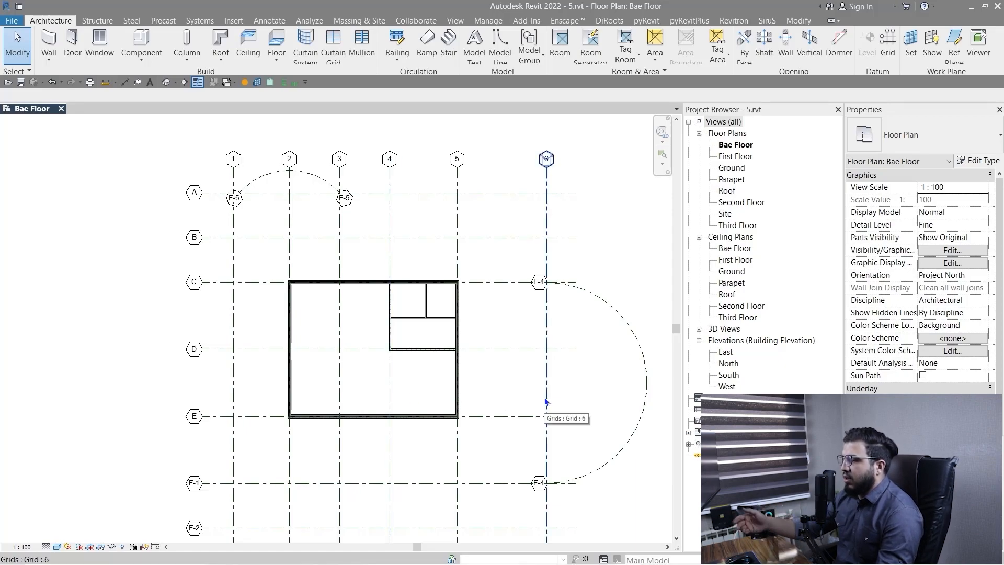
Display the default 3D view in the Shaded visual style and return to the Bae Floor plan.
{"action": "scroll", "coordinate": [308, 387], "scroll_direction": "up", "scroll_amount": 3}
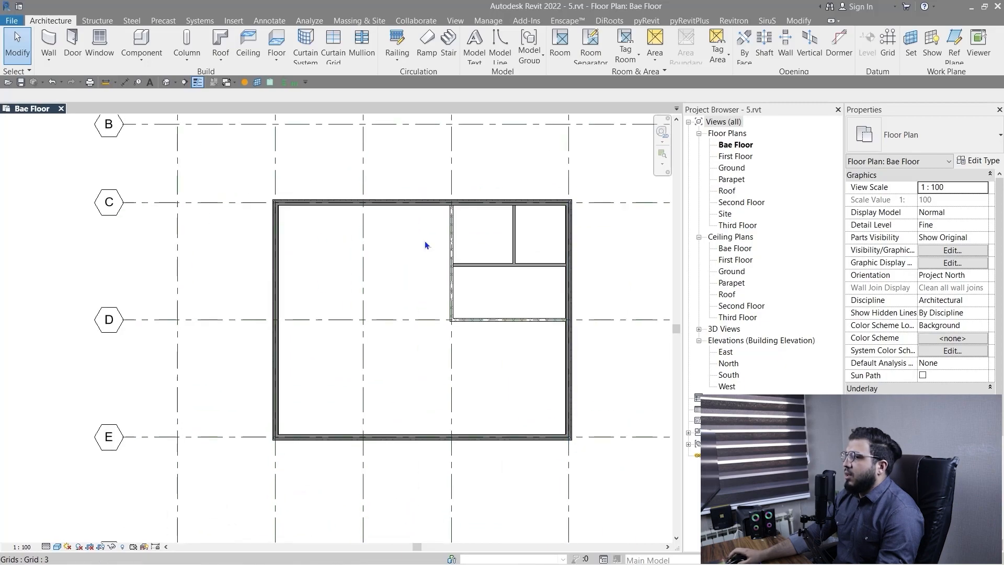
{"action": "scroll", "coordinate": [458, 340], "scroll_direction": "down", "scroll_amount": 1}
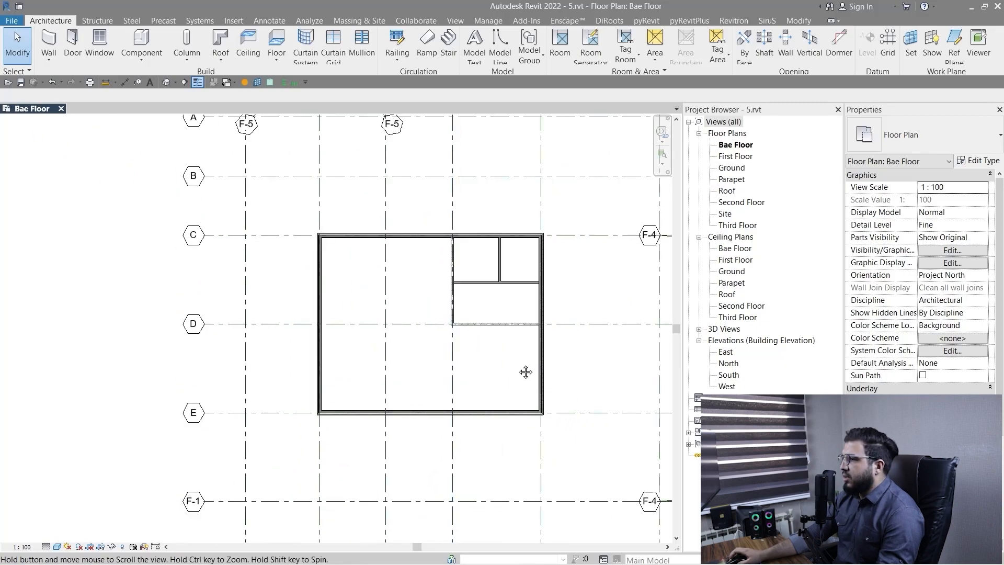
{"action": "middle_click_drag", "start_coordinate": [524, 371], "coordinate": [457, 384]}
{"action": "left_click", "coordinate": [136, 82]}
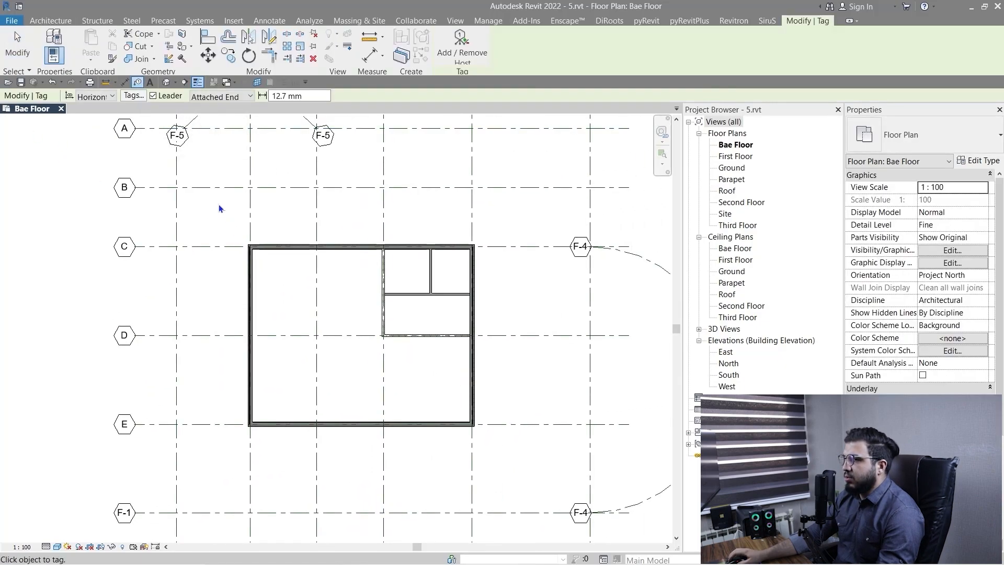
{"action": "key", "text": "Escape"}
{"action": "left_click", "coordinate": [171, 83]}
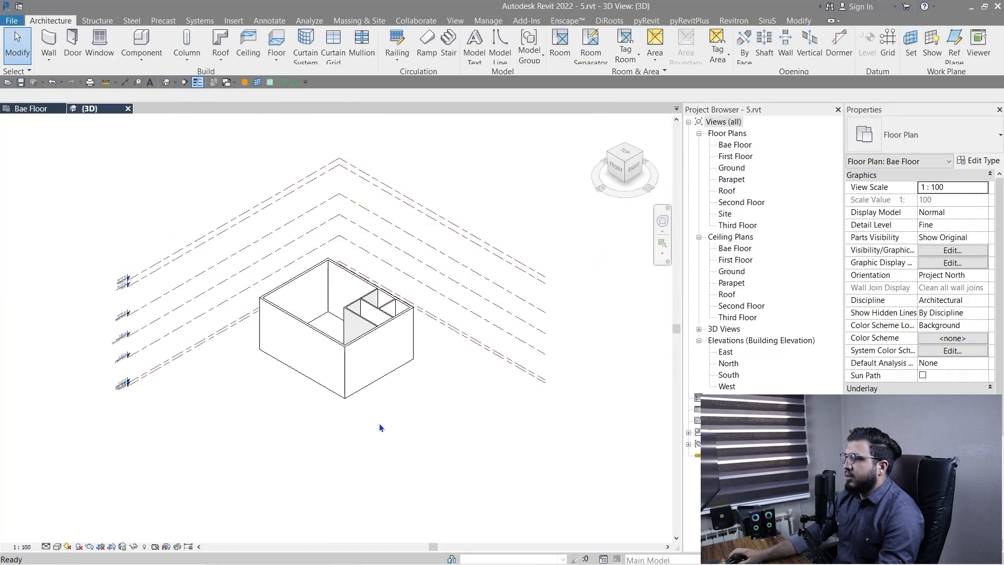
{"action": "left_click", "coordinate": [59, 547]}
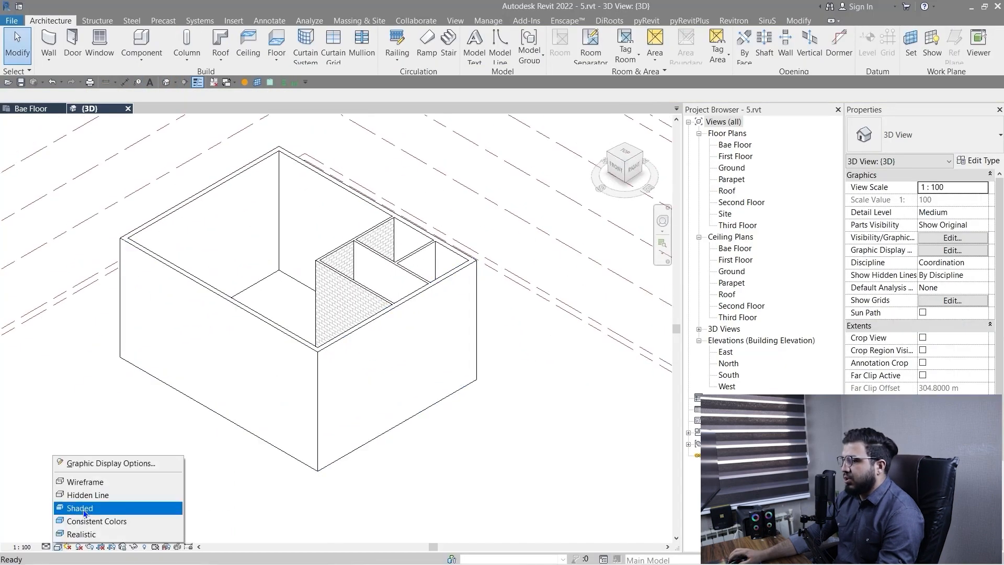
{"action": "left_click", "coordinate": [81, 508]}
{"action": "scroll", "coordinate": [417, 449], "scroll_direction": "down", "scroll_amount": 2}
{"action": "left_click", "coordinate": [46, 112]}
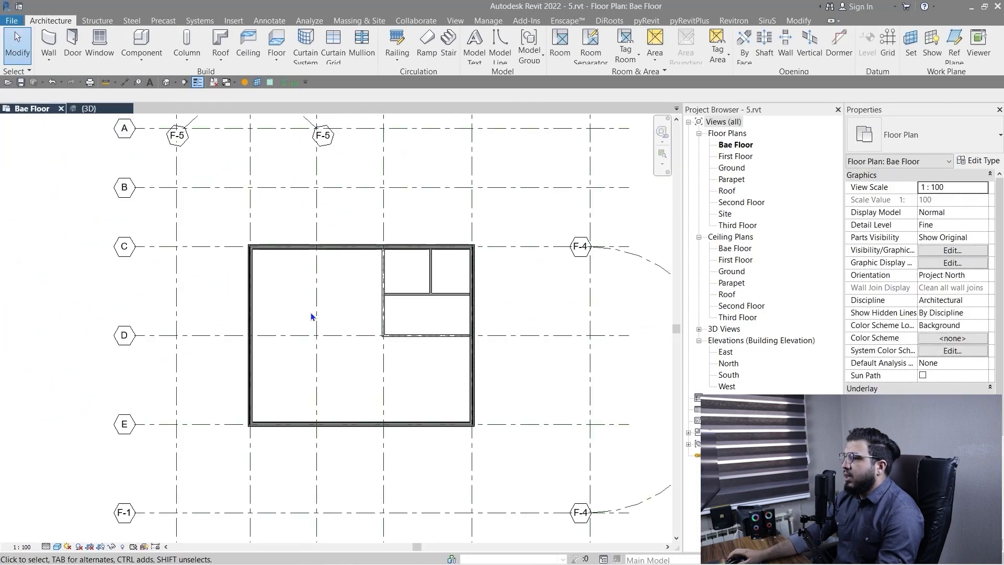
{"action": "scroll", "coordinate": [289, 293], "scroll_direction": "down", "scroll_amount": 2}
{"action": "left_click", "coordinate": [807, 22]}
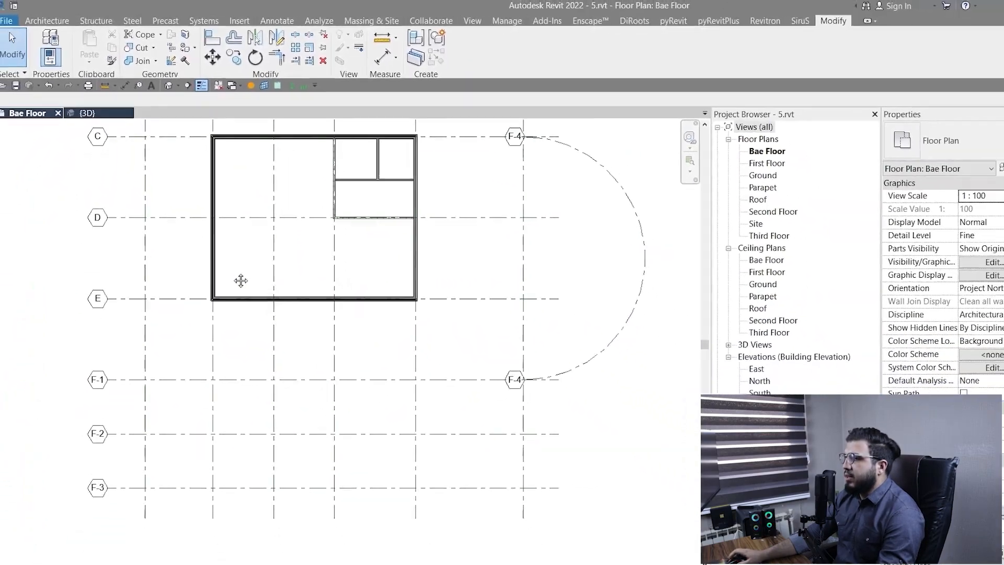
{"action": "middle_click_drag", "start_coordinate": [240, 281], "coordinate": [236, 356]}
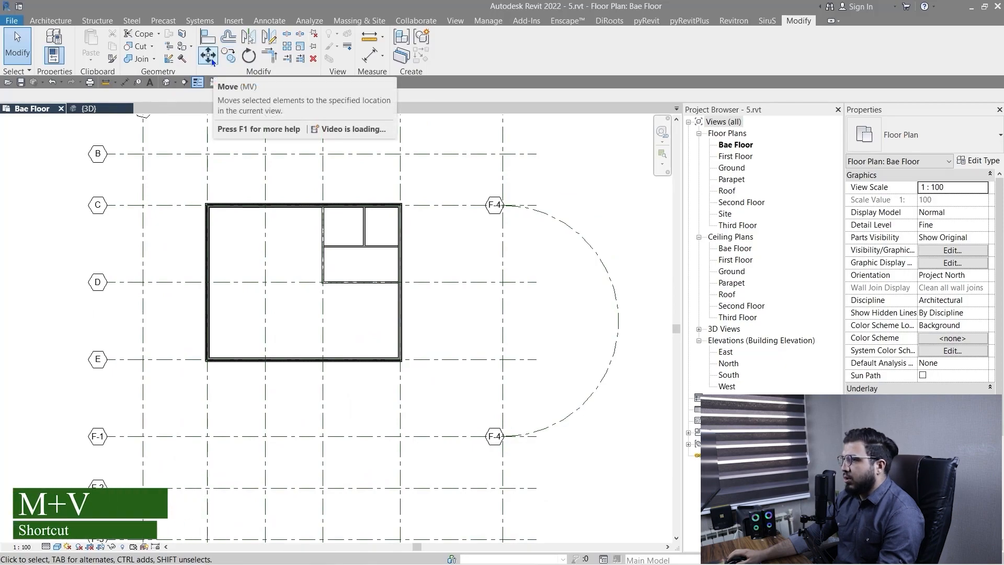
{"action": "scroll", "coordinate": [306, 402], "scroll_direction": "up", "scroll_amount": 1}
{"action": "scroll", "coordinate": [307, 402], "scroll_direction": "down", "scroll_amount": 1}
{"action": "middle_click_drag", "start_coordinate": [264, 310], "coordinate": [282, 335]}
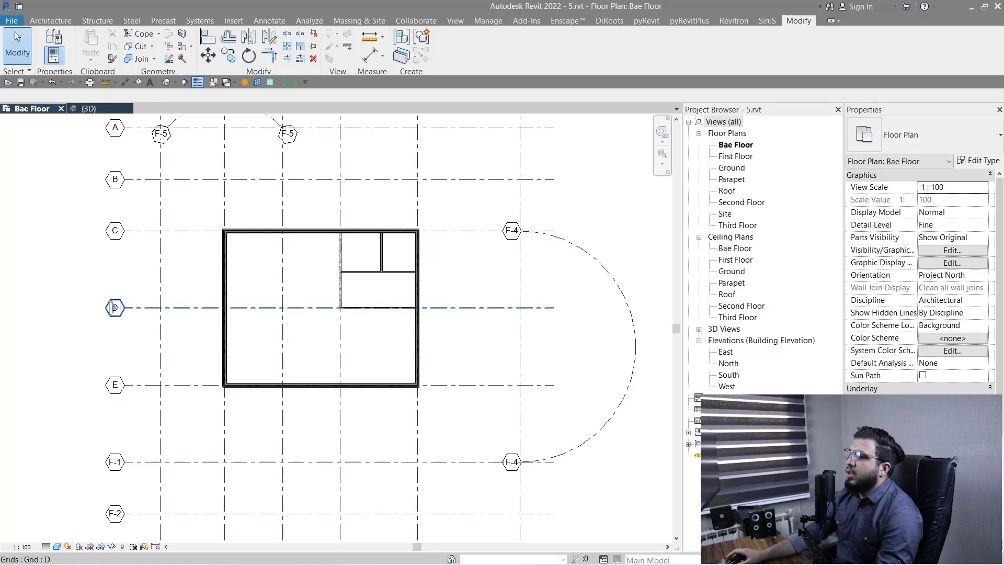
{"action": "scroll", "coordinate": [352, 377], "scroll_direction": "up", "scroll_amount": 3}
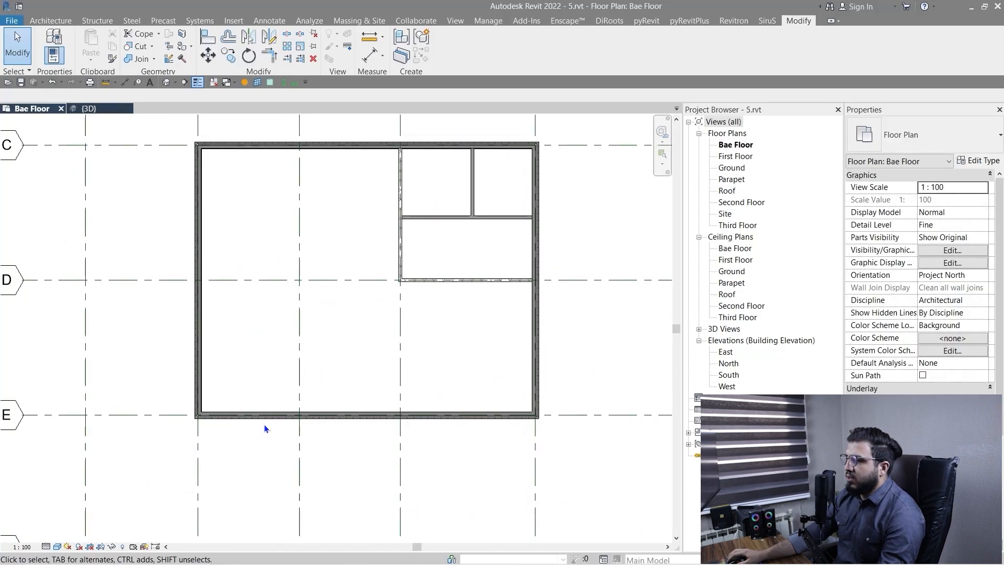
Move the exterior wall on grid E 5 m straight toward grid F-1 with Disjoin enabled.
{"action": "left_click", "coordinate": [263, 417]}
{"action": "scroll", "coordinate": [263, 418], "scroll_direction": "down", "scroll_amount": 2}
{"action": "scroll", "coordinate": [251, 413], "scroll_direction": "up", "scroll_amount": 5}
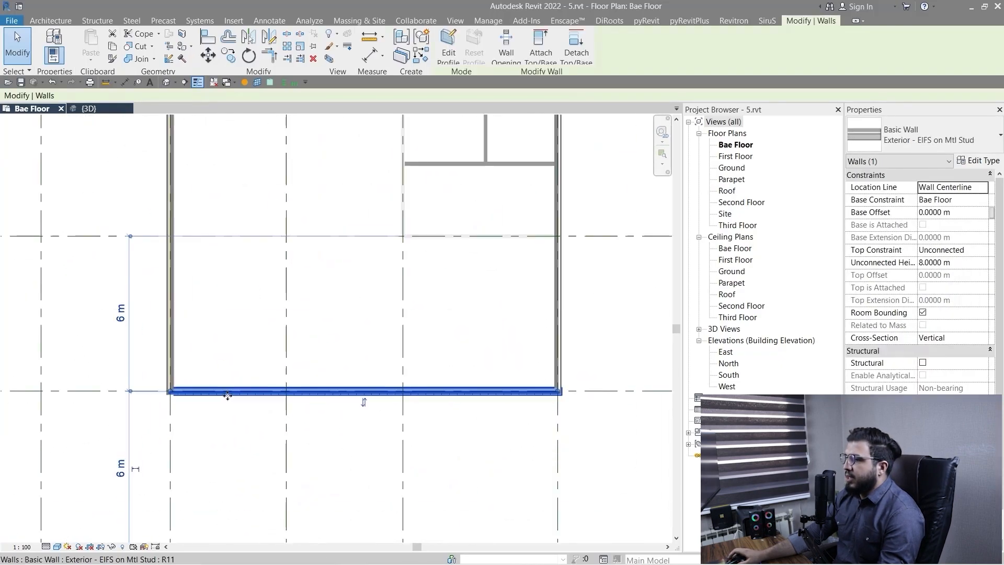
{"action": "scroll", "coordinate": [251, 395], "scroll_direction": "down", "scroll_amount": 2}
{"action": "scroll", "coordinate": [269, 394], "scroll_direction": "up", "scroll_amount": 2}
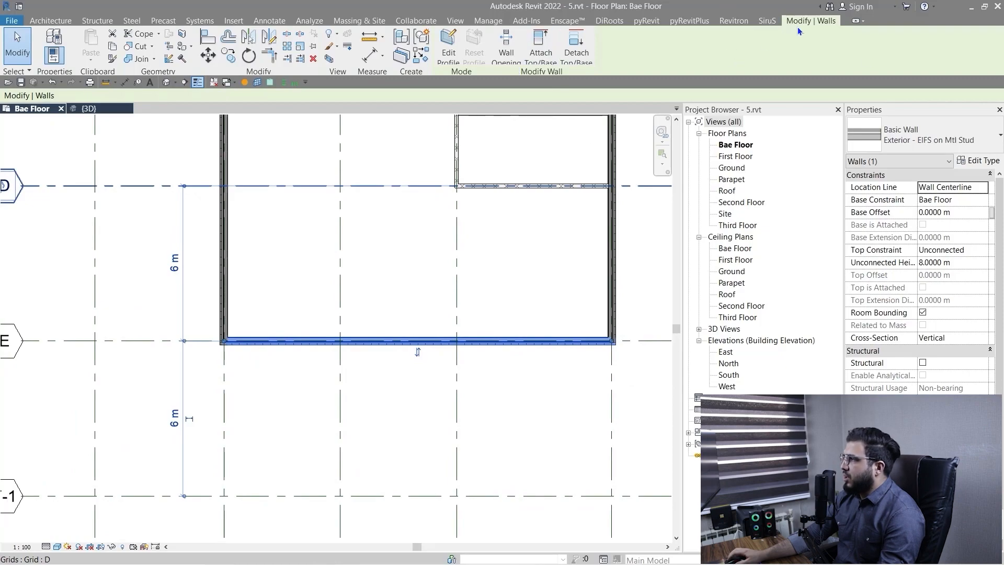
{"action": "scroll", "coordinate": [352, 293], "scroll_direction": "down", "scroll_amount": 1}
{"action": "middle_click_drag", "start_coordinate": [352, 294], "coordinate": [397, 298]}
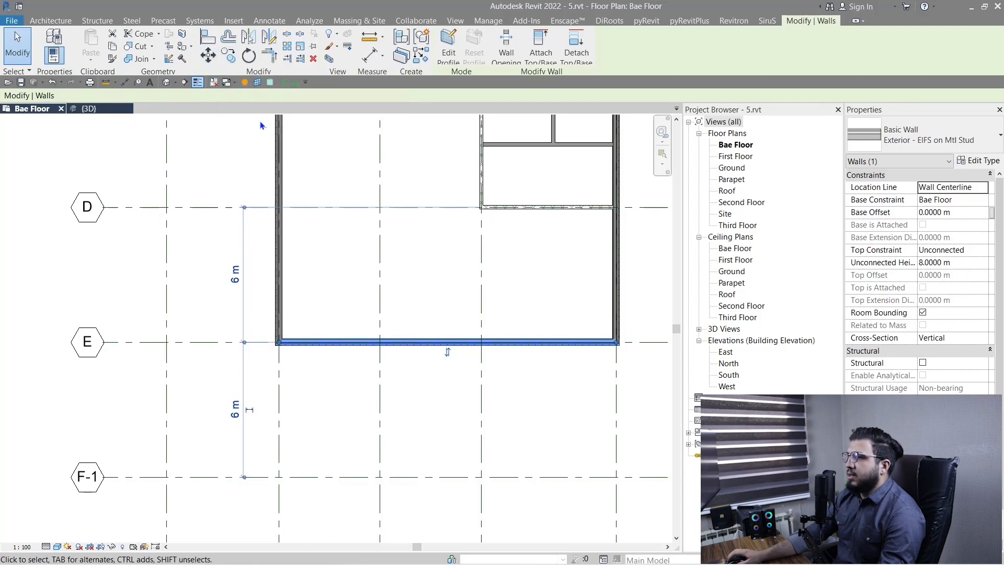
{"action": "left_click", "coordinate": [207, 54]}
{"action": "middle_click_drag", "start_coordinate": [293, 395], "coordinate": [241, 355]}
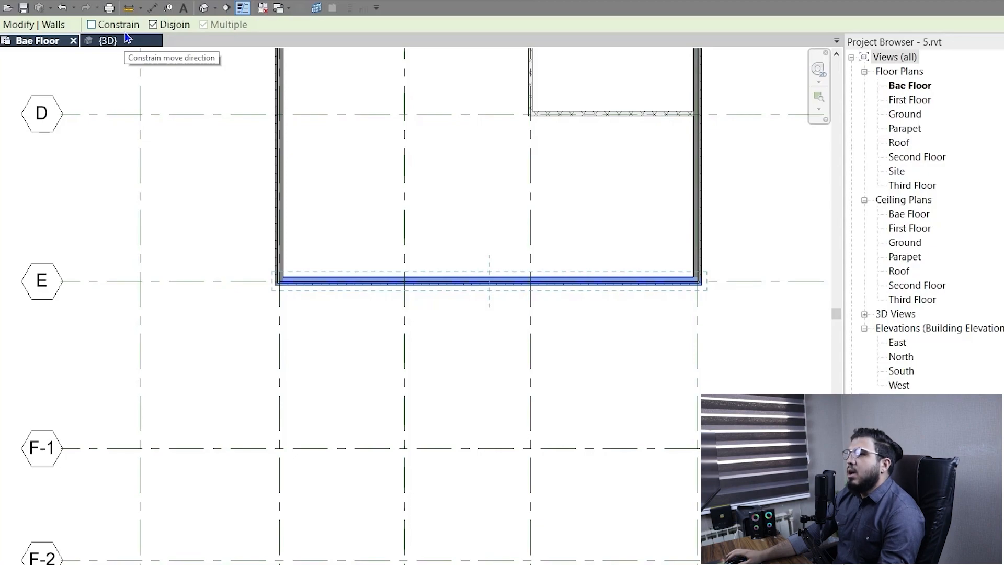
{"action": "middle_click_drag", "start_coordinate": [458, 274], "coordinate": [437, 260]}
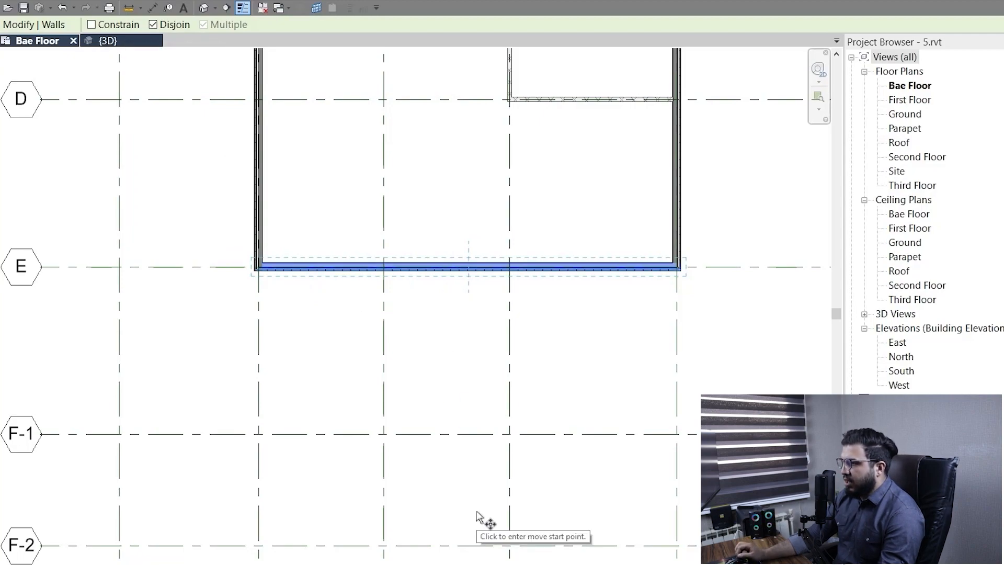
{"action": "middle_click_drag", "start_coordinate": [385, 449], "coordinate": [414, 465]}
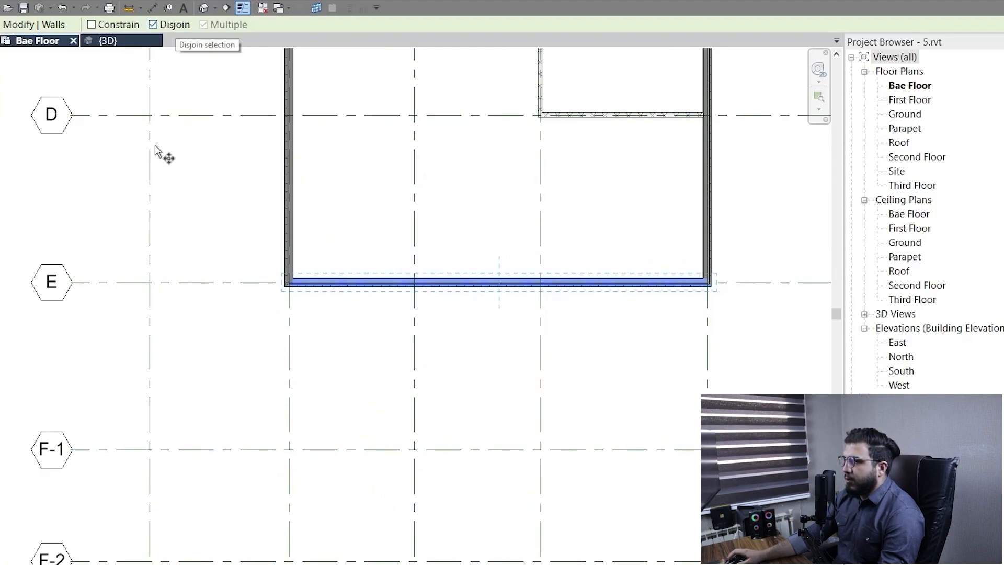
{"action": "scroll", "coordinate": [246, 321], "scroll_direction": "up", "scroll_amount": 1}
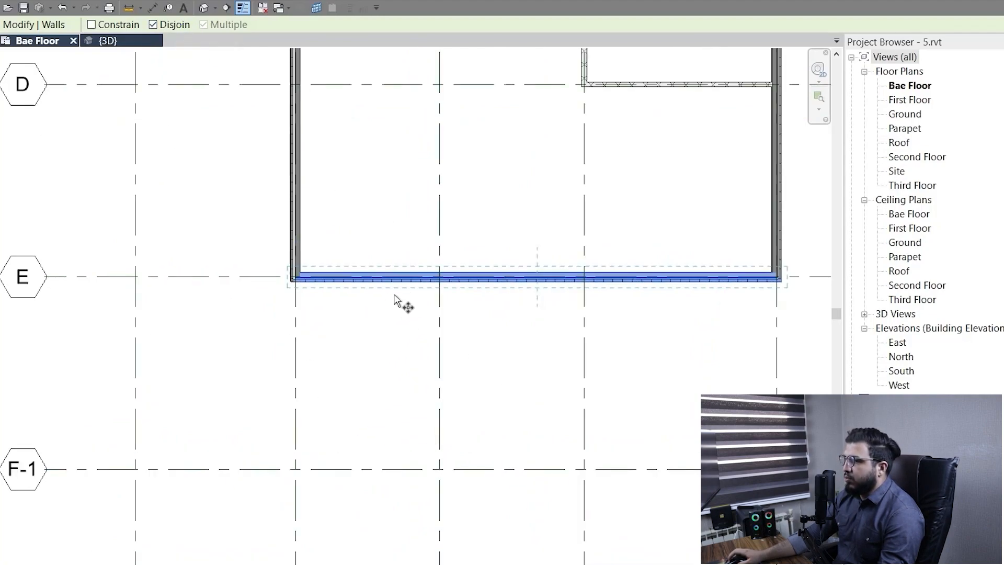
{"action": "scroll", "coordinate": [316, 260], "scroll_direction": "up", "scroll_amount": 1}
{"action": "middle_click_drag", "start_coordinate": [420, 335], "coordinate": [394, 356]}
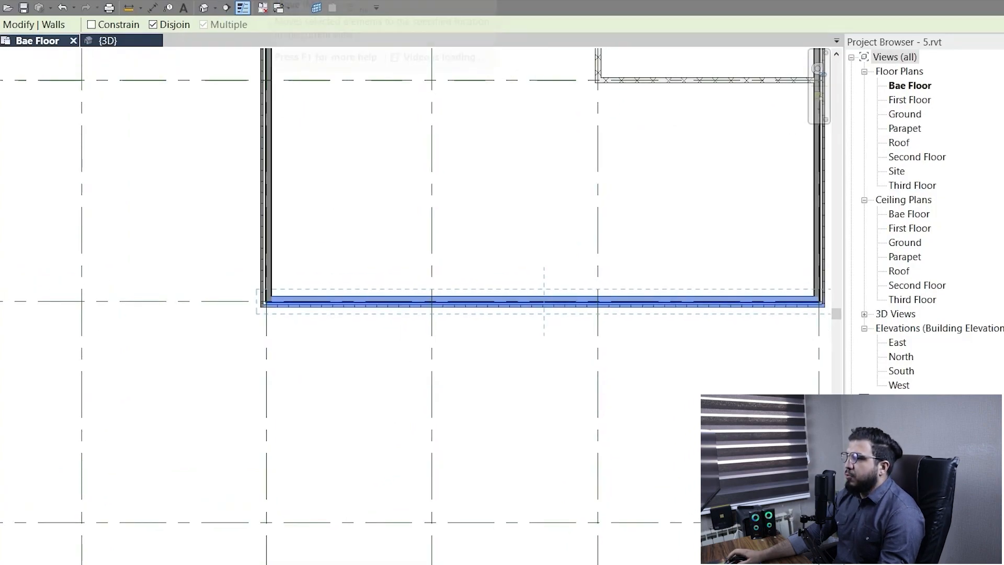
{"action": "scroll", "coordinate": [314, 324], "scroll_direction": "up", "scroll_amount": 5}
{"action": "scroll", "coordinate": [420, 290], "scroll_direction": "down", "scroll_amount": 1}
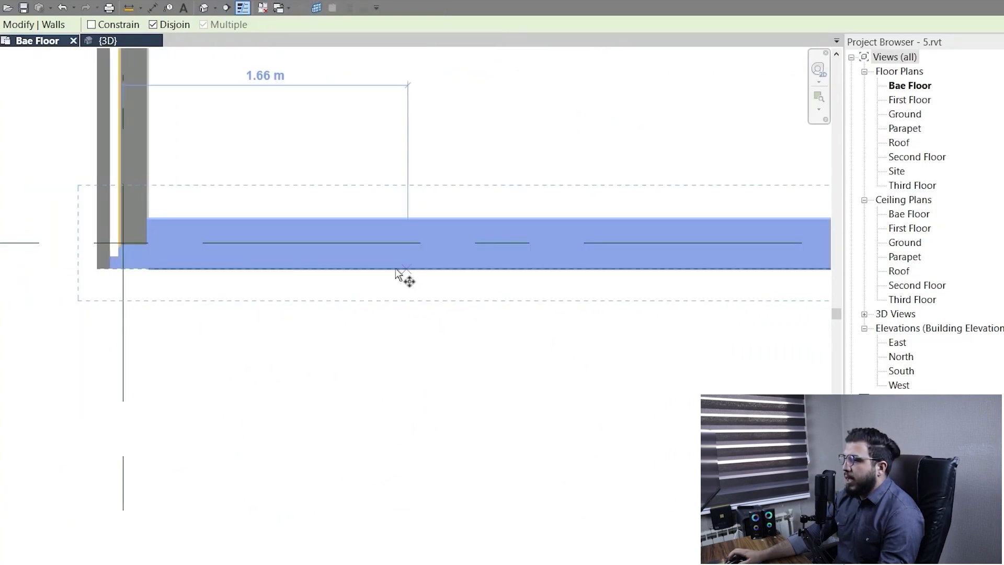
{"action": "scroll", "coordinate": [395, 268], "scroll_direction": "up", "scroll_amount": 4}
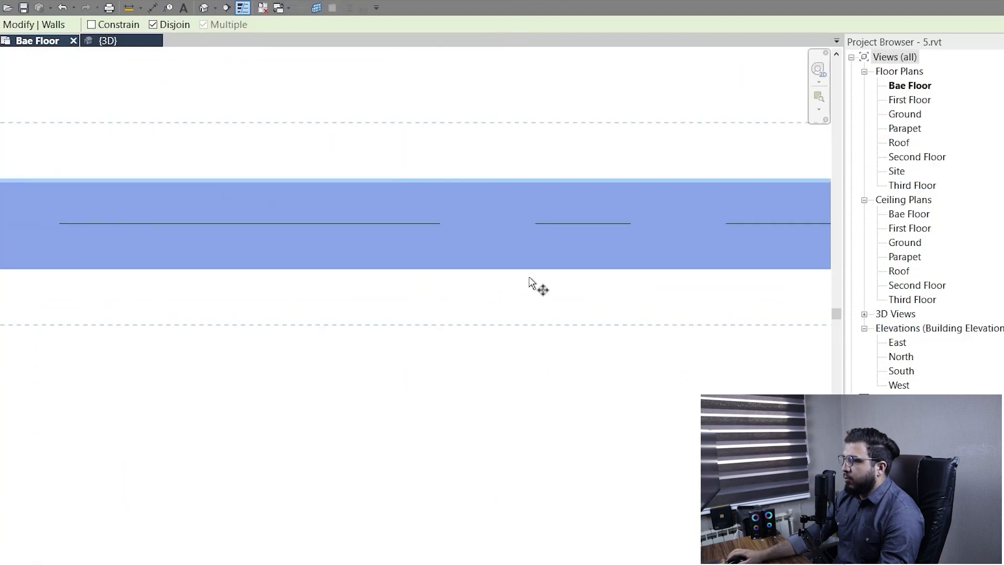
{"action": "left_click", "coordinate": [485, 269]}
{"action": "scroll", "coordinate": [478, 434], "scroll_direction": "down", "scroll_amount": 6}
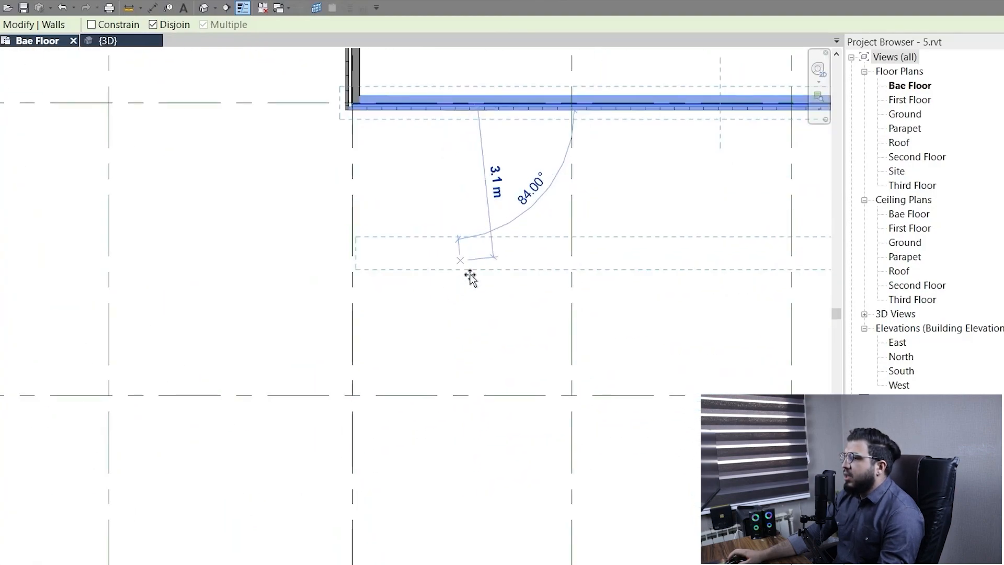
{"action": "scroll", "coordinate": [387, 302], "scroll_direction": "down", "scroll_amount": 2}
{"action": "scroll", "coordinate": [383, 296], "scroll_direction": "up", "scroll_amount": 1}
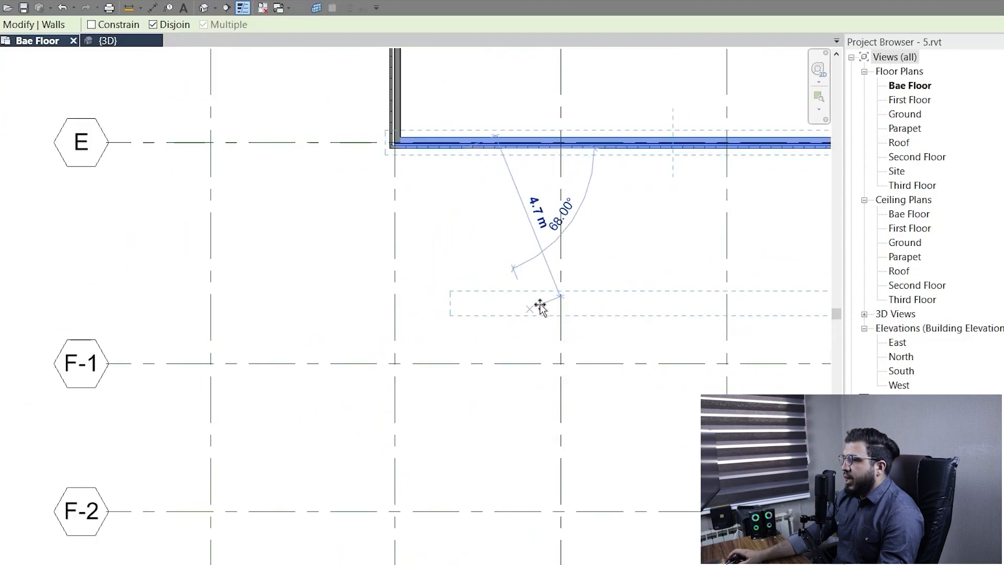
{"action": "middle_click_drag", "start_coordinate": [450, 336], "coordinate": [345, 390]}
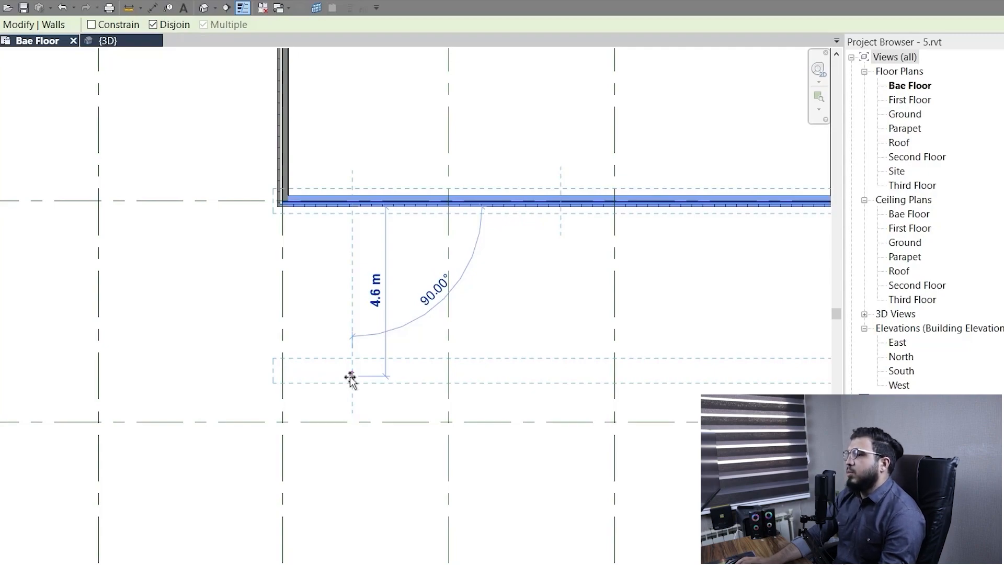
{"action": "key", "text": "Return"}
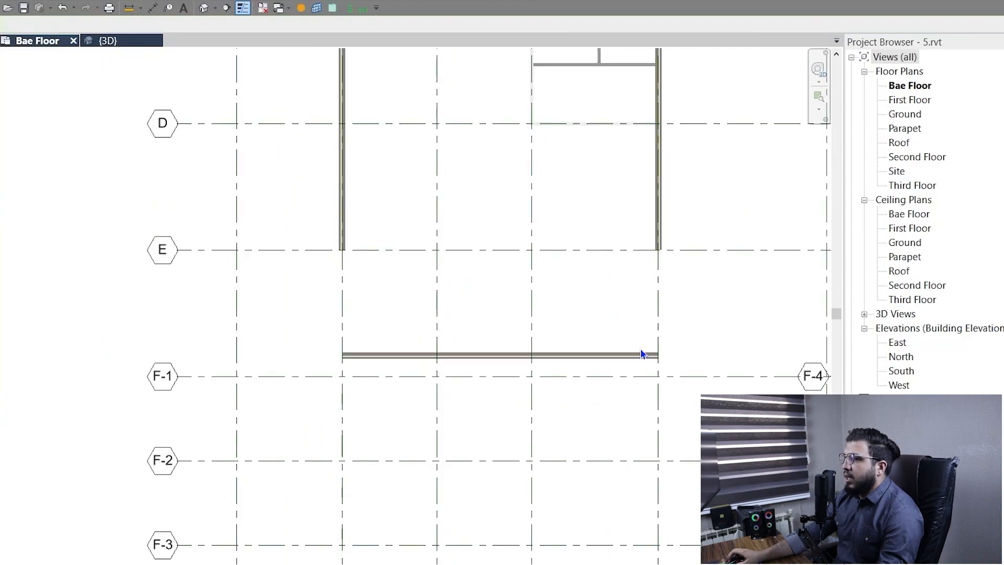
{"action": "scroll", "coordinate": [638, 377], "scroll_direction": "up", "scroll_amount": 4}
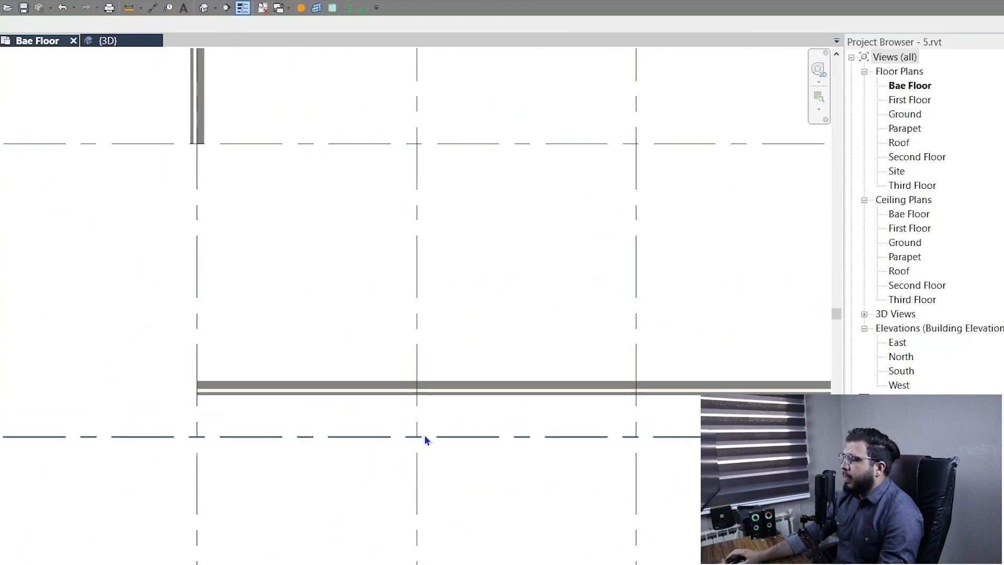
{"action": "left_click", "coordinate": [321, 400]}
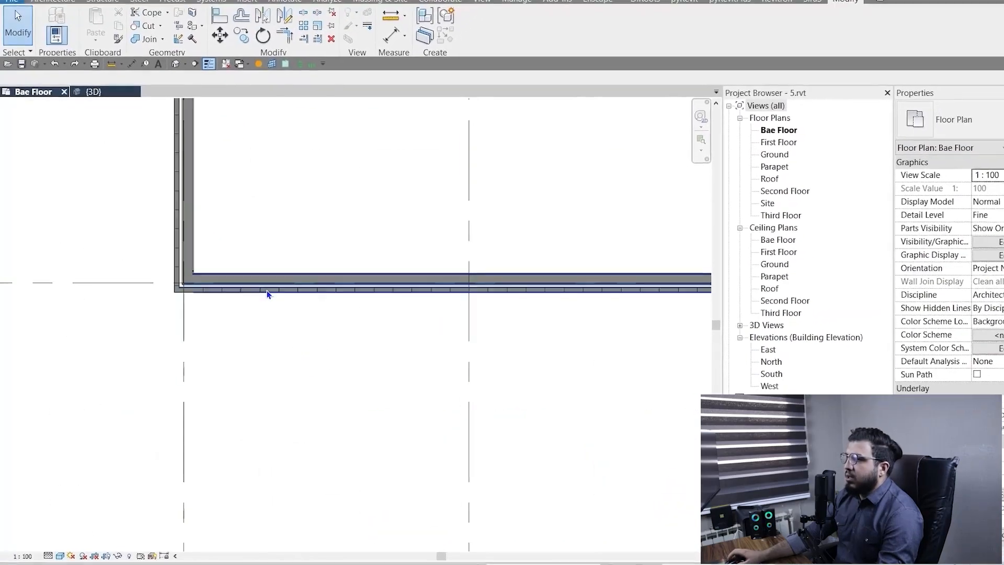
Turn off Disjoin and move the exterior wall on grid E 5 m toward grid F-1 with its side walls still joined.
{"action": "left_click", "coordinate": [266, 291]}
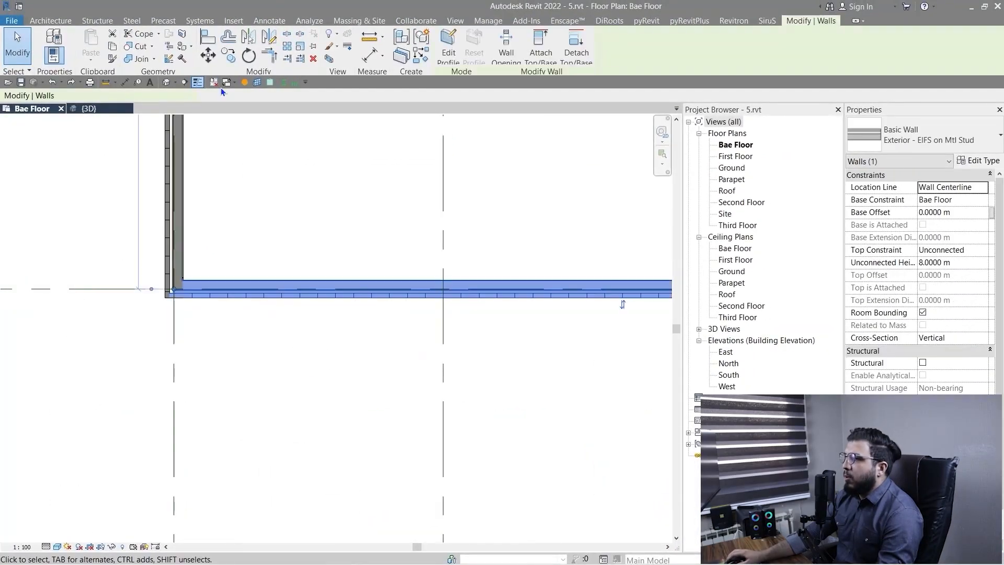
{"action": "left_click", "coordinate": [217, 60]}
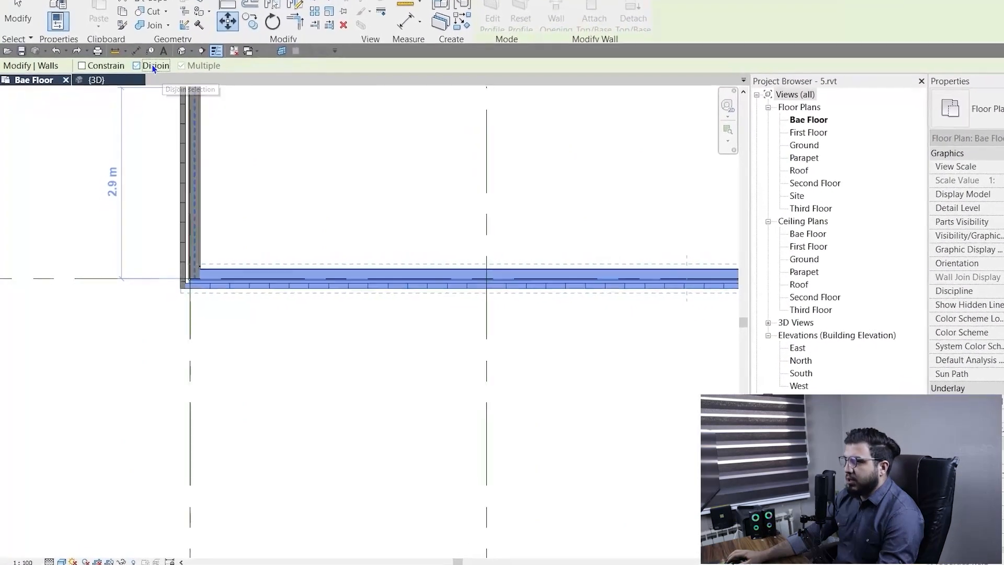
{"action": "left_click", "coordinate": [153, 67]}
{"action": "scroll", "coordinate": [212, 319], "scroll_direction": "up", "scroll_amount": 2}
{"action": "left_click", "coordinate": [346, 267]}
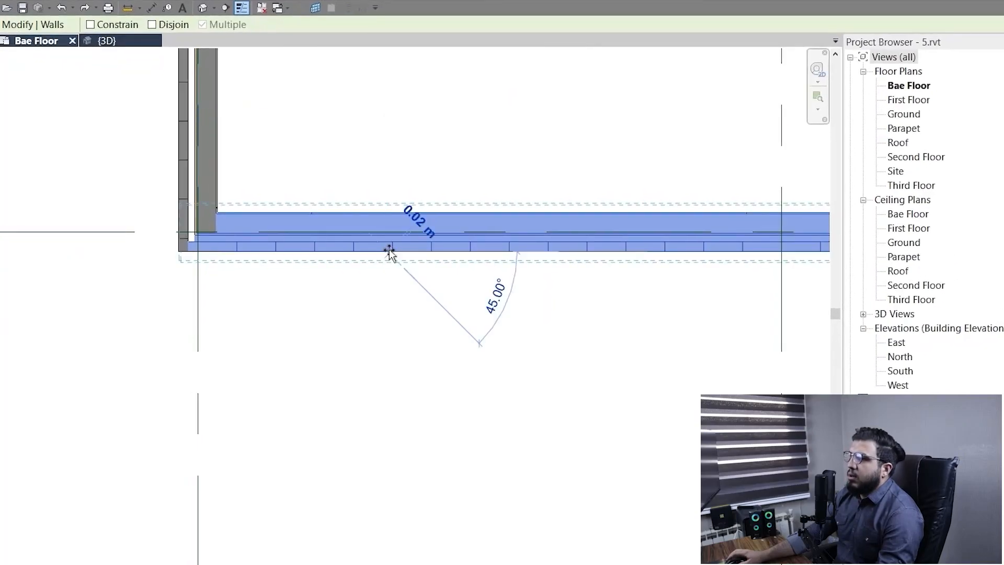
{"action": "scroll", "coordinate": [386, 437], "scroll_direction": "down", "scroll_amount": 4}
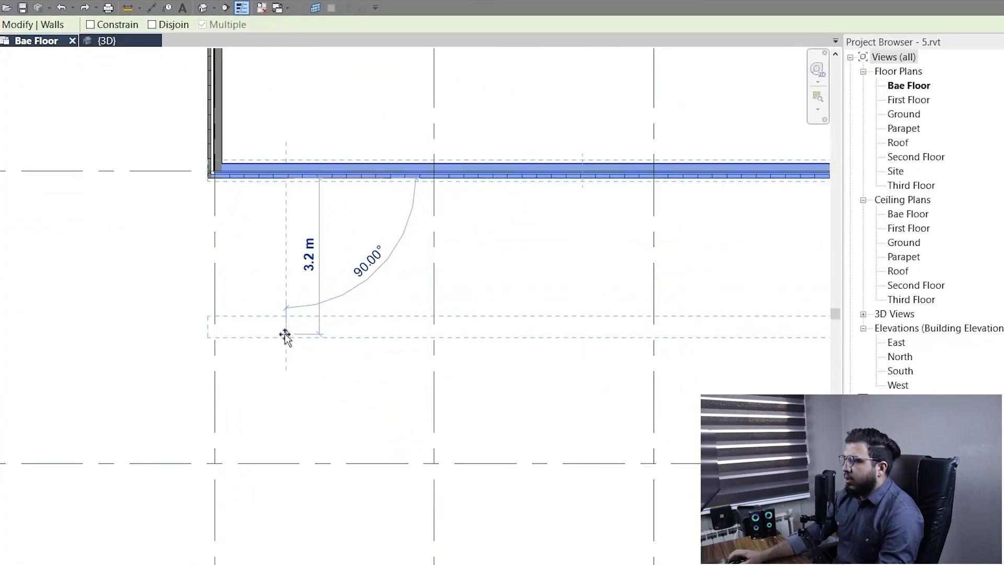
{"action": "type", "text": "5"}
{"action": "key", "text": "Return"}
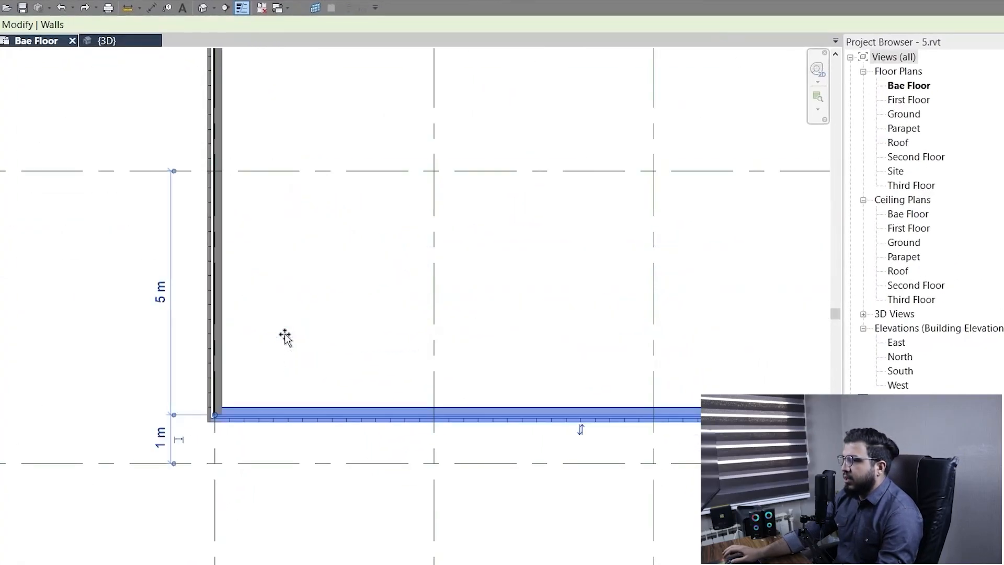
{"action": "scroll", "coordinate": [475, 386], "scroll_direction": "down", "scroll_amount": 3}
{"action": "scroll", "coordinate": [510, 397], "scroll_direction": "up", "scroll_amount": 2}
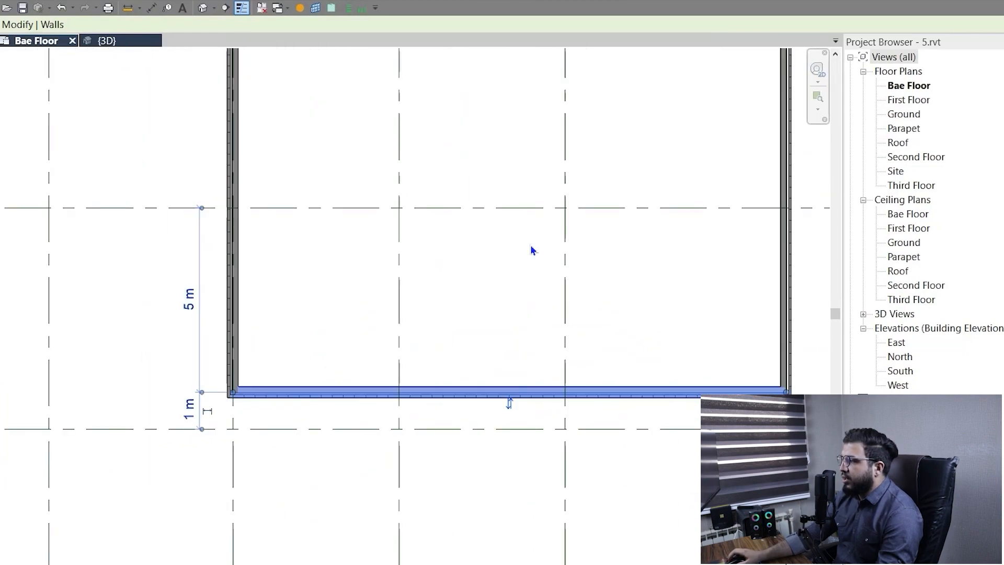
{"action": "middle_click_drag", "start_coordinate": [531, 245], "coordinate": [455, 462]}
{"action": "scroll", "coordinate": [470, 440], "scroll_direction": "down", "scroll_amount": 3}
{"action": "middle_click_drag", "start_coordinate": [480, 411], "coordinate": [433, 317]}
{"action": "scroll", "coordinate": [340, 392], "scroll_direction": "up", "scroll_amount": 1}
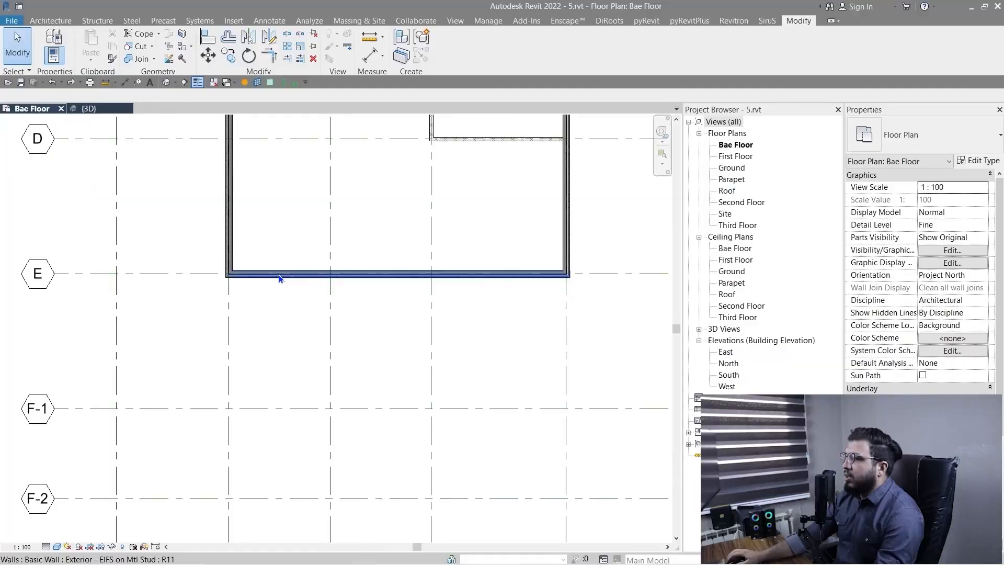
Start moving the exterior wall on grid E with Constrain enabled and preview moves parallel and perpendicular to the wall.
{"action": "left_click", "coordinate": [280, 273]}
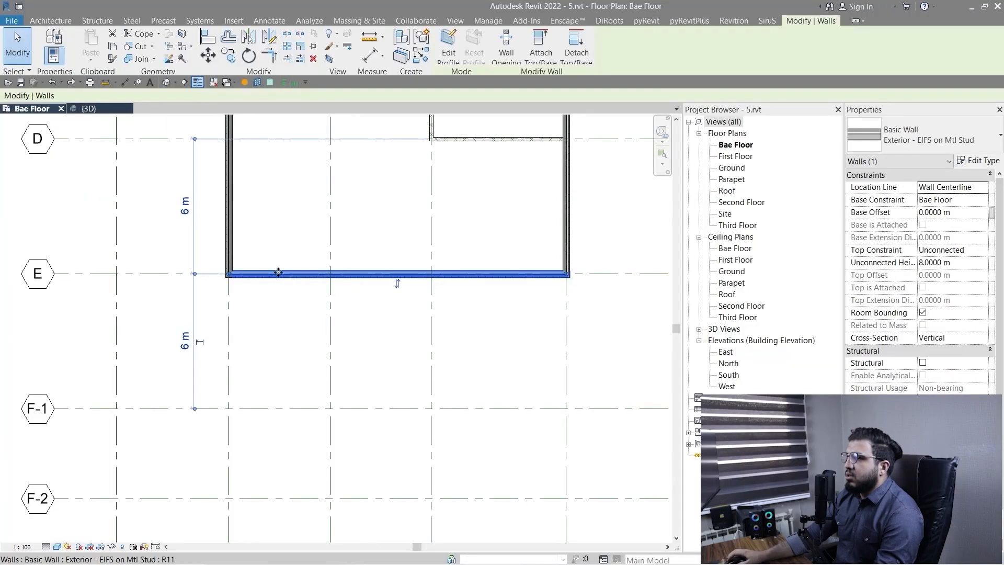
{"action": "left_click", "coordinate": [208, 54]}
{"action": "left_click", "coordinate": [96, 98]}
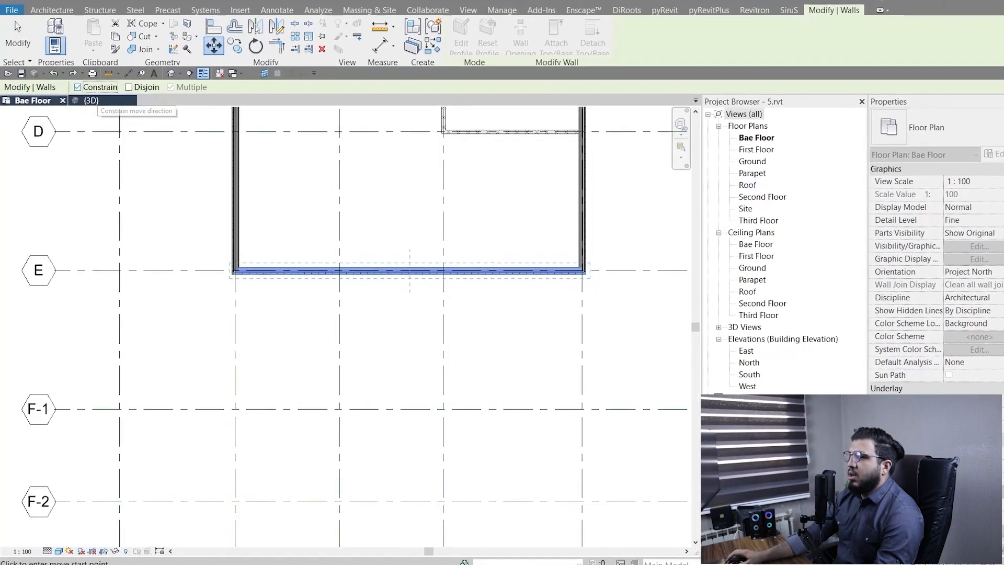
{"action": "scroll", "coordinate": [173, 292], "scroll_direction": "up", "scroll_amount": 3}
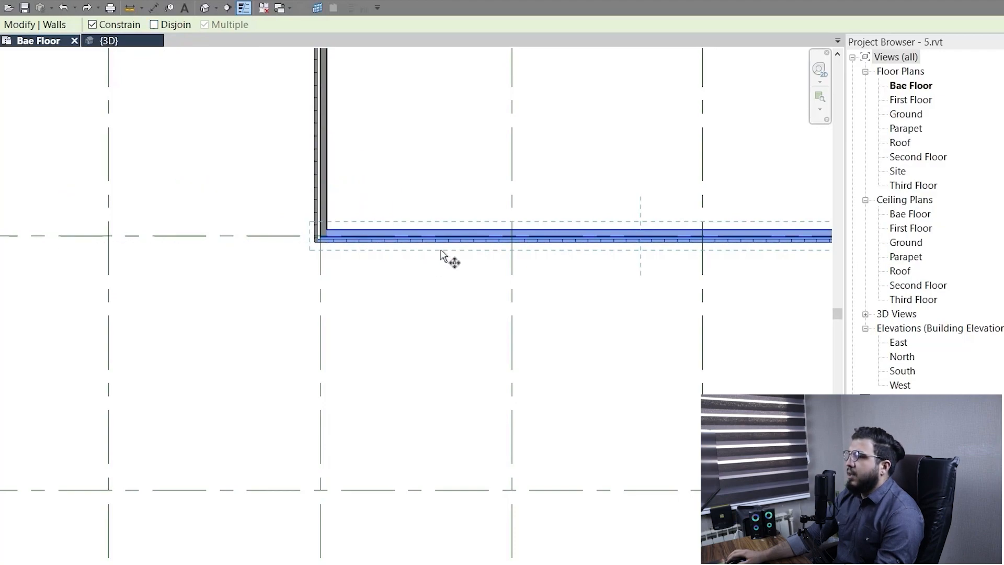
{"action": "scroll", "coordinate": [437, 246], "scroll_direction": "down", "scroll_amount": 5}
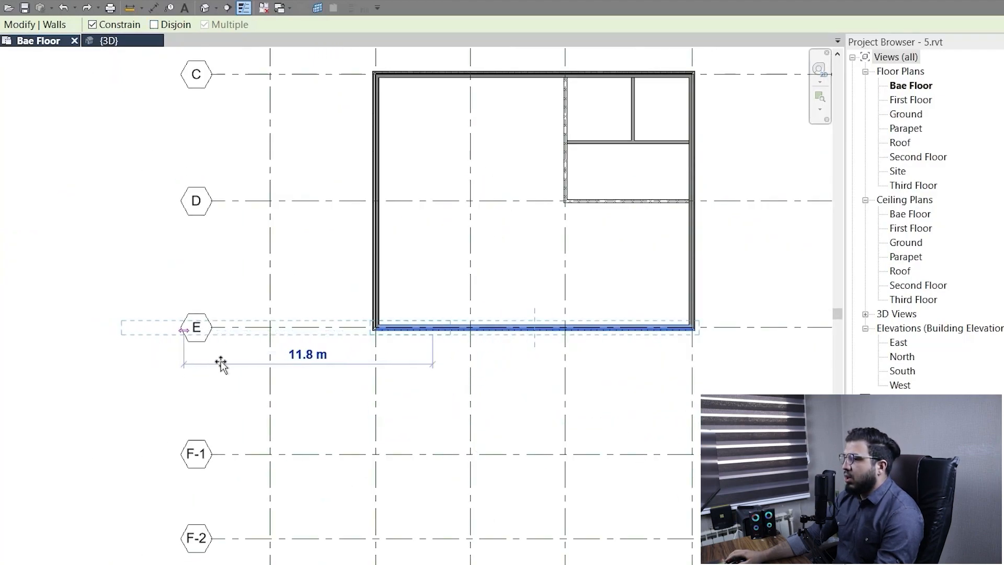
{"action": "middle_click_drag", "start_coordinate": [550, 394], "coordinate": [656, 387]}
{"action": "scroll", "coordinate": [444, 359], "scroll_direction": "up", "scroll_amount": 4}
{"action": "scroll", "coordinate": [439, 369], "scroll_direction": "down", "scroll_amount": 3}
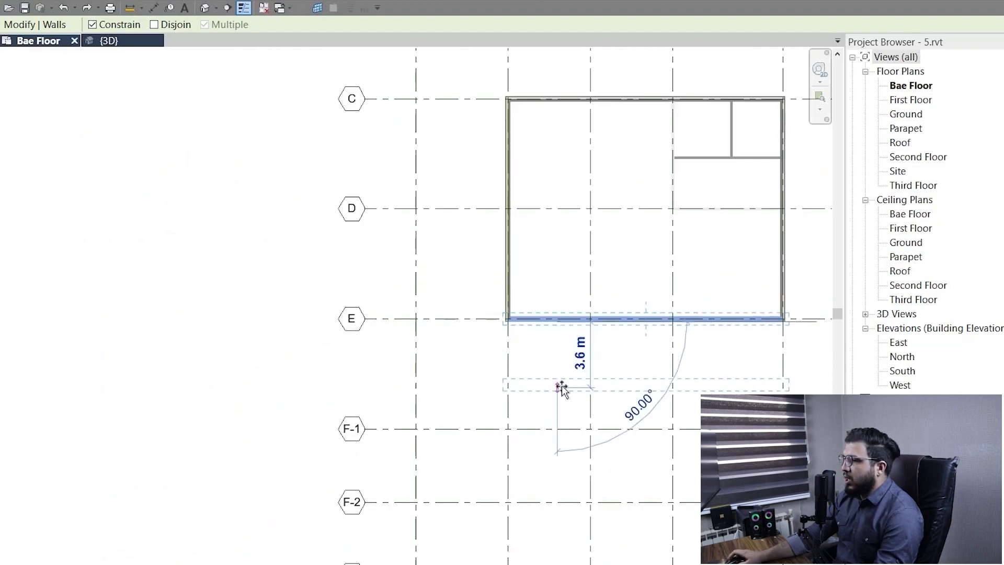
{"action": "middle_click_drag", "start_coordinate": [560, 387], "coordinate": [466, 441]}
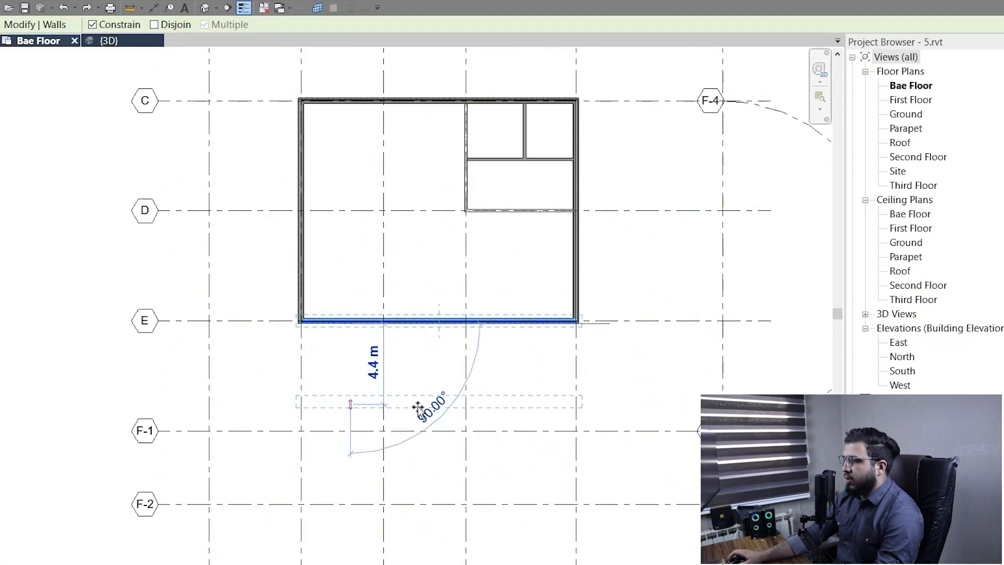
{"action": "scroll", "coordinate": [413, 403], "scroll_direction": "up", "scroll_amount": 4}
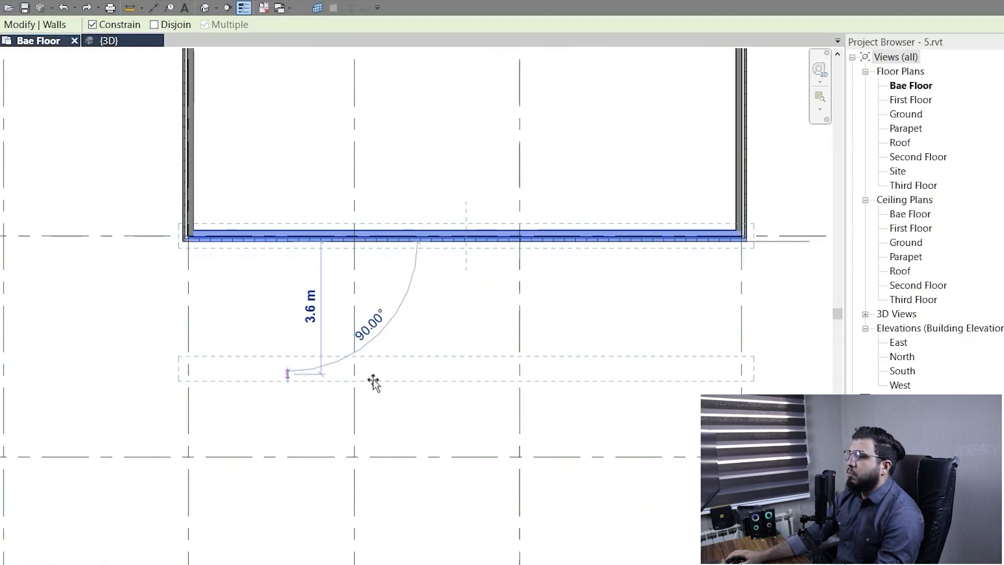
Turn off Constrain, preview free-angle and temporarily constrained moves of the exterior wall on grid E, and cancel the move.
{"action": "left_click", "coordinate": [120, 25]}
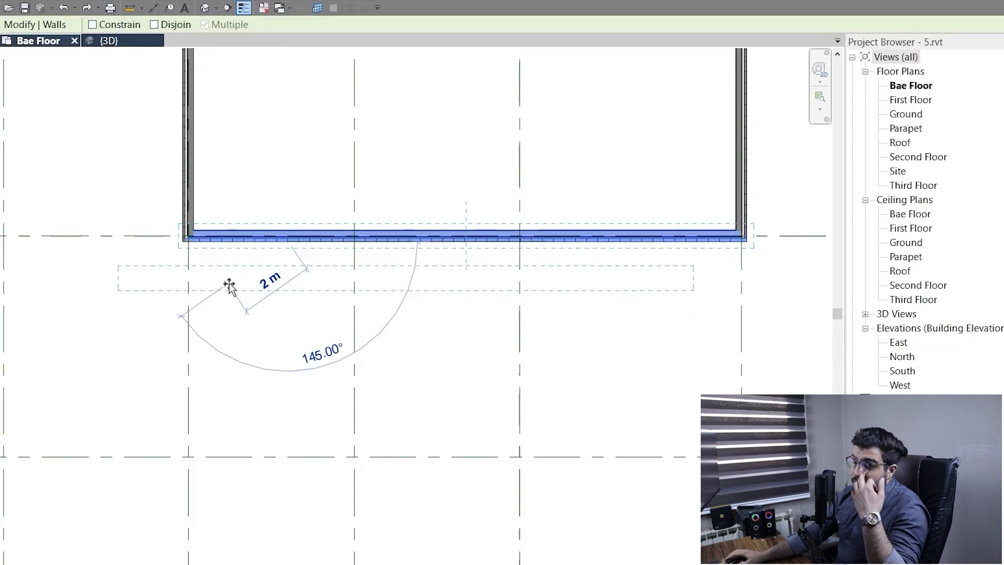
{"action": "scroll", "coordinate": [347, 366], "scroll_direction": "down", "scroll_amount": 3}
{"action": "scroll", "coordinate": [335, 413], "scroll_direction": "up", "scroll_amount": 5}
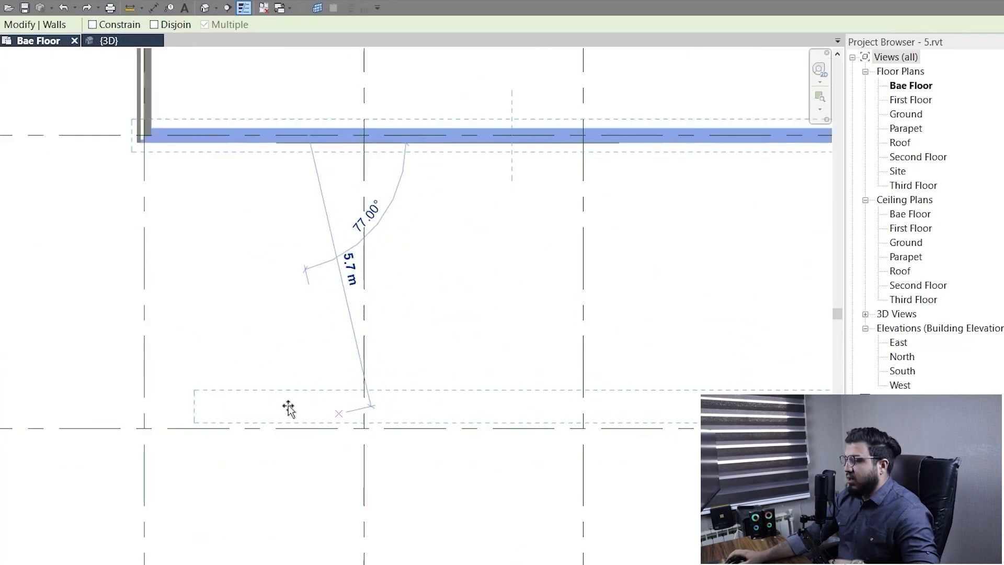
{"action": "scroll", "coordinate": [260, 361], "scroll_direction": "down", "scroll_amount": 3}
{"action": "middle_click_drag", "start_coordinate": [273, 366], "coordinate": [300, 404]}
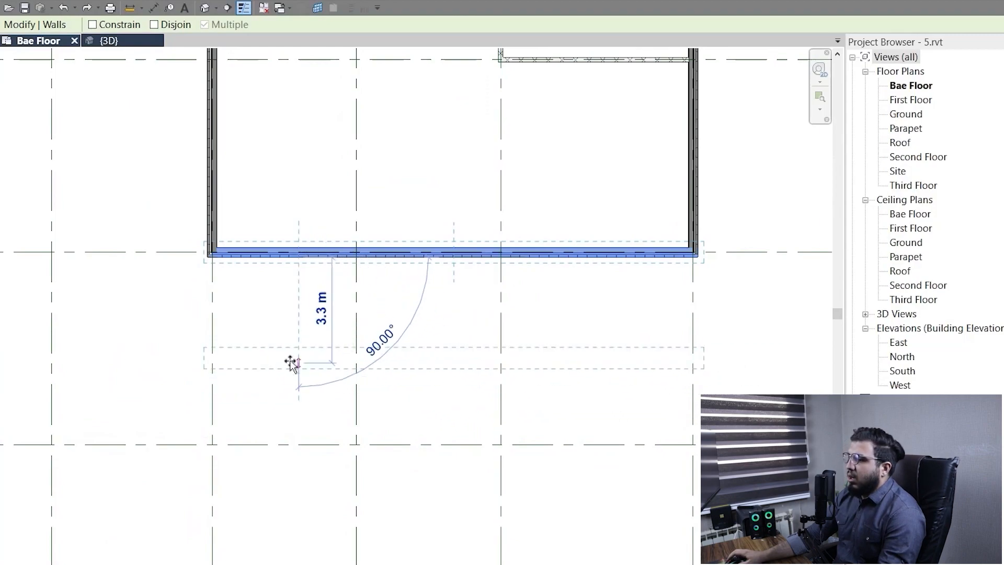
{"action": "key", "text": "shift"}
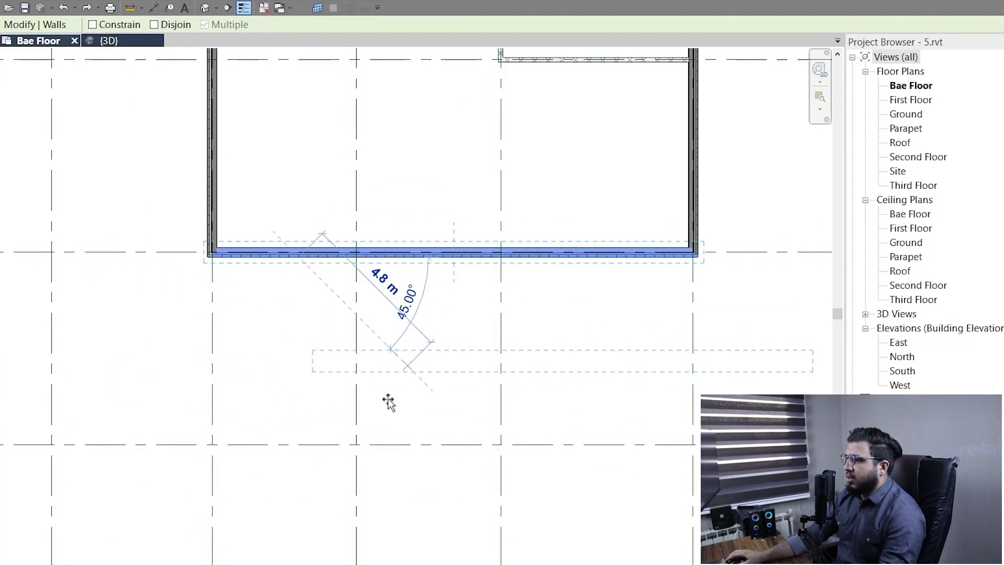
{"action": "scroll", "coordinate": [403, 423], "scroll_direction": "down", "scroll_amount": 2}
{"action": "key", "text": "shift"}
{"action": "scroll", "coordinate": [359, 378], "scroll_direction": "up", "scroll_amount": 1}
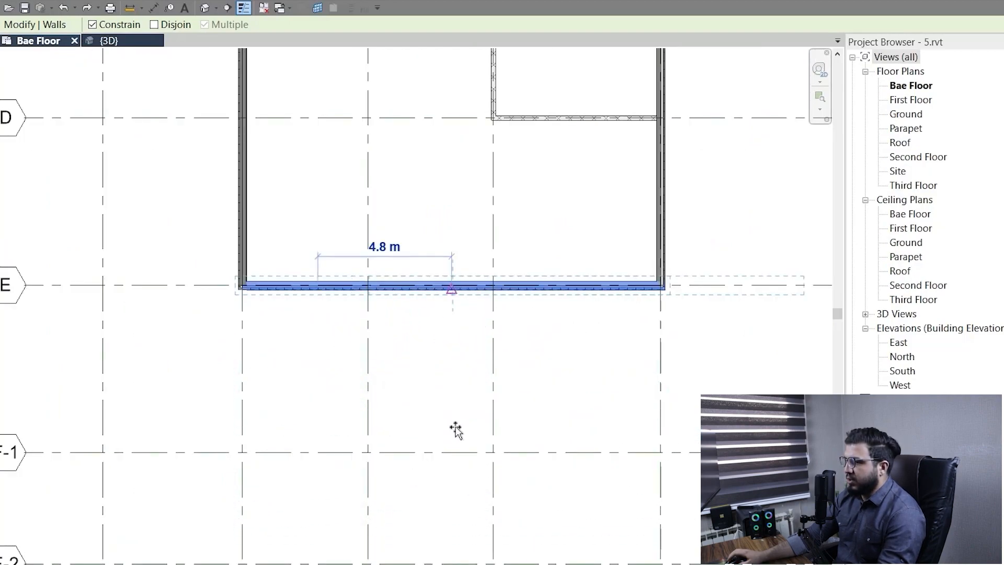
{"action": "key", "text": "shift"}
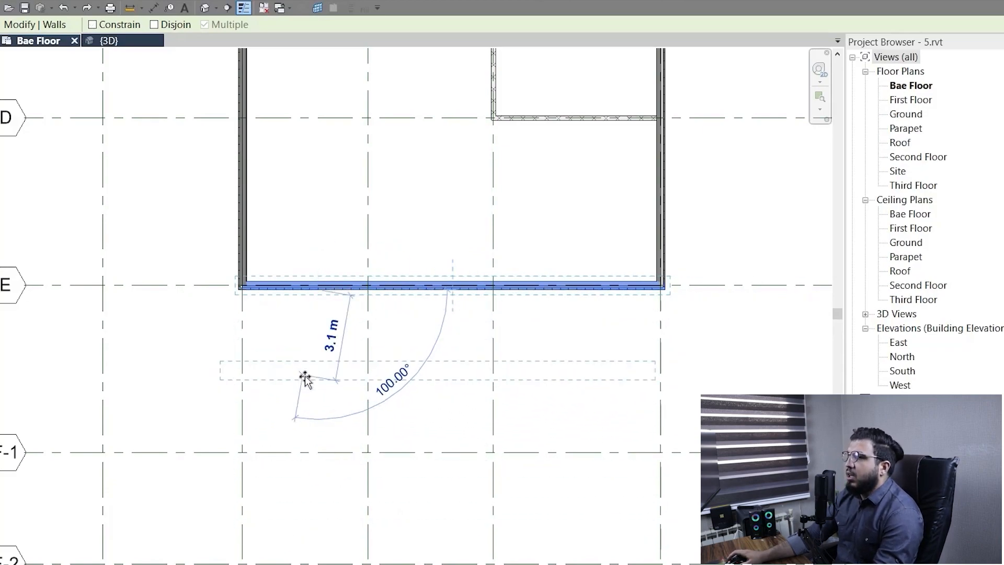
{"action": "key", "text": "Escape"}
Move the selected exterior wall from grid E onto grid F-1 without the Move command, and undo that move.
{"action": "scroll", "coordinate": [306, 400], "scroll_direction": "down", "scroll_amount": 3}
{"action": "scroll", "coordinate": [316, 349], "scroll_direction": "up", "scroll_amount": 3}
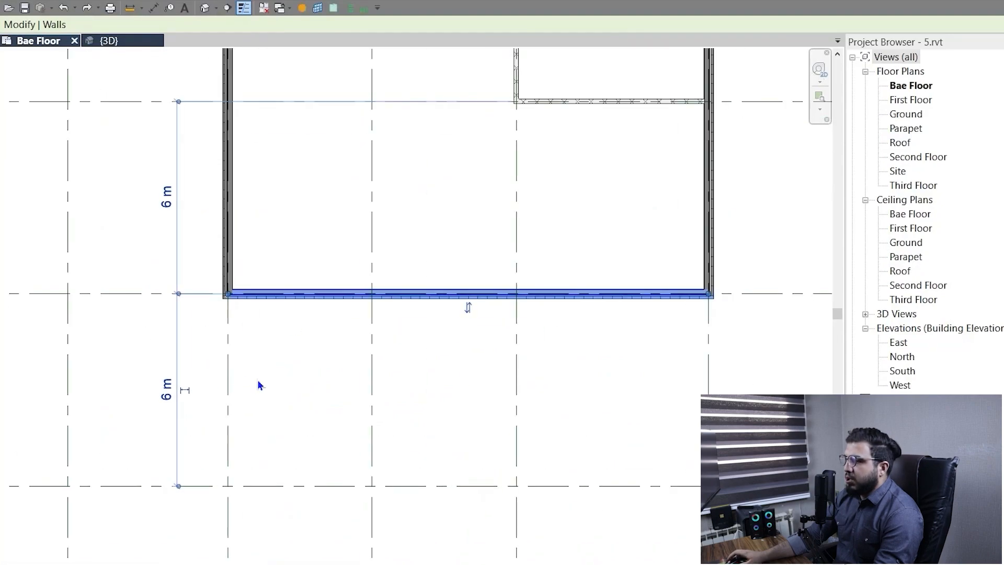
{"action": "scroll", "coordinate": [277, 355], "scroll_direction": "down", "scroll_amount": 2}
{"action": "middle_click_drag", "start_coordinate": [291, 325], "coordinate": [348, 262]}
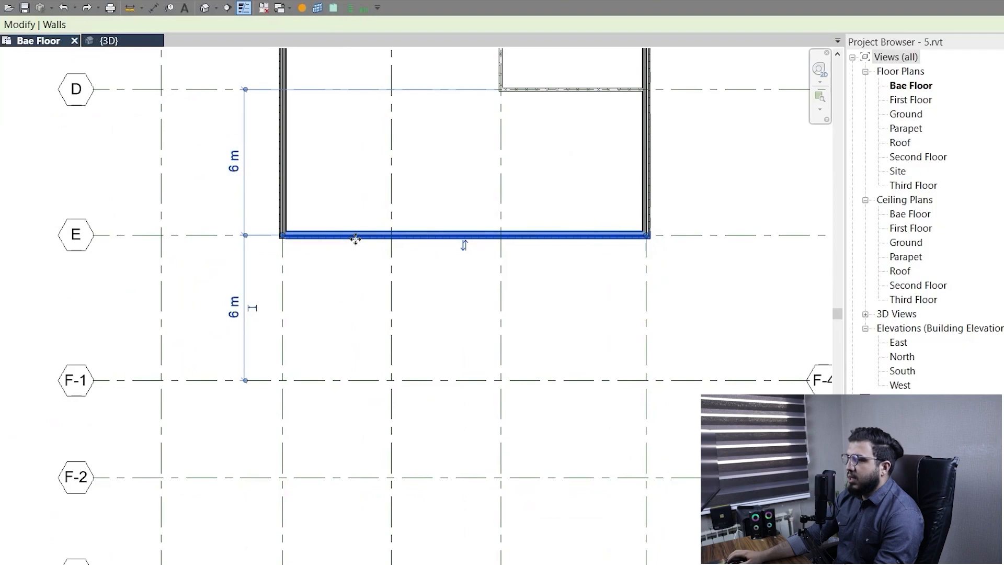
{"action": "left_click_drag", "start_coordinate": [357, 265], "coordinate": [354, 413]}
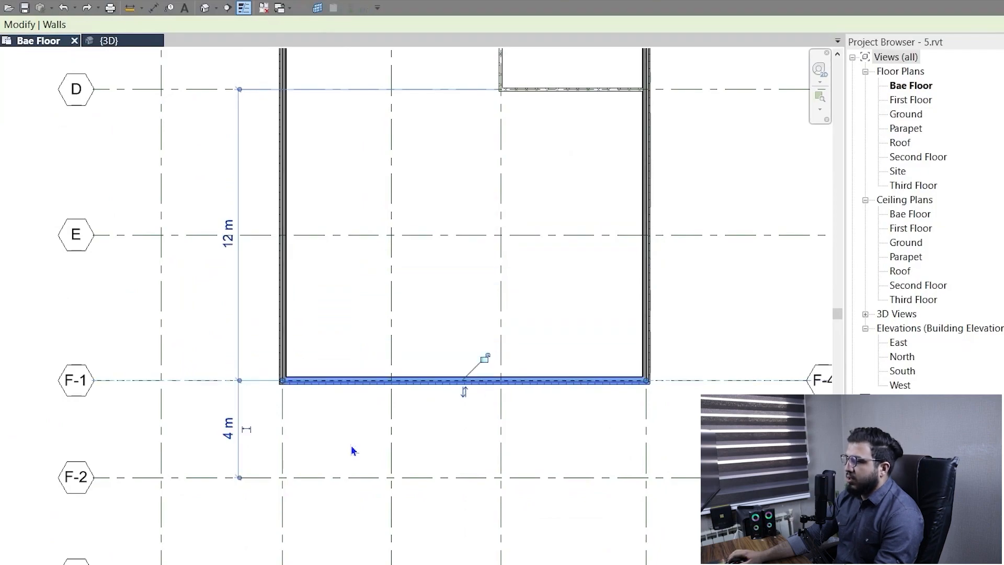
{"action": "key", "text": "ctrl+z"}
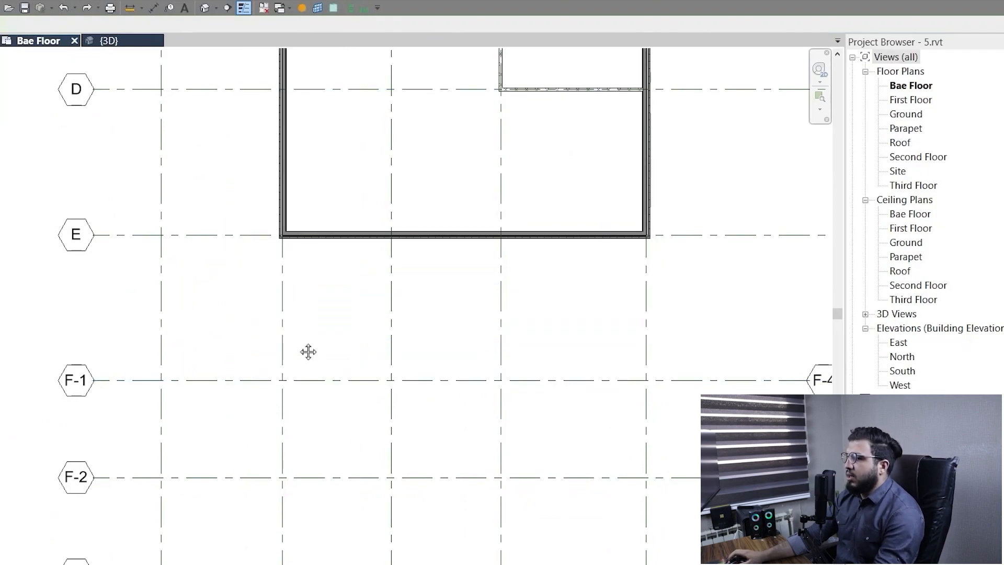
Select the exterior wall on grid E and nudge it 0.56 m toward grid F-1, in small and large increments.
{"action": "middle_click_drag", "start_coordinate": [308, 352], "coordinate": [321, 484]}
{"action": "scroll", "coordinate": [310, 397], "scroll_direction": "up", "scroll_amount": 5}
{"action": "left_click", "coordinate": [369, 343]}
{"action": "scroll", "coordinate": [400, 453], "scroll_direction": "up", "scroll_amount": 1}
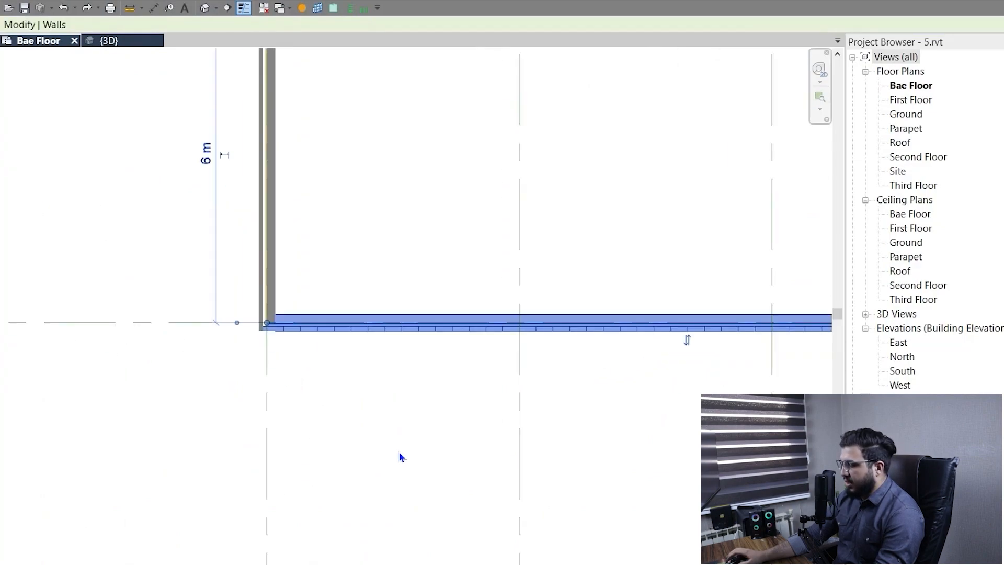
{"action": "key", "text": "Down"}
{"action": "key", "text": "Down"}
{"action": "key", "text": "Down"}
{"action": "key", "text": "Down"}
{"action": "key", "text": "Down"}
{"action": "key", "text": "Down"}
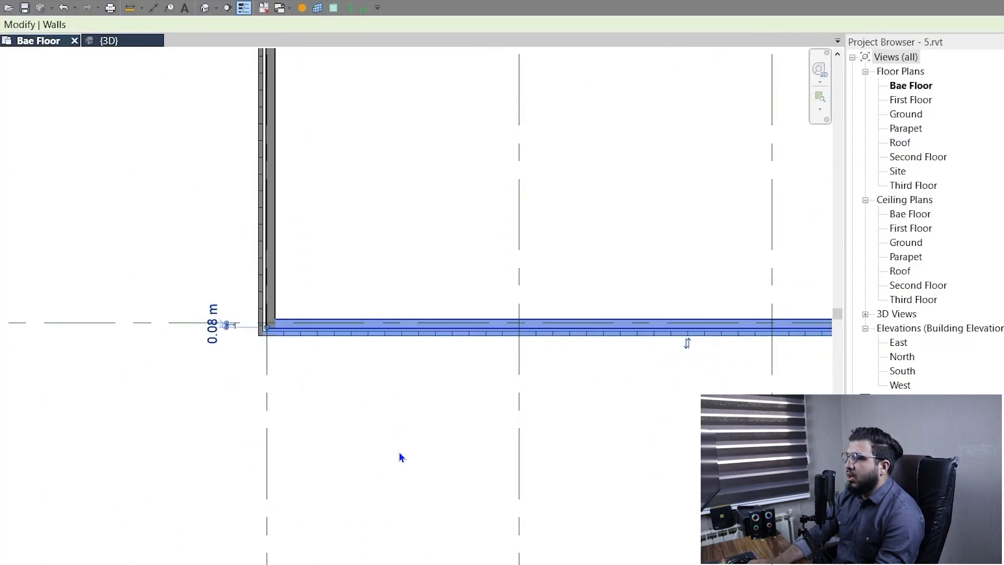
{"action": "key", "text": "shift+Down"}
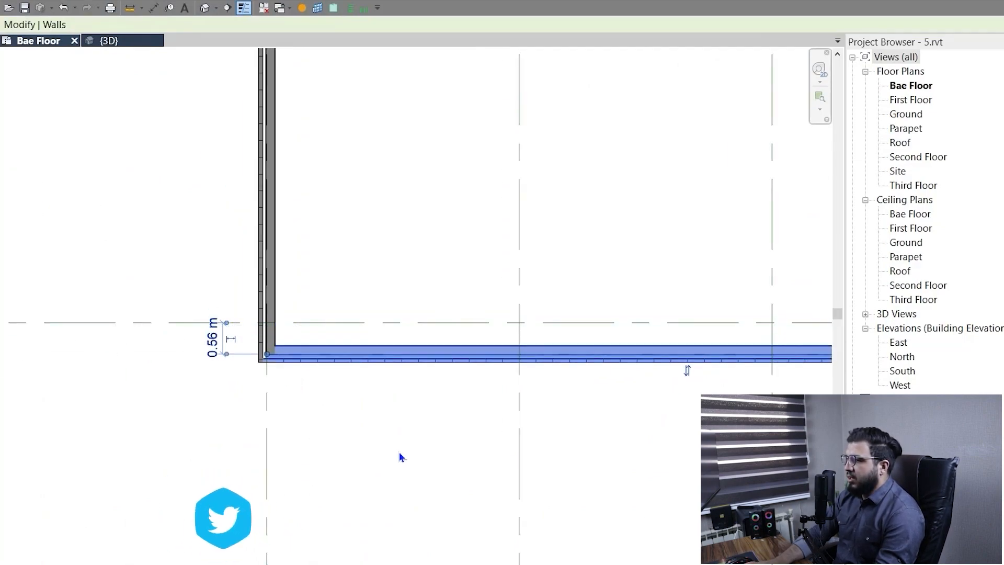
Nudge the exterior wall back and forth near grid E, leaving it 0.24 m from the grid line.
{"action": "key", "text": "shift+Up"}
{"action": "key", "text": "Up"}
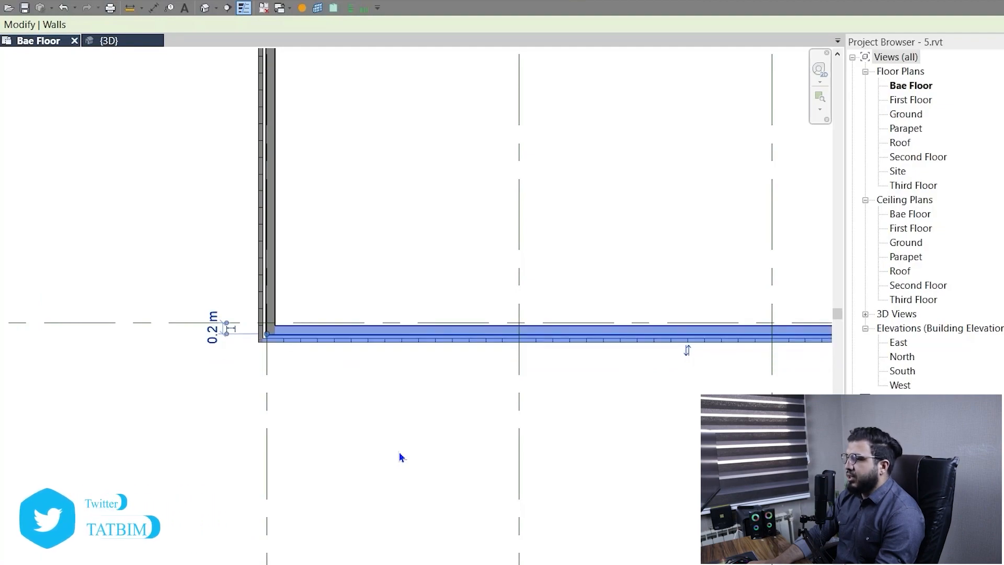
{"action": "key", "text": "Up"}
{"action": "key", "text": "Up"}
{"action": "key", "text": "Down"}
{"action": "key", "text": "Down"}
{"action": "key", "text": "Down"}
{"action": "key", "text": "Down"}
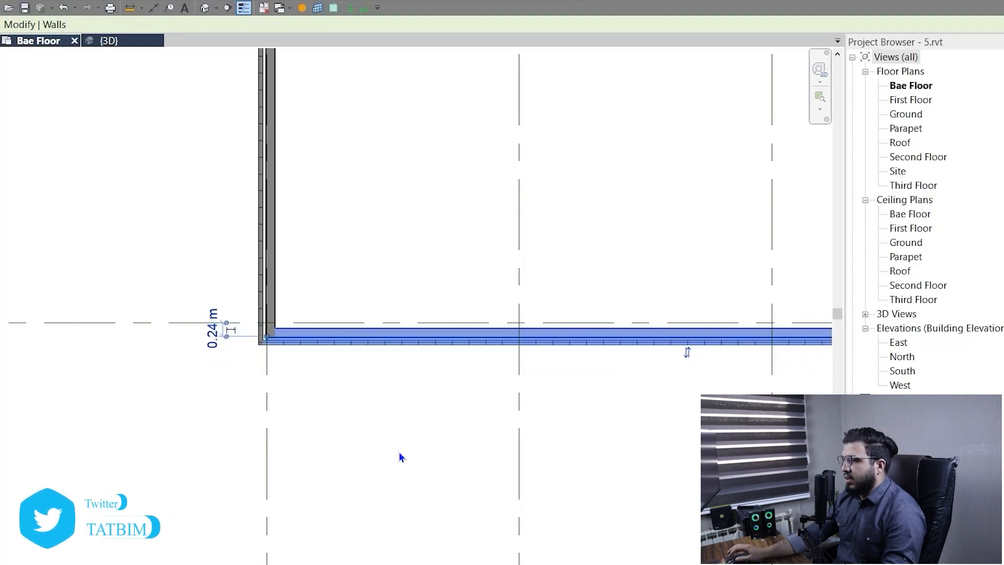
Deselect the exterior wall and undo its nudges to return it to grid E.
{"action": "left_click", "coordinate": [434, 474]}
{"action": "key", "text": "ctrl+z"}
{"action": "scroll", "coordinate": [413, 469], "scroll_direction": "down", "scroll_amount": 2}
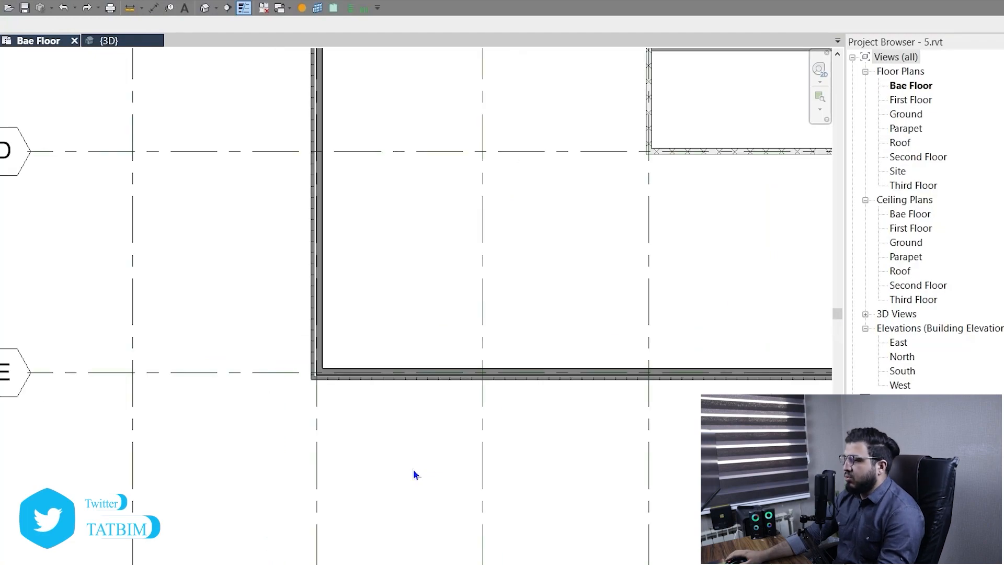
{"action": "scroll", "coordinate": [325, 449], "scroll_direction": "down", "scroll_amount": 3}
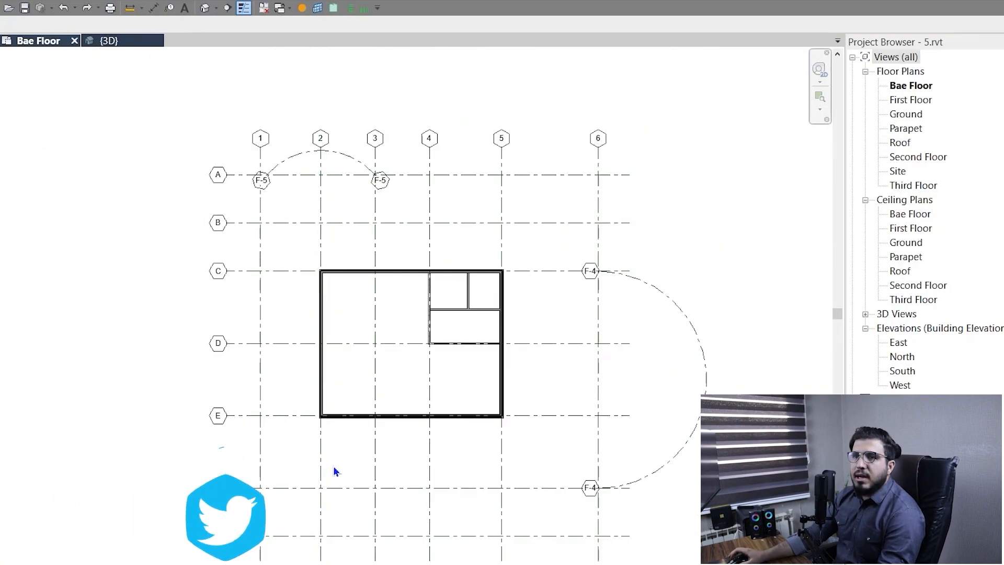
Select the Generic - 150mm Masonry partition wall on grid 4 between grids C and D and start the Copy command.
{"action": "scroll", "coordinate": [438, 391], "scroll_direction": "up", "scroll_amount": 3}
{"action": "middle_click_drag", "start_coordinate": [359, 334], "coordinate": [374, 325]}
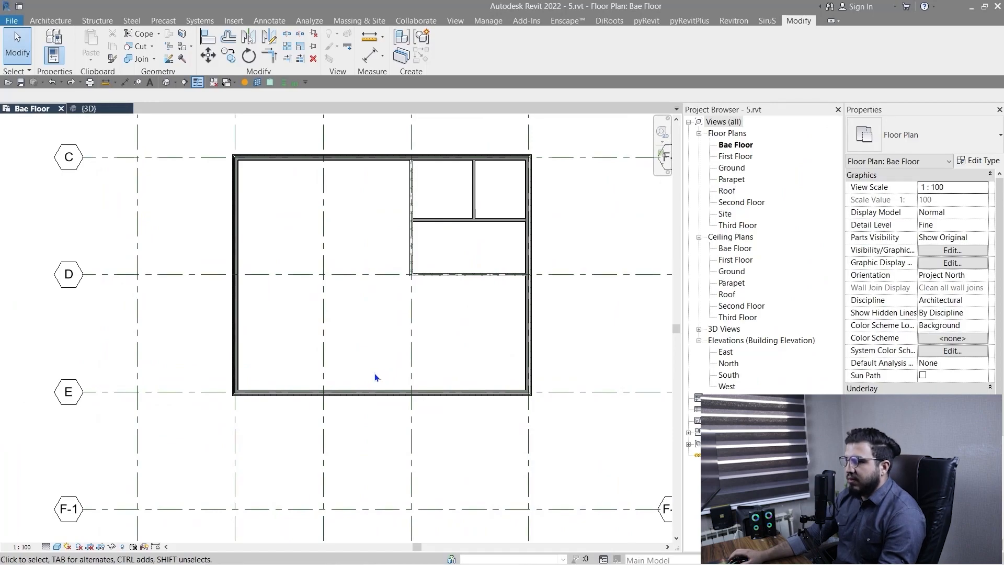
{"action": "scroll", "coordinate": [375, 376], "scroll_direction": "down", "scroll_amount": 3}
{"action": "scroll", "coordinate": [321, 262], "scroll_direction": "up", "scroll_amount": 5}
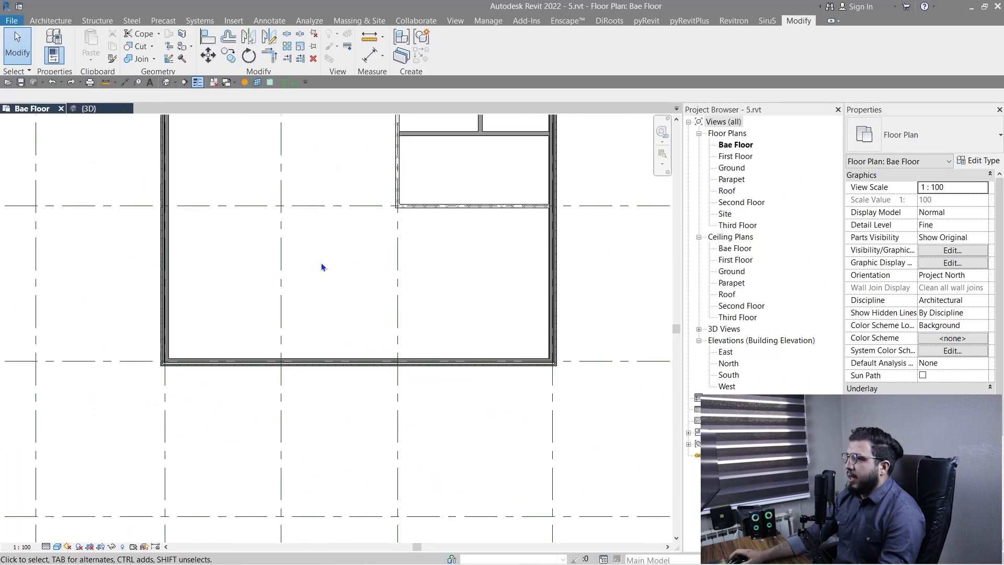
{"action": "scroll", "coordinate": [327, 277], "scroll_direction": "down", "scroll_amount": 4}
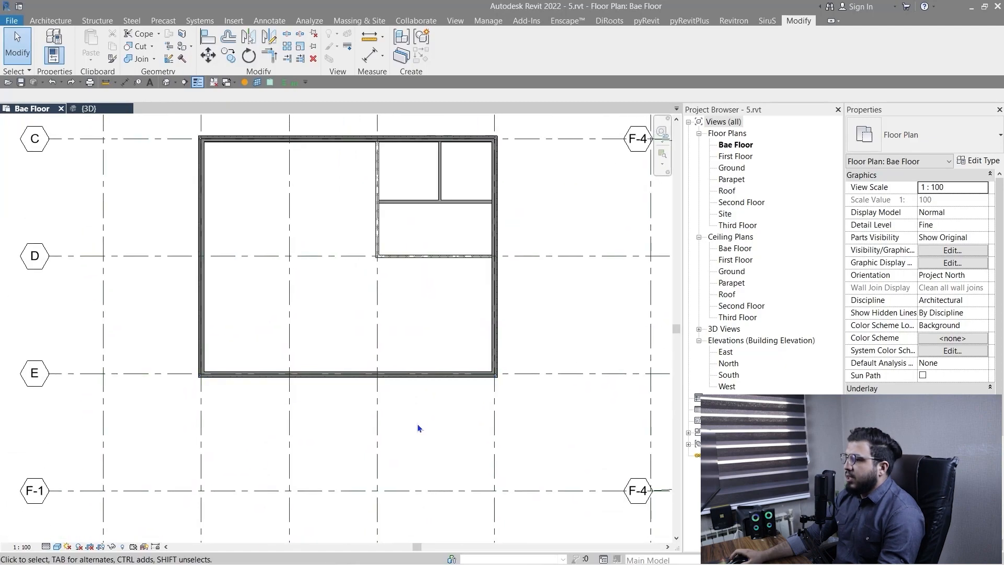
{"action": "scroll", "coordinate": [324, 393], "scroll_direction": "up", "scroll_amount": 4}
{"action": "scroll", "coordinate": [314, 408], "scroll_direction": "down", "scroll_amount": 3}
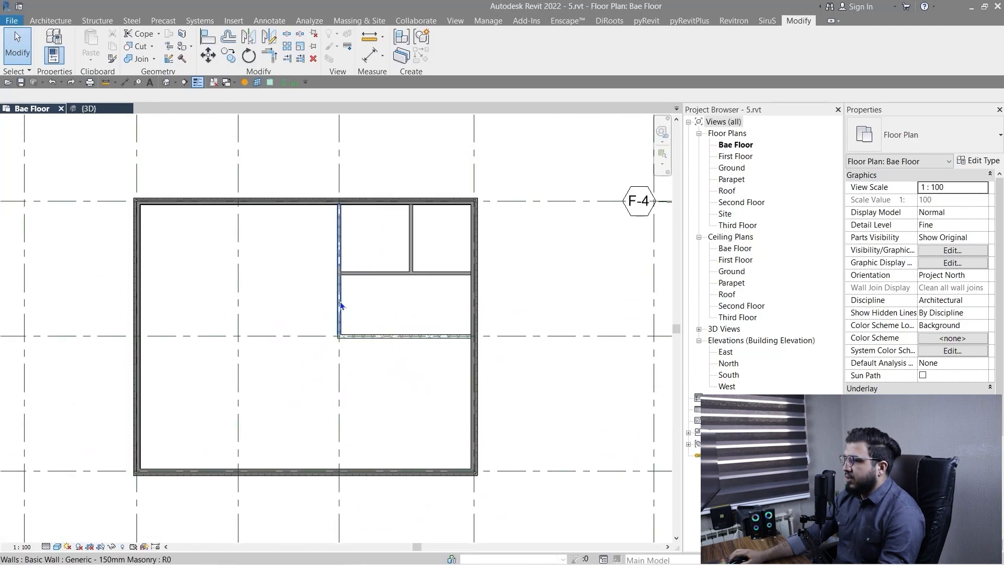
{"action": "left_click", "coordinate": [341, 306]}
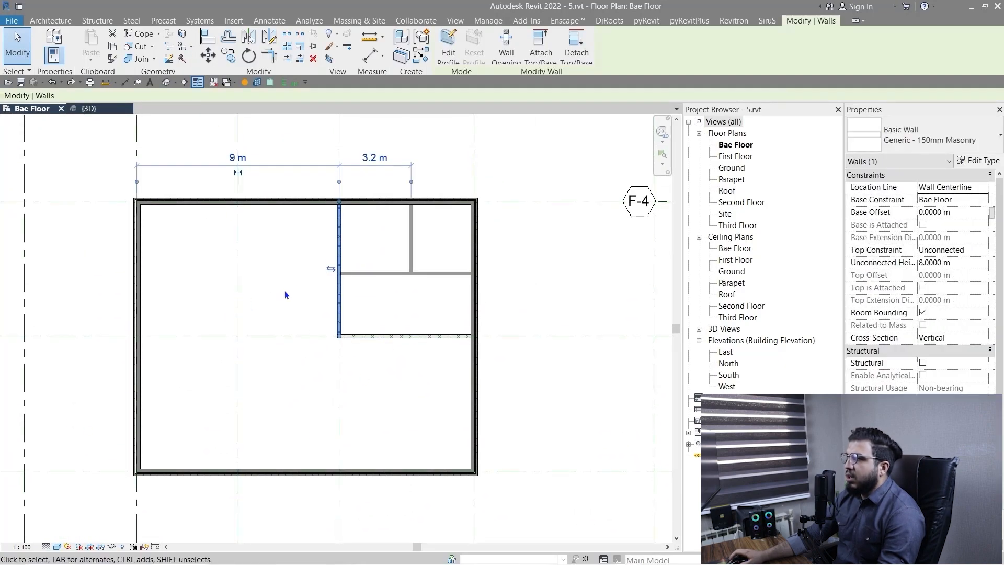
{"action": "middle_click_drag", "start_coordinate": [285, 294], "coordinate": [381, 351]}
{"action": "scroll", "coordinate": [362, 328], "scroll_direction": "up", "scroll_amount": 3}
{"action": "scroll", "coordinate": [282, 393], "scroll_direction": "down", "scroll_amount": 2}
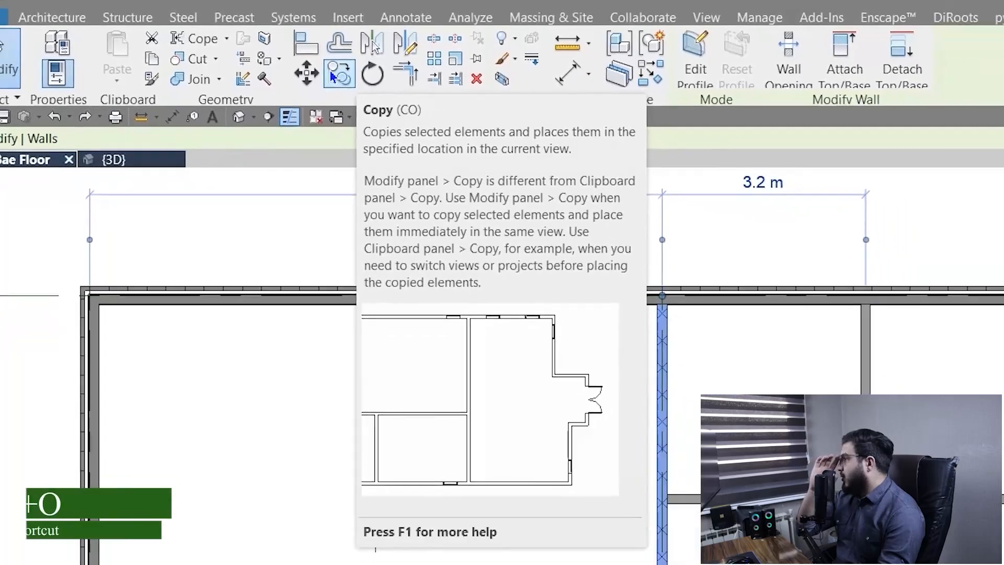
{"action": "left_click", "coordinate": [330, 71]}
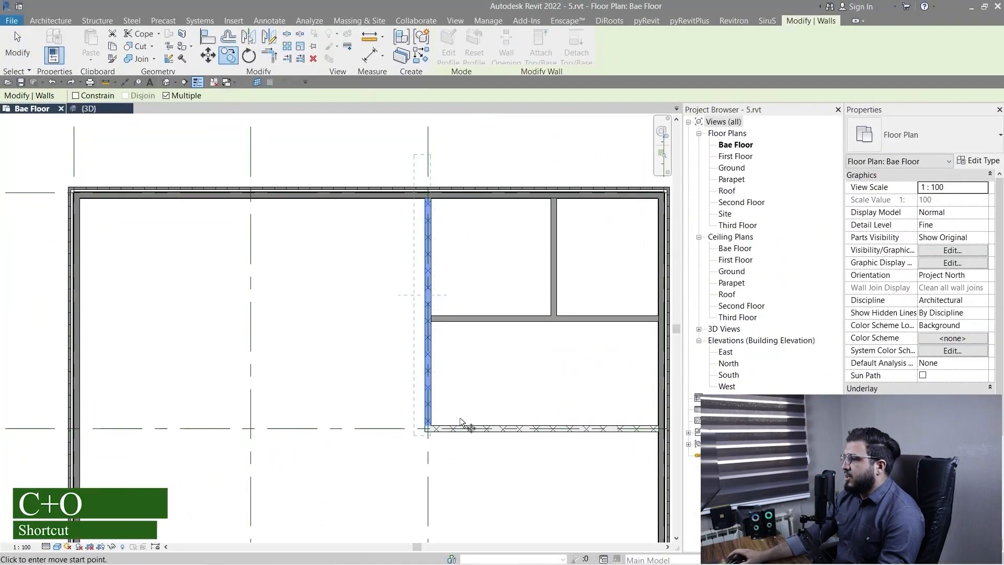
Copy the grid 4 partition wall horizontally along grid D to just past the neighbouring vertical grid line.
{"action": "scroll", "coordinate": [437, 432], "scroll_direction": "up", "scroll_amount": 4}
{"action": "scroll", "coordinate": [248, 331], "scroll_direction": "down", "scroll_amount": 1}
{"action": "middle_click_drag", "start_coordinate": [178, 338], "coordinate": [502, 357]}
{"action": "scroll", "coordinate": [499, 423], "scroll_direction": "down", "scroll_amount": 1}
{"action": "middle_click_drag", "start_coordinate": [580, 386], "coordinate": [338, 392]}
{"action": "scroll", "coordinate": [361, 399], "scroll_direction": "up", "scroll_amount": 5}
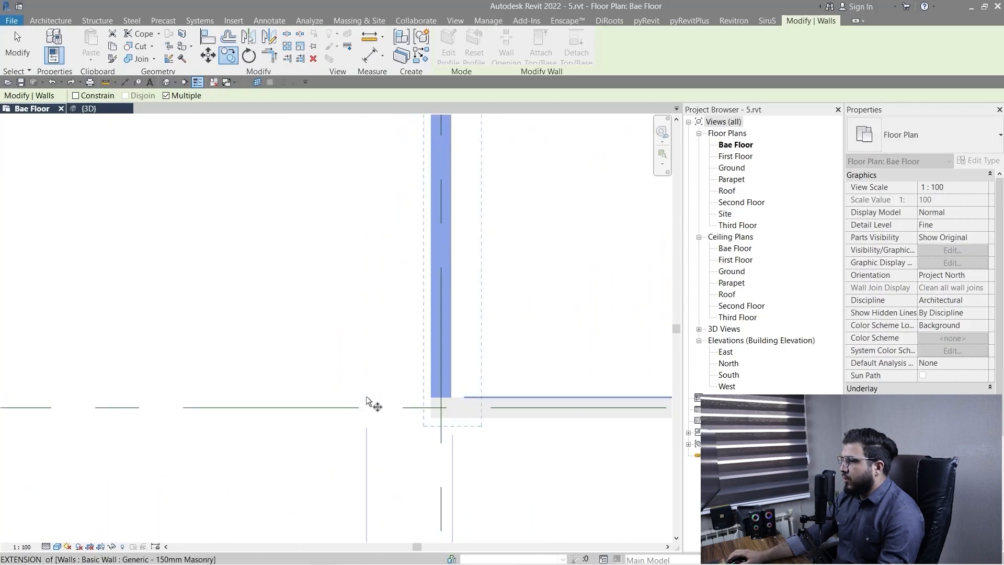
{"action": "left_click", "coordinate": [552, 328]}
{"action": "scroll", "coordinate": [210, 325], "scroll_direction": "down", "scroll_amount": 4}
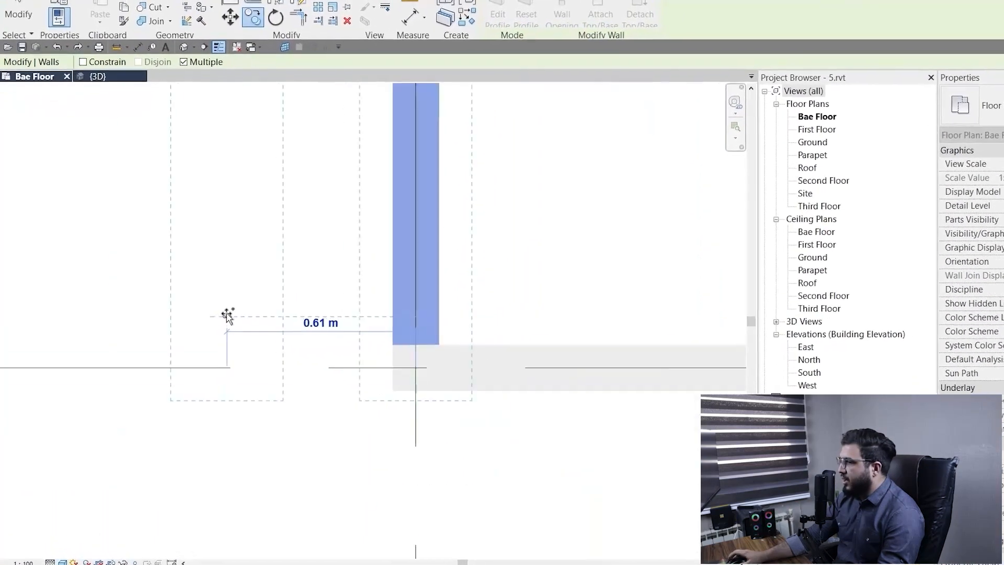
{"action": "middle_click_drag", "start_coordinate": [239, 330], "coordinate": [459, 350]}
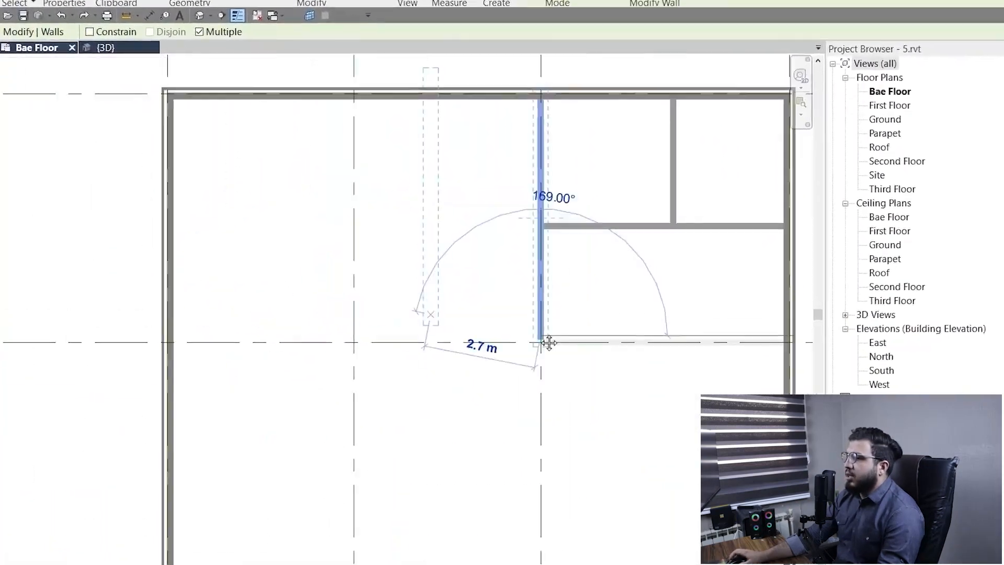
{"action": "middle_click_drag", "start_coordinate": [549, 342], "coordinate": [501, 382]}
{"action": "scroll", "coordinate": [500, 382], "scroll_direction": "up", "scroll_amount": 3}
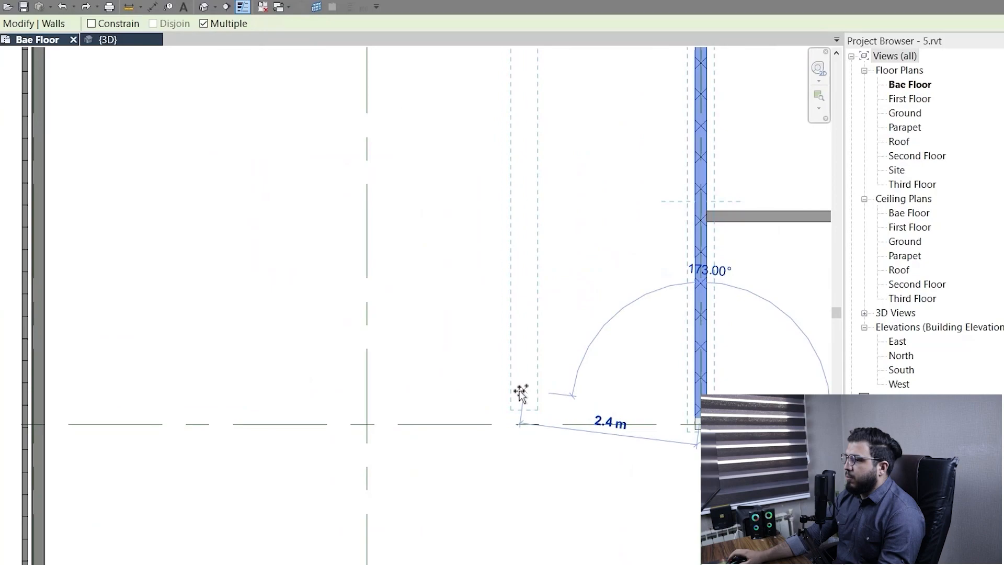
{"action": "key", "text": "shift"}
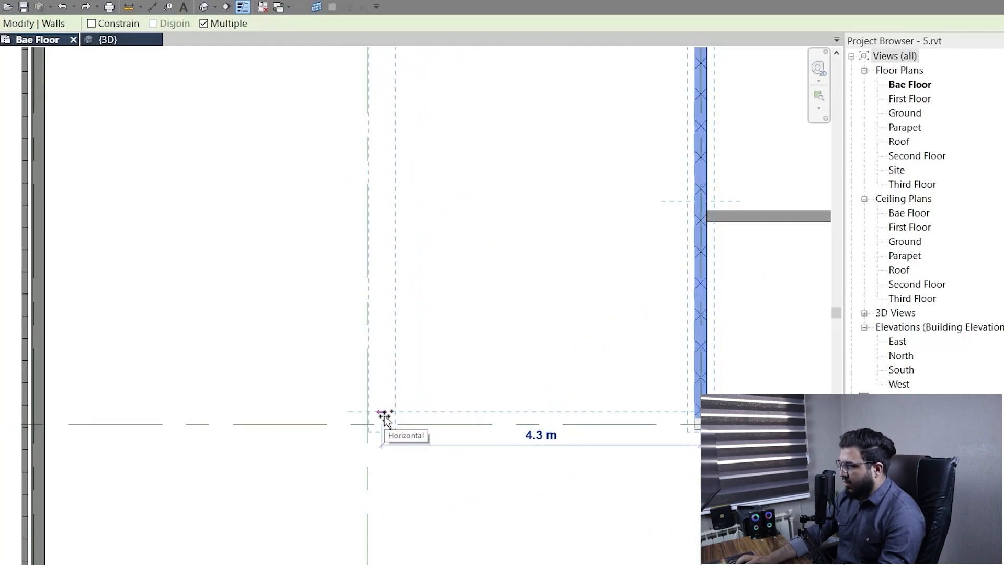
{"action": "key", "text": "Return"}
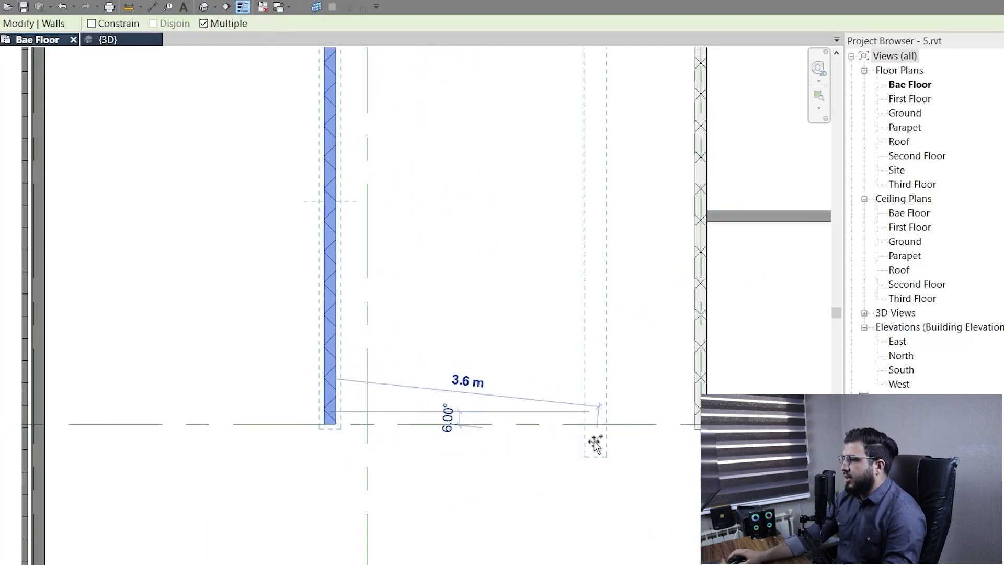
End the Copy command and undo the partition wall copy.
{"action": "key", "text": "Escape"}
{"action": "key", "text": "Escape"}
{"action": "scroll", "coordinate": [594, 443], "scroll_direction": "down", "scroll_amount": 1}
{"action": "middle_click_drag", "start_coordinate": [627, 438], "coordinate": [413, 438]}
{"action": "scroll", "coordinate": [418, 439], "scroll_direction": "up", "scroll_amount": 1}
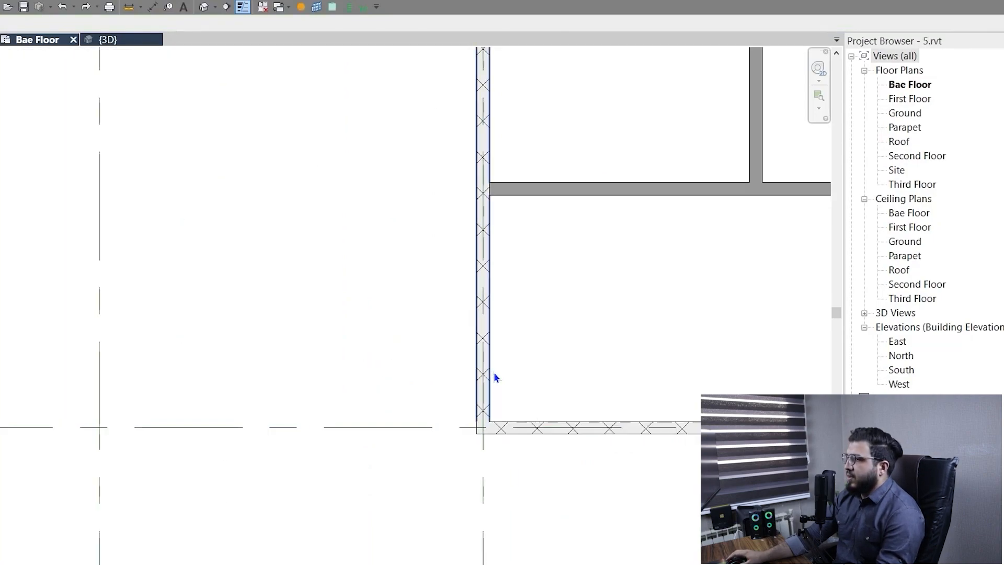
Copy the grid 4 partition wall onto the neighbouring vertical grid line between grids C and D, using the grid line as reference.
{"action": "left_click", "coordinate": [486, 372]}
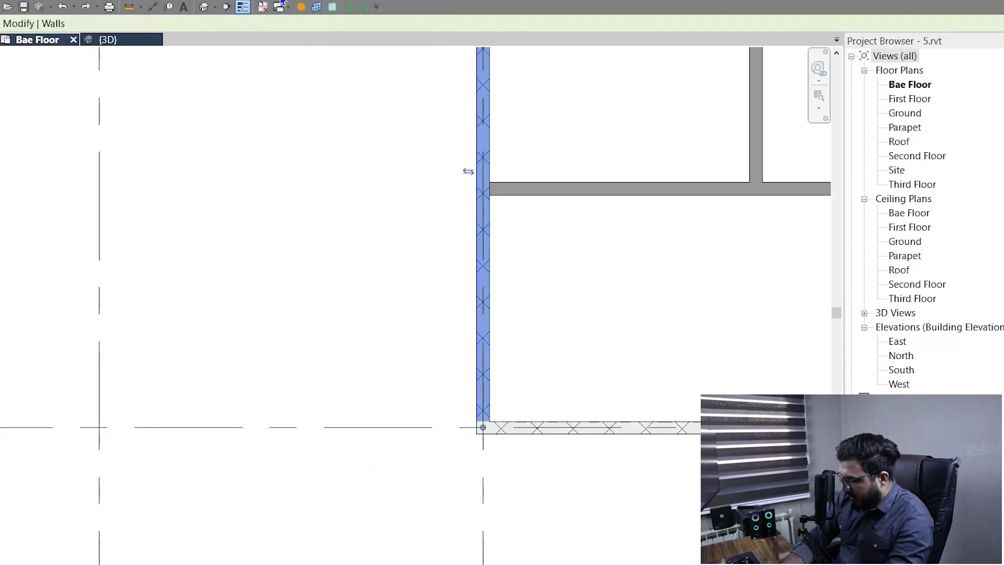
{"action": "key", "text": "c"}
{"action": "key", "text": "o"}
{"action": "scroll", "coordinate": [482, 449], "scroll_direction": "up", "scroll_amount": 5}
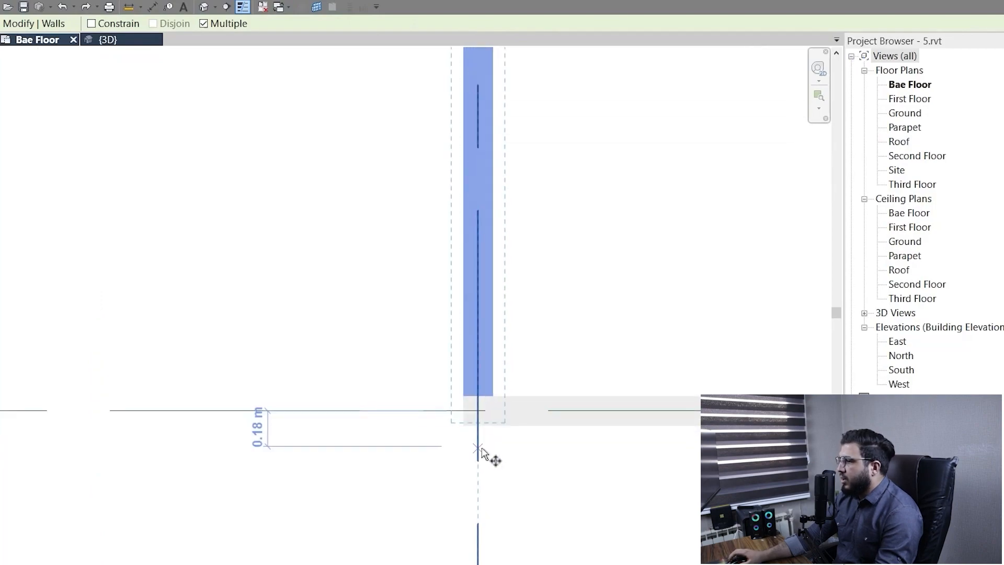
{"action": "left_click", "coordinate": [478, 295]}
{"action": "scroll", "coordinate": [314, 314], "scroll_direction": "down", "scroll_amount": 5}
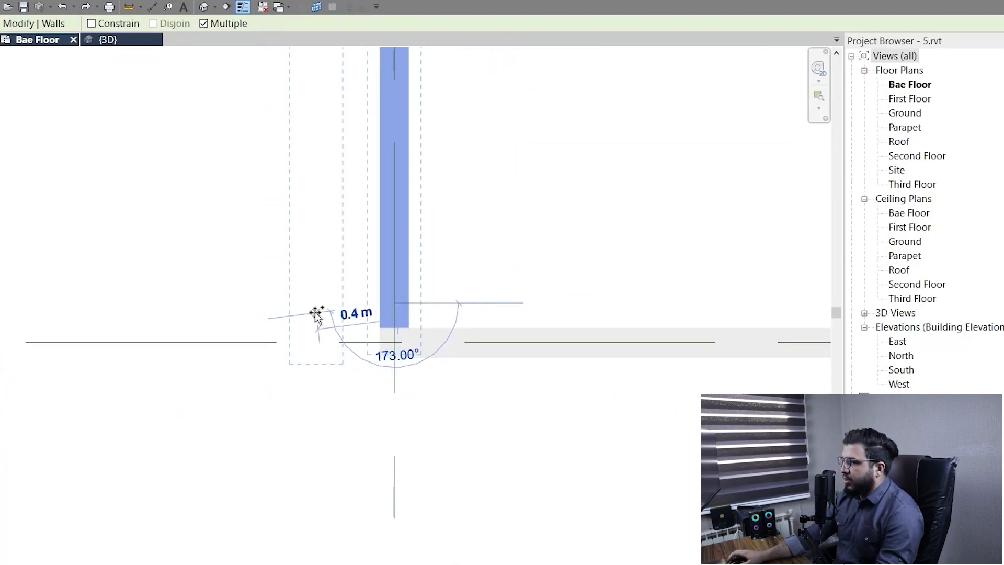
{"action": "middle_click_drag", "start_coordinate": [328, 308], "coordinate": [711, 353]}
{"action": "scroll", "coordinate": [457, 337], "scroll_direction": "up", "scroll_amount": 2}
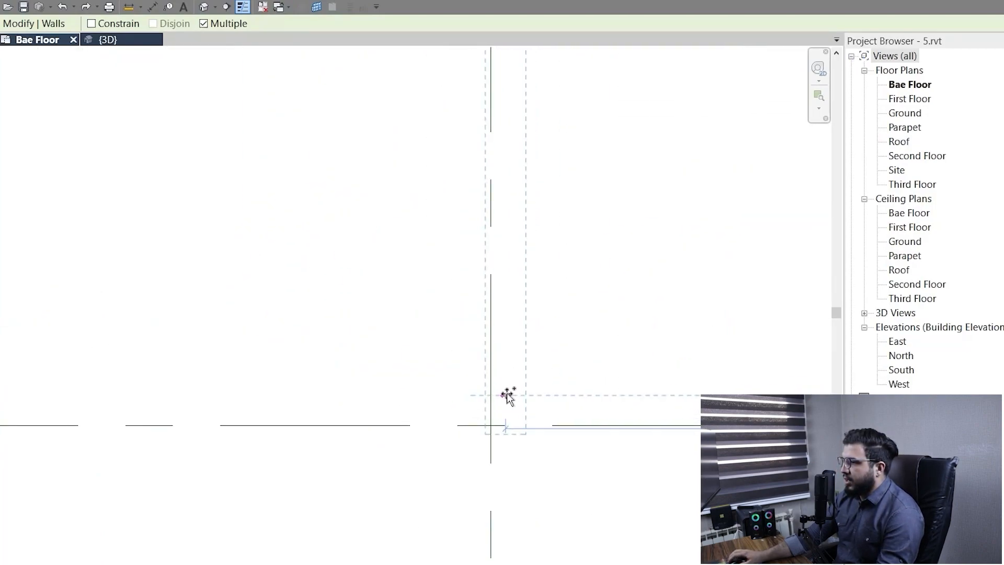
{"action": "left_click", "coordinate": [495, 394]}
{"action": "scroll", "coordinate": [497, 395], "scroll_direction": "down", "scroll_amount": 6}
{"action": "middle_click_drag", "start_coordinate": [583, 359], "coordinate": [509, 427]}
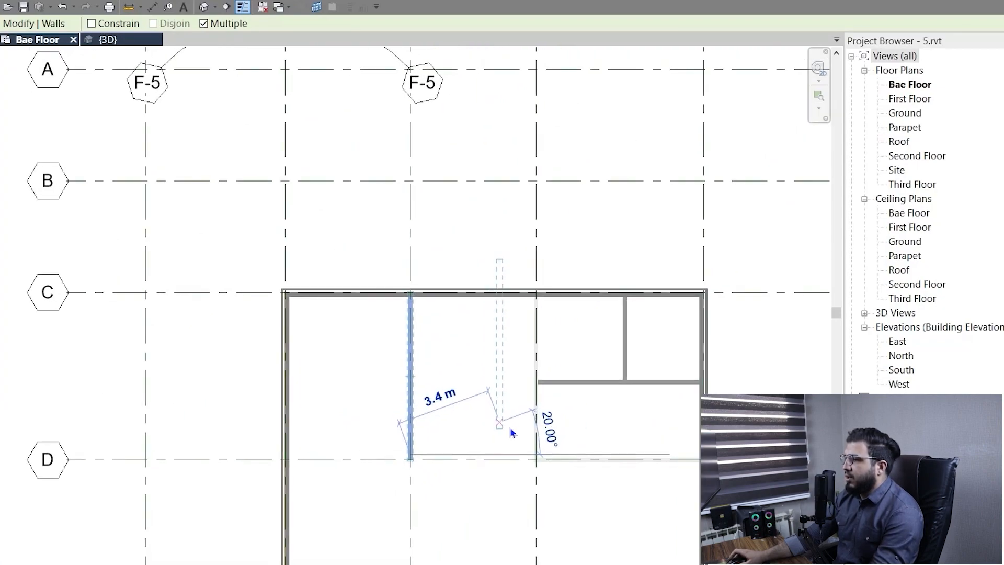
{"action": "key", "text": "Escape"}
{"action": "key", "text": "Escape"}
Examine the copied partition wall and its position among the exterior and interior walls of the floor plan.
{"action": "scroll", "coordinate": [518, 423], "scroll_direction": "up", "scroll_amount": 3}
{"action": "middle_click_drag", "start_coordinate": [414, 474], "coordinate": [497, 347]}
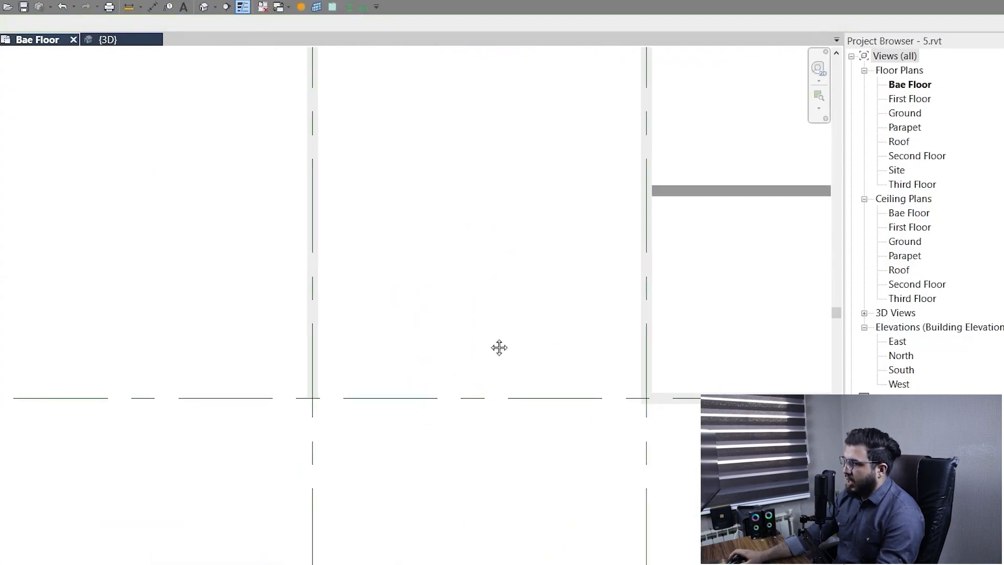
{"action": "scroll", "coordinate": [378, 416], "scroll_direction": "down", "scroll_amount": 3}
{"action": "scroll", "coordinate": [407, 360], "scroll_direction": "up", "scroll_amount": 3}
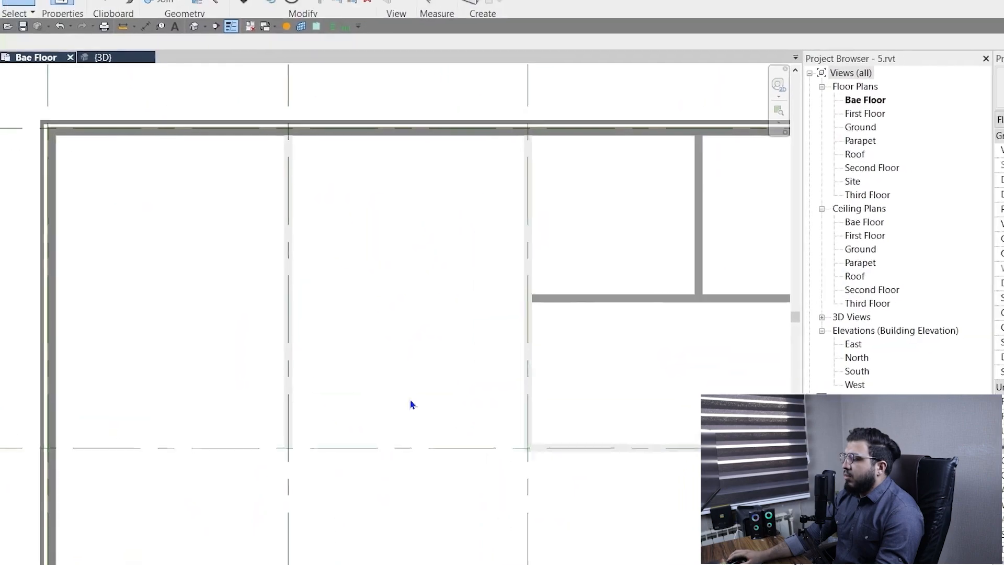
{"action": "scroll", "coordinate": [426, 397], "scroll_direction": "down", "scroll_amount": 6}
{"action": "middle_click_drag", "start_coordinate": [468, 463], "coordinate": [412, 336]}
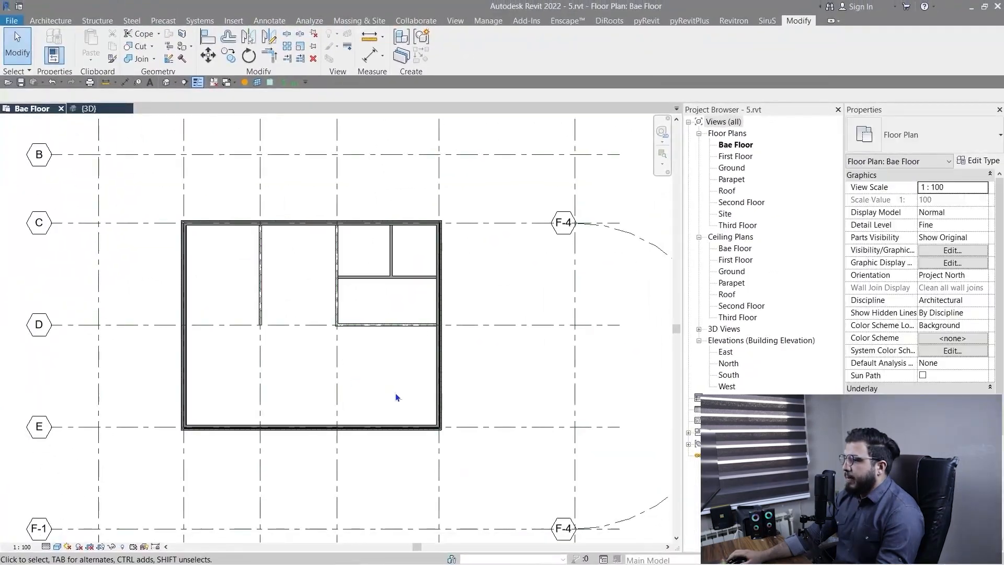
{"action": "scroll", "coordinate": [395, 393], "scroll_direction": "up", "scroll_amount": 3}
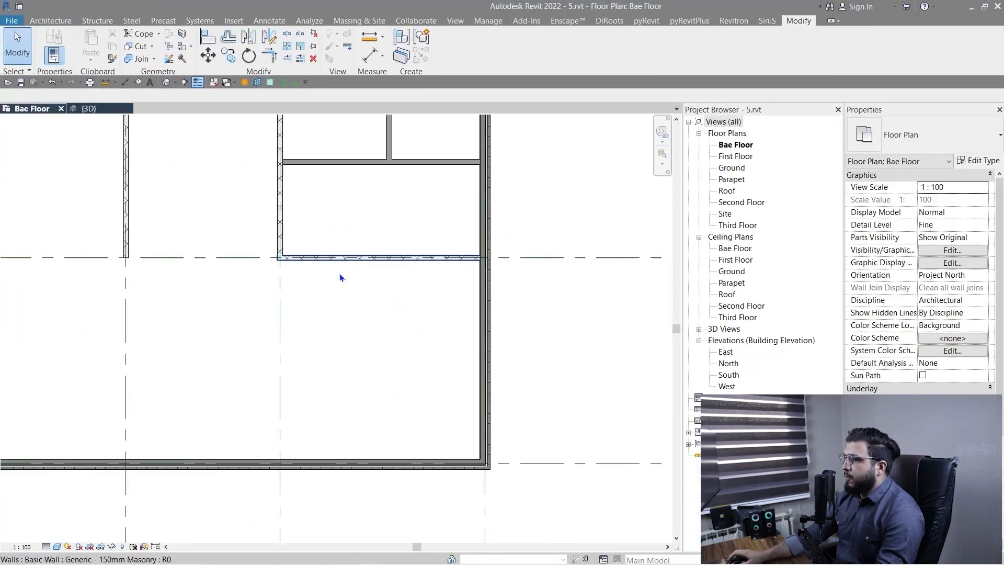
{"action": "middle_click_drag", "start_coordinate": [166, 325], "coordinate": [318, 433]}
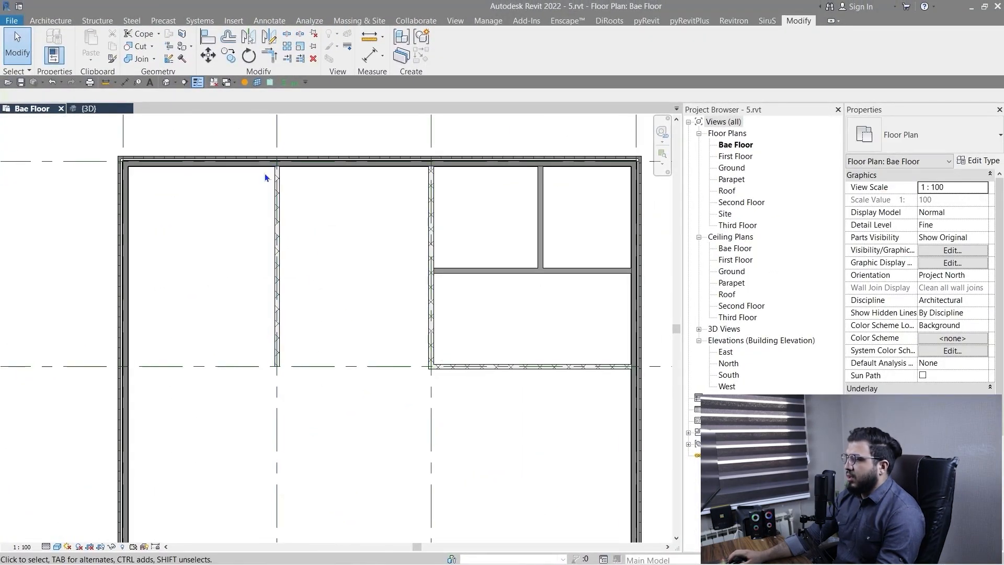
{"action": "middle_click_drag", "start_coordinate": [530, 463], "coordinate": [517, 445]}
{"action": "middle_click_drag", "start_coordinate": [467, 432], "coordinate": [423, 409]}
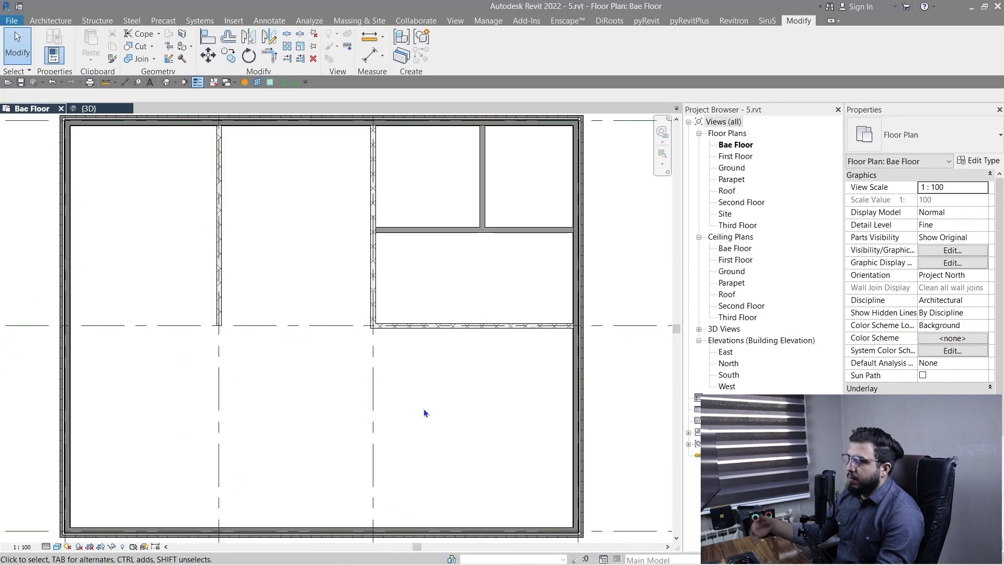
Make a single copy of the copied partition wall 2 m along grid D toward the grid 4 wall, with Multiple off.
{"action": "left_click", "coordinate": [233, 53]}
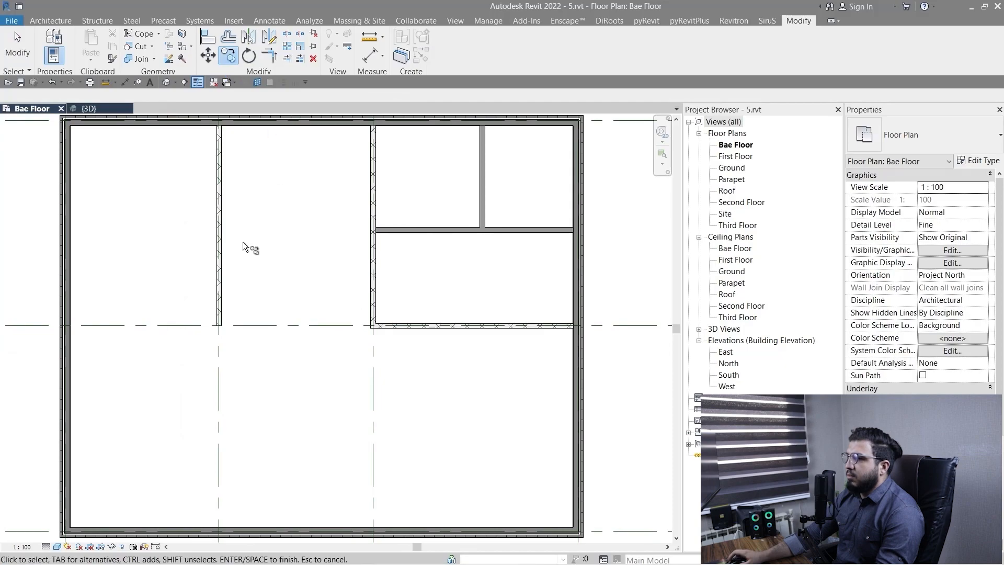
{"action": "left_click", "coordinate": [218, 244]}
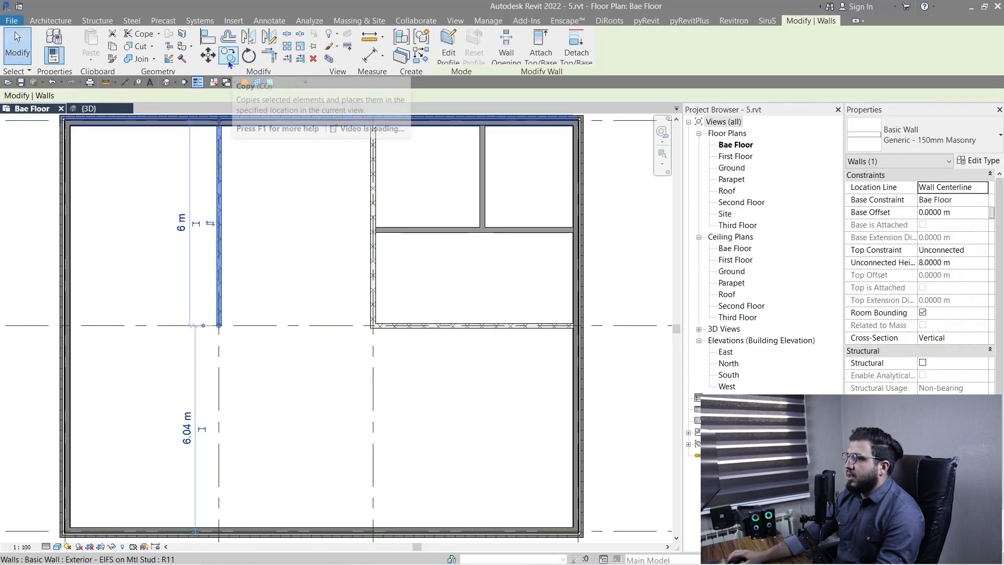
{"action": "left_click", "coordinate": [228, 57]}
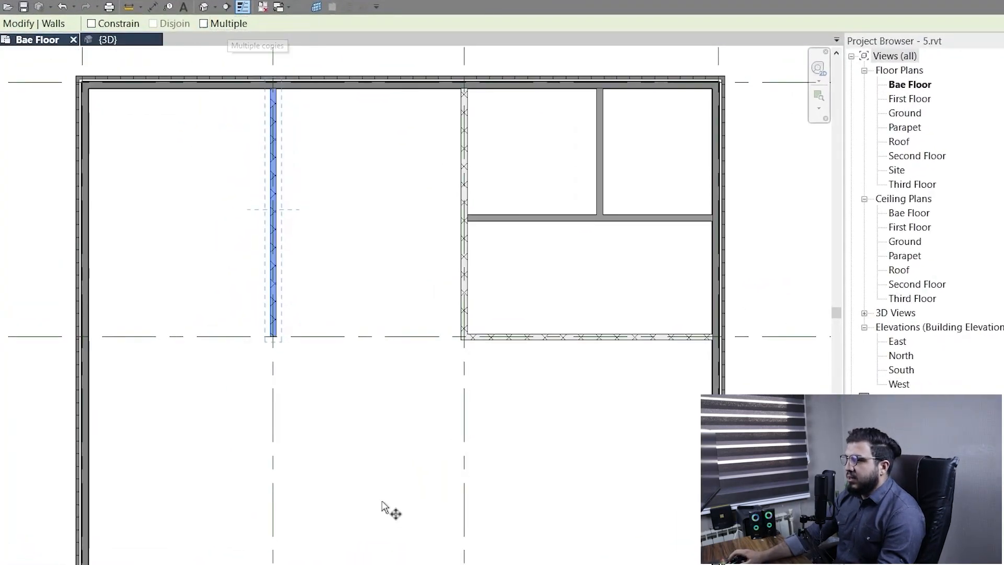
{"action": "scroll", "coordinate": [356, 449], "scroll_direction": "up", "scroll_amount": 2}
{"action": "middle_click_drag", "start_coordinate": [250, 322], "coordinate": [248, 431]}
{"action": "scroll", "coordinate": [235, 391], "scroll_direction": "up", "scroll_amount": 3}
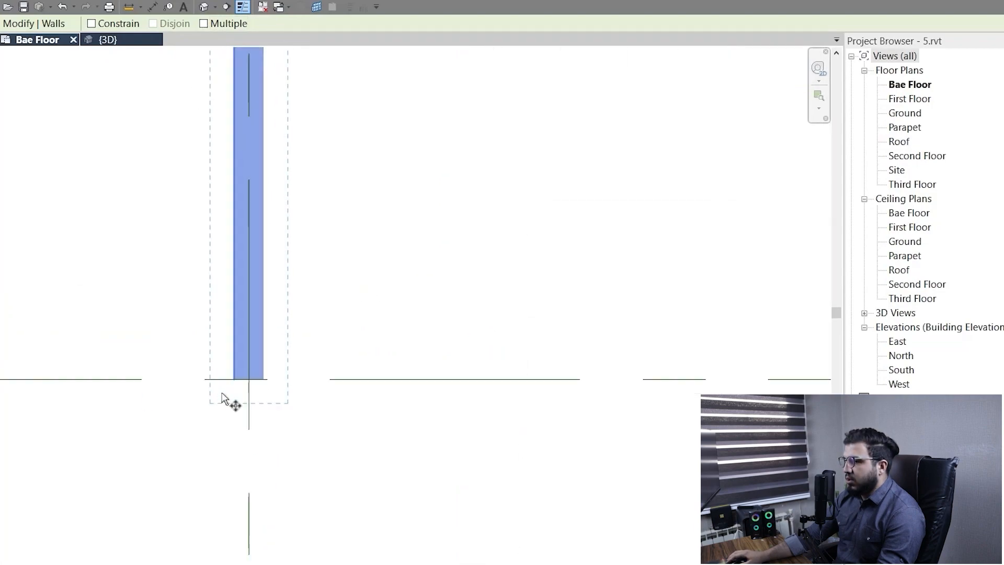
{"action": "scroll", "coordinate": [174, 480], "scroll_direction": "down", "scroll_amount": 5}
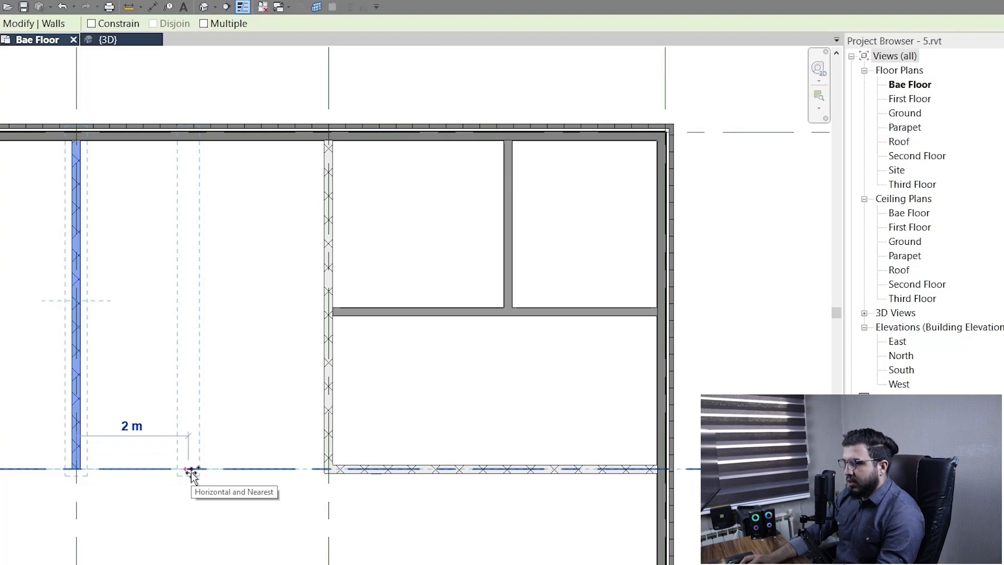
{"action": "key", "text": "Return"}
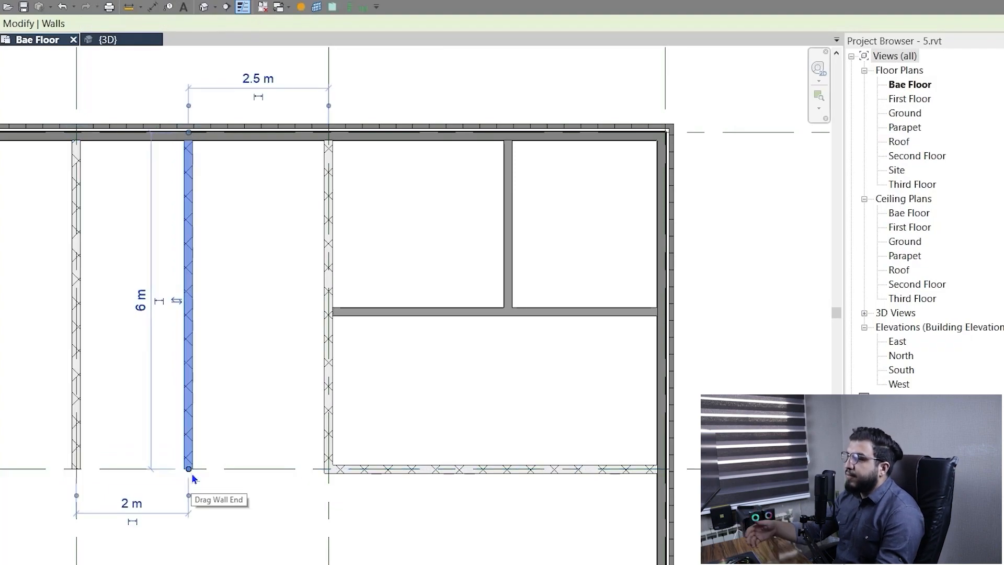
Copy the same source wall with Multiple on, placing the first copy toward the exterior side wall at the existing copy's spacing.
{"action": "scroll", "coordinate": [219, 471], "scroll_direction": "down", "scroll_amount": 3}
{"action": "scroll", "coordinate": [334, 397], "scroll_direction": "up", "scroll_amount": 4}
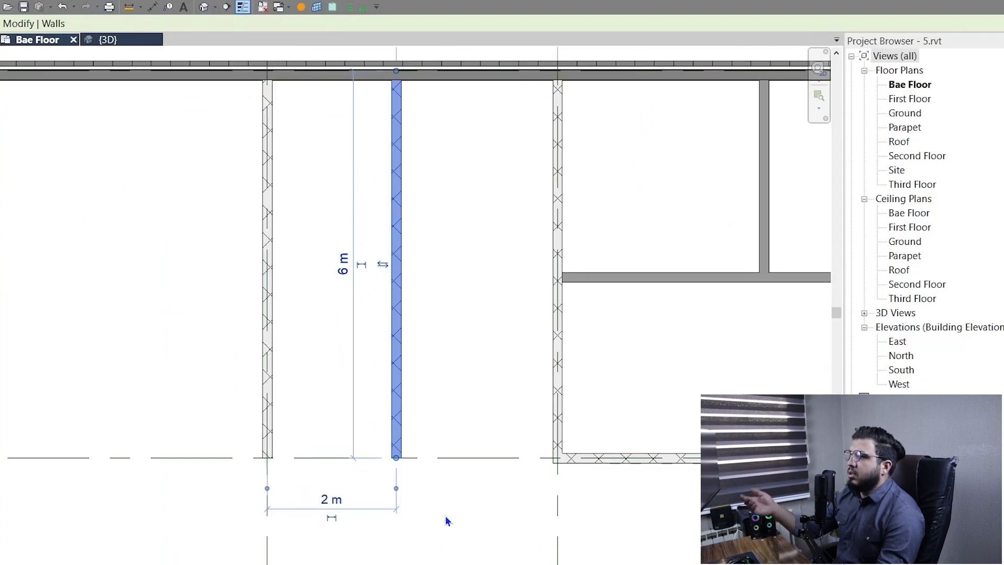
{"action": "scroll", "coordinate": [668, 251], "scroll_direction": "down", "scroll_amount": 1}
{"action": "mouse_move", "coordinate": [570, 281]}
{"action": "middle_mouse_down"}
{"action": "mouse_move", "coordinate": [543, 289]}
{"action": "mouse_move", "coordinate": [558, 274]}
{"action": "mouse_move", "coordinate": [584, 294]}
{"action": "middle_mouse_up"}
{"action": "left_click", "coordinate": [375, 404]}
{"action": "left_click", "coordinate": [343, 404]}
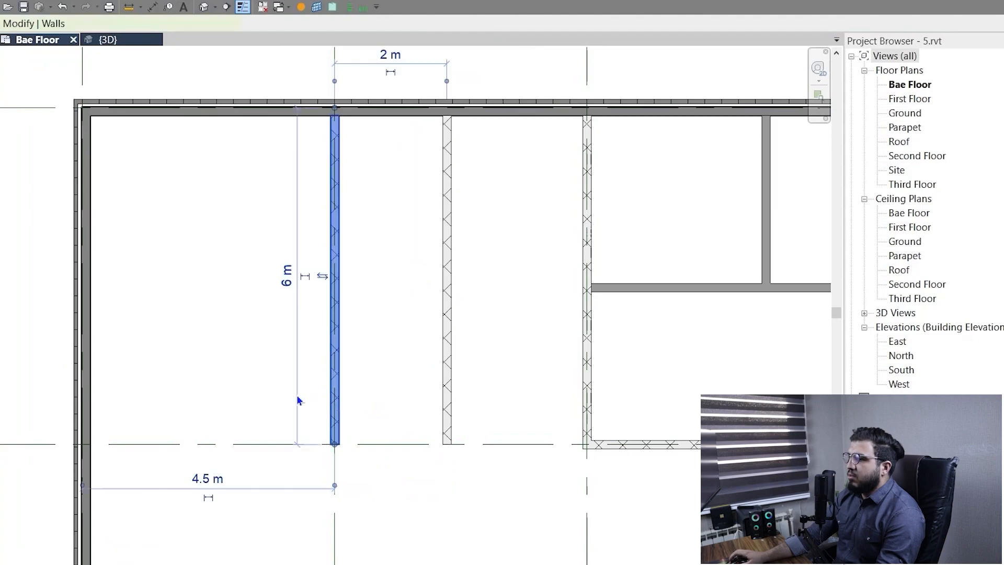
{"action": "middle_click_drag", "start_coordinate": [298, 399], "coordinate": [425, 323]}
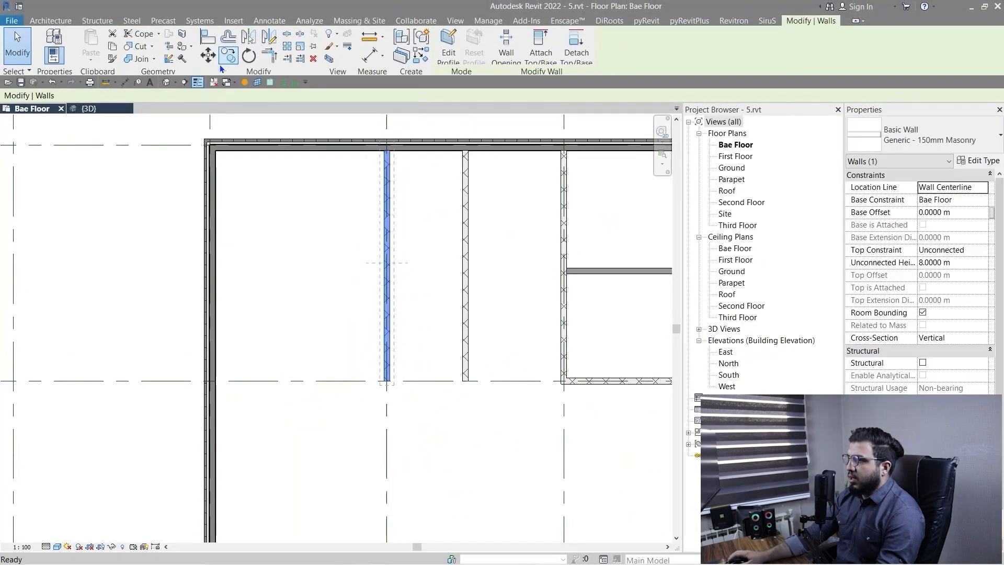
{"action": "left_click", "coordinate": [229, 55]}
{"action": "middle_click_drag", "start_coordinate": [295, 324], "coordinate": [299, 379]}
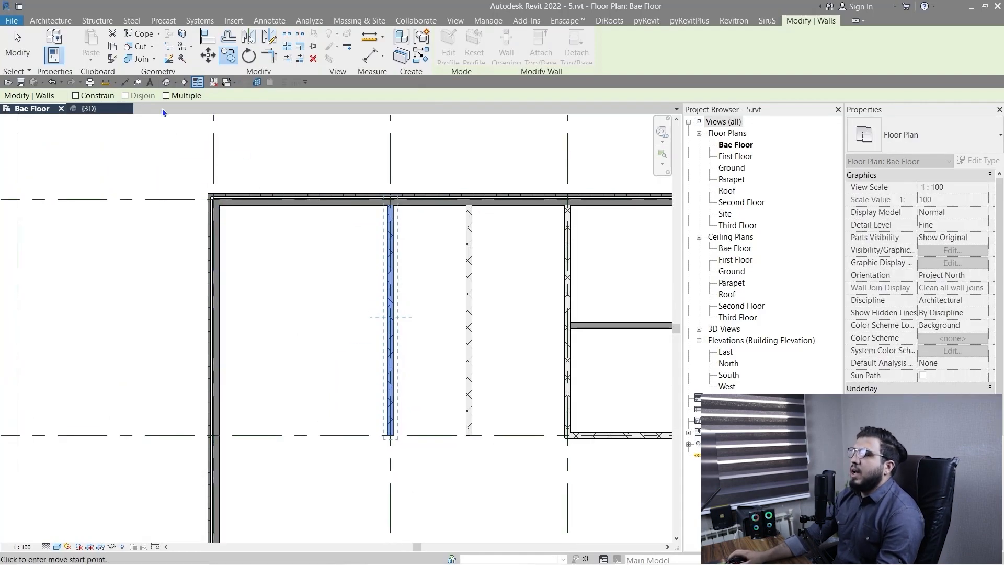
{"action": "middle_click_drag", "start_coordinate": [249, 155], "coordinate": [285, 194]}
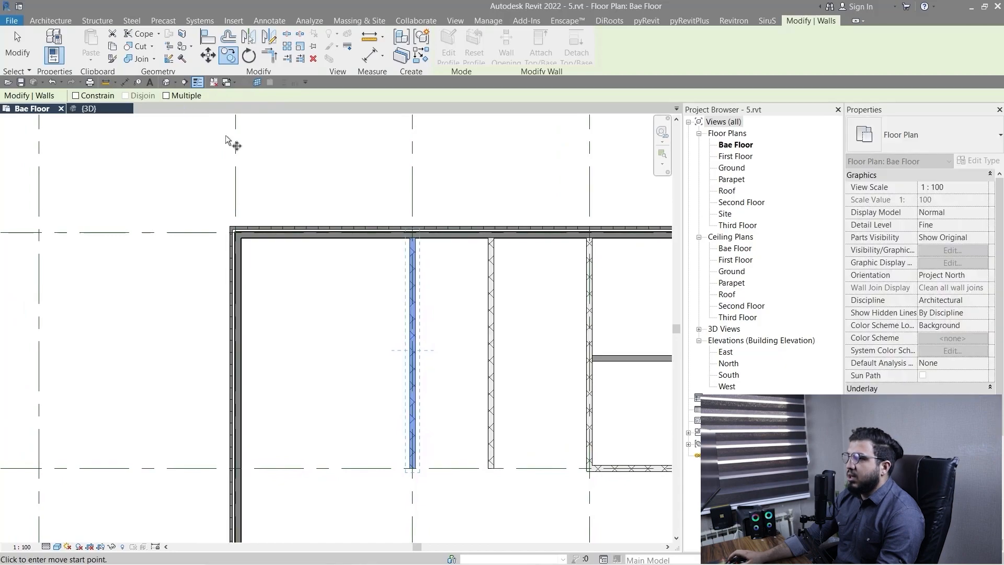
{"action": "left_click", "coordinate": [167, 95]}
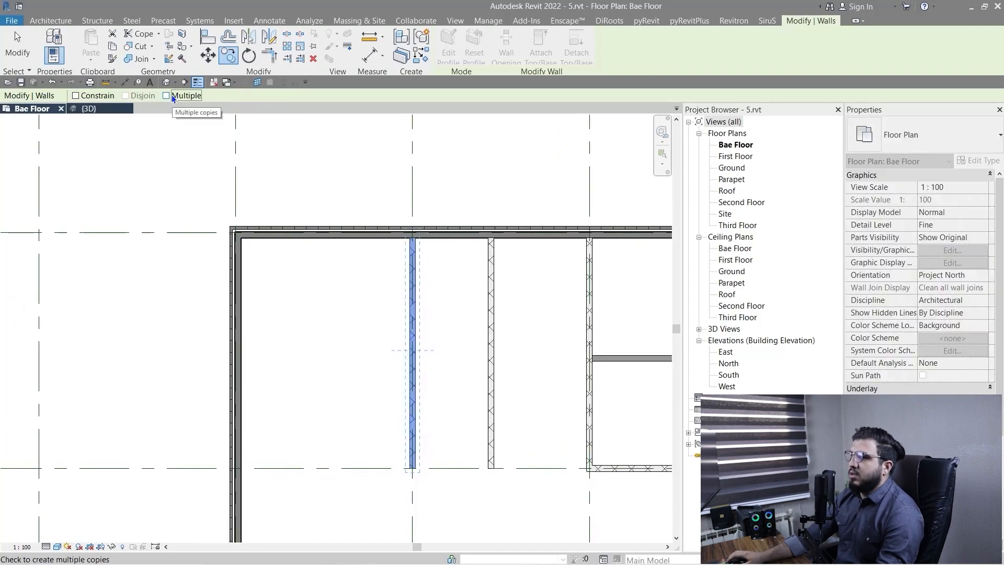
{"action": "middle_click_drag", "start_coordinate": [321, 415], "coordinate": [300, 287]}
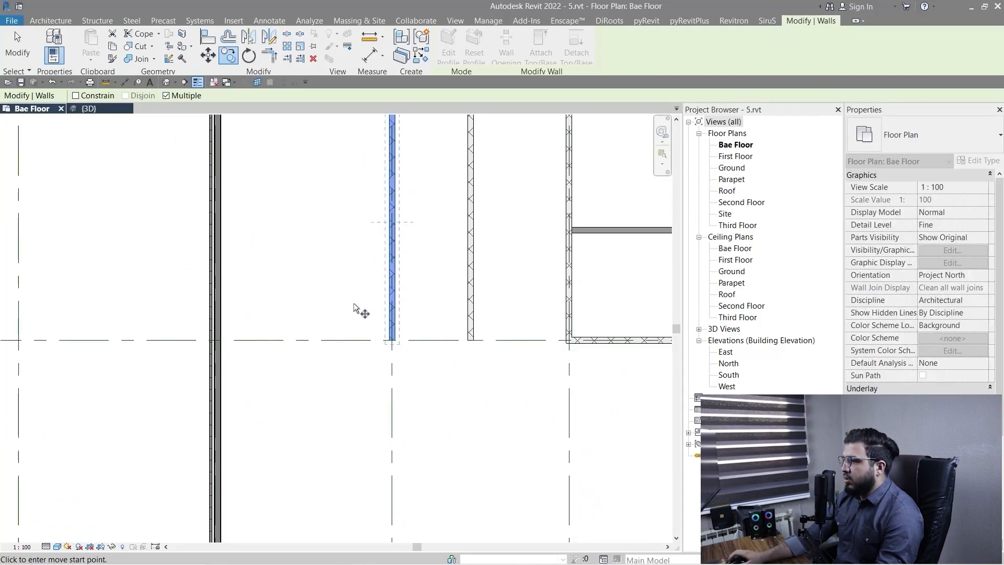
{"action": "scroll", "coordinate": [408, 361], "scroll_direction": "up", "scroll_amount": 5}
{"action": "left_click", "coordinate": [417, 341]}
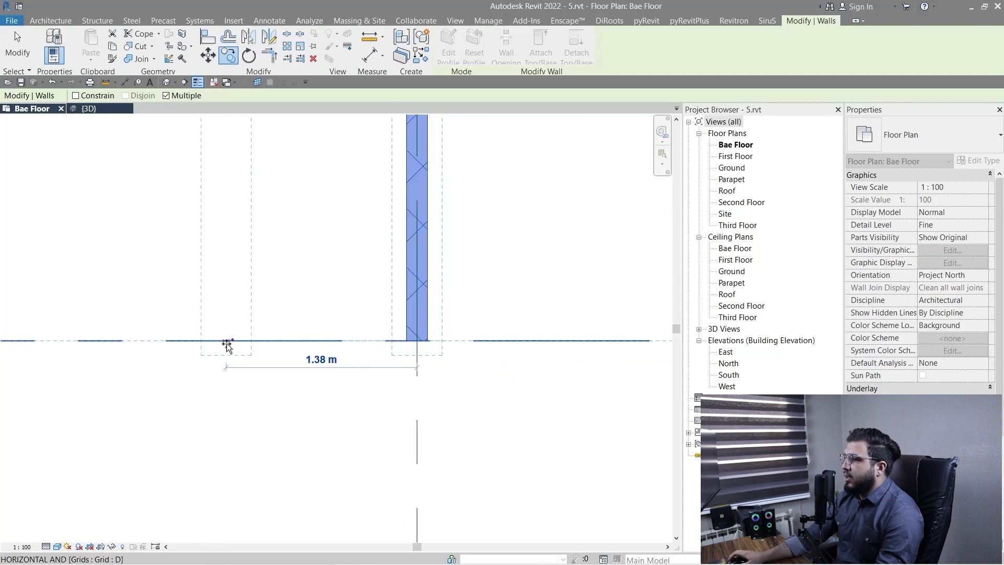
{"action": "scroll", "coordinate": [227, 345], "scroll_direction": "down", "scroll_amount": 5}
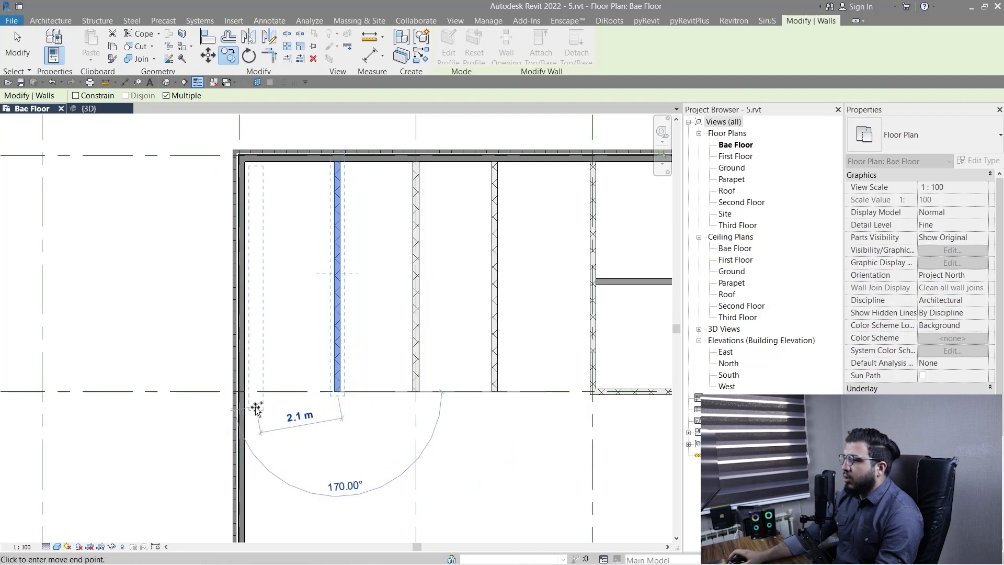
Place the next multiple copy of the partition wall 1 m further along grid D toward the exterior side wall.
{"action": "scroll", "coordinate": [269, 400], "scroll_direction": "up", "scroll_amount": 1}
{"action": "scroll", "coordinate": [306, 390], "scroll_direction": "down", "scroll_amount": 2}
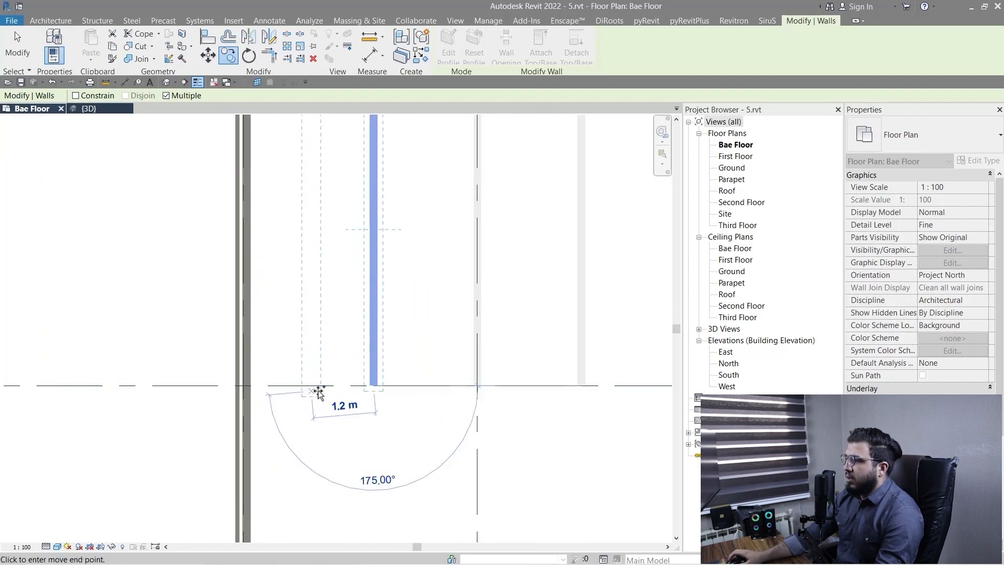
{"action": "middle_click_drag", "start_coordinate": [324, 399], "coordinate": [323, 506]}
{"action": "scroll", "coordinate": [314, 494], "scroll_direction": "up", "scroll_amount": 3}
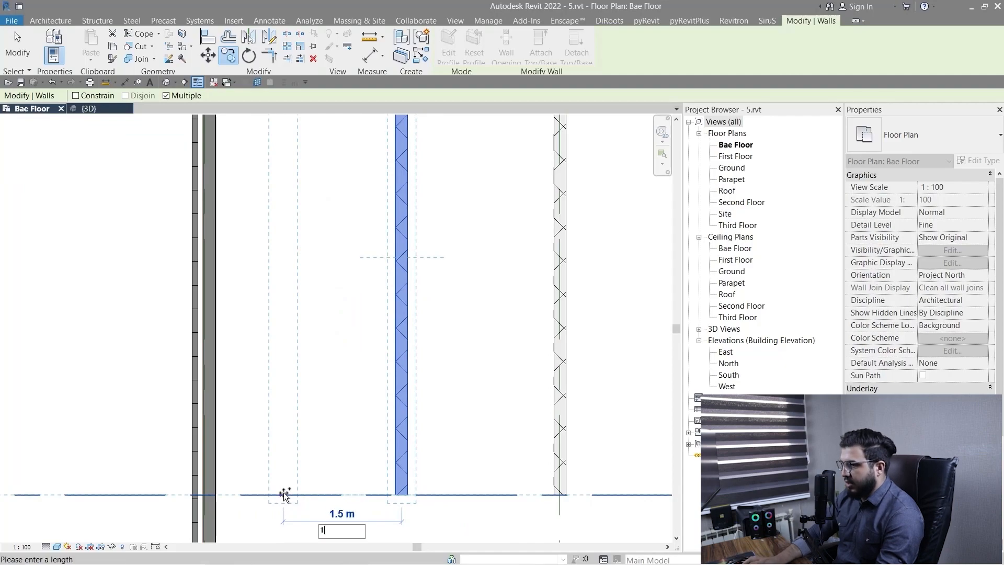
{"action": "key", "text": "Return"}
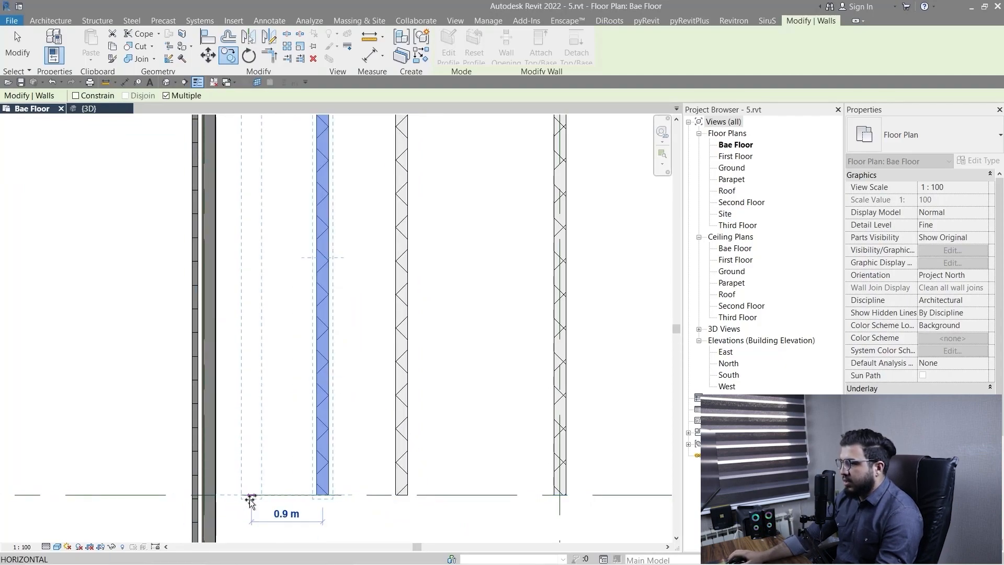
Place one more partition copy 0.5 m further toward the exterior side wall and finish copying.
{"action": "type", "text": "0.5"}
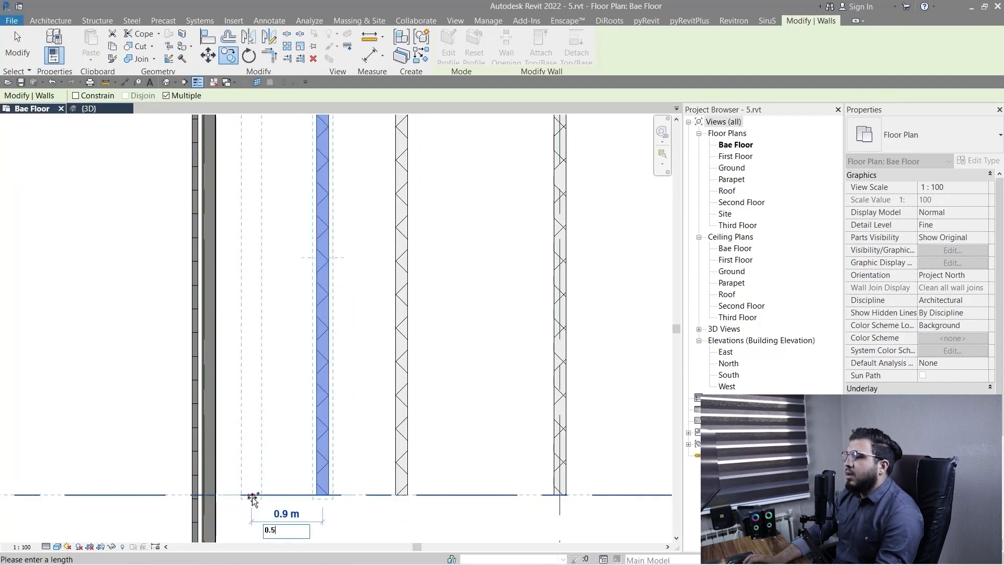
{"action": "key", "text": "Return"}
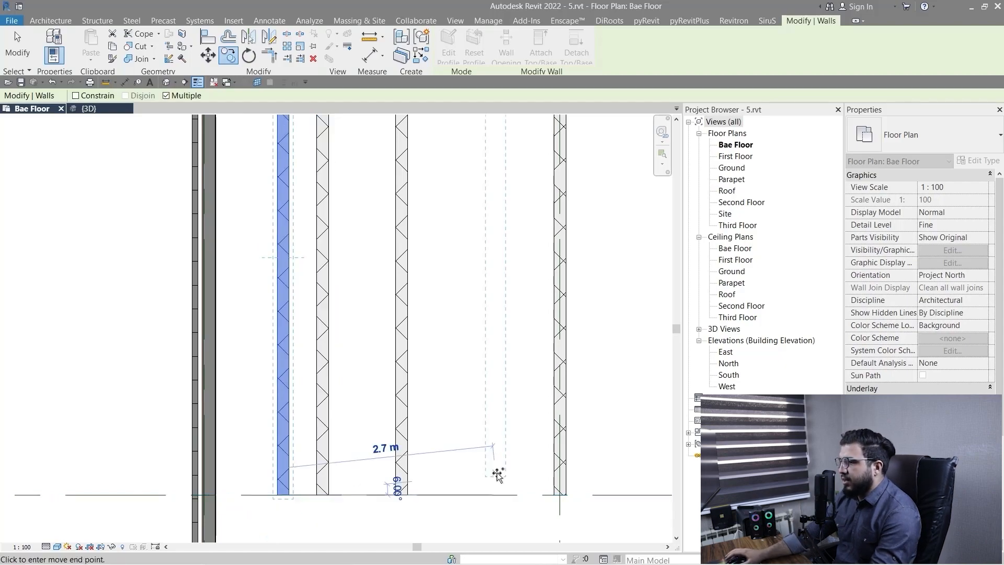
{"action": "key", "text": "Escape"}
{"action": "key", "text": "Escape"}
Examine the spacing of the copied partition walls within the overall floor plan.
{"action": "scroll", "coordinate": [497, 471], "scroll_direction": "down", "scroll_amount": 5}
{"action": "middle_click_drag", "start_coordinate": [504, 479], "coordinate": [353, 411]}
{"action": "scroll", "coordinate": [353, 411], "scroll_direction": "up", "scroll_amount": 3}
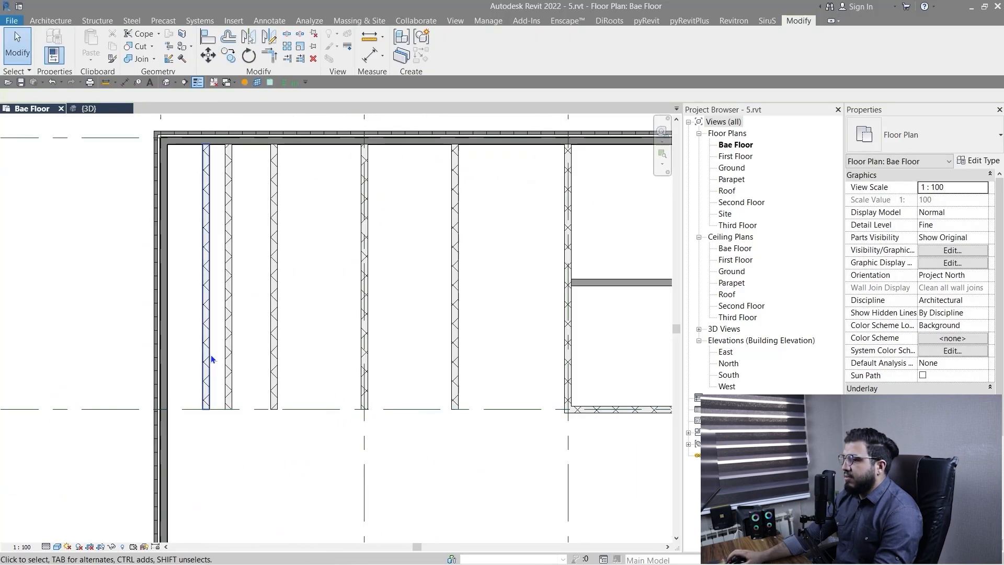
{"action": "scroll", "coordinate": [253, 372], "scroll_direction": "down", "scroll_amount": 2}
{"action": "middle_click_drag", "start_coordinate": [306, 469], "coordinate": [279, 430]}
{"action": "scroll", "coordinate": [279, 430], "scroll_direction": "down", "scroll_amount": 2}
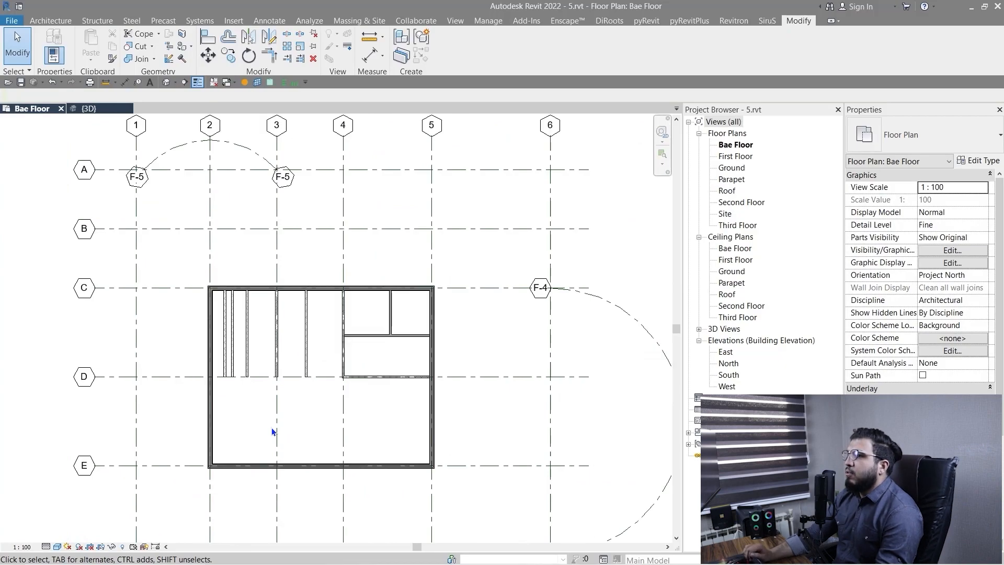
{"action": "scroll", "coordinate": [362, 467], "scroll_direction": "down", "scroll_amount": 2}
{"action": "middle_click_drag", "start_coordinate": [368, 463], "coordinate": [312, 416]}
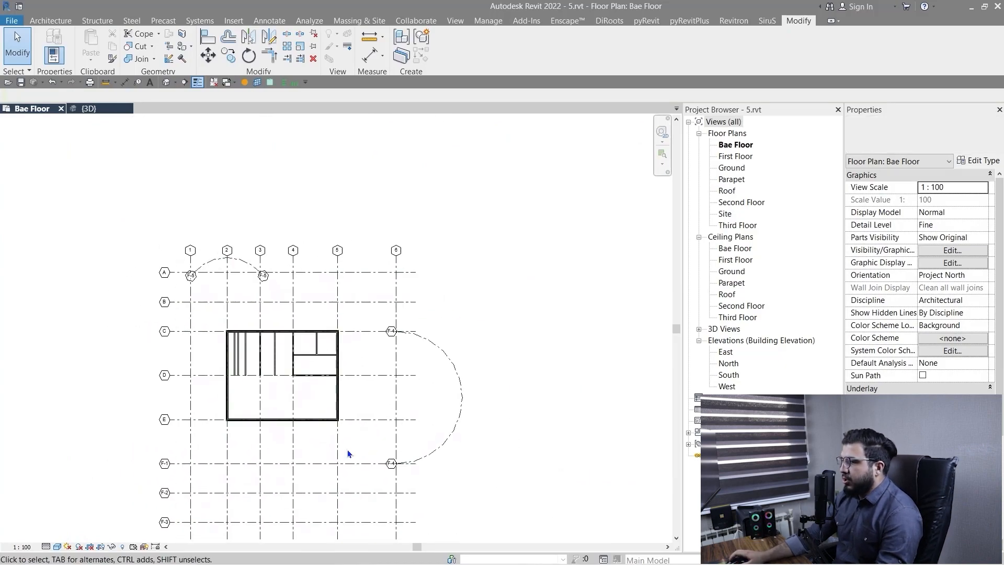
Draw a 6 m Generic - 200mm wall along grid F-1 from grid 5 to grid 4, outside the building.
{"action": "scroll", "coordinate": [342, 456], "scroll_direction": "up", "scroll_amount": 2}
{"action": "middle_click_drag", "start_coordinate": [307, 473], "coordinate": [320, 386]}
{"action": "scroll", "coordinate": [308, 402], "scroll_direction": "up", "scroll_amount": 2}
{"action": "key", "text": "w"}
{"action": "key", "text": "a"}
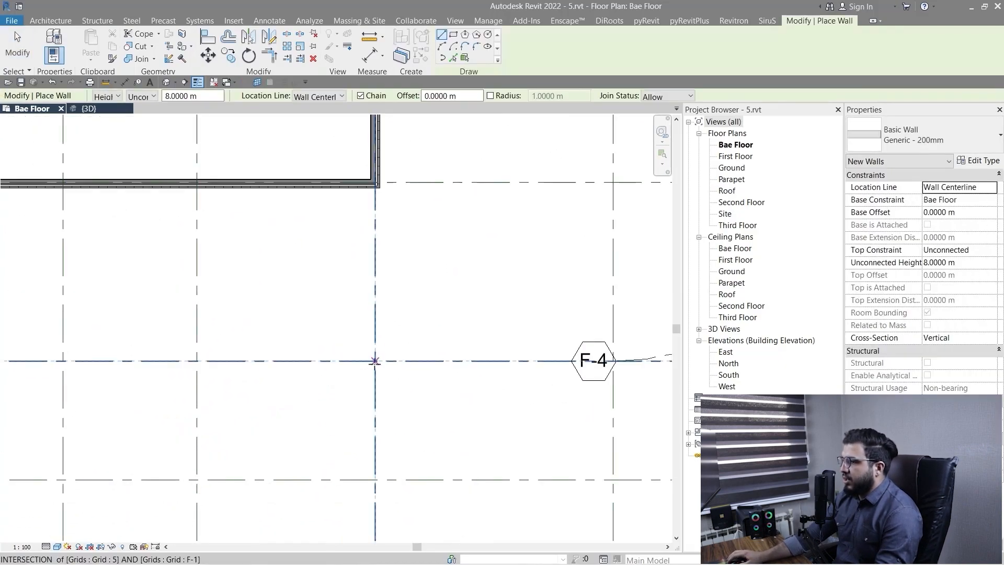
{"action": "left_click", "coordinate": [375, 361]}
{"action": "left_click", "coordinate": [197, 361]}
{"action": "key", "text": "Escape"}
{"action": "key", "text": "Escape"}
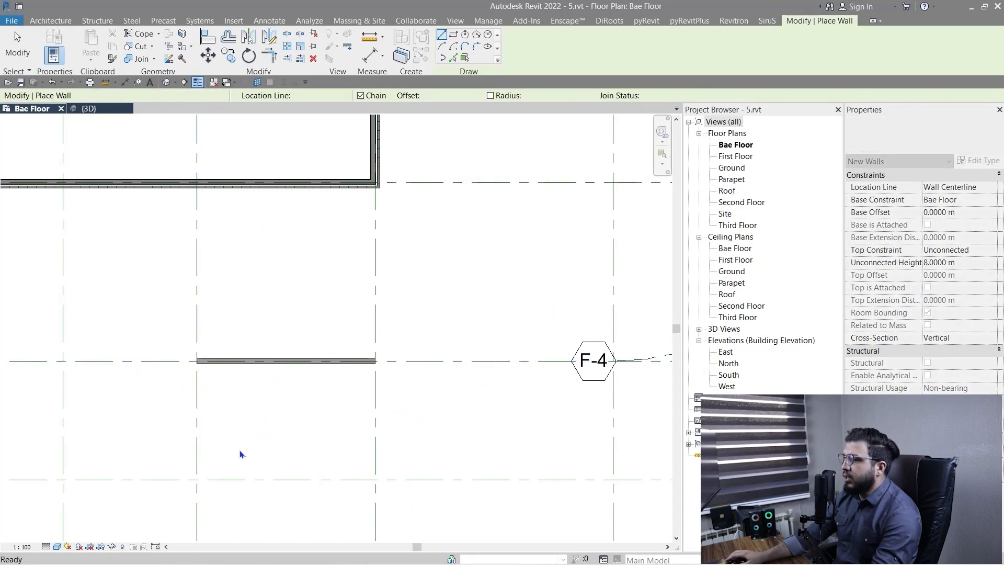
Start rotating the new wall on grid F-1, placing the centre of rotation at its end on grid 5.
{"action": "scroll", "coordinate": [240, 449], "scroll_direction": "down", "scroll_amount": 2}
{"action": "middle_click_drag", "start_coordinate": [257, 407], "coordinate": [241, 427]}
{"action": "scroll", "coordinate": [240, 427], "scroll_direction": "up", "scroll_amount": 2}
{"action": "middle_click_drag", "start_coordinate": [191, 358], "coordinate": [260, 320]}
{"action": "left_click", "coordinate": [290, 443]}
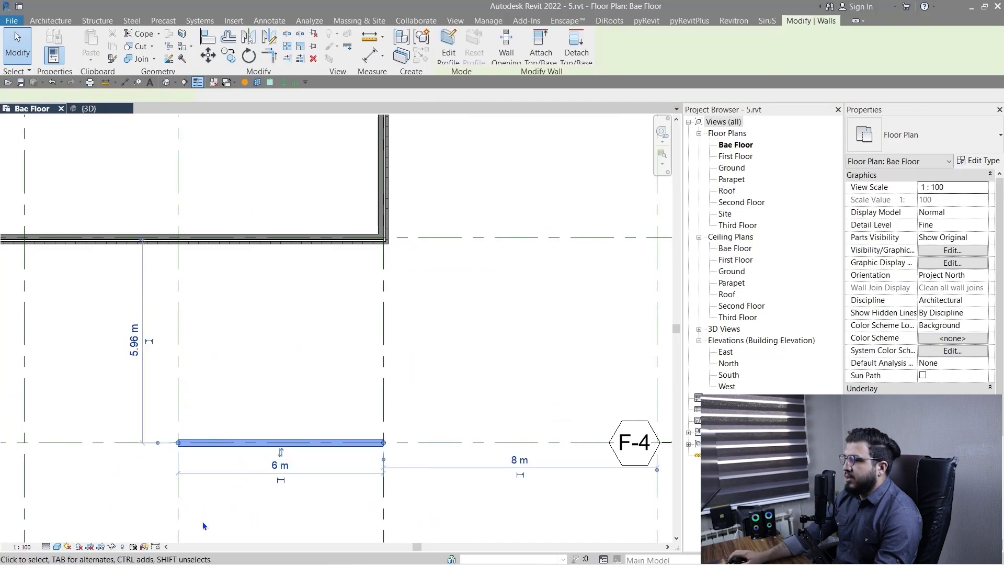
{"action": "scroll", "coordinate": [202, 521], "scroll_direction": "down", "scroll_amount": 2}
{"action": "middle_click_drag", "start_coordinate": [272, 375], "coordinate": [292, 347]}
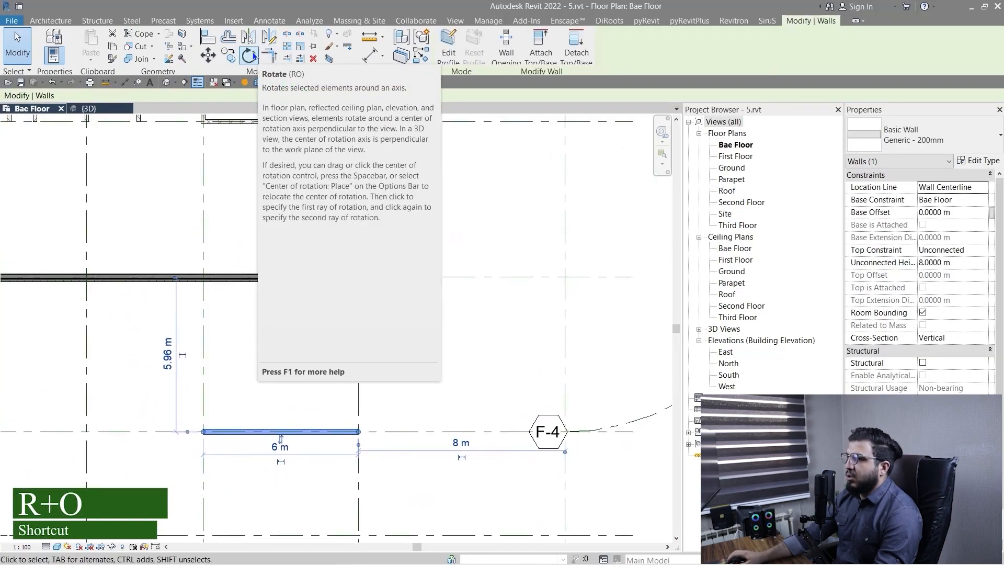
{"action": "key", "text": "r"}
{"action": "key", "text": "o"}
{"action": "scroll", "coordinate": [291, 430], "scroll_direction": "up", "scroll_amount": 2}
{"action": "scroll", "coordinate": [257, 323], "scroll_direction": "down", "scroll_amount": 1}
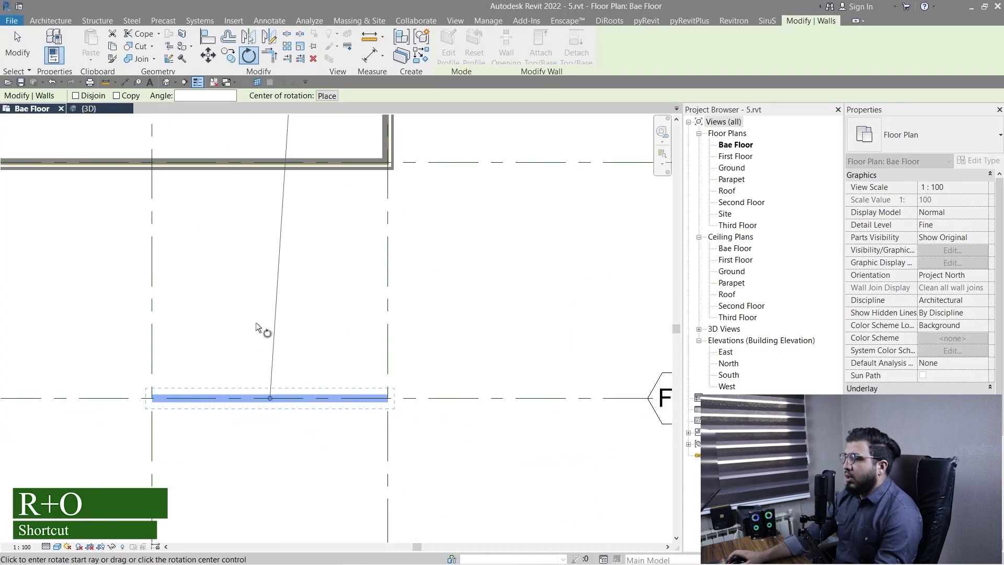
{"action": "middle_click_drag", "start_coordinate": [222, 328], "coordinate": [264, 370]}
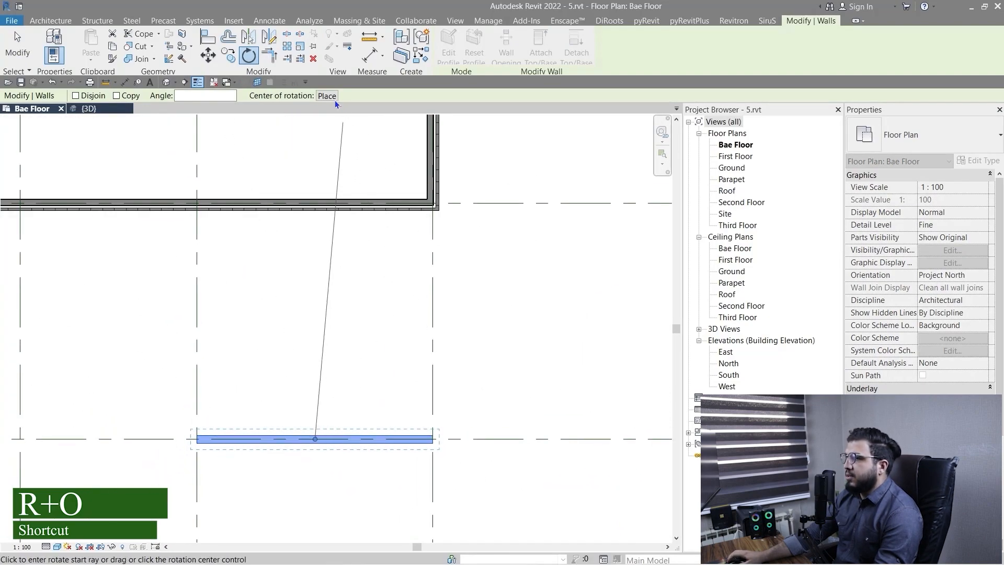
{"action": "scroll", "coordinate": [291, 450], "scroll_direction": "up", "scroll_amount": 2}
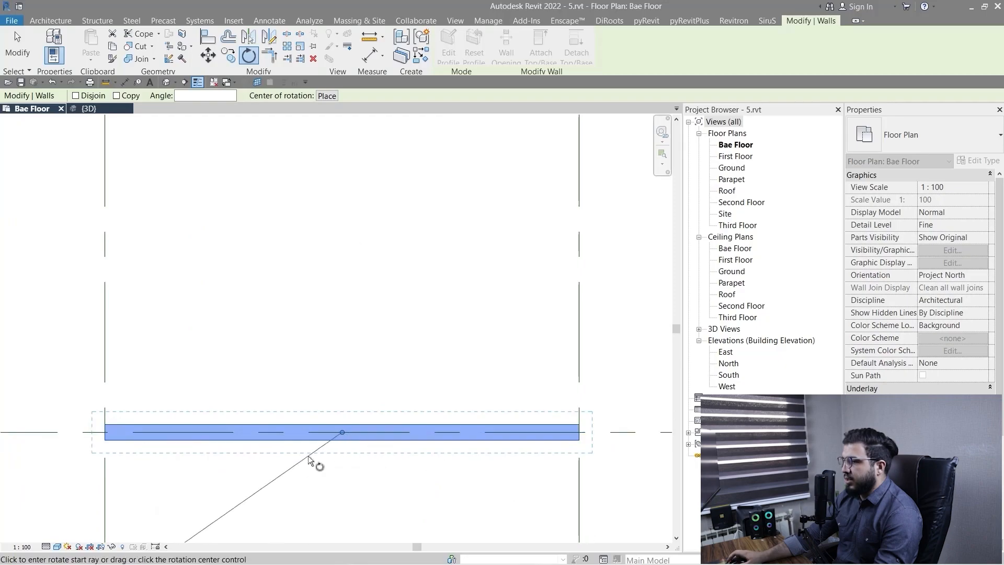
{"action": "scroll", "coordinate": [286, 446], "scroll_direction": "down", "scroll_amount": 2}
{"action": "middle_click_drag", "start_coordinate": [256, 374], "coordinate": [254, 278]}
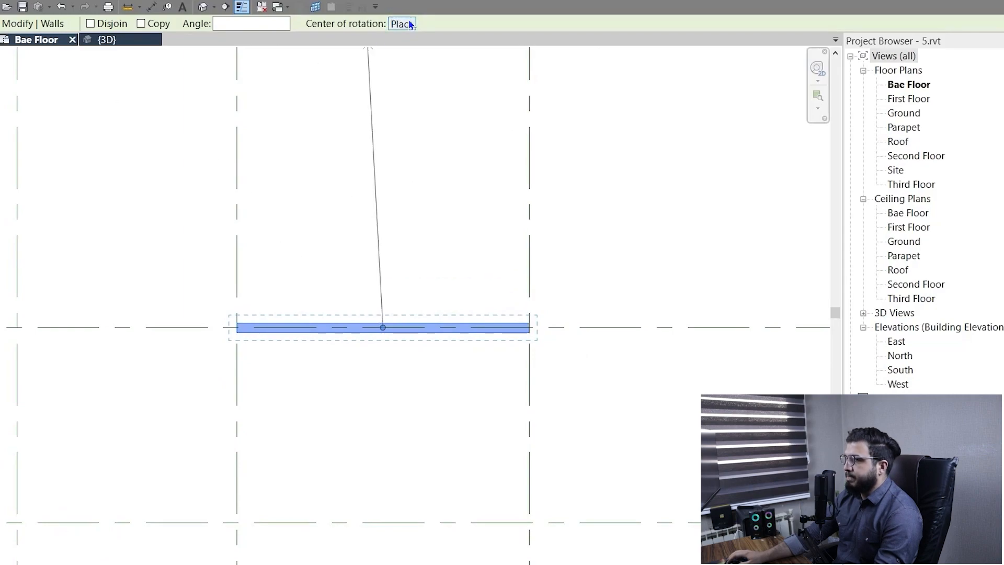
{"action": "left_click", "coordinate": [404, 23]}
{"action": "scroll", "coordinate": [518, 442], "scroll_direction": "up", "scroll_amount": 1}
{"action": "scroll", "coordinate": [576, 267], "scroll_direction": "up", "scroll_amount": 3}
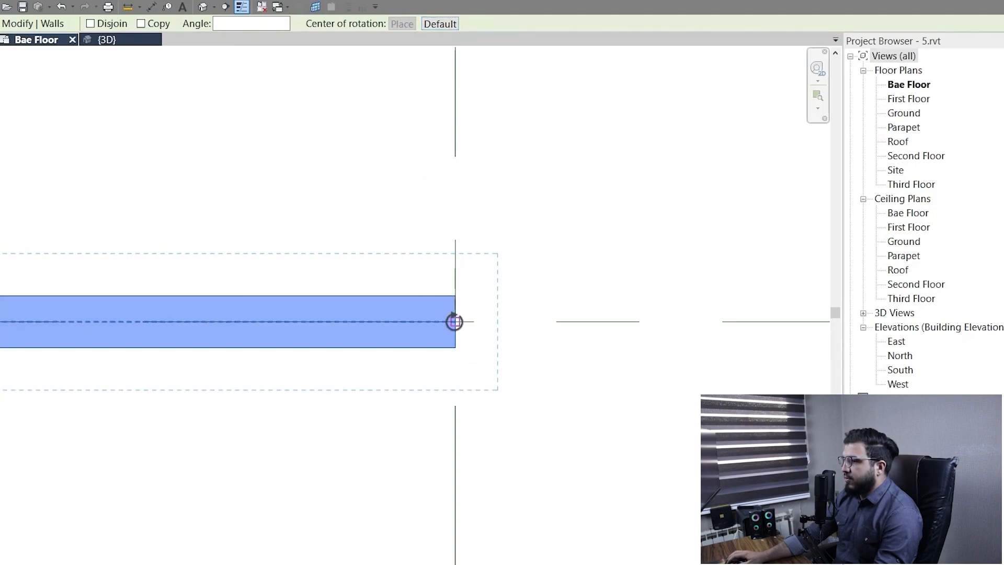
{"action": "scroll", "coordinate": [167, 434], "scroll_direction": "down", "scroll_amount": 5}
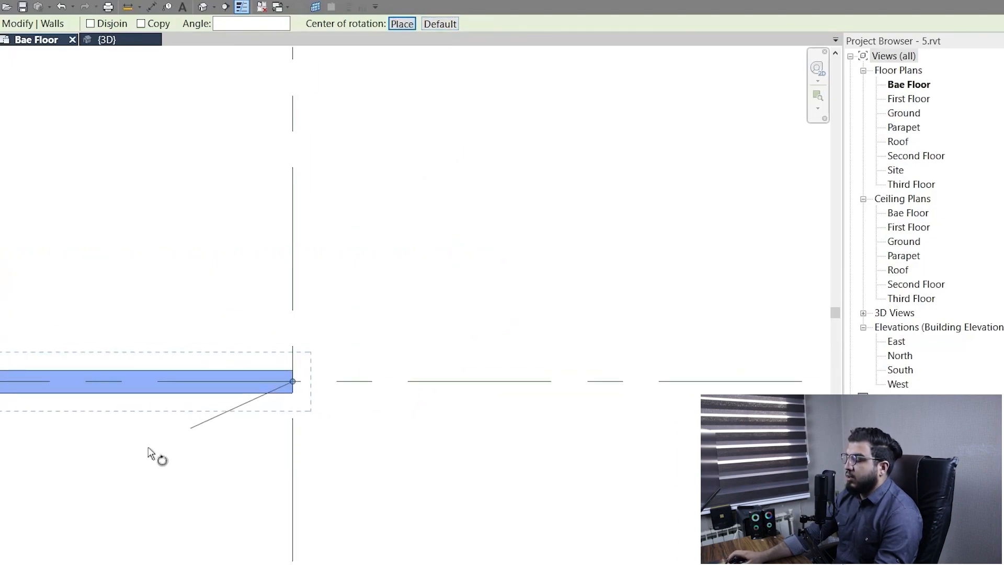
Rotate the wall 90° about its grid 5 end toward the building, using its centreline midpoint for the start ray and grid 5 for the end ray.
{"action": "scroll", "coordinate": [397, 479], "scroll_direction": "up", "scroll_amount": 2}
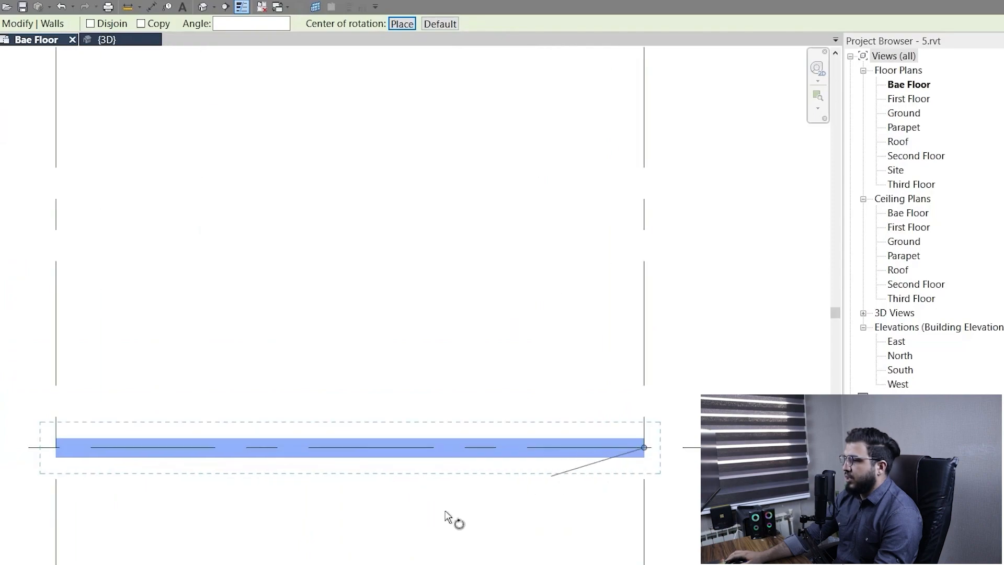
{"action": "scroll", "coordinate": [581, 471], "scroll_direction": "down", "scroll_amount": 2}
{"action": "middle_click_drag", "start_coordinate": [588, 494], "coordinate": [516, 468]}
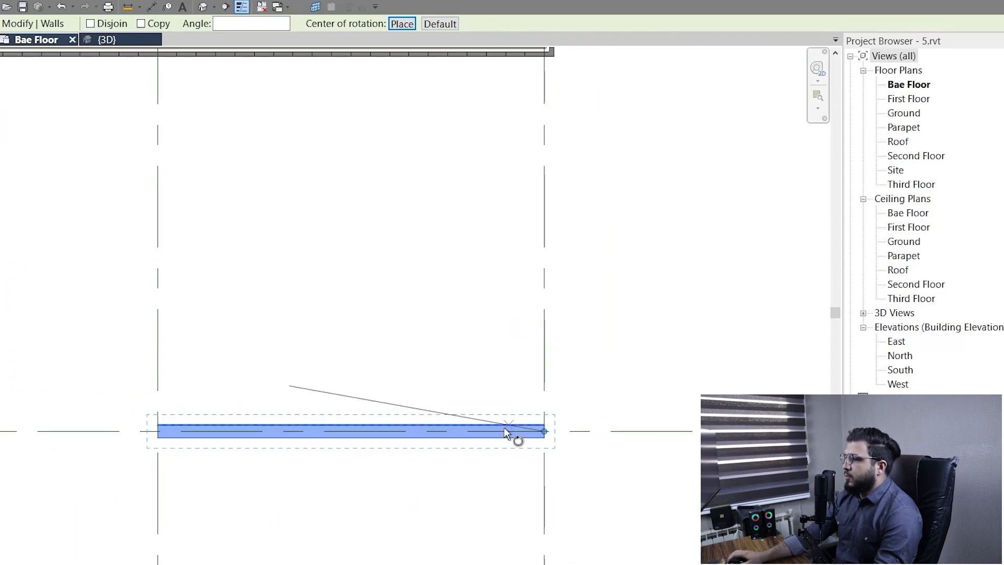
{"action": "scroll", "coordinate": [293, 441], "scroll_direction": "up", "scroll_amount": 2}
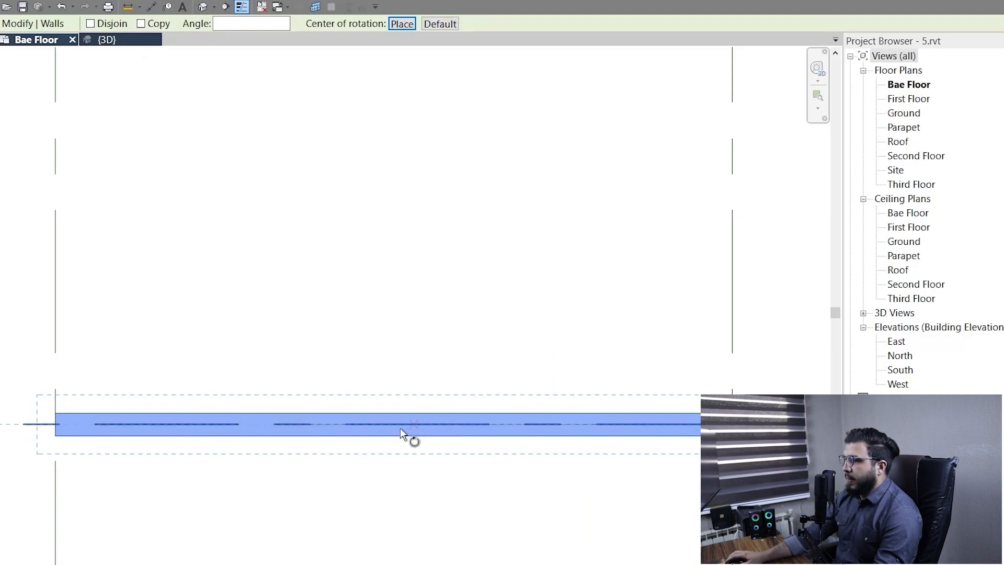
{"action": "scroll", "coordinate": [400, 429], "scroll_direction": "down", "scroll_amount": 2}
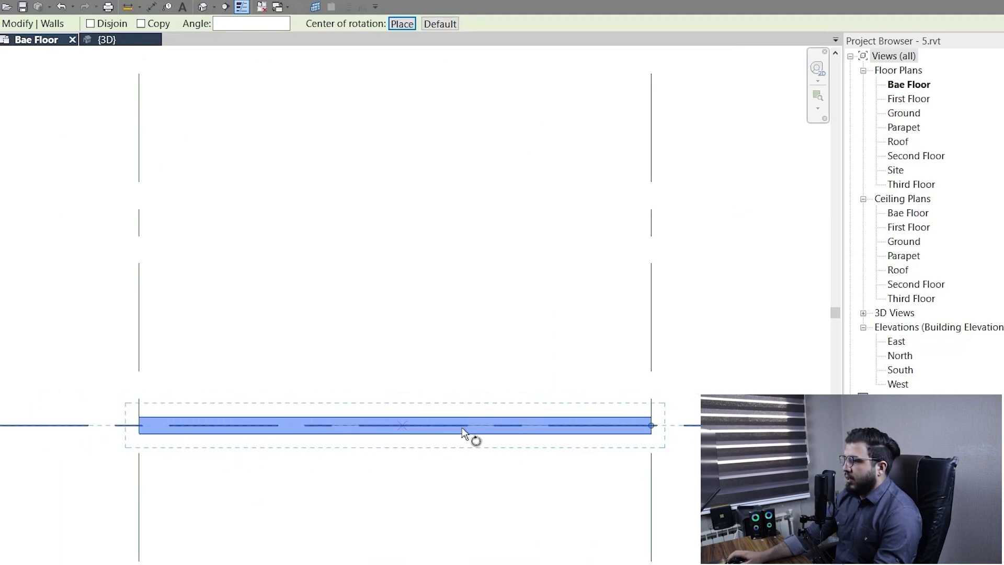
{"action": "left_click", "coordinate": [395, 425]}
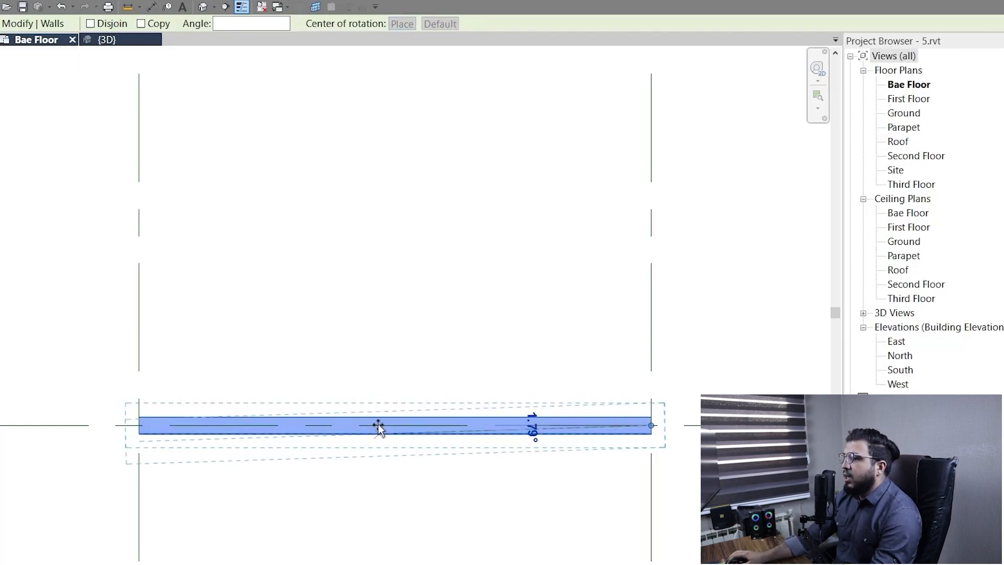
{"action": "scroll", "coordinate": [360, 340], "scroll_direction": "down", "scroll_amount": 2}
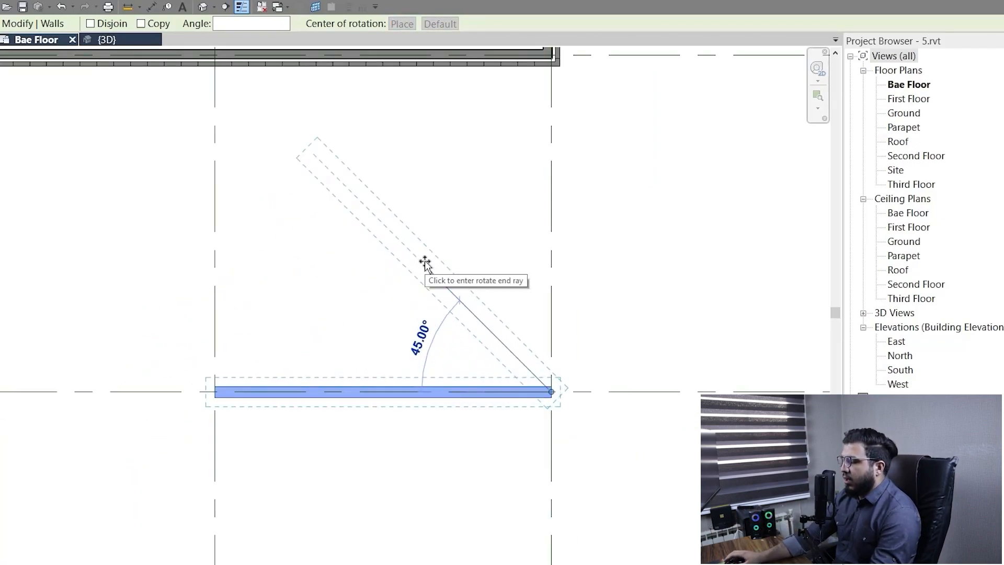
{"action": "scroll", "coordinate": [427, 268], "scroll_direction": "up", "scroll_amount": 1}
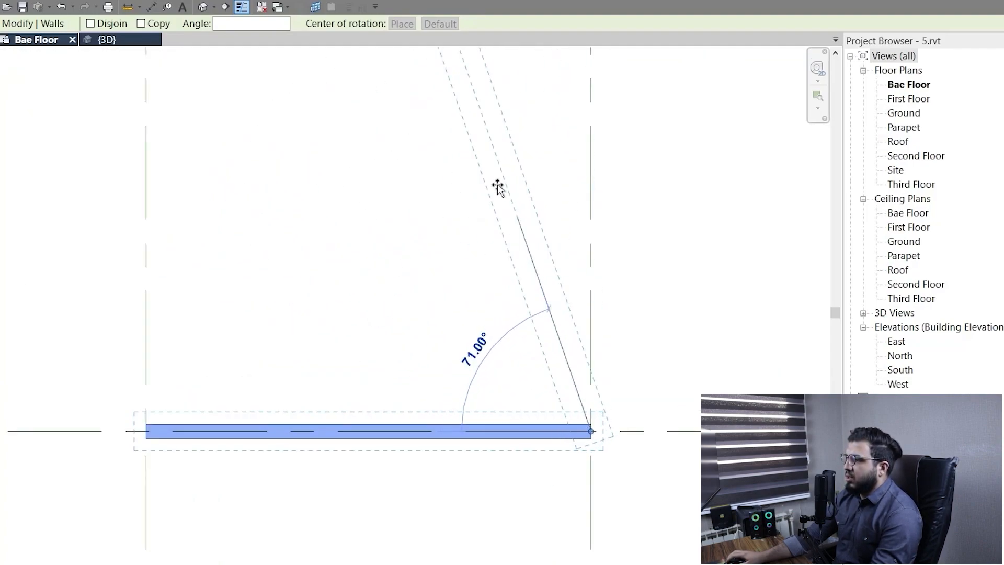
{"action": "left_click", "coordinate": [589, 172]}
{"action": "scroll", "coordinate": [451, 411], "scroll_direction": "down", "scroll_amount": 5}
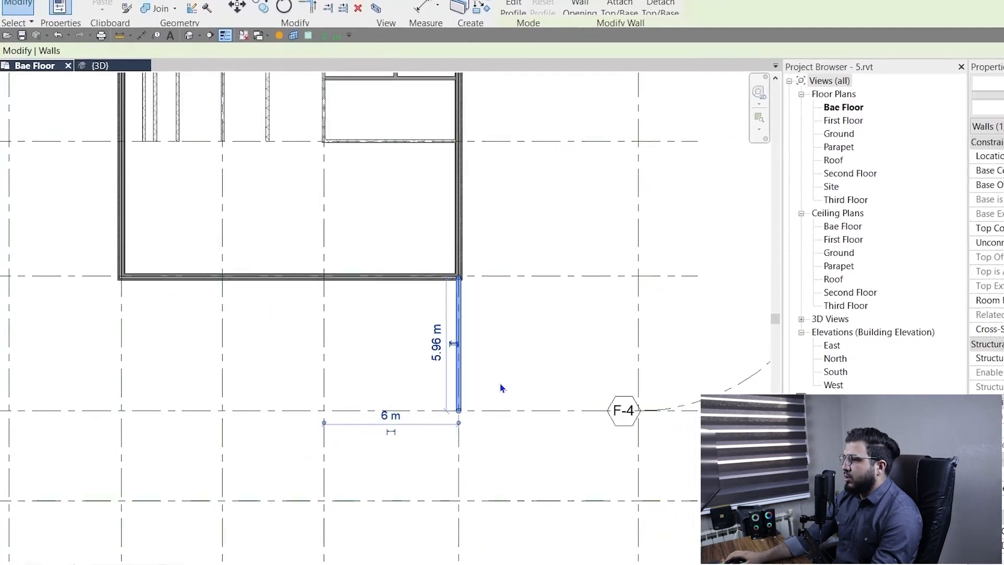
{"action": "scroll", "coordinate": [500, 385], "scroll_direction": "up", "scroll_amount": 3}
{"action": "middle_click_drag", "start_coordinate": [459, 429], "coordinate": [488, 405]}
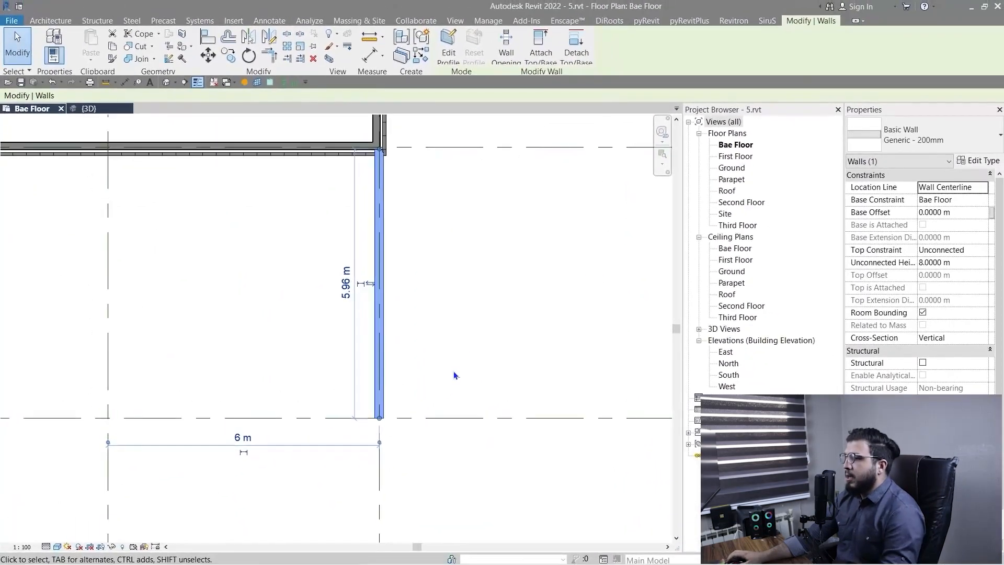
Undo the 90° rotation of the grid F-1 wall.
{"action": "key", "text": "ctrl+z"}
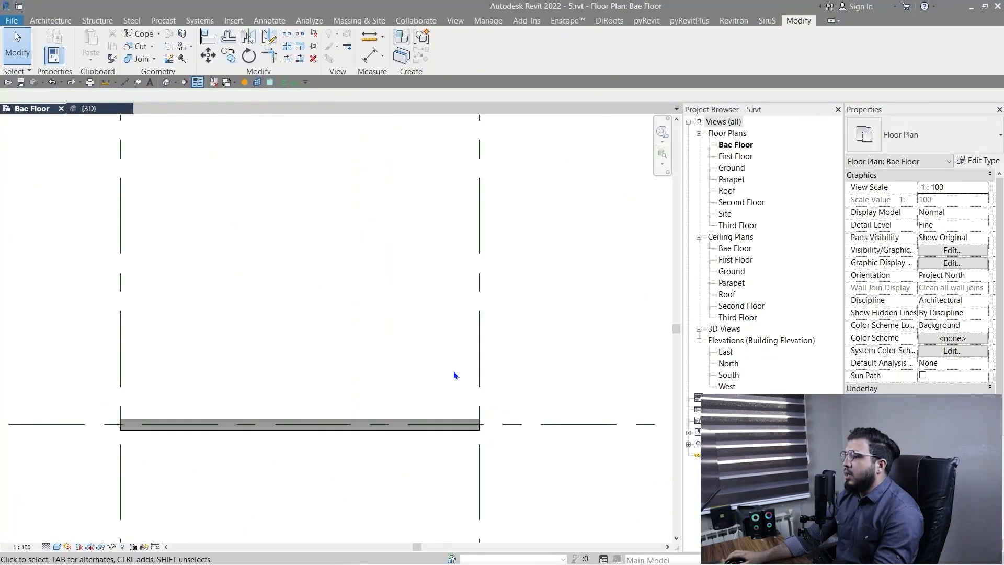
{"action": "scroll", "coordinate": [453, 371], "scroll_direction": "down", "scroll_amount": 2}
{"action": "middle_click_drag", "start_coordinate": [425, 488], "coordinate": [388, 390]}
{"action": "scroll", "coordinate": [297, 321], "scroll_direction": "up", "scroll_amount": 2}
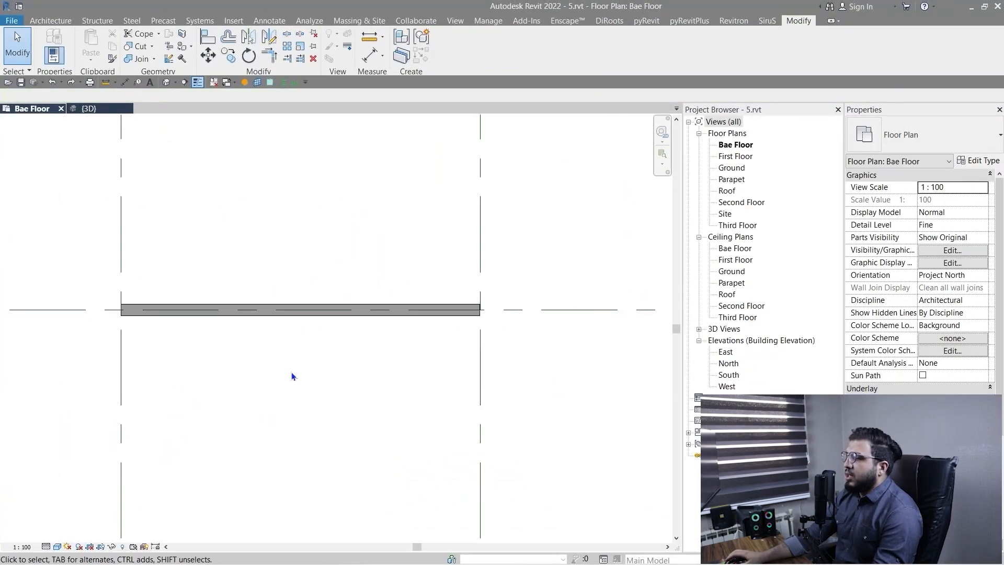
{"action": "scroll", "coordinate": [291, 371], "scroll_direction": "down", "scroll_amount": 3}
{"action": "middle_click_drag", "start_coordinate": [366, 442], "coordinate": [360, 414]}
{"action": "scroll", "coordinate": [249, 340], "scroll_direction": "up", "scroll_amount": 3}
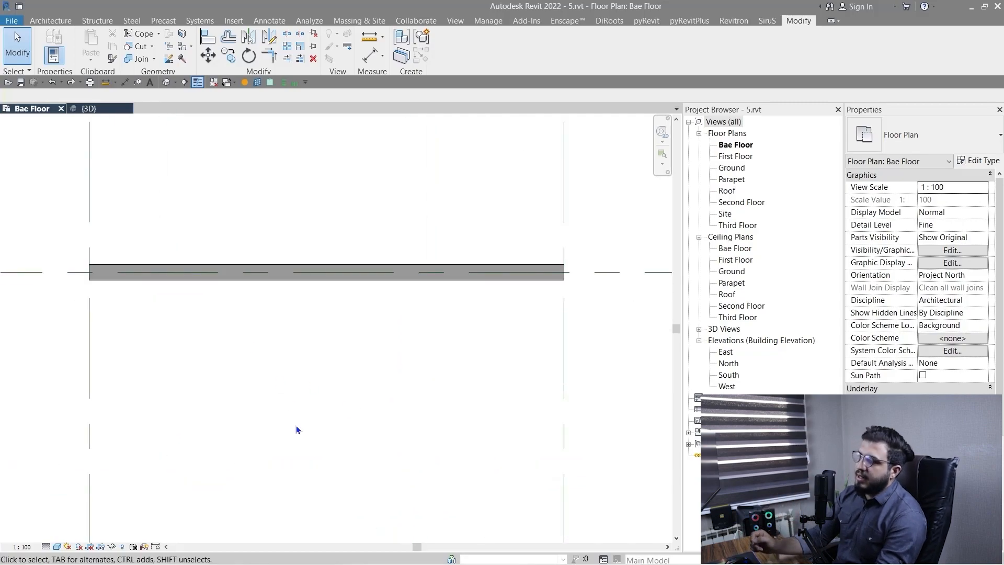
{"action": "scroll", "coordinate": [413, 342], "scroll_direction": "down", "scroll_amount": 1}
{"action": "scroll", "coordinate": [309, 361], "scroll_direction": "down", "scroll_amount": 1}
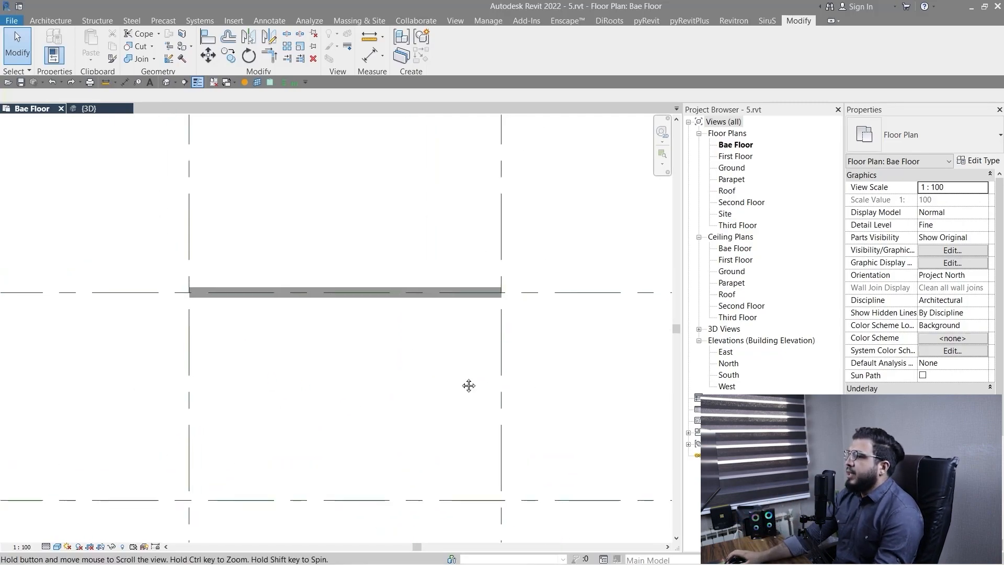
Start rotating the wall on grid F-1 again, placing the centre of rotation at its centreline end on grid 5.
{"action": "left_click", "coordinate": [320, 302]}
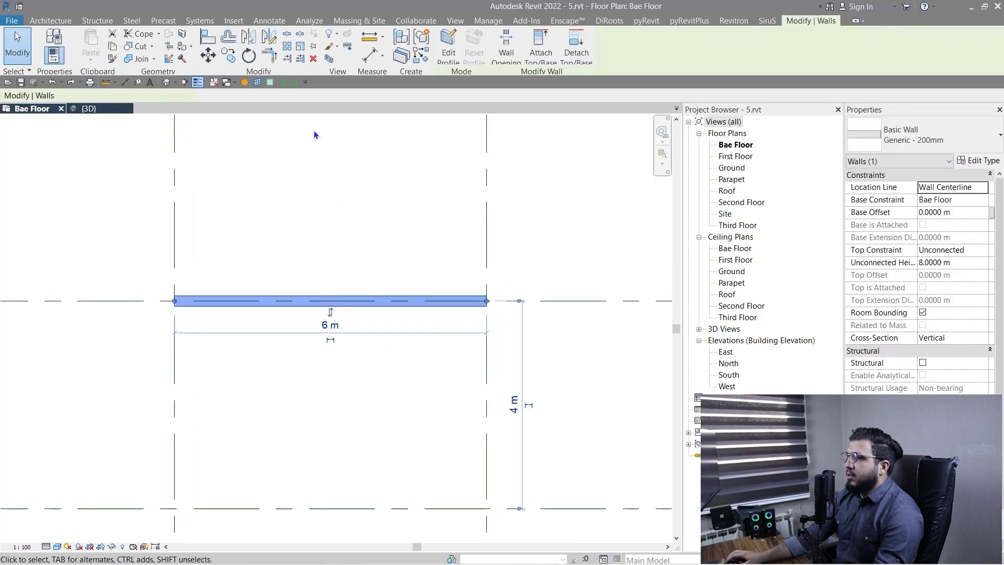
{"action": "left_click", "coordinate": [249, 55]}
{"action": "left_click", "coordinate": [328, 95]}
{"action": "scroll", "coordinate": [513, 340], "scroll_direction": "up", "scroll_amount": 3}
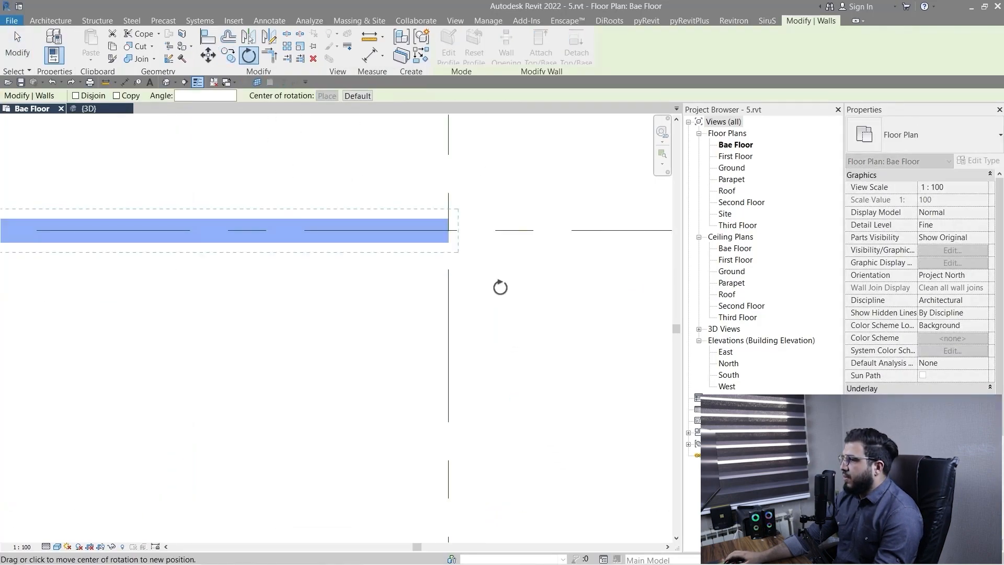
{"action": "left_click", "coordinate": [427, 201]}
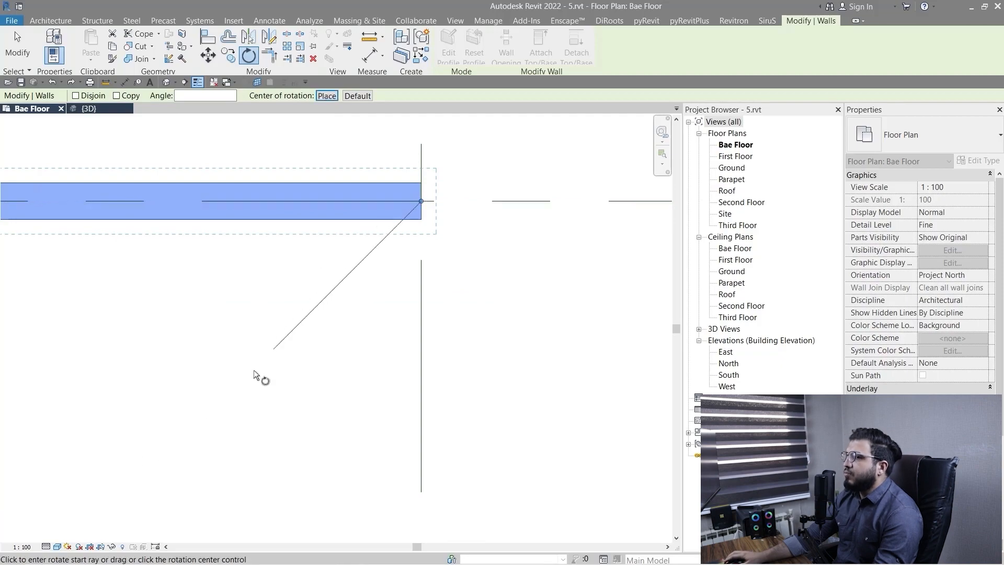
{"action": "scroll", "coordinate": [253, 369], "scroll_direction": "down", "scroll_amount": 2}
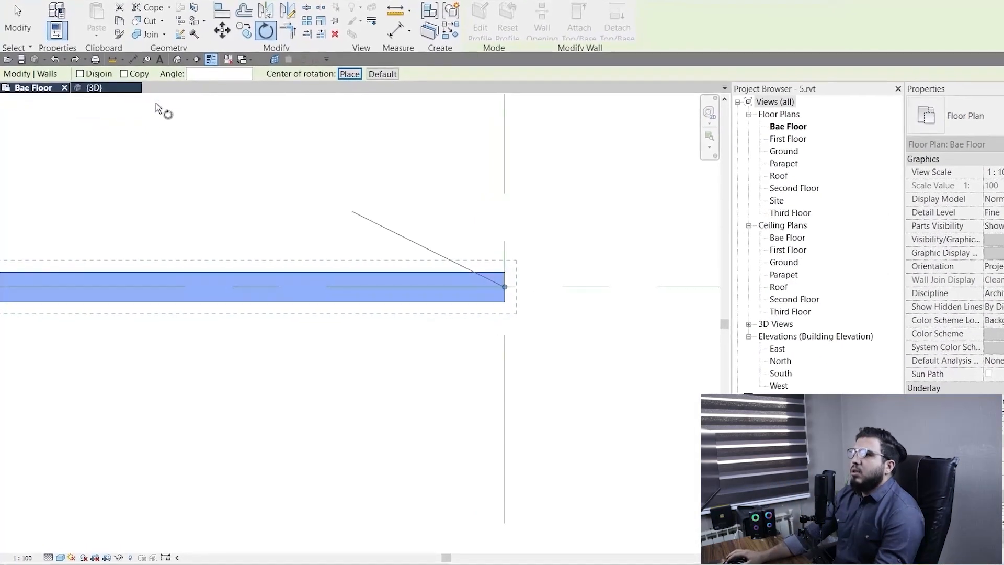
Rotate a copy of the grid F-1 wall by 45° toward grid F-2, using its centreline for the start ray with Copy enabled.
{"action": "left_click", "coordinate": [146, 60]}
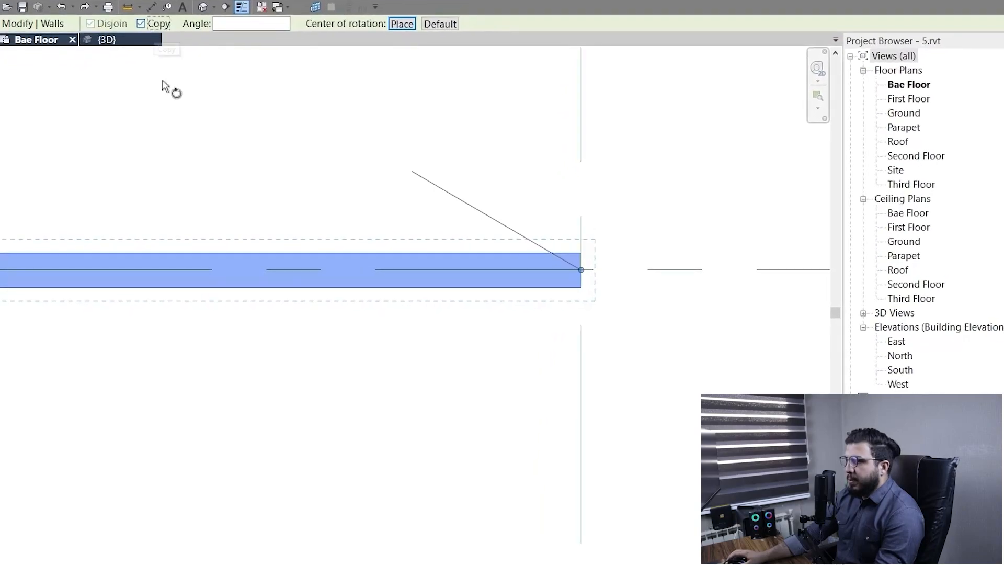
{"action": "scroll", "coordinate": [434, 325], "scroll_direction": "up", "scroll_amount": 3}
{"action": "left_click", "coordinate": [494, 220]}
{"action": "scroll", "coordinate": [496, 382], "scroll_direction": "down", "scroll_amount": 2}
{"action": "mouse_move", "coordinate": [507, 414]}
{"action": "middle_mouse_down"}
{"action": "mouse_move", "coordinate": [423, 313]}
{"action": "mouse_move", "coordinate": [415, 257]}
{"action": "middle_mouse_up"}
{"action": "scroll", "coordinate": [379, 334], "scroll_direction": "down", "scroll_amount": 2}
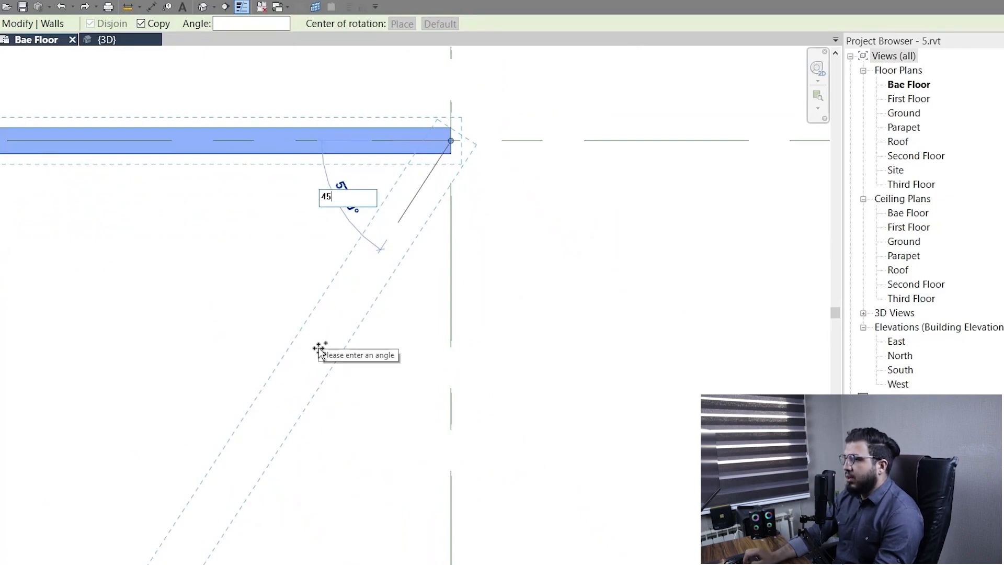
{"action": "type", "text": "45"}
{"action": "key", "text": "Return"}
{"action": "left_click", "coordinate": [359, 341]}
Examine the rotated wall copy, checking its angle and length against the original wall.
{"action": "scroll", "coordinate": [405, 364], "scroll_direction": "down", "scroll_amount": 5}
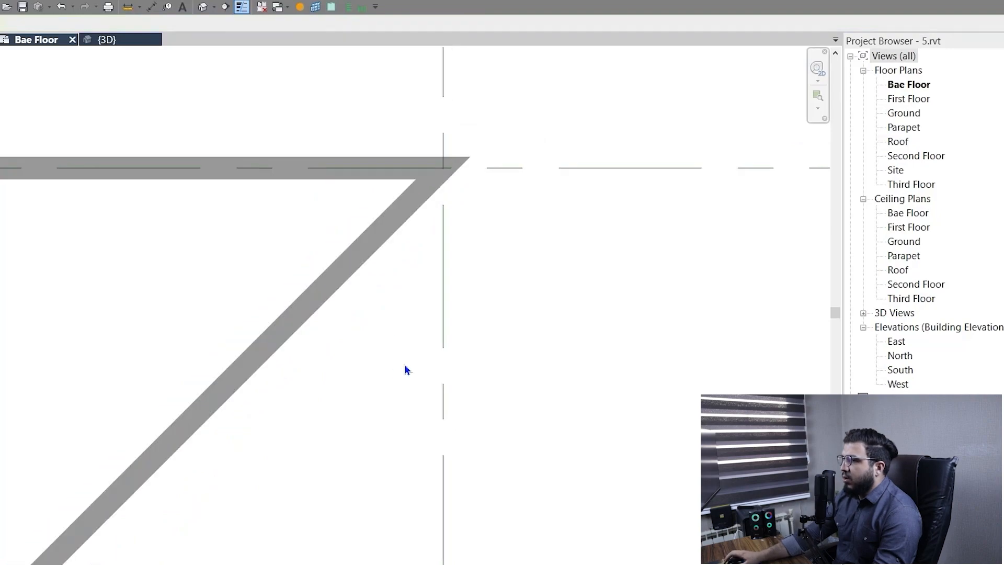
{"action": "middle_click_drag", "start_coordinate": [263, 364], "coordinate": [318, 317]}
{"action": "scroll", "coordinate": [318, 317], "scroll_direction": "up", "scroll_amount": 2}
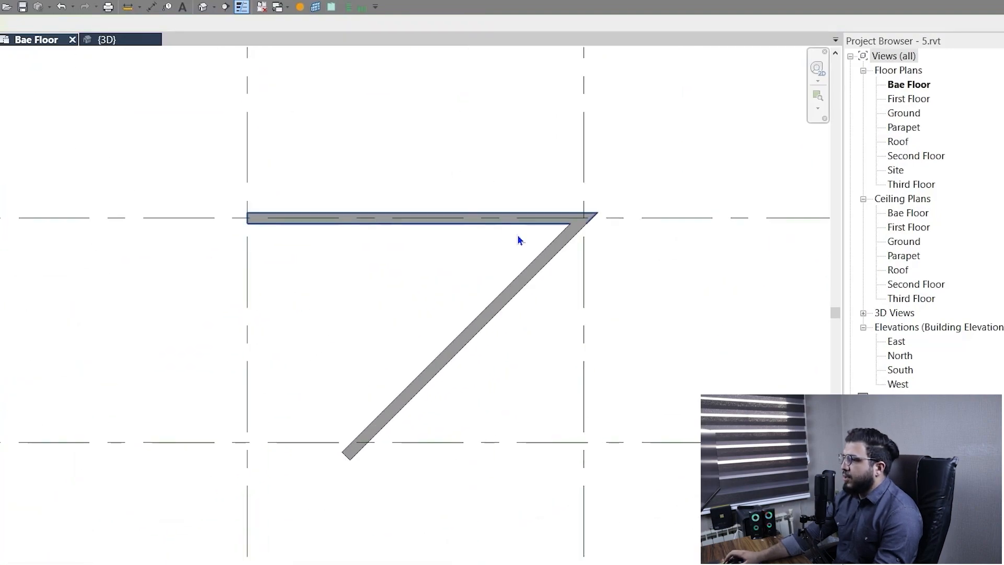
{"action": "scroll", "coordinate": [517, 239], "scroll_direction": "up", "scroll_amount": 3}
{"action": "left_click", "coordinate": [538, 342]}
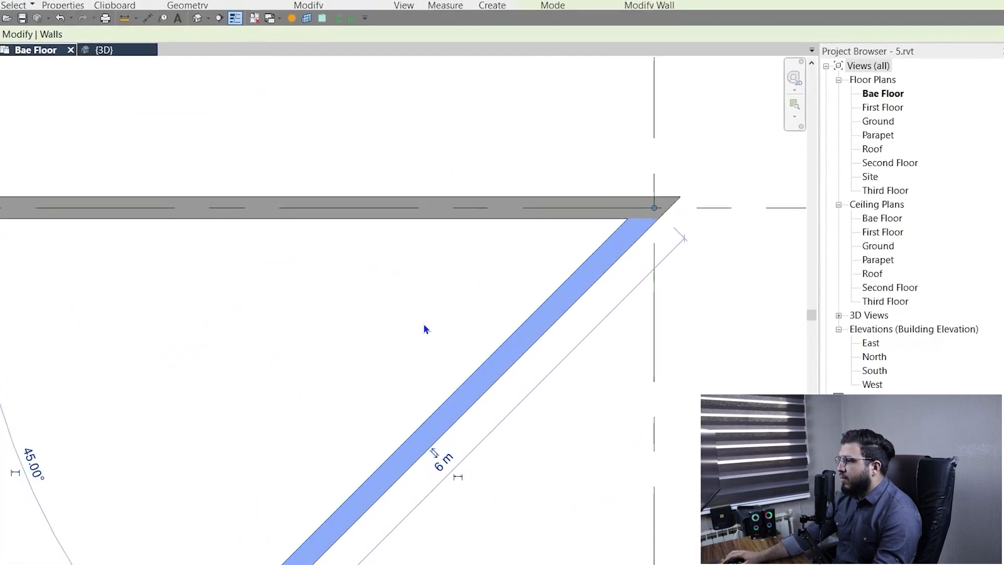
{"action": "scroll", "coordinate": [293, 374], "scroll_direction": "down", "scroll_amount": 3}
{"action": "middle_click_drag", "start_coordinate": [242, 399], "coordinate": [443, 305]}
{"action": "scroll", "coordinate": [381, 216], "scroll_direction": "up", "scroll_amount": 2}
{"action": "scroll", "coordinate": [415, 379], "scroll_direction": "down", "scroll_amount": 4}
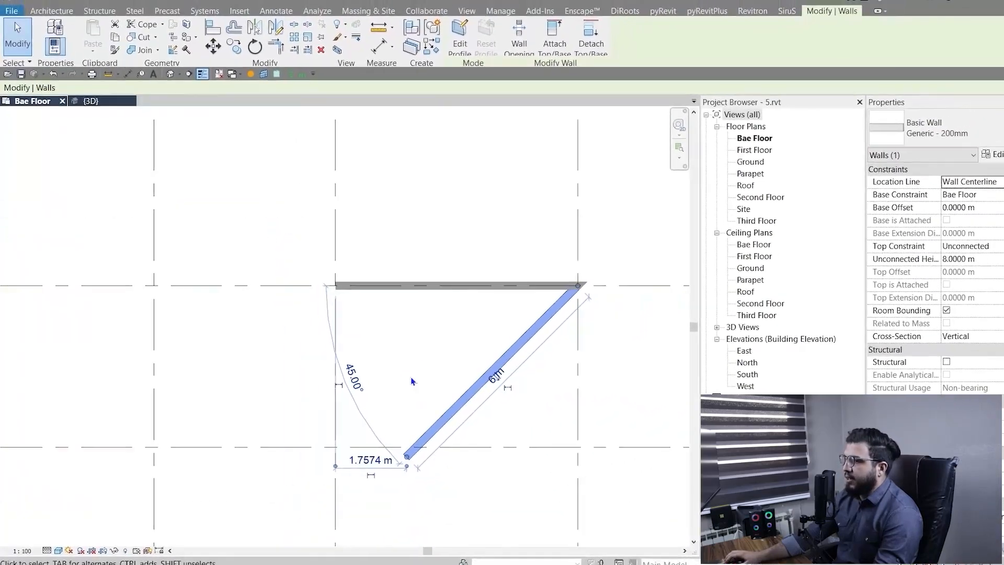
{"action": "left_click", "coordinate": [410, 386]}
{"action": "scroll", "coordinate": [408, 391], "scroll_direction": "down", "scroll_amount": 4}
{"action": "middle_click_drag", "start_coordinate": [484, 433], "coordinate": [352, 415]}
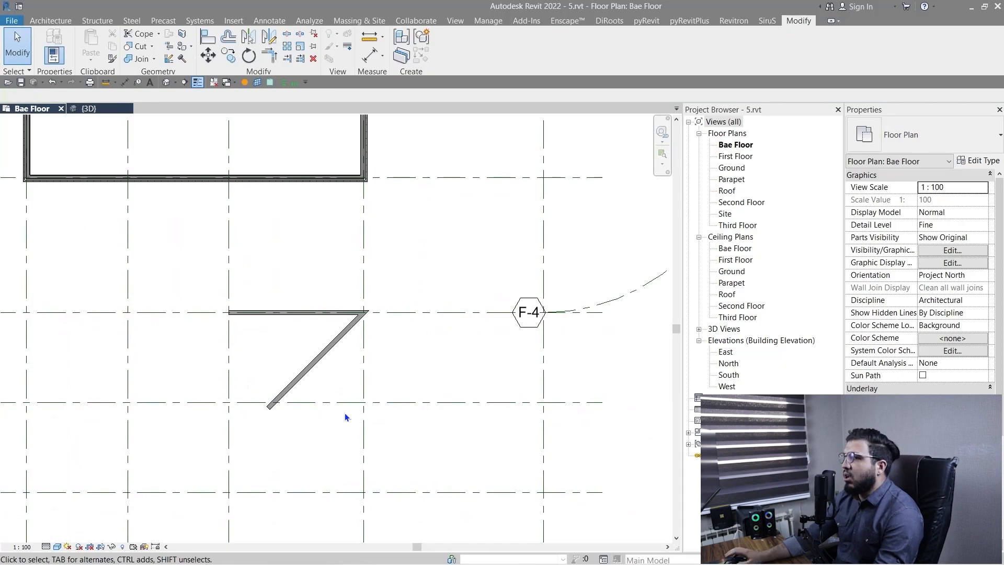
{"action": "scroll", "coordinate": [326, 335], "scroll_direction": "down", "scroll_amount": 2}
{"action": "middle_click_drag", "start_coordinate": [326, 335], "coordinate": [365, 343]}
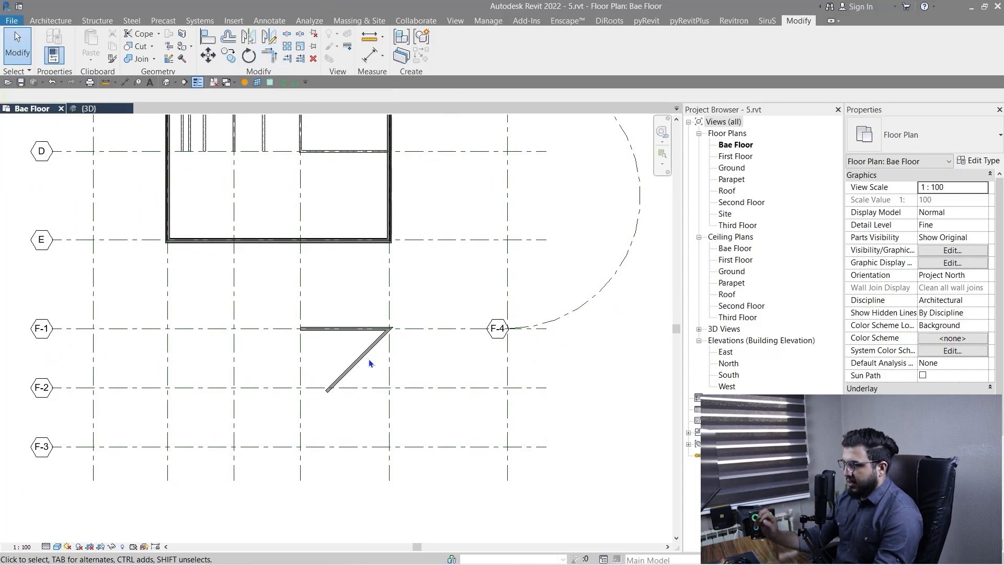
Trim/extend the practice horizontal wall and the vertical wall below it to a corner, keeping the horizontal wall's portion left of the vertical wall.
{"action": "scroll", "coordinate": [334, 363], "scroll_direction": "down", "scroll_amount": 1}
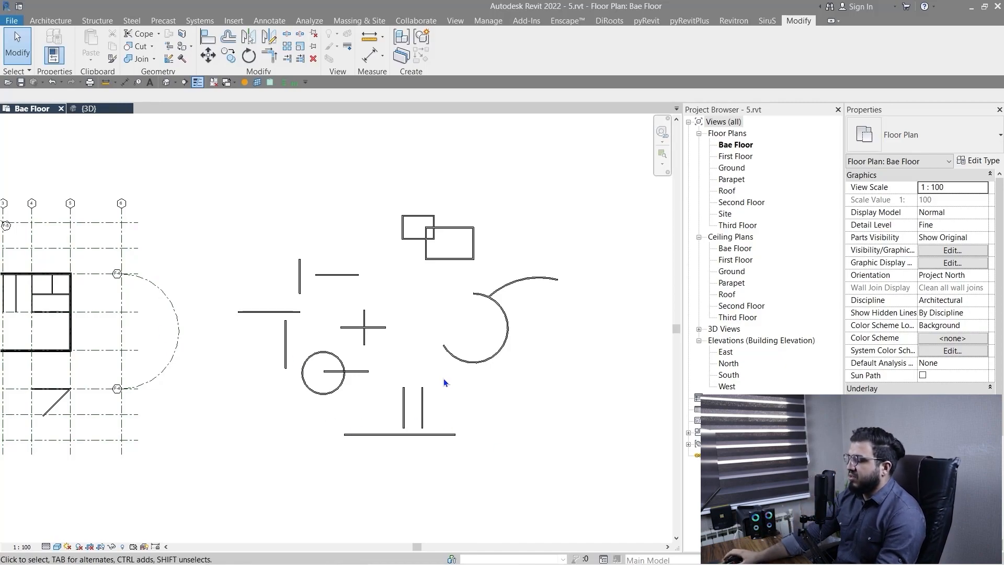
{"action": "scroll", "coordinate": [231, 319], "scroll_direction": "up", "scroll_amount": 3}
{"action": "scroll", "coordinate": [366, 366], "scroll_direction": "up", "scroll_amount": 3}
{"action": "scroll", "coordinate": [360, 353], "scroll_direction": "down", "scroll_amount": 3}
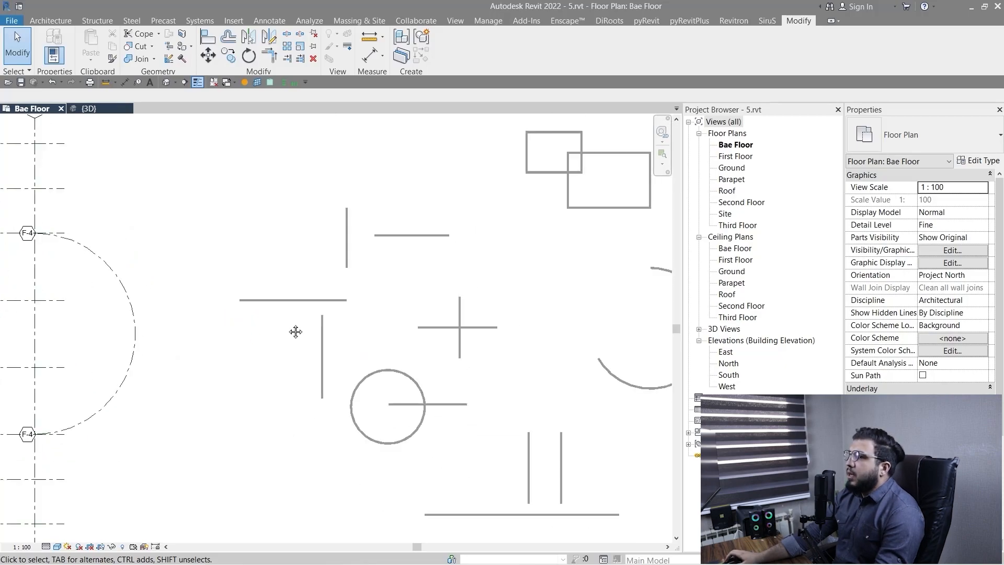
{"action": "middle_click_drag", "start_coordinate": [293, 331], "coordinate": [344, 348]}
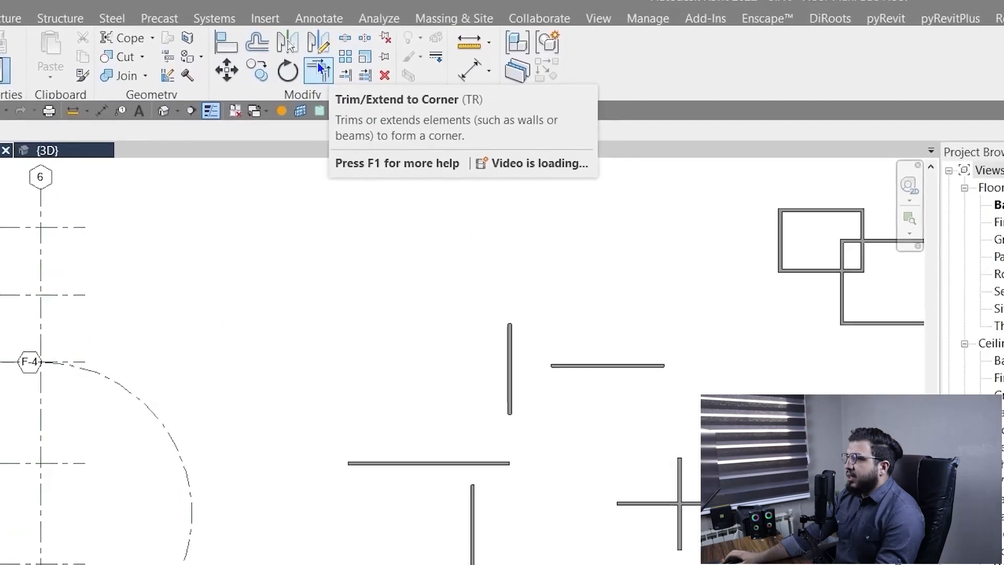
{"action": "scroll", "coordinate": [486, 562], "scroll_direction": "up", "scroll_amount": 3}
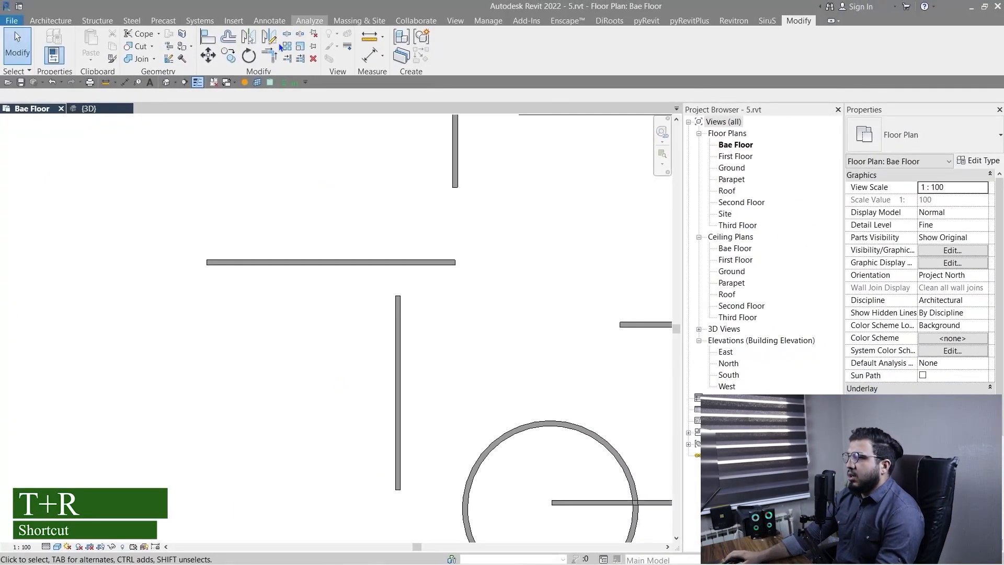
{"action": "key", "text": "t"}
{"action": "key", "text": "r"}
{"action": "scroll", "coordinate": [516, 471], "scroll_direction": "down", "scroll_amount": 2}
{"action": "middle_click_drag", "start_coordinate": [497, 405], "coordinate": [432, 373]}
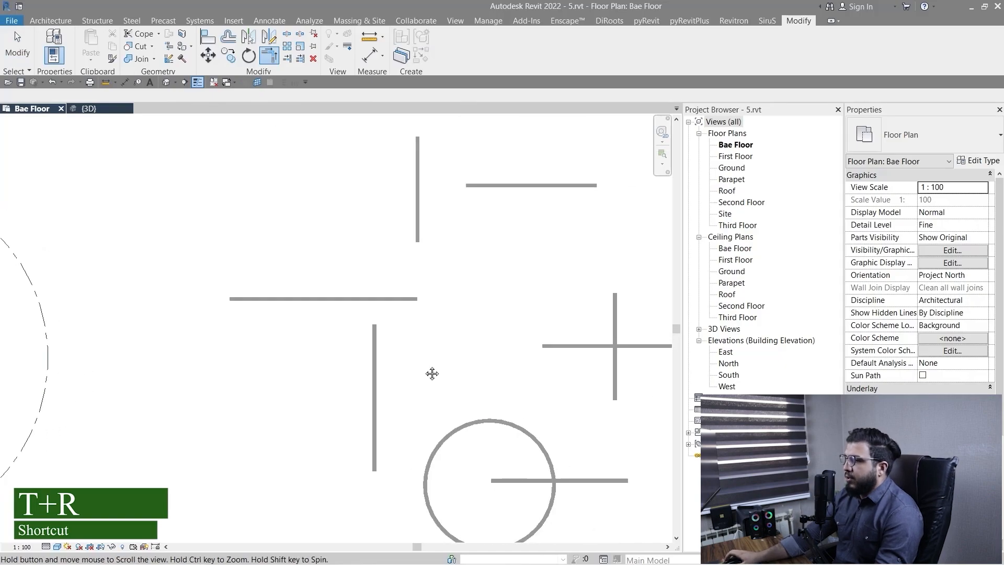
{"action": "scroll", "coordinate": [356, 324], "scroll_direction": "up", "scroll_amount": 2}
{"action": "left_click", "coordinate": [249, 259]}
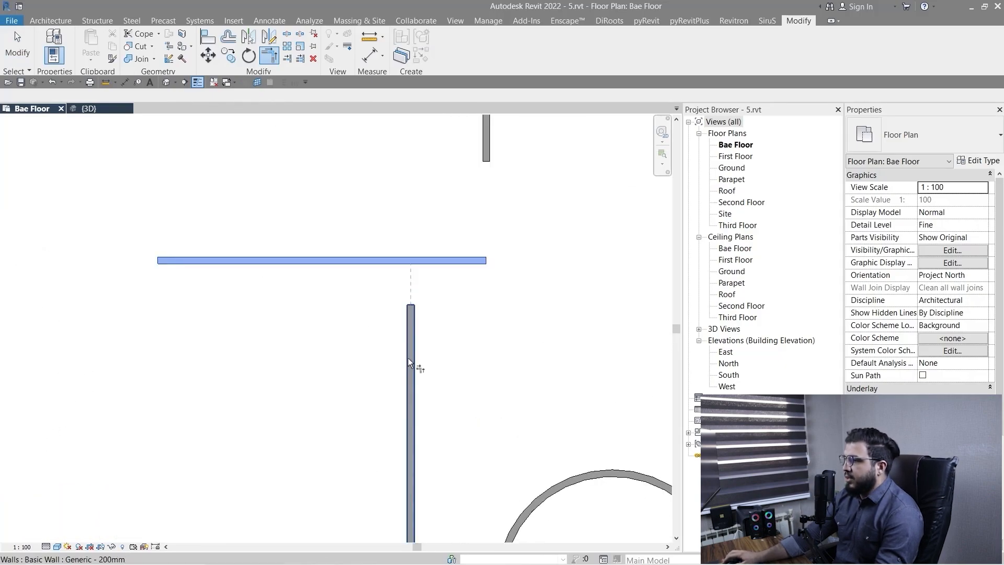
{"action": "left_click", "coordinate": [411, 360]}
{"action": "scroll", "coordinate": [273, 325], "scroll_direction": "down", "scroll_amount": 2}
{"action": "scroll", "coordinate": [288, 304], "scroll_direction": "up", "scroll_amount": 3}
{"action": "middle_click_drag", "start_coordinate": [298, 291], "coordinate": [312, 353]}
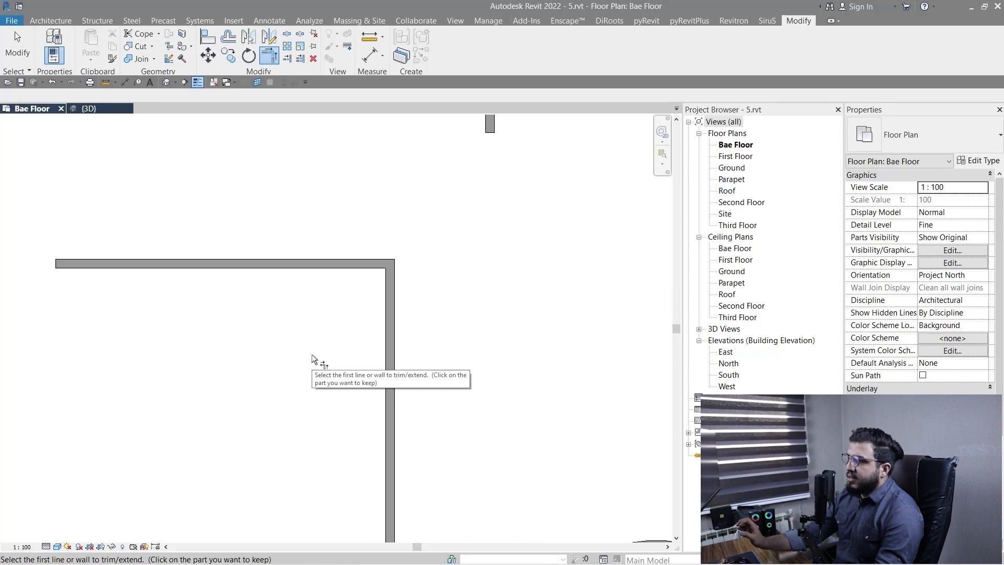
Undo the corner trim between the horizontal wall and the vertical wall below it.
{"action": "key", "text": "ctrl+z"}
{"action": "scroll", "coordinate": [330, 354], "scroll_direction": "down", "scroll_amount": 1}
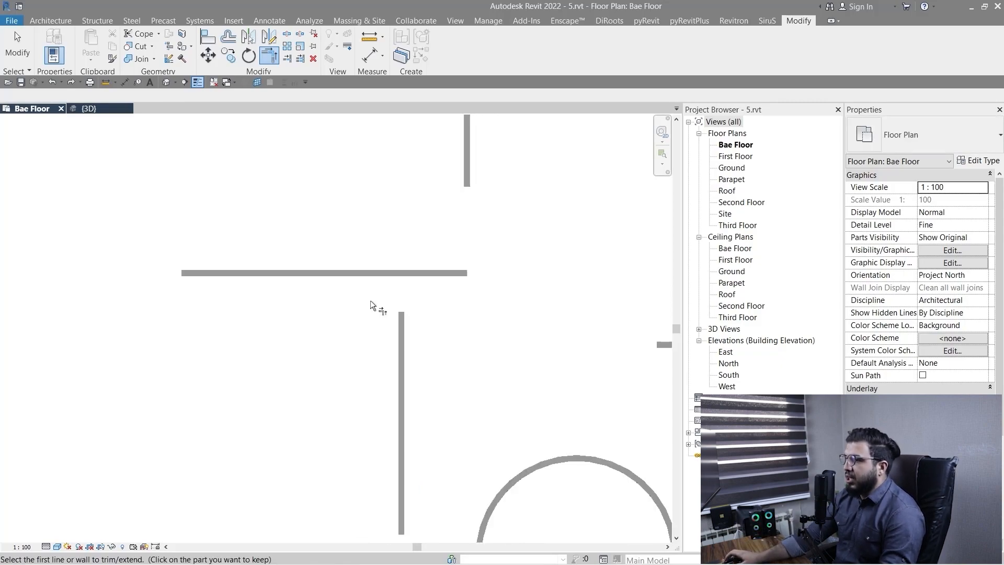
{"action": "scroll", "coordinate": [406, 298], "scroll_direction": "up", "scroll_amount": 2}
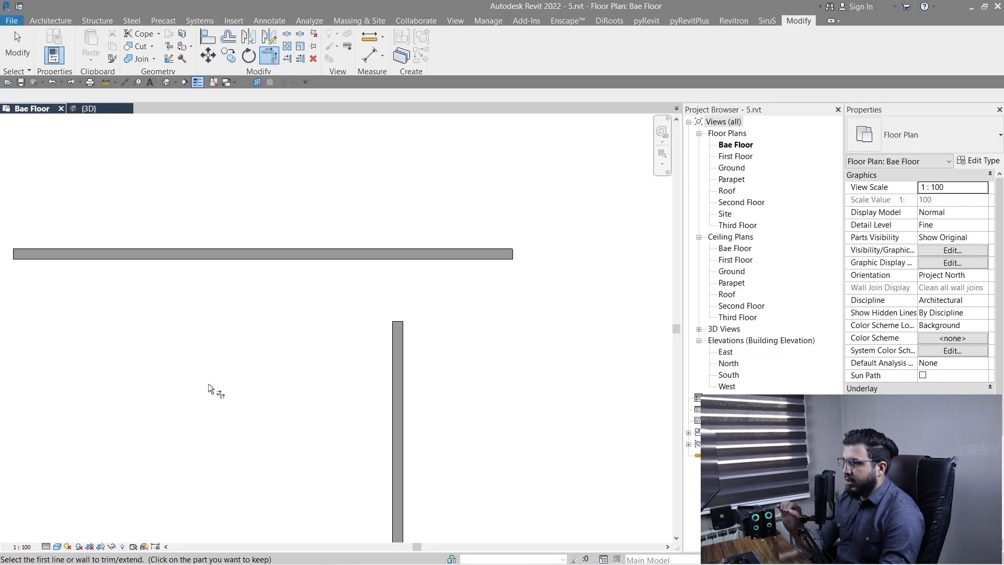
{"action": "scroll", "coordinate": [259, 374], "scroll_direction": "down", "scroll_amount": 1}
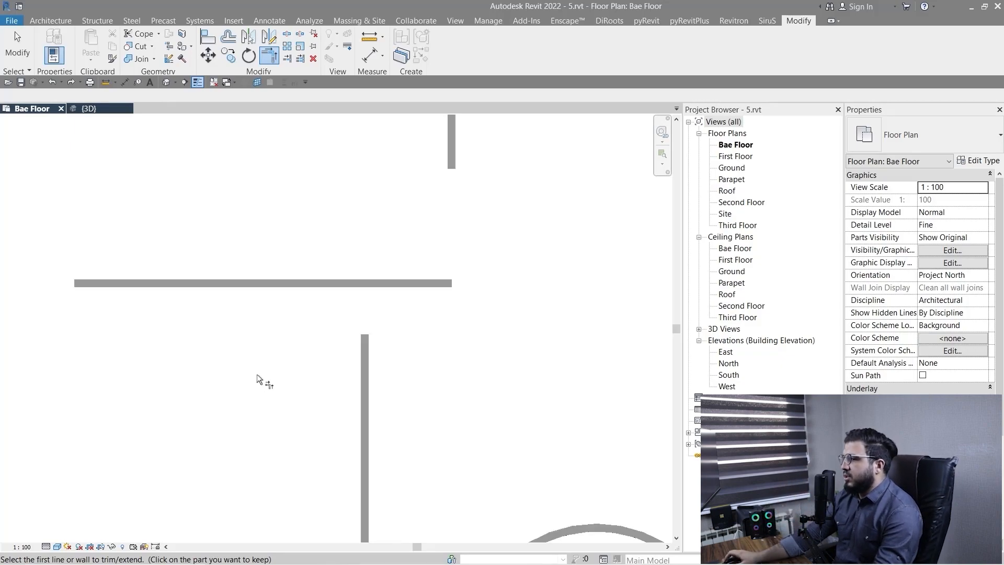
Try the corner trim keeping the horizontal wall's portion right of the vertical wall, and undo it.
{"action": "middle_click_drag", "start_coordinate": [301, 383], "coordinate": [277, 337]}
{"action": "scroll", "coordinate": [366, 330], "scroll_direction": "up", "scroll_amount": 2}
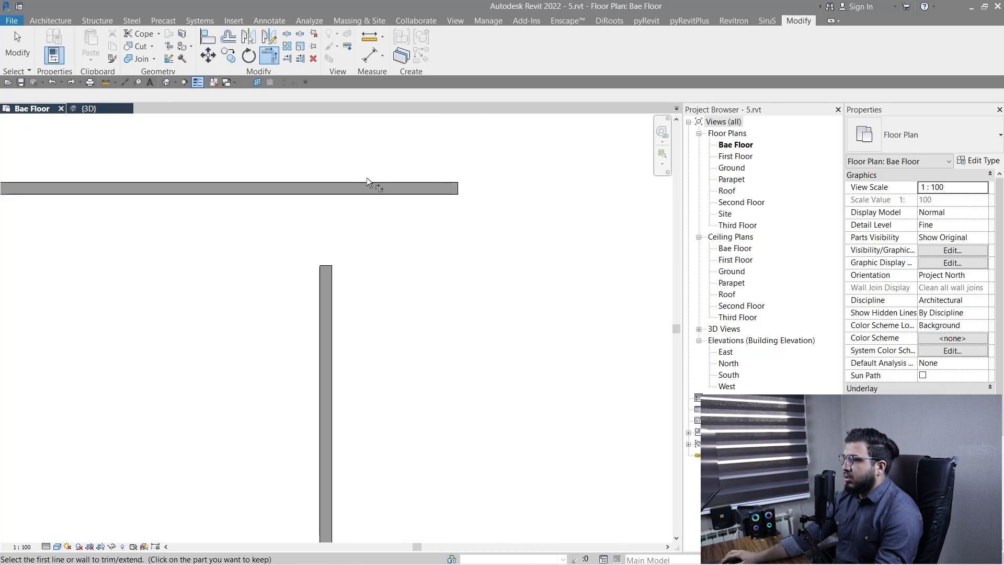
{"action": "left_click", "coordinate": [404, 190]}
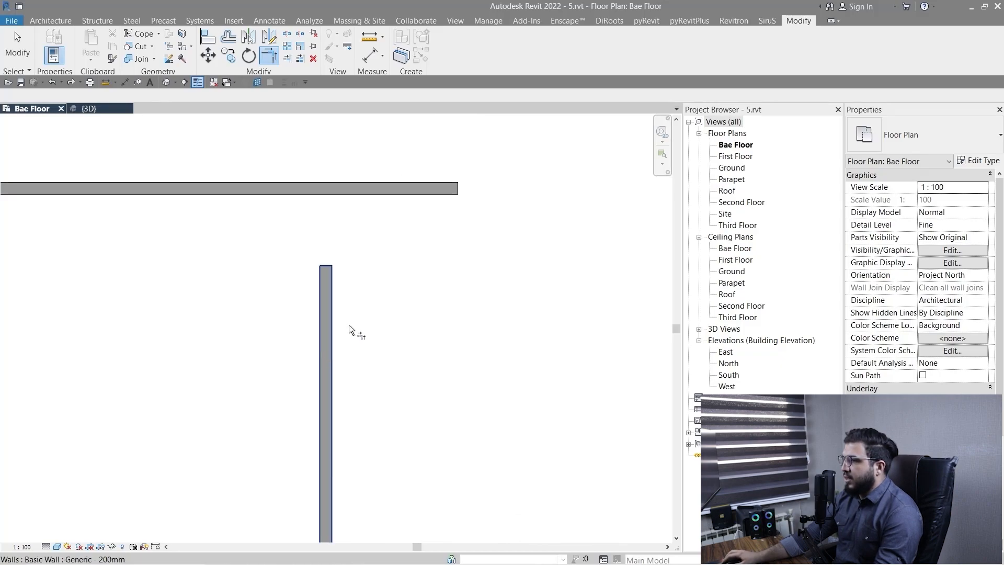
{"action": "left_click", "coordinate": [324, 308]}
{"action": "scroll", "coordinate": [266, 298], "scroll_direction": "down", "scroll_amount": 1}
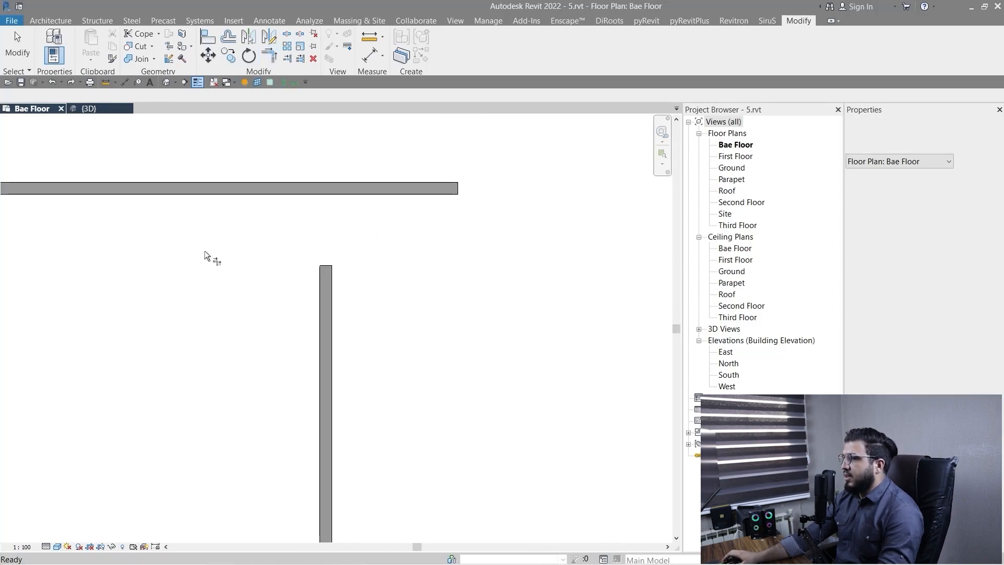
Trim the horizontal wall to a corner with the vertical wall below it, again keeping the horizontal wall's left portion.
{"action": "scroll", "coordinate": [216, 319], "scroll_direction": "down", "scroll_amount": 3}
{"action": "scroll", "coordinate": [251, 334], "scroll_direction": "up", "scroll_amount": 3}
{"action": "scroll", "coordinate": [180, 377], "scroll_direction": "up", "scroll_amount": 1}
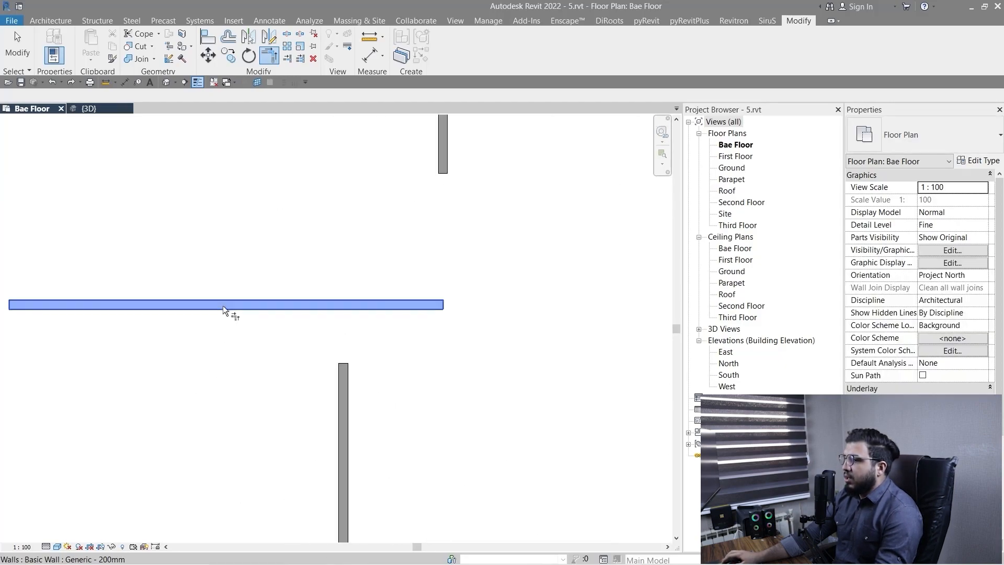
{"action": "left_click", "coordinate": [223, 305]}
{"action": "left_click", "coordinate": [340, 412]}
Trim/extend the upper pair of practice walls to a corner, keeping the vertical wall's lower part and extending the horizontal wall to it.
{"action": "scroll", "coordinate": [318, 399], "scroll_direction": "down", "scroll_amount": 3}
{"action": "middle_click_drag", "start_coordinate": [491, 335], "coordinate": [390, 424]}
{"action": "scroll", "coordinate": [335, 360], "scroll_direction": "up", "scroll_amount": 6}
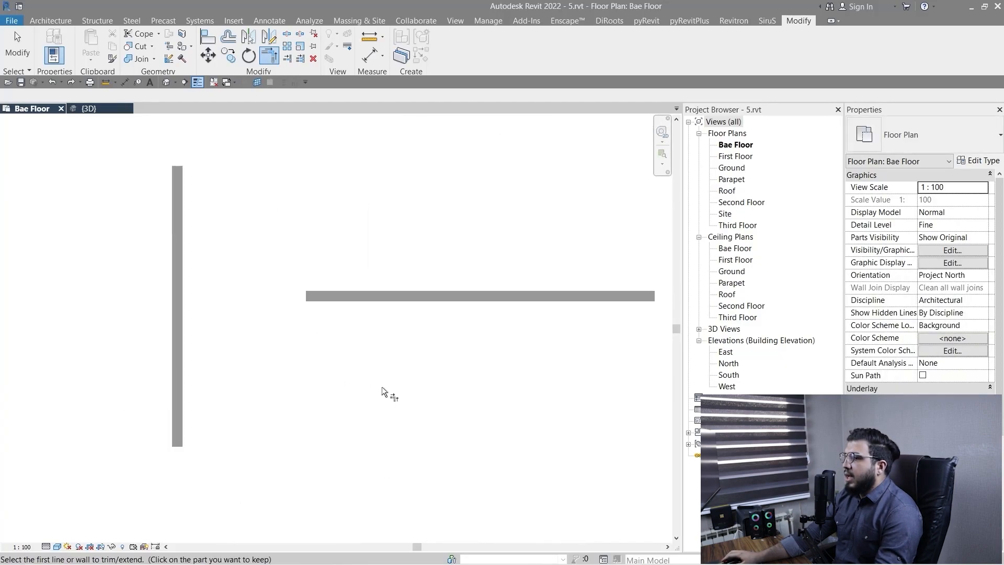
{"action": "scroll", "coordinate": [237, 326], "scroll_direction": "down", "scroll_amount": 1}
{"action": "middle_click_drag", "start_coordinate": [236, 325], "coordinate": [260, 357]}
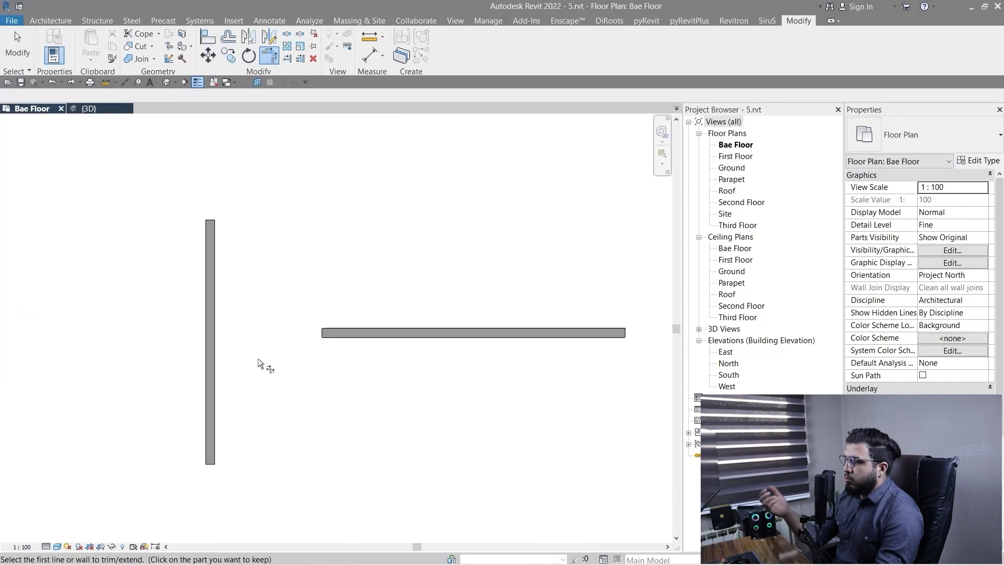
{"action": "middle_click_drag", "start_coordinate": [324, 397], "coordinate": [319, 375]}
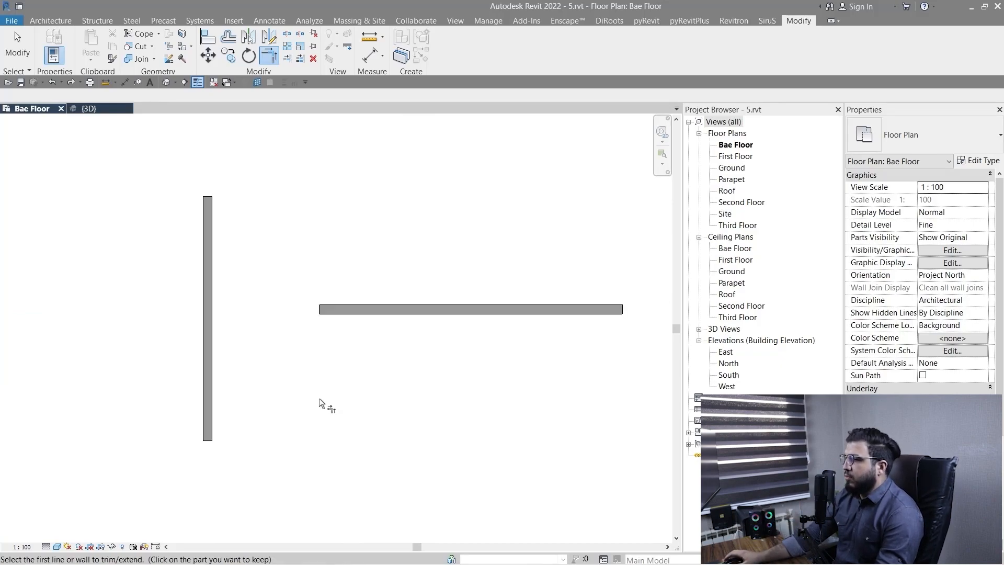
{"action": "middle_click_drag", "start_coordinate": [261, 397], "coordinate": [295, 396]}
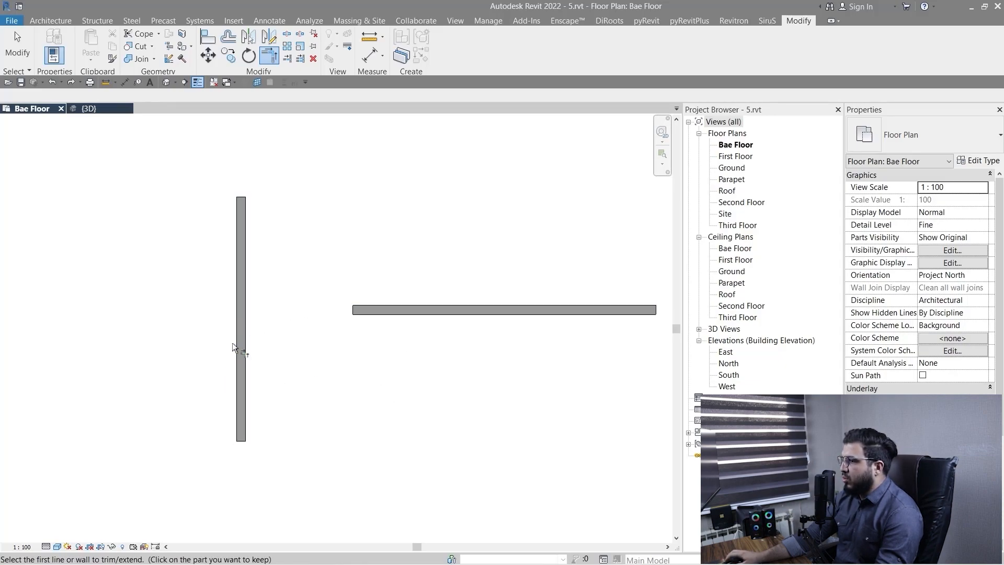
{"action": "left_click", "coordinate": [247, 406]}
{"action": "left_click", "coordinate": [440, 312]}
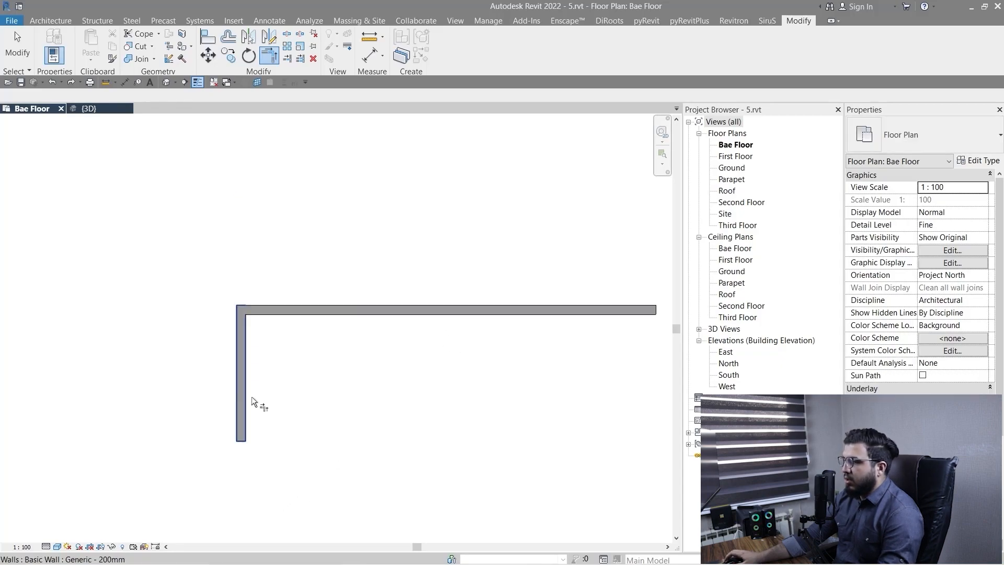
Undo the upper pair's corner that kept the vertical wall's lower part.
{"action": "key", "text": "ctrl+z"}
{"action": "scroll", "coordinate": [326, 399], "scroll_direction": "down", "scroll_amount": 3}
{"action": "scroll", "coordinate": [320, 411], "scroll_direction": "up", "scroll_amount": 4}
{"action": "scroll", "coordinate": [283, 337], "scroll_direction": "down", "scroll_amount": 3}
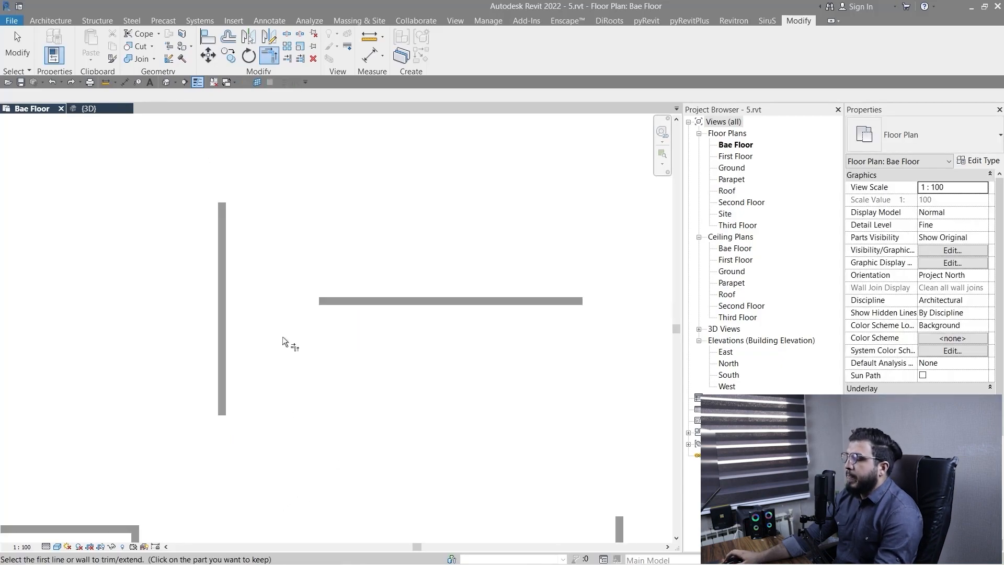
Trim/extend the upper pair of walls to a corner, keeping the vertical wall's upper part.
{"action": "middle_click_drag", "start_coordinate": [282, 337], "coordinate": [300, 390]}
{"action": "scroll", "coordinate": [295, 308], "scroll_direction": "up", "scroll_amount": 3}
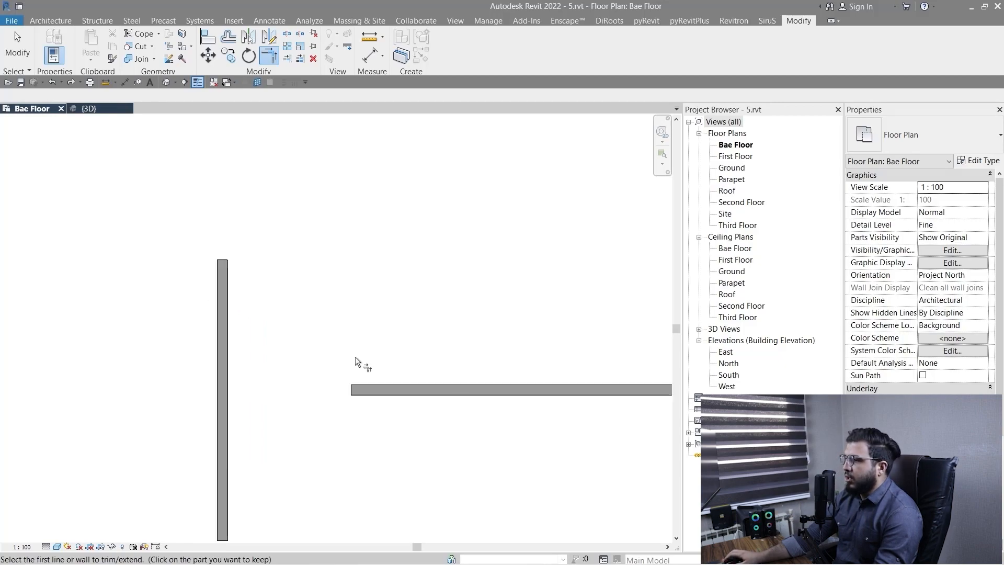
{"action": "left_click", "coordinate": [230, 296]}
{"action": "left_click", "coordinate": [462, 391]}
Undo the corner that kept the vertical wall's upper part and leave the Trim/Extend to Corner command.
{"action": "key", "text": "ctrl+z"}
{"action": "scroll", "coordinate": [451, 429], "scroll_direction": "down", "scroll_amount": 2}
{"action": "middle_click_drag", "start_coordinate": [451, 430], "coordinate": [382, 339]}
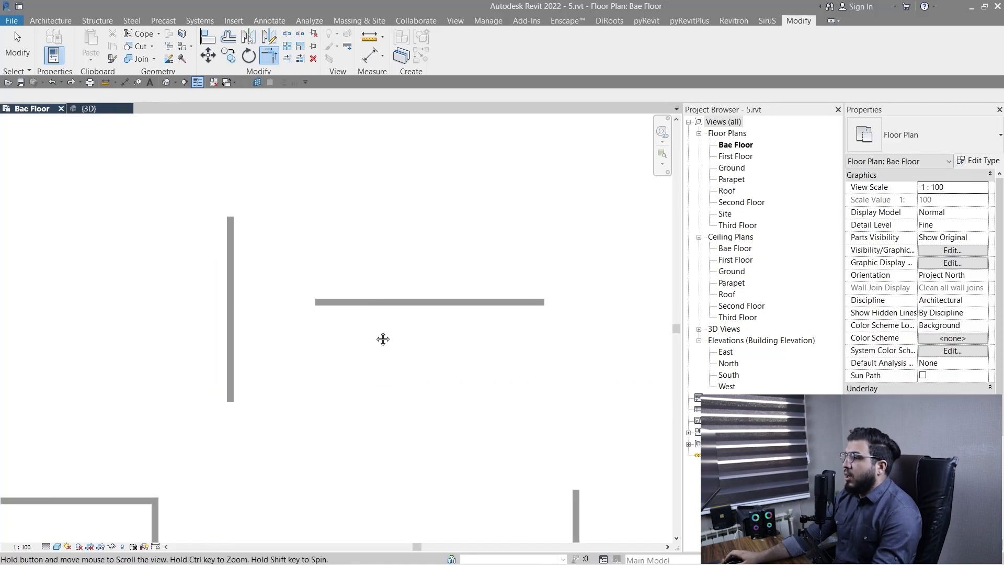
{"action": "key", "text": "Escape"}
{"action": "key", "text": "Escape"}
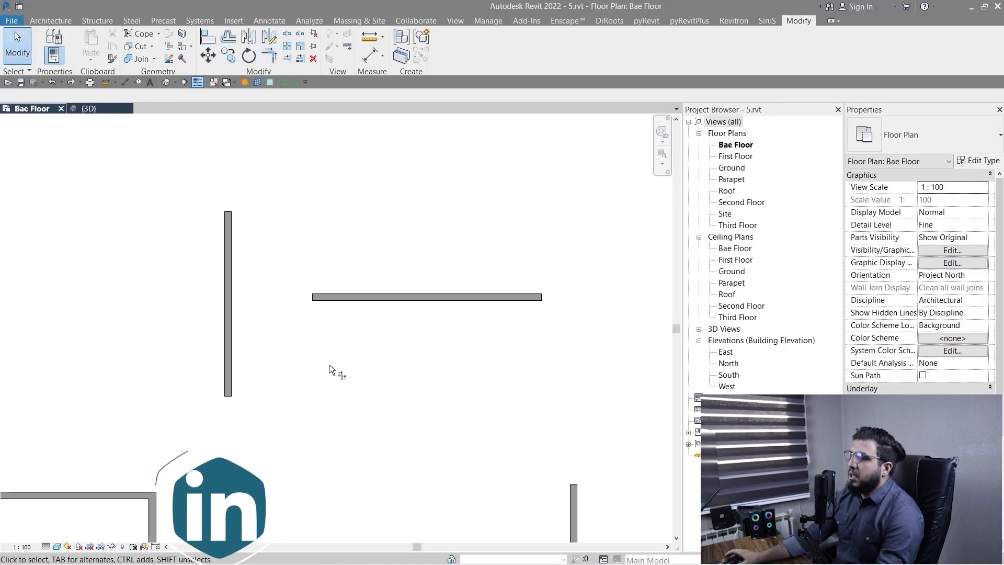
{"action": "scroll", "coordinate": [329, 365], "scroll_direction": "up", "scroll_amount": 1}
{"action": "middle_click_drag", "start_coordinate": [301, 327], "coordinate": [371, 372]}
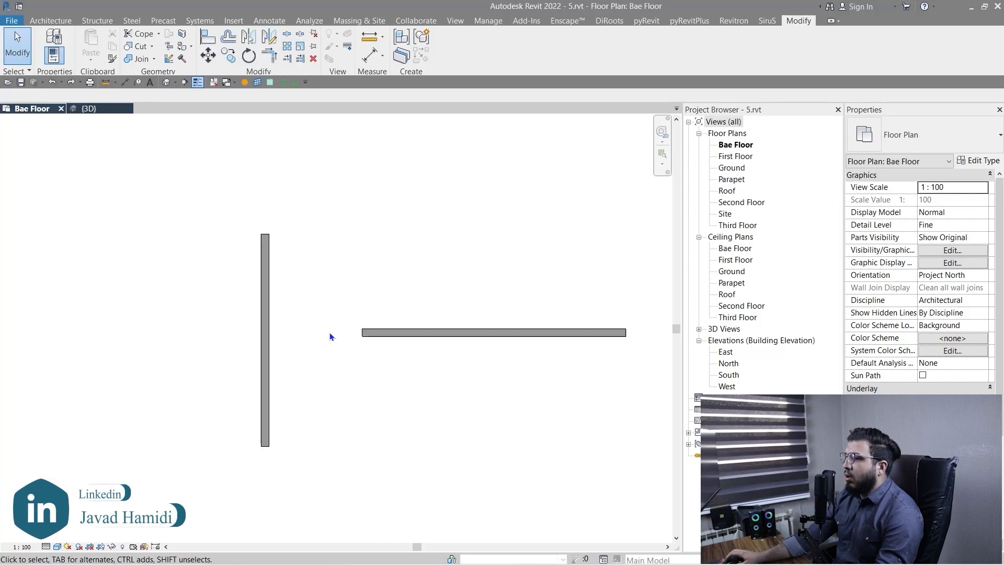
Stretch the horizontal wall's free end along its axis until it joins the vertical wall.
{"action": "left_click", "coordinate": [366, 340]}
{"action": "scroll", "coordinate": [366, 346], "scroll_direction": "up", "scroll_amount": 2}
{"action": "left_click_drag", "start_coordinate": [358, 320], "coordinate": [281, 320]}
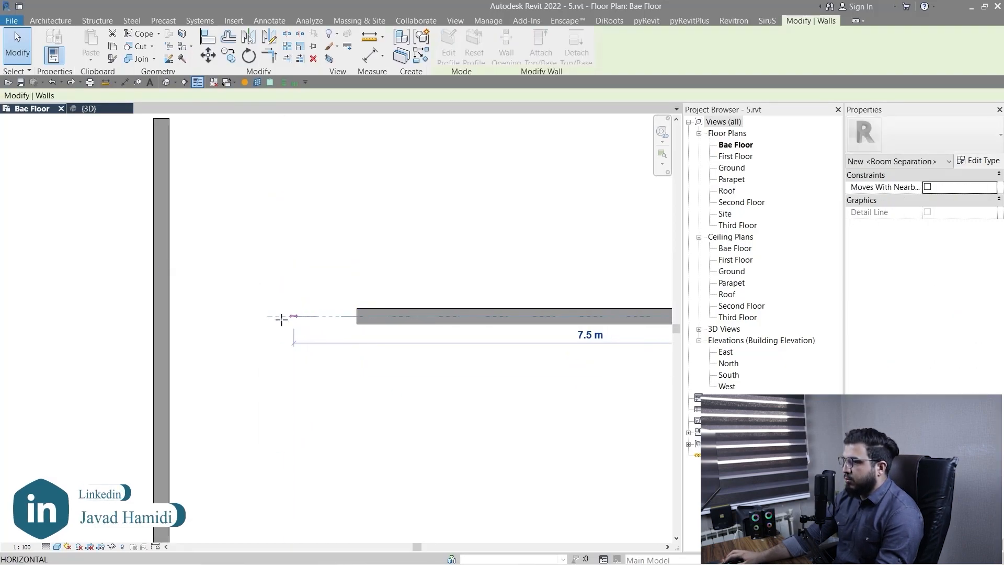
{"action": "left_click_drag", "start_coordinate": [185, 315], "coordinate": [168, 316]}
{"action": "left_click", "coordinate": [314, 433]}
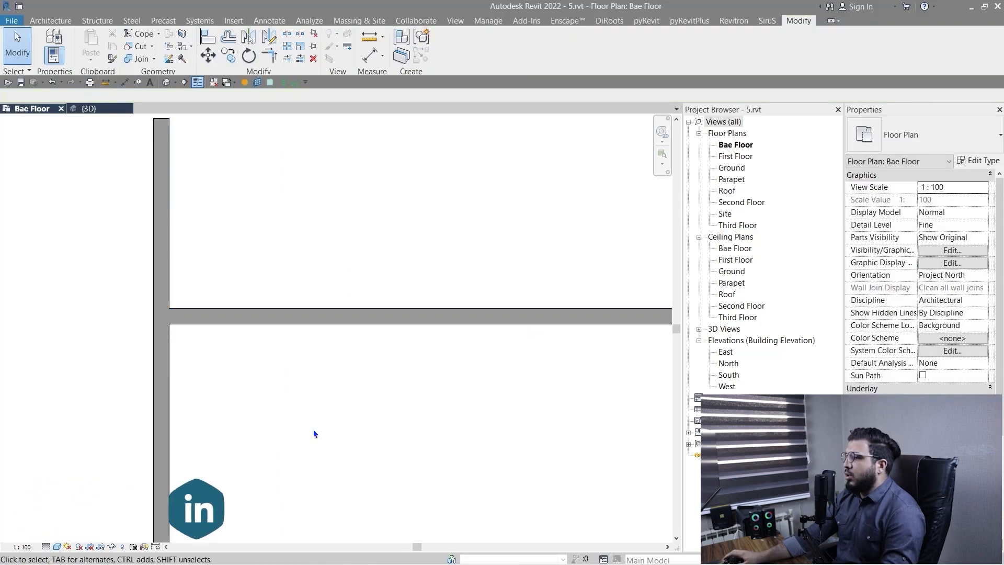
Undo the stretch of the horizontal wall.
{"action": "key", "text": "ctrl+z"}
{"action": "scroll", "coordinate": [307, 433], "scroll_direction": "down", "scroll_amount": 2}
{"action": "middle_click_drag", "start_coordinate": [298, 446], "coordinate": [337, 422]}
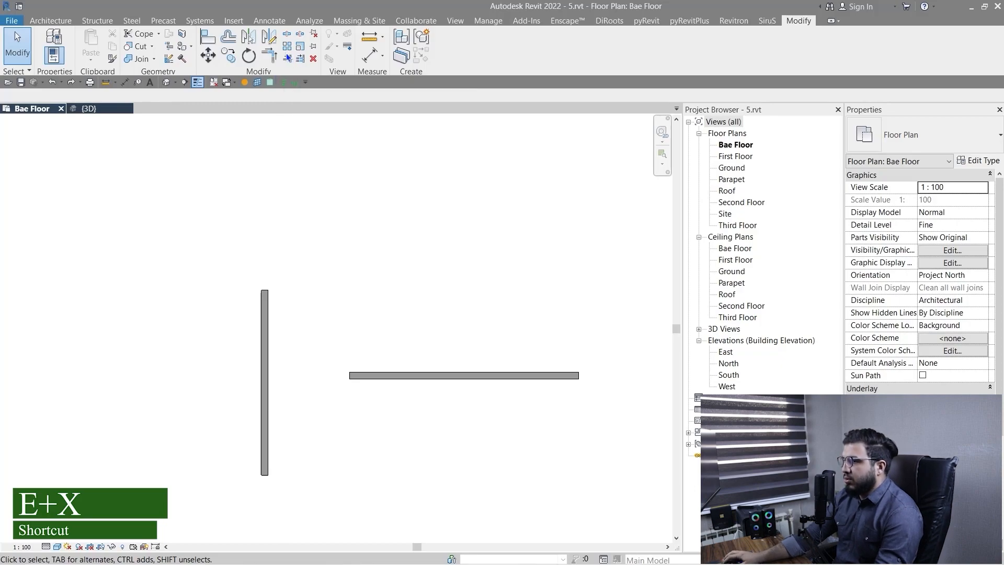
Extend the horizontal wall to the vertical wall as boundary with Trim/Extend Single Element and leave the command.
{"action": "scroll", "coordinate": [287, 430], "scroll_direction": "up", "scroll_amount": 2}
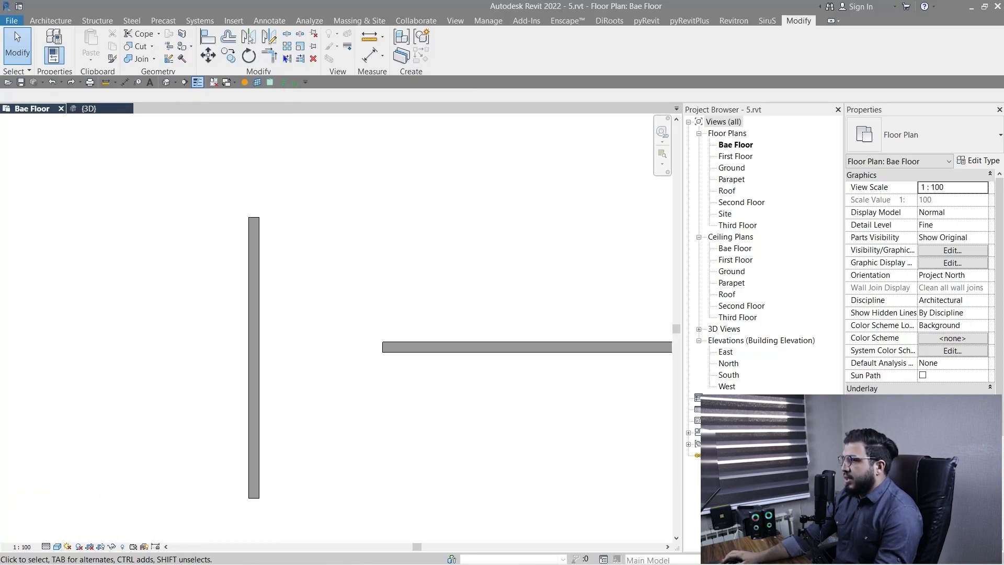
{"action": "key", "text": "e"}
{"action": "key", "text": "x"}
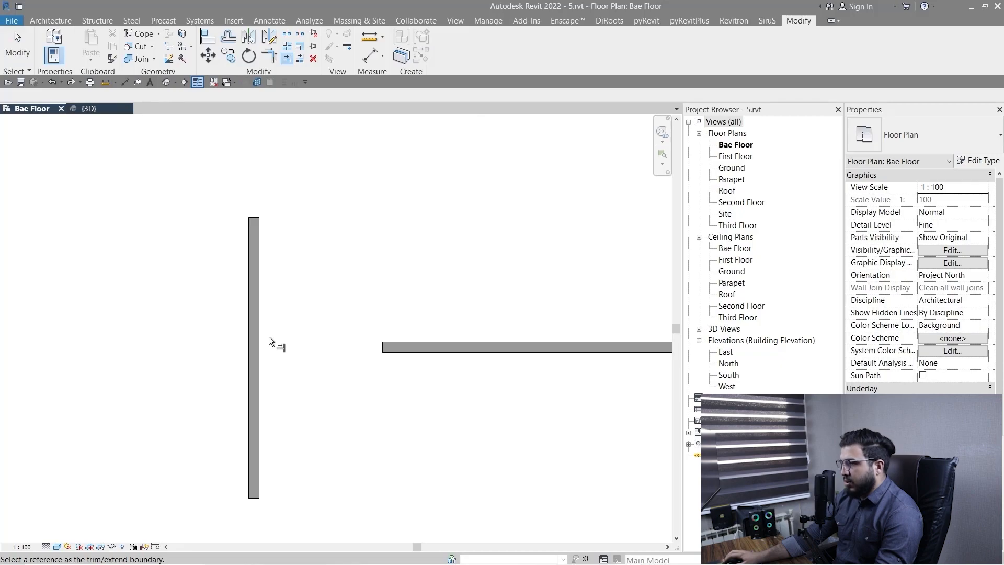
{"action": "left_click", "coordinate": [259, 337]}
{"action": "scroll", "coordinate": [385, 469], "scroll_direction": "down", "scroll_amount": 2}
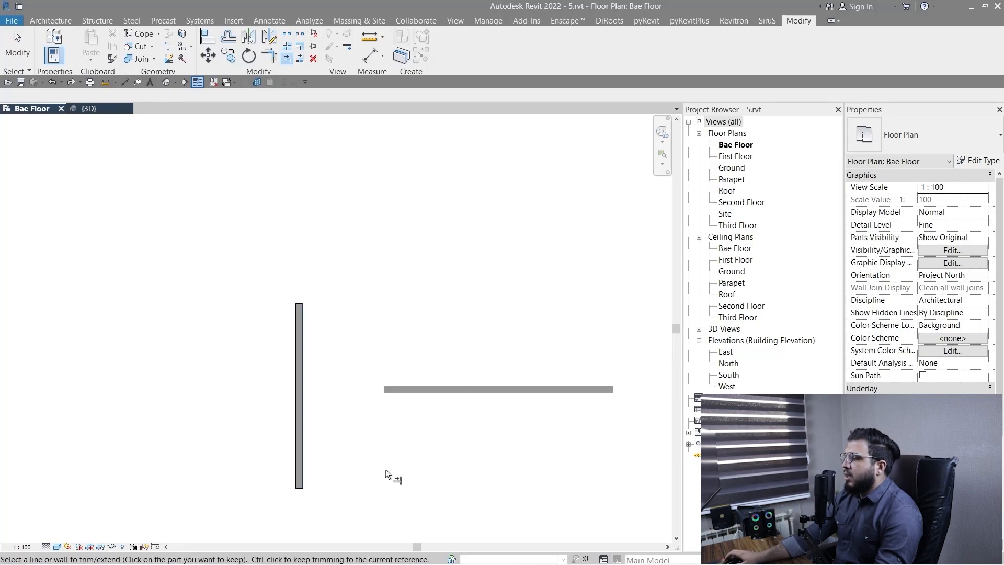
{"action": "scroll", "coordinate": [446, 503], "scroll_direction": "up", "scroll_amount": 2}
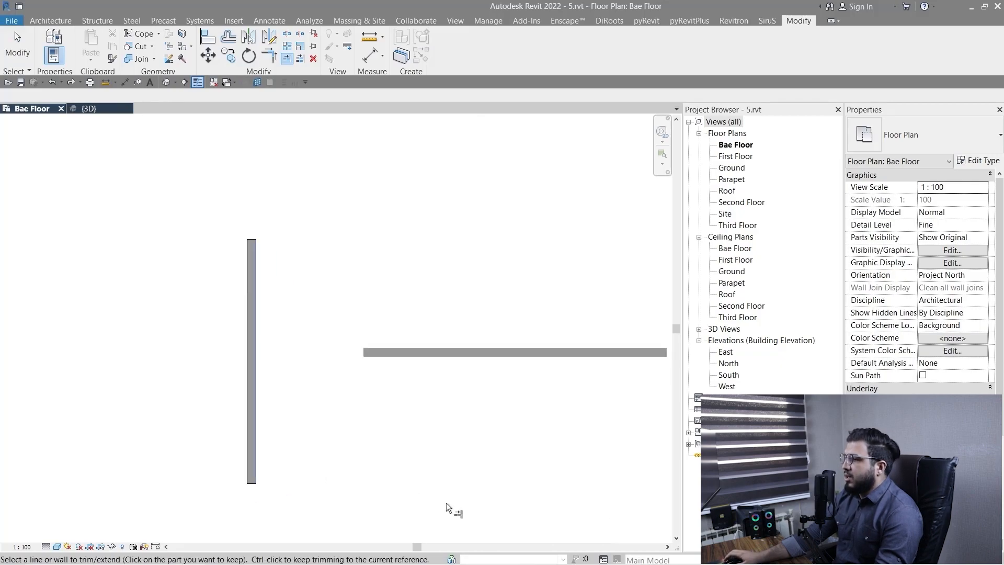
{"action": "left_click", "coordinate": [431, 356]}
{"action": "scroll", "coordinate": [372, 481], "scroll_direction": "down", "scroll_amount": 1}
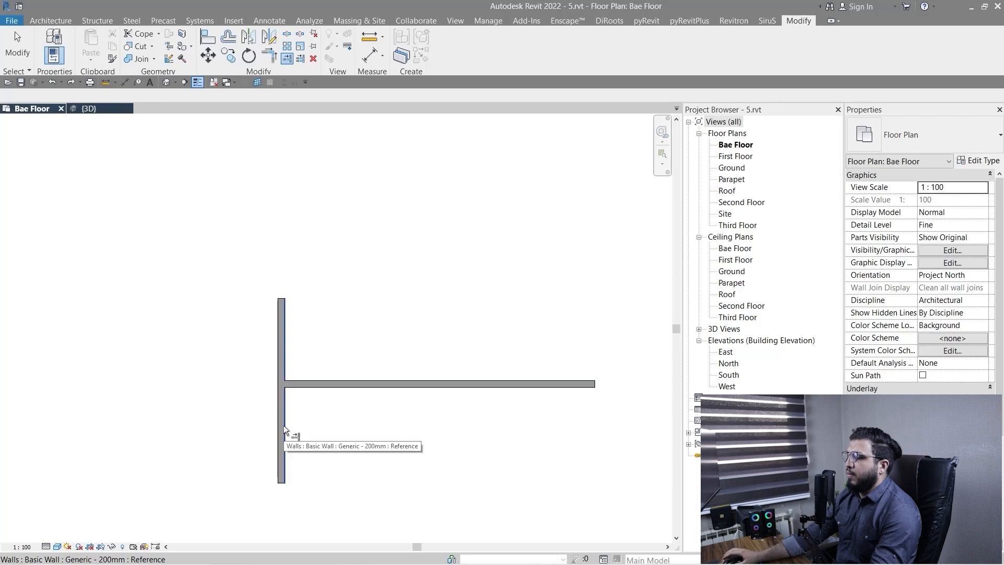
{"action": "key", "text": "Escape"}
Trim the T-shaped pair of walls to a corner, keeping the vertical wall's lower part.
{"action": "scroll", "coordinate": [354, 437], "scroll_direction": "down", "scroll_amount": 2}
{"action": "middle_click_drag", "start_coordinate": [388, 466], "coordinate": [333, 428]}
{"action": "scroll", "coordinate": [299, 402], "scroll_direction": "up", "scroll_amount": 2}
{"action": "left_click", "coordinate": [271, 55]}
{"action": "left_click", "coordinate": [234, 372]}
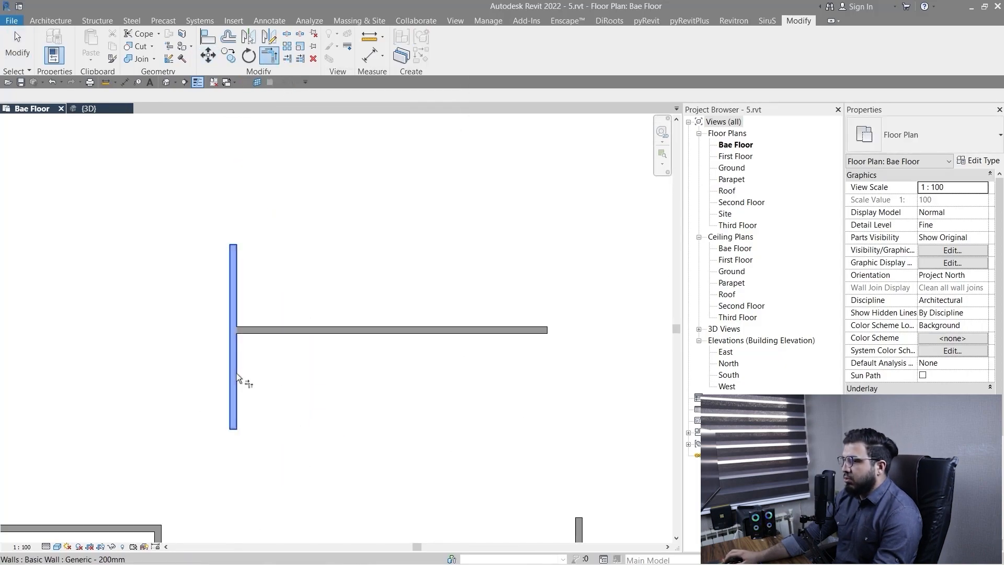
{"action": "left_click", "coordinate": [290, 334]}
Undo the corner trim on the T-shaped pair of walls.
{"action": "scroll", "coordinate": [276, 336], "scroll_direction": "down", "scroll_amount": 4}
{"action": "middle_click_drag", "start_coordinate": [359, 487], "coordinate": [200, 477]}
{"action": "scroll", "coordinate": [247, 391], "scroll_direction": "down", "scroll_amount": 2}
{"action": "key", "text": "ctrl+z"}
{"action": "scroll", "coordinate": [226, 401], "scroll_direction": "down", "scroll_amount": 4}
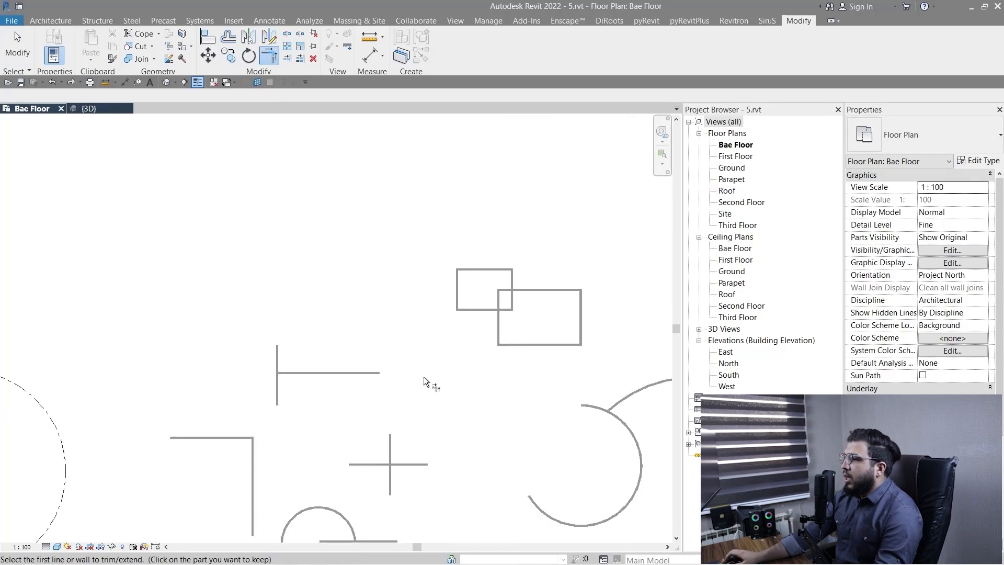
Trim the two overlapping wall rectangles to a corner at their lower-left crossing, keeping the smaller one's bottom wall and the larger one's left wall.
{"action": "middle_click_drag", "start_coordinate": [424, 376], "coordinate": [256, 402]}
{"action": "scroll", "coordinate": [357, 315], "scroll_direction": "up", "scroll_amount": 4}
{"action": "scroll", "coordinate": [381, 443], "scroll_direction": "down", "scroll_amount": 1}
{"action": "middle_click_drag", "start_coordinate": [378, 444], "coordinate": [413, 433]}
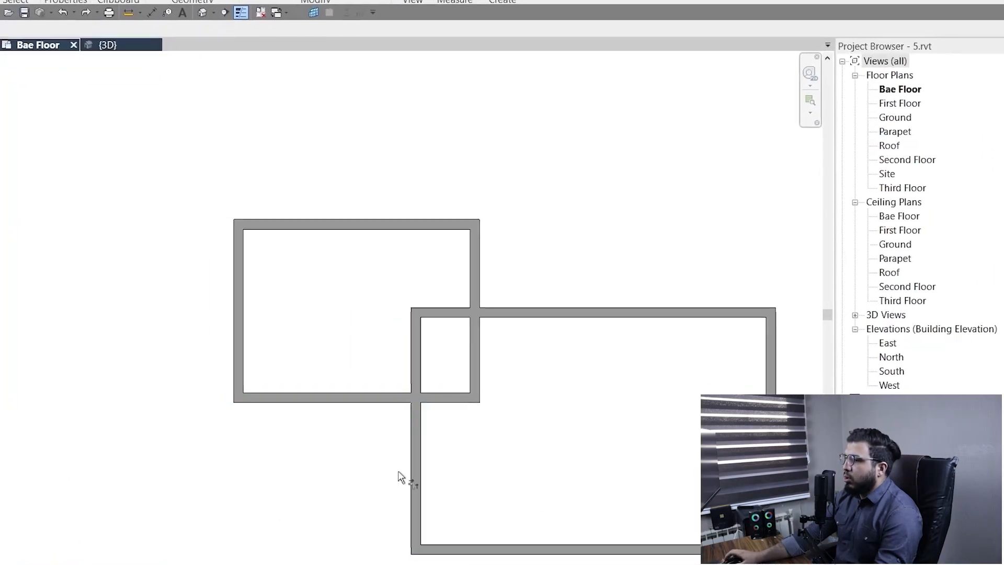
{"action": "scroll", "coordinate": [504, 437], "scroll_direction": "up", "scroll_amount": 2}
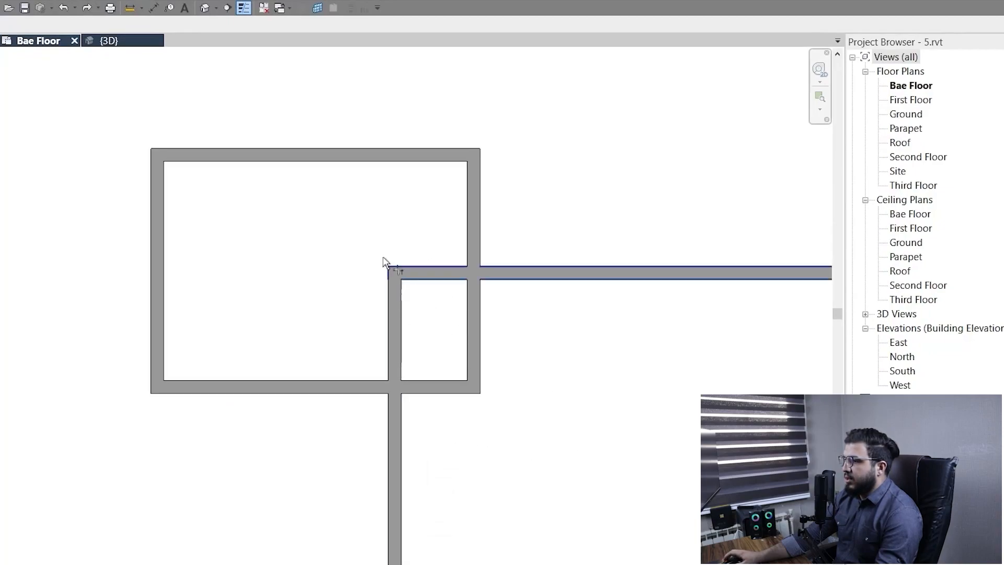
{"action": "scroll", "coordinate": [606, 430], "scroll_direction": "down", "scroll_amount": 2}
{"action": "middle_click_drag", "start_coordinate": [605, 430], "coordinate": [429, 361]}
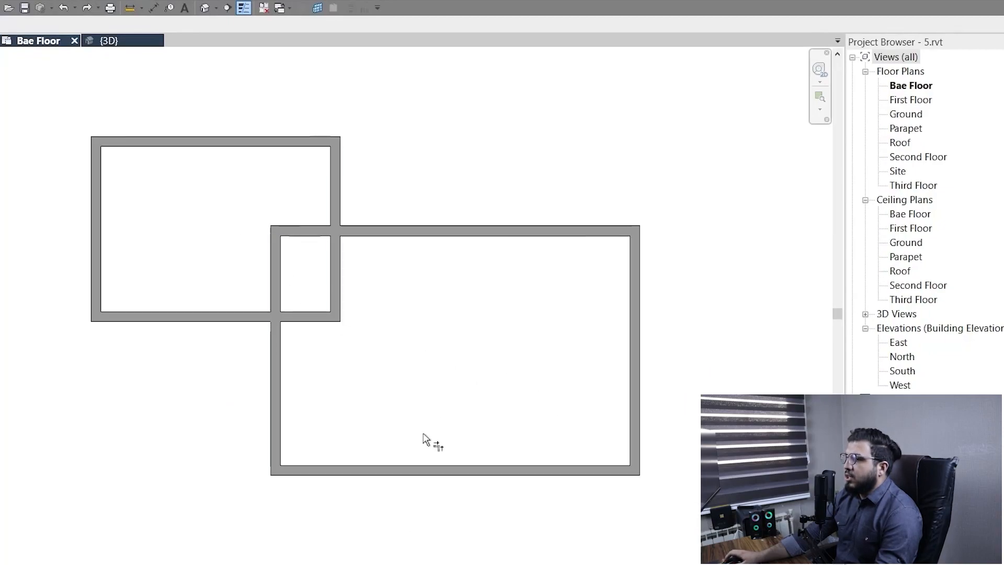
{"action": "scroll", "coordinate": [396, 375], "scroll_direction": "up", "scroll_amount": 2}
{"action": "scroll", "coordinate": [353, 371], "scroll_direction": "down", "scroll_amount": 1}
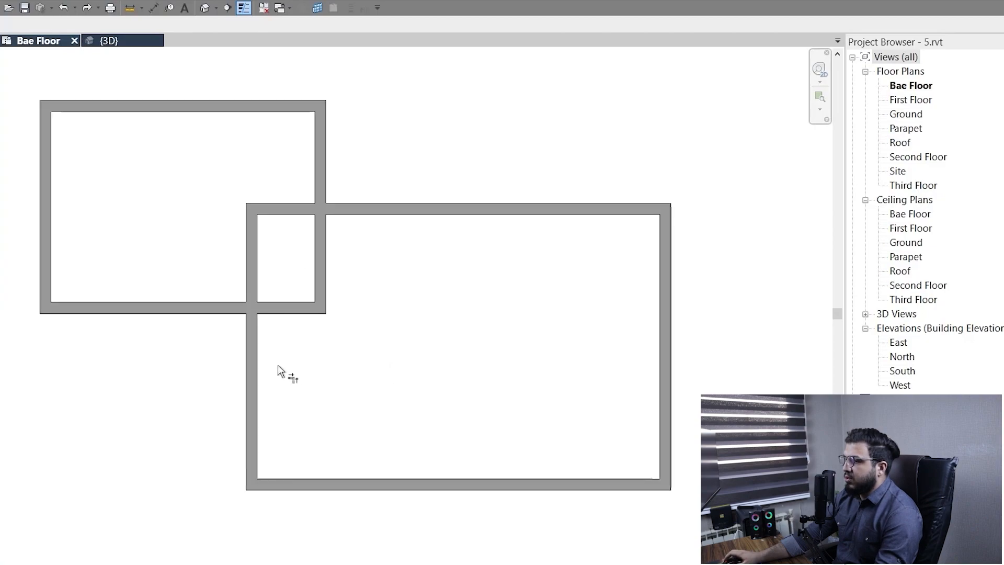
{"action": "middle_click_drag", "start_coordinate": [277, 366], "coordinate": [431, 409]}
{"action": "left_click", "coordinate": [308, 343]}
{"action": "left_click", "coordinate": [405, 388]}
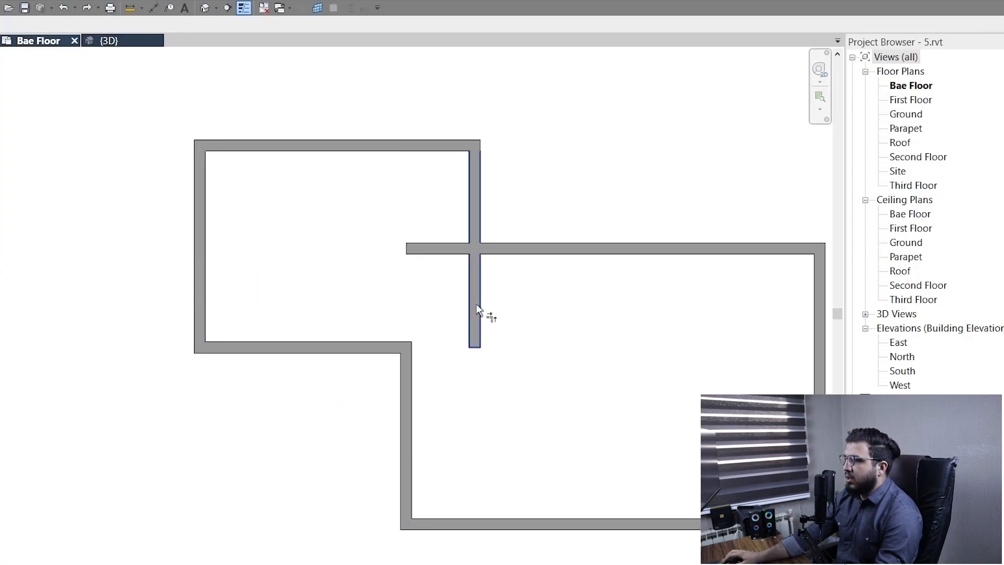
Trim the rectangles' upper-right crossing to a corner, keeping the larger one's top wall and the smaller one's right wall.
{"action": "left_click", "coordinate": [506, 238]}
{"action": "left_click", "coordinate": [475, 182]}
{"action": "scroll", "coordinate": [436, 389], "scroll_direction": "down", "scroll_amount": 2}
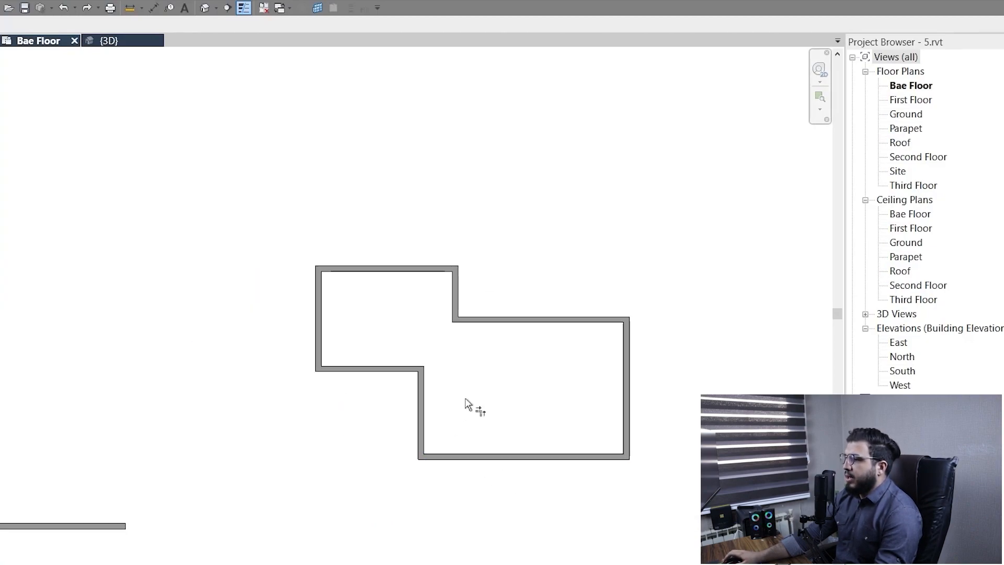
Trim the two curved walls to a corner at their meeting point, removing the short upper stub of the round arc.
{"action": "scroll", "coordinate": [467, 403], "scroll_direction": "down", "scroll_amount": 2}
{"action": "middle_click_drag", "start_coordinate": [525, 483], "coordinate": [386, 236]}
{"action": "scroll", "coordinate": [487, 303], "scroll_direction": "up", "scroll_amount": 3}
{"action": "scroll", "coordinate": [572, 293], "scroll_direction": "up", "scroll_amount": 1}
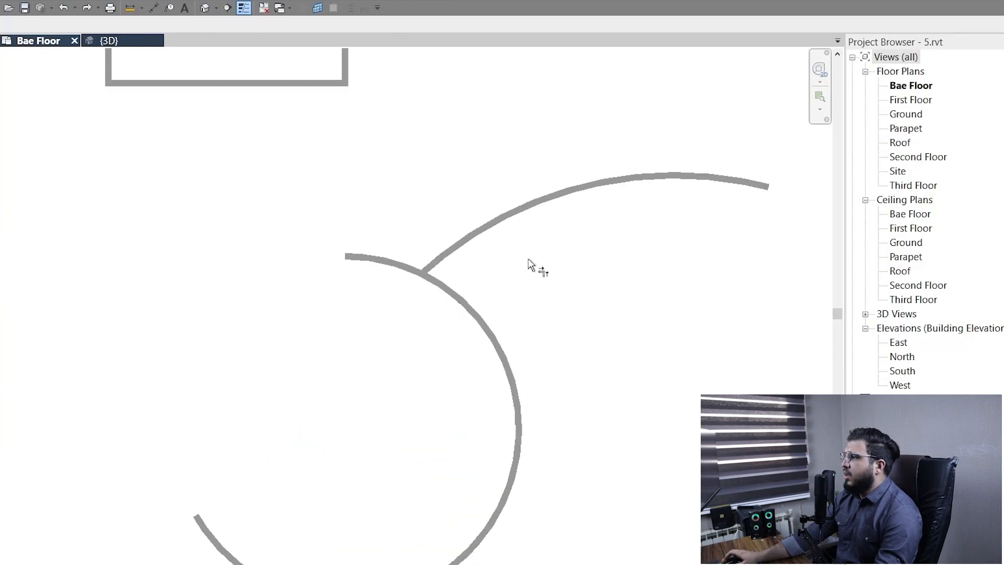
{"action": "scroll", "coordinate": [531, 267], "scroll_direction": "down", "scroll_amount": 2}
{"action": "scroll", "coordinate": [400, 247], "scroll_direction": "up", "scroll_amount": 3}
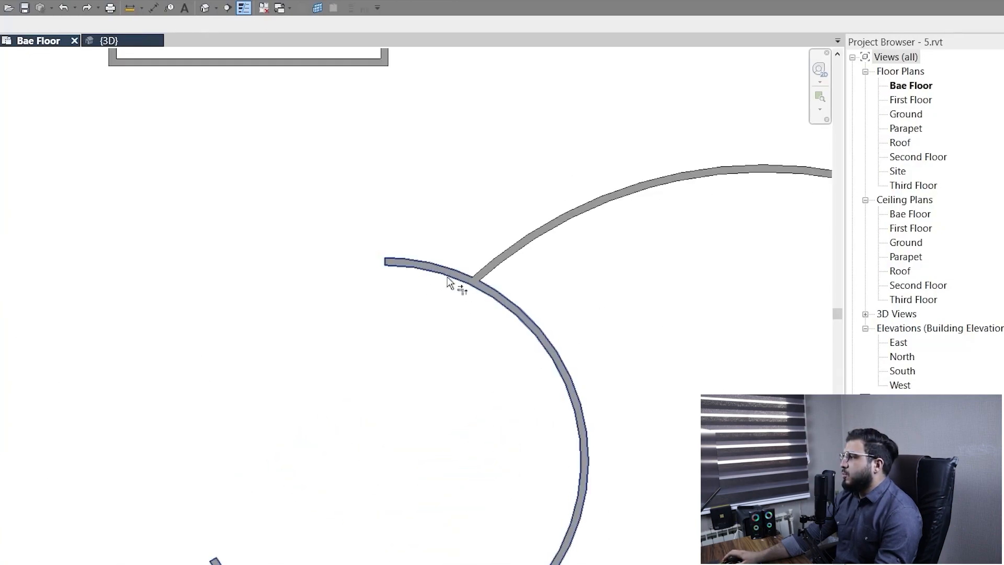
{"action": "left_click", "coordinate": [525, 324]}
{"action": "left_click", "coordinate": [530, 255]}
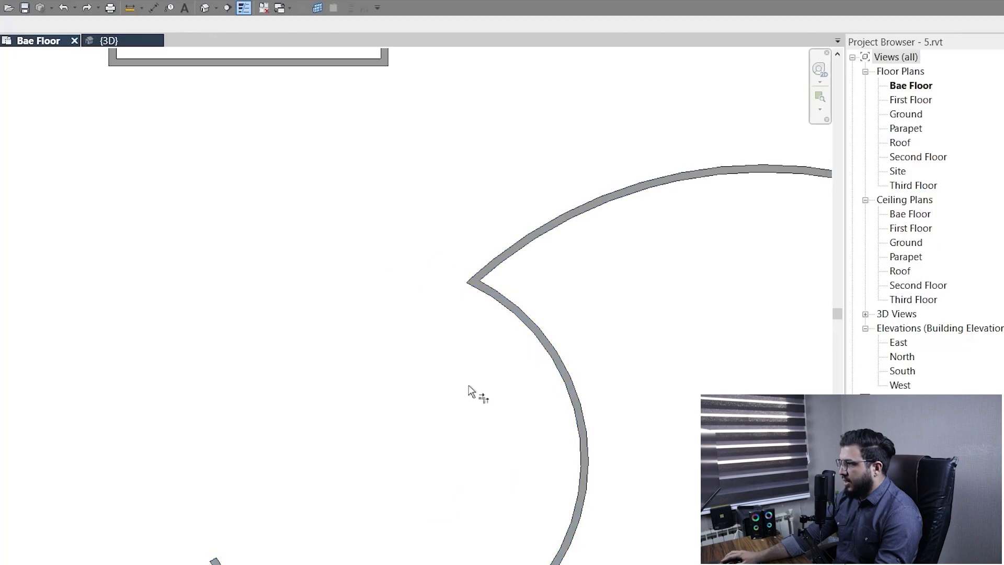
Trim the cross's vertical wall to its horizontal wall with Trim/Extend Single Element, keeping the lower part.
{"action": "scroll", "coordinate": [467, 385], "scroll_direction": "down", "scroll_amount": 5}
{"action": "middle_click_drag", "start_coordinate": [378, 405], "coordinate": [540, 305]}
{"action": "scroll", "coordinate": [465, 309], "scroll_direction": "up", "scroll_amount": 4}
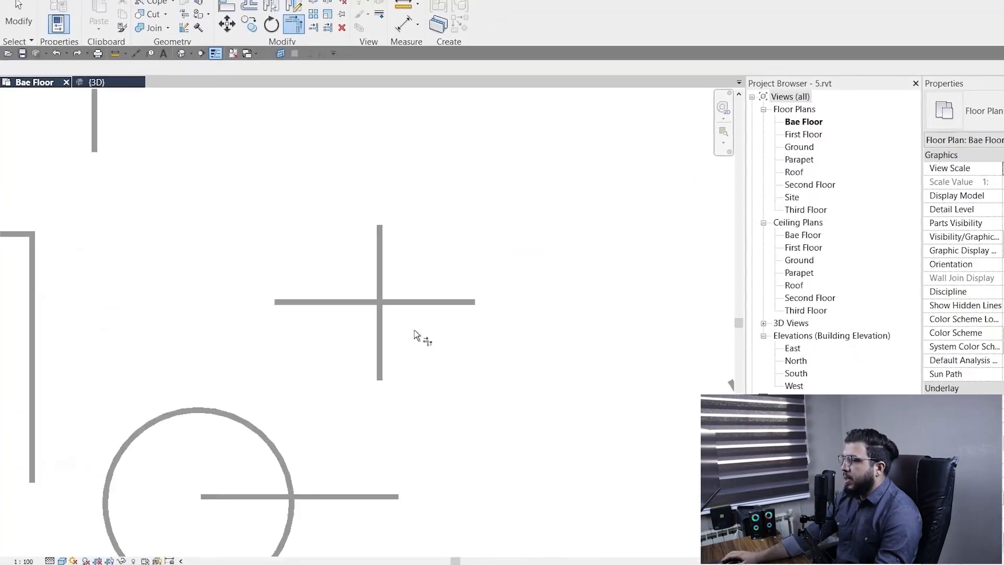
{"action": "scroll", "coordinate": [414, 330], "scroll_direction": "up", "scroll_amount": 3}
{"action": "scroll", "coordinate": [433, 355], "scroll_direction": "down", "scroll_amount": 3}
{"action": "scroll", "coordinate": [426, 310], "scroll_direction": "up", "scroll_amount": 4}
{"action": "key", "text": "Escape"}
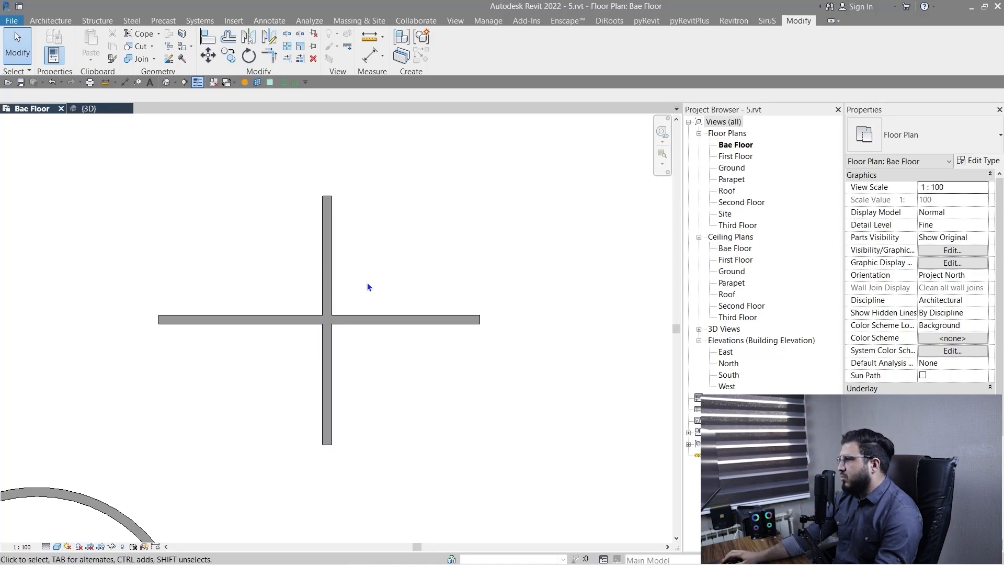
{"action": "left_click", "coordinate": [331, 241]}
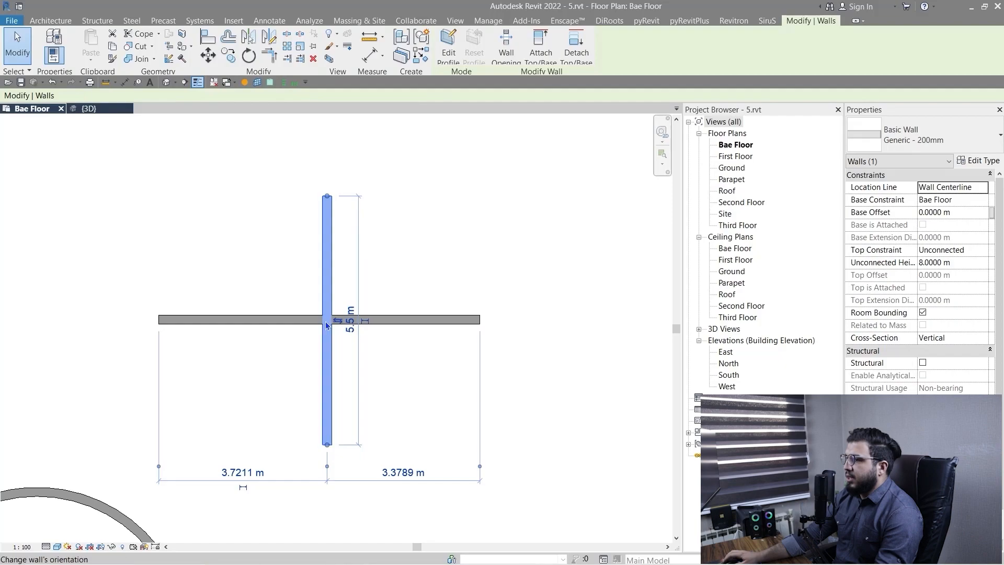
{"action": "left_click", "coordinate": [425, 400]}
{"action": "left_click", "coordinate": [287, 59]}
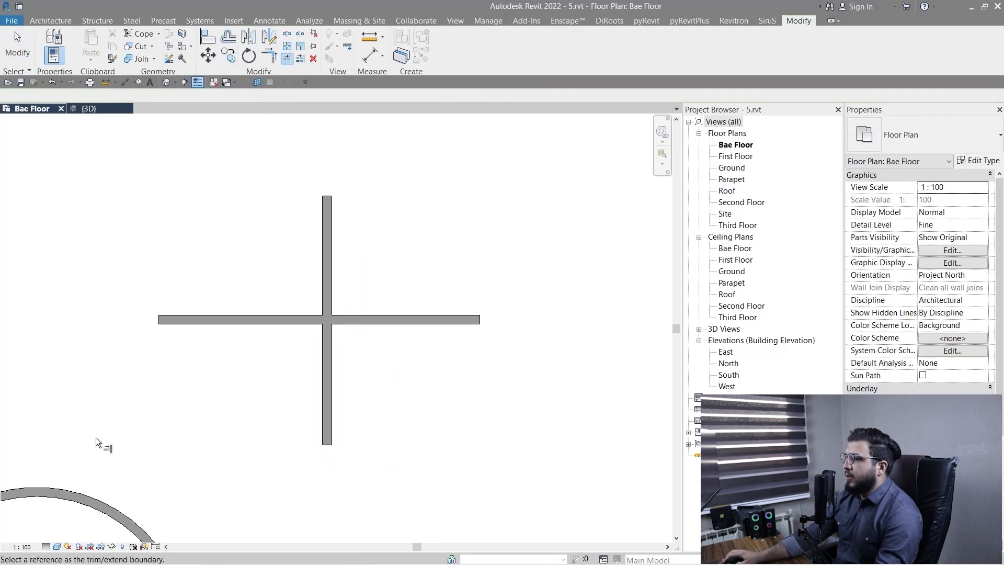
{"action": "left_click", "coordinate": [294, 325]}
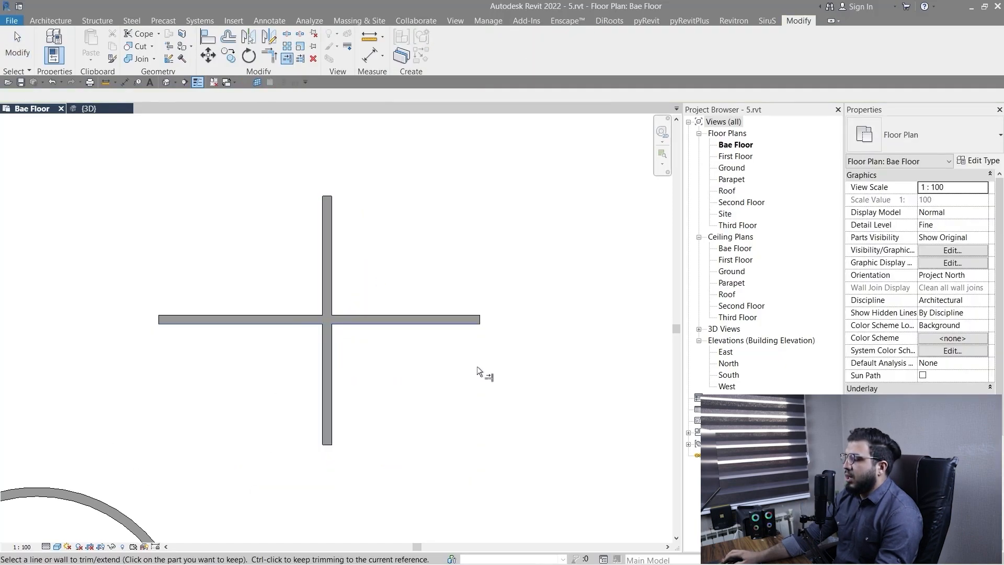
{"action": "left_click", "coordinate": [329, 370]}
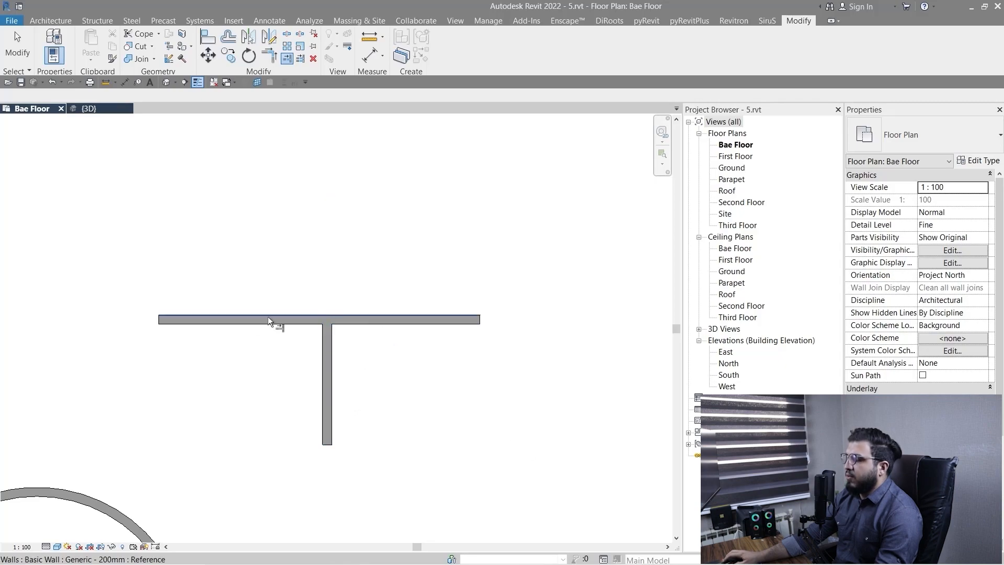
Draw a vertical wall about 6.1 m long to the left of the two parallel walls, aligned with their upper ends.
{"action": "scroll", "coordinate": [325, 328], "scroll_direction": "down", "scroll_amount": 7}
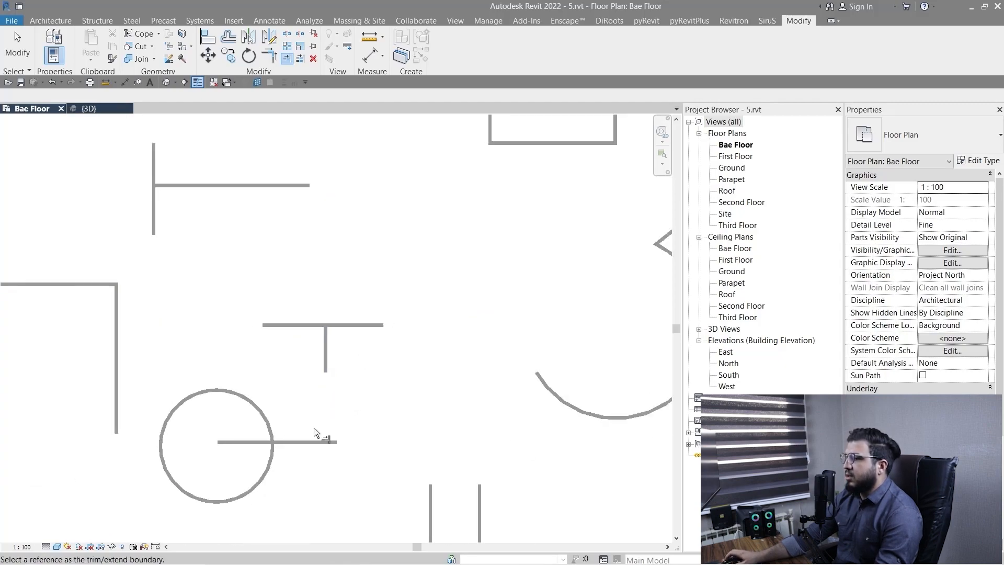
{"action": "scroll", "coordinate": [305, 479], "scroll_direction": "up", "scroll_amount": 3}
{"action": "middle_click_drag", "start_coordinate": [244, 524], "coordinate": [296, 315]}
{"action": "scroll", "coordinate": [346, 466], "scroll_direction": "down", "scroll_amount": 5}
{"action": "key", "text": "Escape"}
{"action": "scroll", "coordinate": [393, 378], "scroll_direction": "up", "scroll_amount": 3}
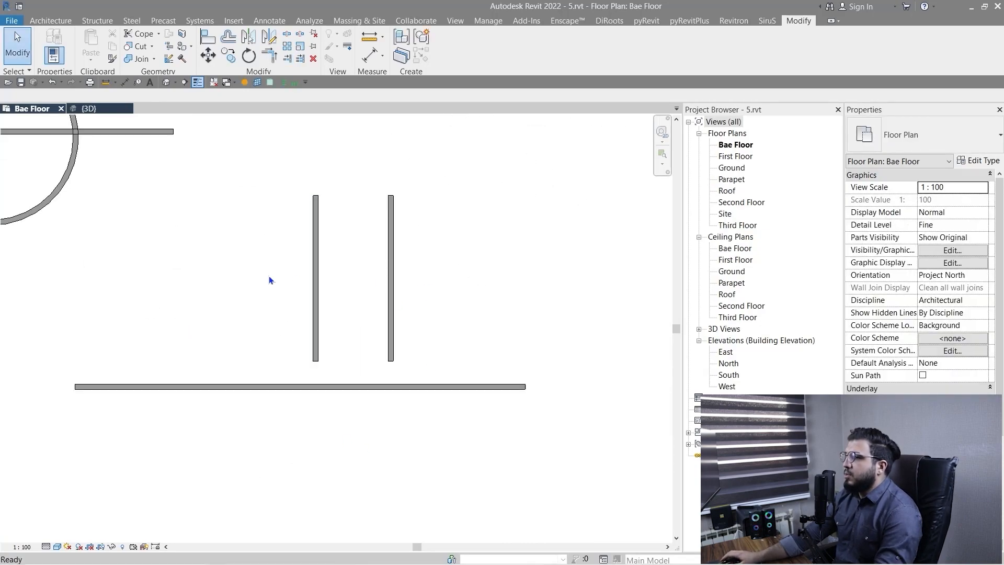
{"action": "key", "text": "w"}
{"action": "key", "text": "a"}
{"action": "left_click", "coordinate": [219, 196]}
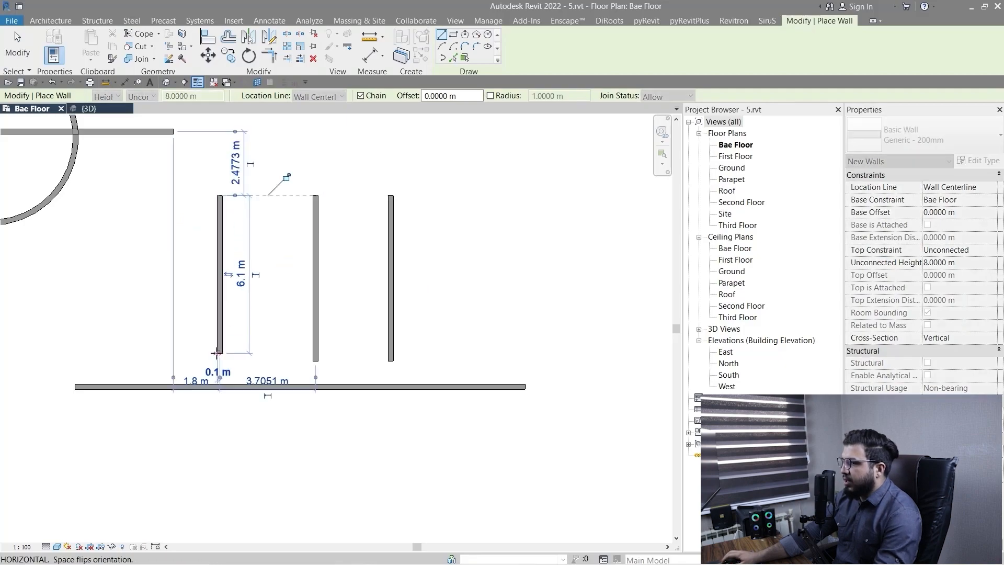
{"action": "left_click", "coordinate": [217, 353]}
{"action": "key", "text": "Escape"}
Draw a vertical wall about 4.2 m long beyond the row's left end and a shorter one beyond its right end, aligned at the top.
{"action": "left_click", "coordinate": [148, 196]}
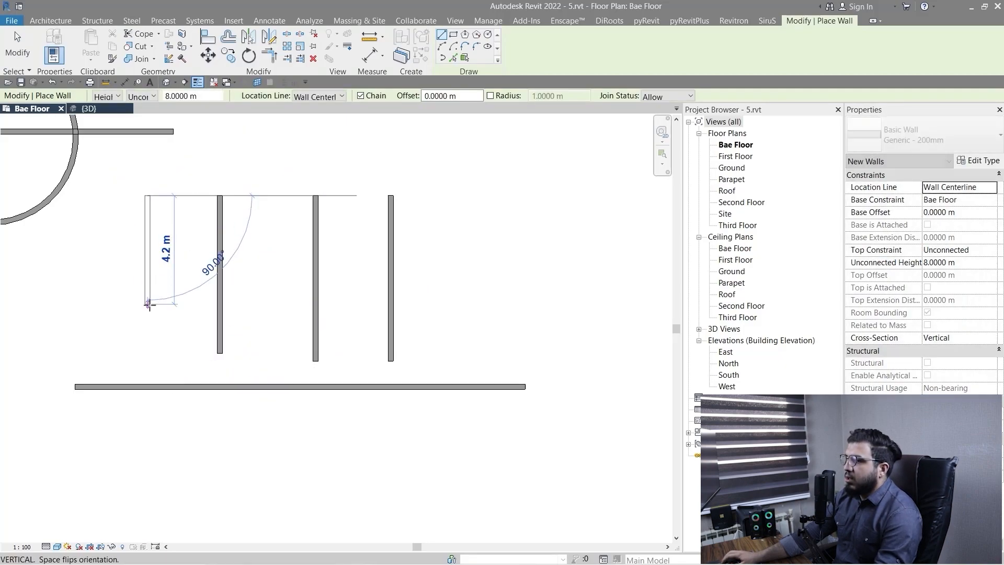
{"action": "left_click", "coordinate": [148, 304]}
{"action": "key", "text": "Escape"}
{"action": "left_click", "coordinate": [455, 196]}
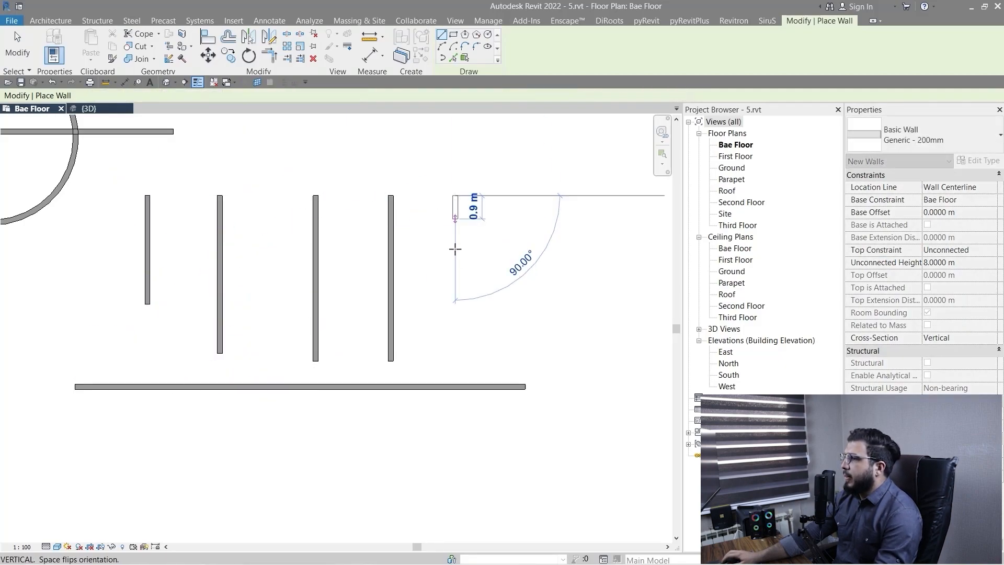
{"action": "left_click", "coordinate": [455, 250]}
{"action": "key", "text": "Escape"}
{"action": "scroll", "coordinate": [470, 331], "scroll_direction": "down", "scroll_amount": 3}
{"action": "key", "text": "Escape"}
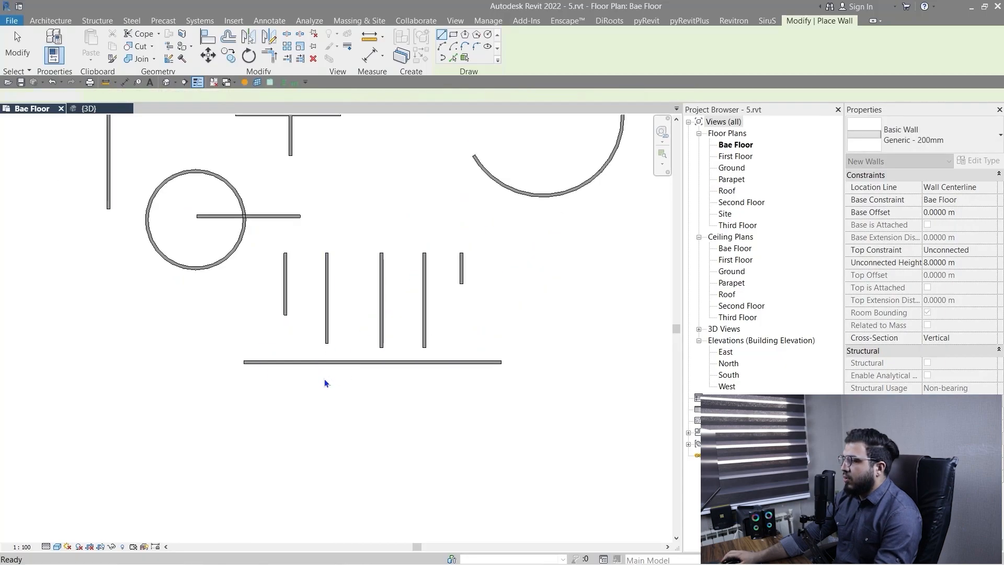
Extend the five vertical walls down to the long horizontal wall with Trim/Extend Multiple Elements.
{"action": "scroll", "coordinate": [324, 379], "scroll_direction": "up", "scroll_amount": 5}
{"action": "scroll", "coordinate": [347, 358], "scroll_direction": "down", "scroll_amount": 3}
{"action": "middle_click_drag", "start_coordinate": [378, 375], "coordinate": [344, 381]}
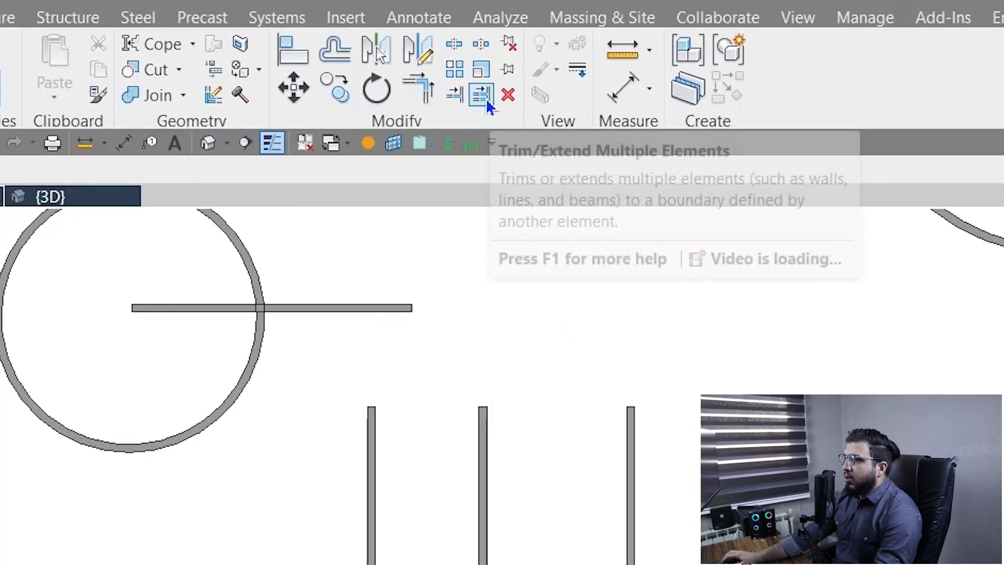
{"action": "left_click", "coordinate": [485, 102]}
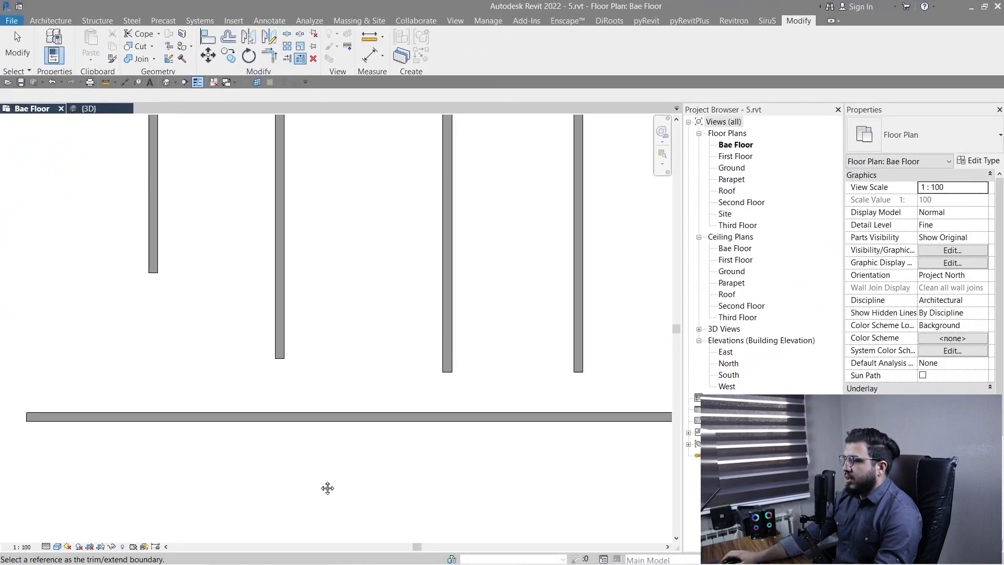
{"action": "scroll", "coordinate": [327, 488], "scroll_direction": "down", "scroll_amount": 2}
{"action": "left_click", "coordinate": [323, 432]}
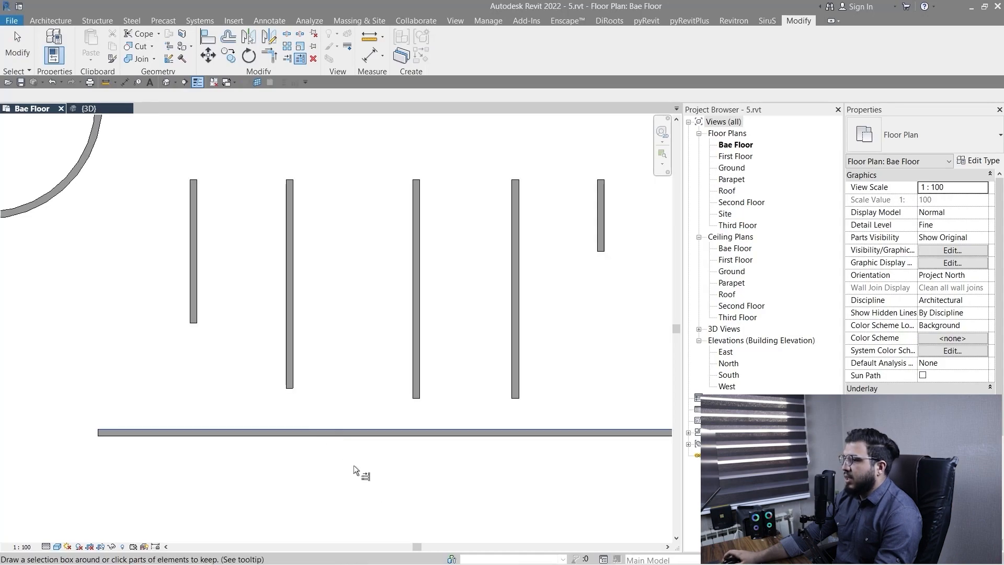
{"action": "scroll", "coordinate": [408, 502], "scroll_direction": "down", "scroll_amount": 2}
{"action": "middle_click_drag", "start_coordinate": [408, 502], "coordinate": [267, 453]}
{"action": "left_click_drag", "start_coordinate": [453, 253], "coordinate": [350, 284]}
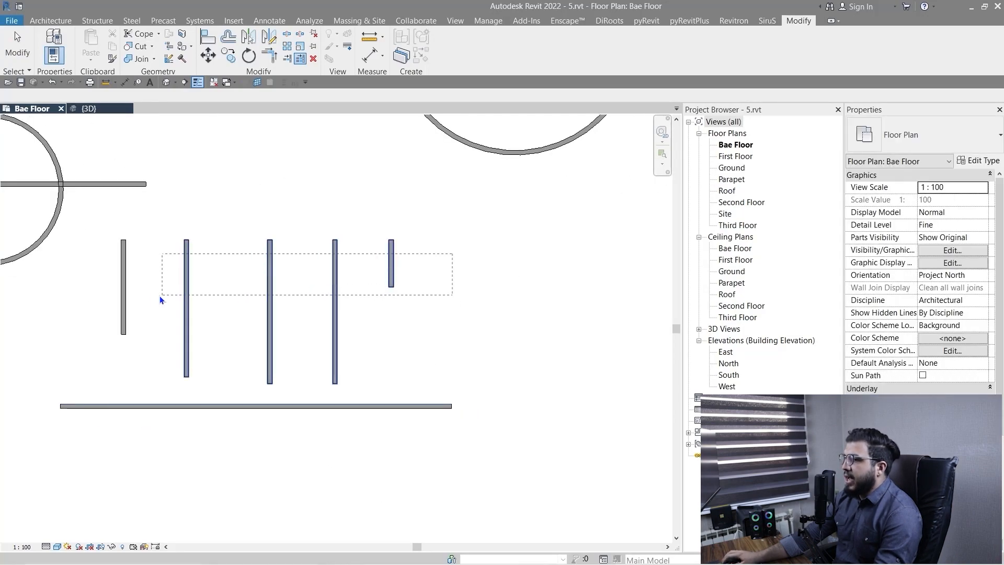
{"action": "left_click_drag", "start_coordinate": [97, 293], "coordinate": [108, 287]}
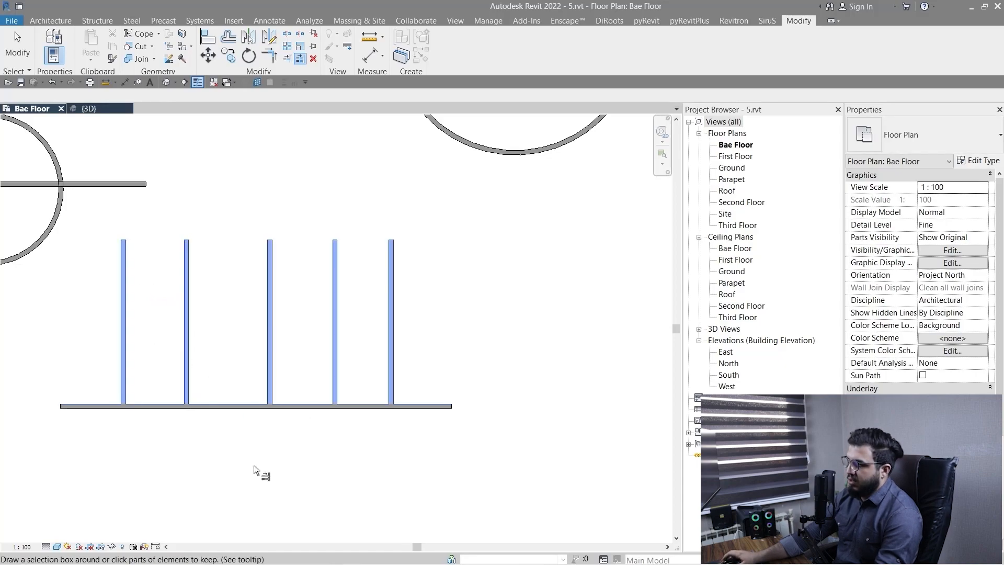
{"action": "scroll", "coordinate": [238, 463], "scroll_direction": "down", "scroll_amount": 1}
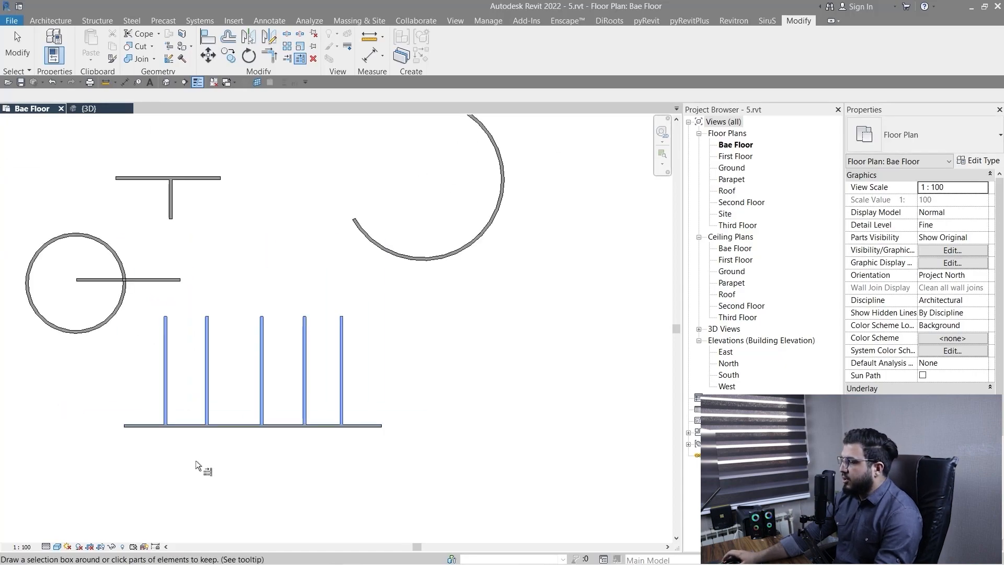
{"action": "scroll", "coordinate": [196, 460], "scroll_direction": "up", "scroll_amount": 2}
{"action": "key", "text": "Escape"}
{"action": "scroll", "coordinate": [196, 460], "scroll_direction": "down", "scroll_amount": 2}
{"action": "middle_click_drag", "start_coordinate": [193, 460], "coordinate": [238, 432]}
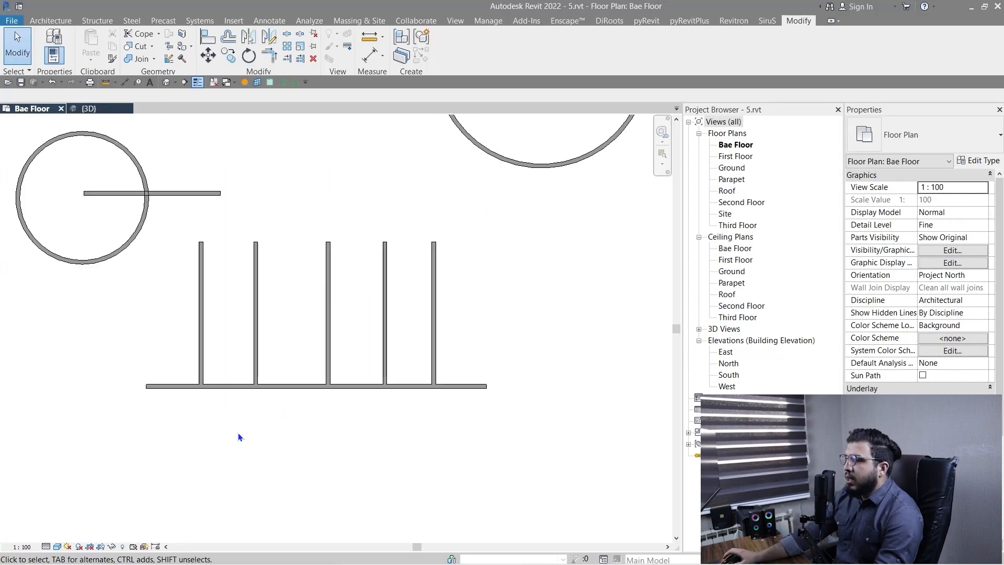
{"action": "scroll", "coordinate": [246, 404], "scroll_direction": "up", "scroll_amount": 2}
{"action": "scroll", "coordinate": [314, 418], "scroll_direction": "down", "scroll_amount": 2}
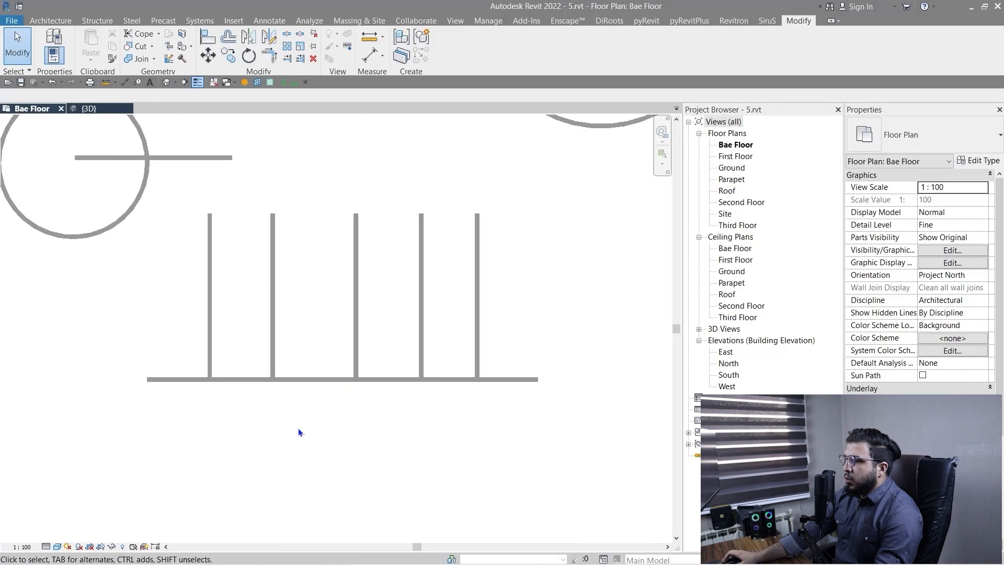
{"action": "scroll", "coordinate": [282, 460], "scroll_direction": "up", "scroll_amount": 4}
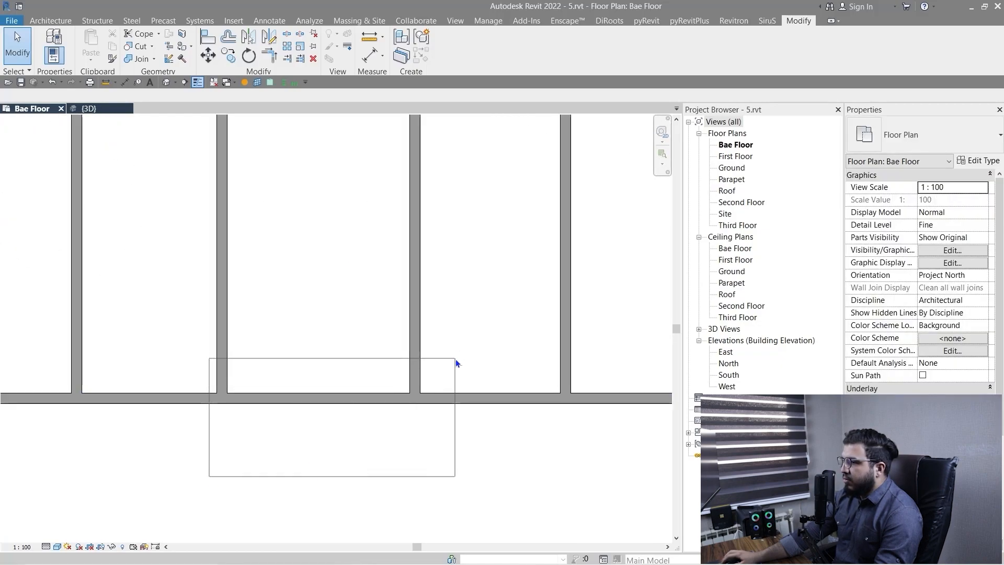
{"action": "scroll", "coordinate": [382, 432], "scroll_direction": "down", "scroll_amount": 2}
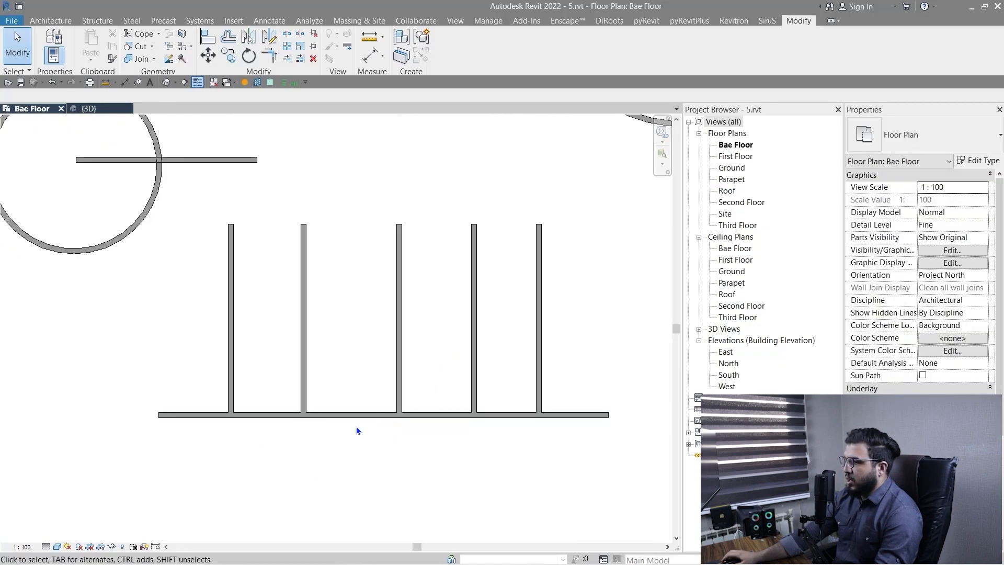
{"action": "scroll", "coordinate": [356, 427], "scroll_direction": "down", "scroll_amount": 2}
{"action": "scroll", "coordinate": [350, 418], "scroll_direction": "up", "scroll_amount": 4}
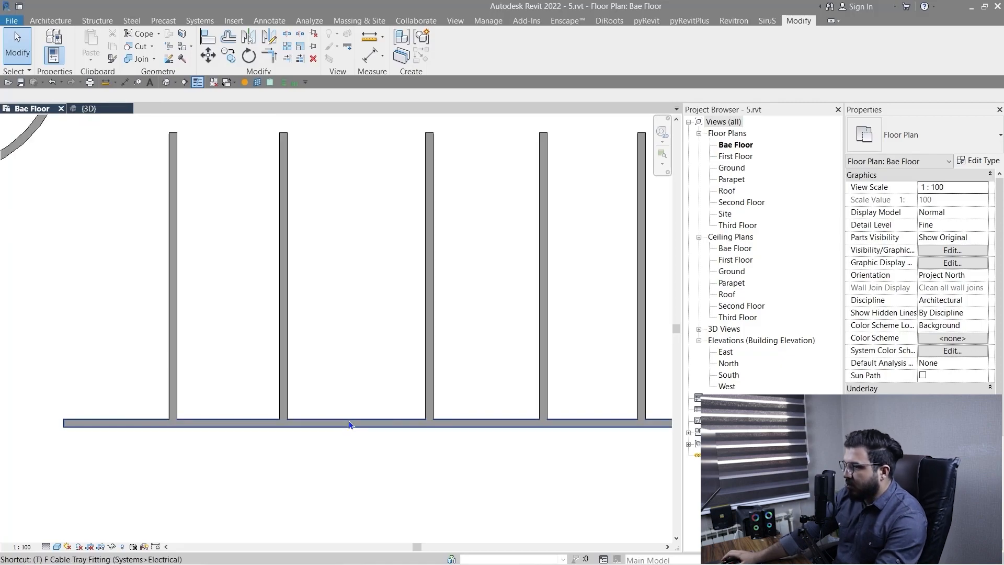
Try to trim the unsplit horizontal wall to a corner with the second vertical wall, keeping its left part.
{"action": "key", "text": "t"}
{"action": "key", "text": "r"}
{"action": "scroll", "coordinate": [299, 453], "scroll_direction": "down", "scroll_amount": 3}
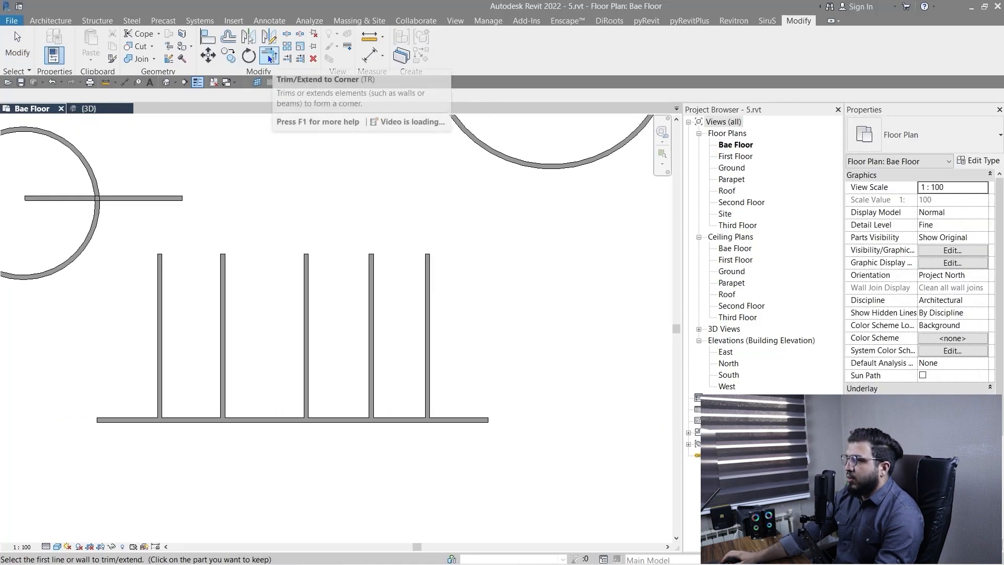
{"action": "scroll", "coordinate": [191, 527], "scroll_direction": "up", "scroll_amount": 3}
{"action": "left_click", "coordinate": [225, 348]}
{"action": "left_click", "coordinate": [250, 294]}
{"action": "scroll", "coordinate": [276, 361], "scroll_direction": "down", "scroll_amount": 2}
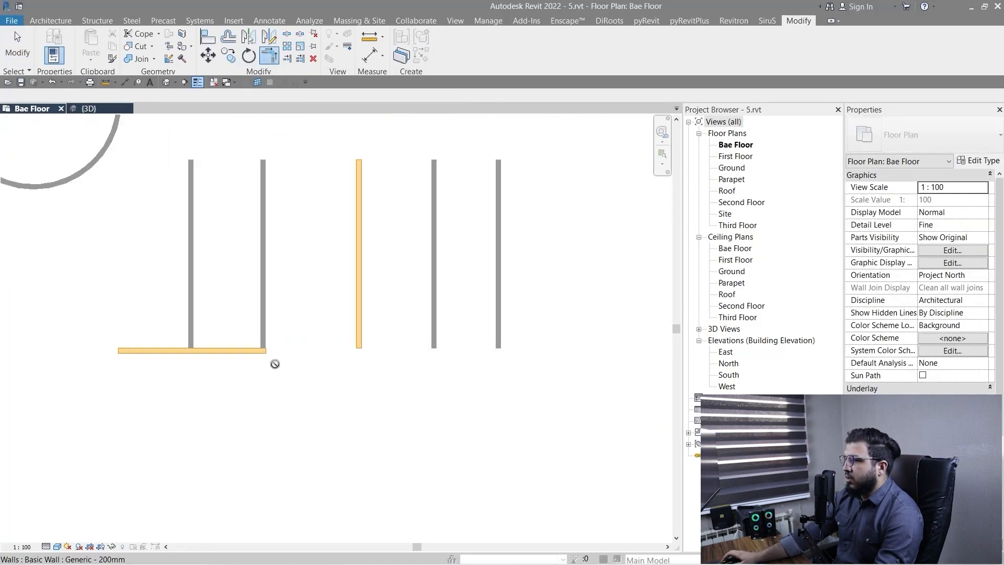
{"action": "left_click", "coordinate": [537, 435]}
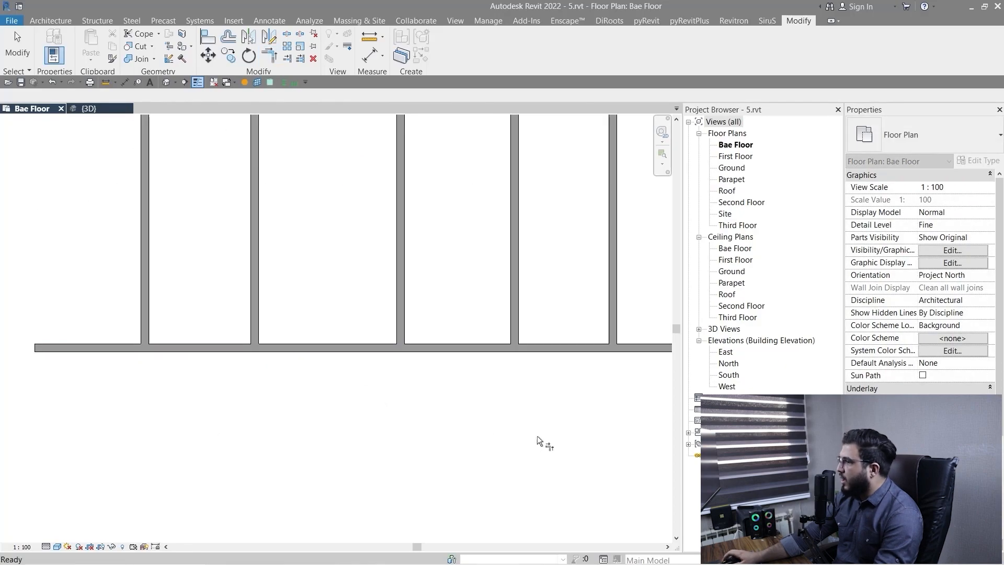
{"action": "scroll", "coordinate": [379, 382], "scroll_direction": "down", "scroll_amount": 3}
{"action": "middle_click_drag", "start_coordinate": [371, 396], "coordinate": [311, 434]}
{"action": "key", "text": "Escape"}
{"action": "scroll", "coordinate": [248, 425], "scroll_direction": "up", "scroll_amount": 3}
{"action": "left_click_drag", "start_coordinate": [190, 447], "coordinate": [496, 348]}
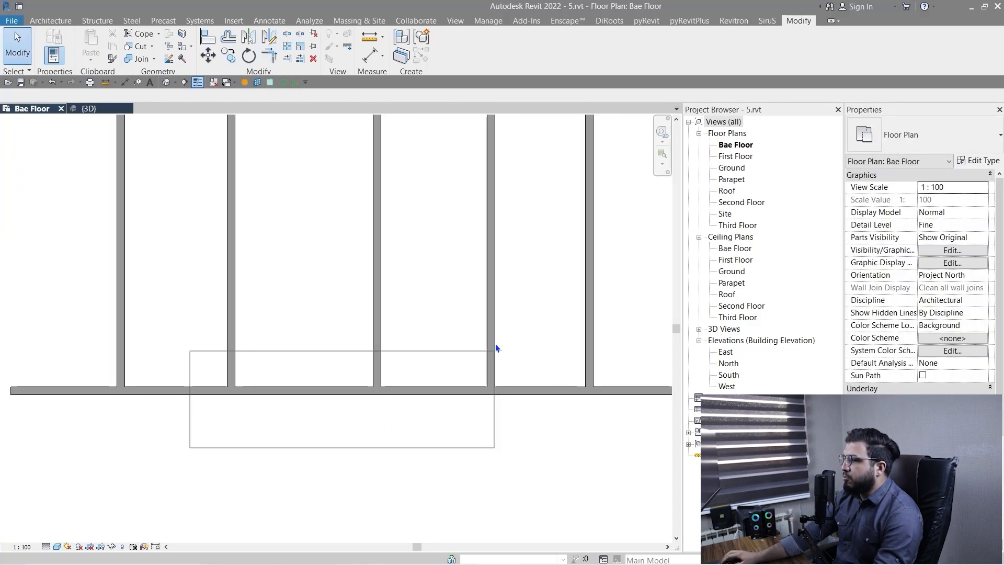
{"action": "left_click_drag", "start_coordinate": [328, 479], "coordinate": [390, 521]}
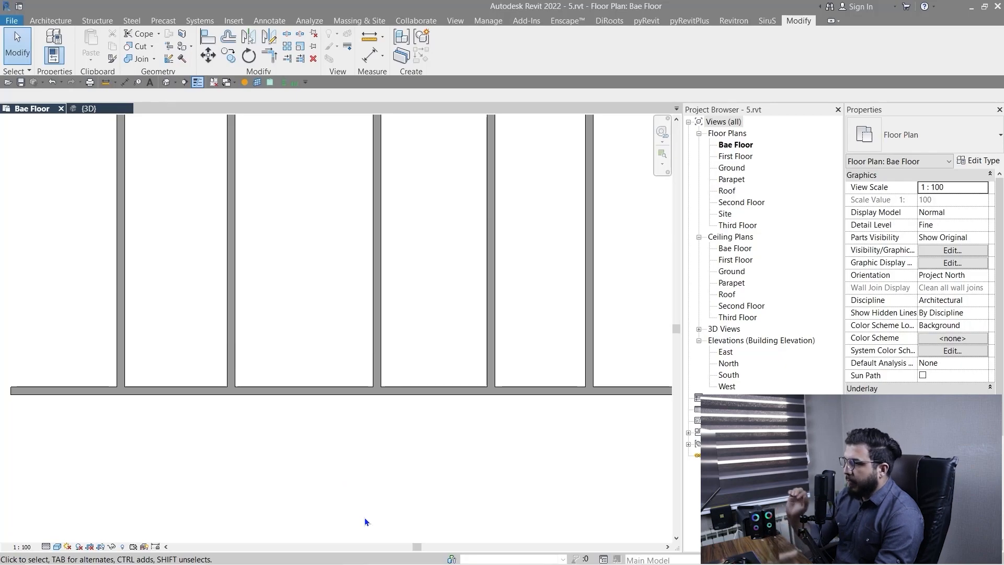
{"action": "scroll", "coordinate": [358, 504], "scroll_direction": "down", "scroll_amount": 3}
{"action": "mouse_move", "coordinate": [359, 504]}
{"action": "middle_mouse_down"}
{"action": "mouse_move", "coordinate": [343, 476]}
{"action": "mouse_move", "coordinate": [369, 493]}
{"action": "middle_mouse_up"}
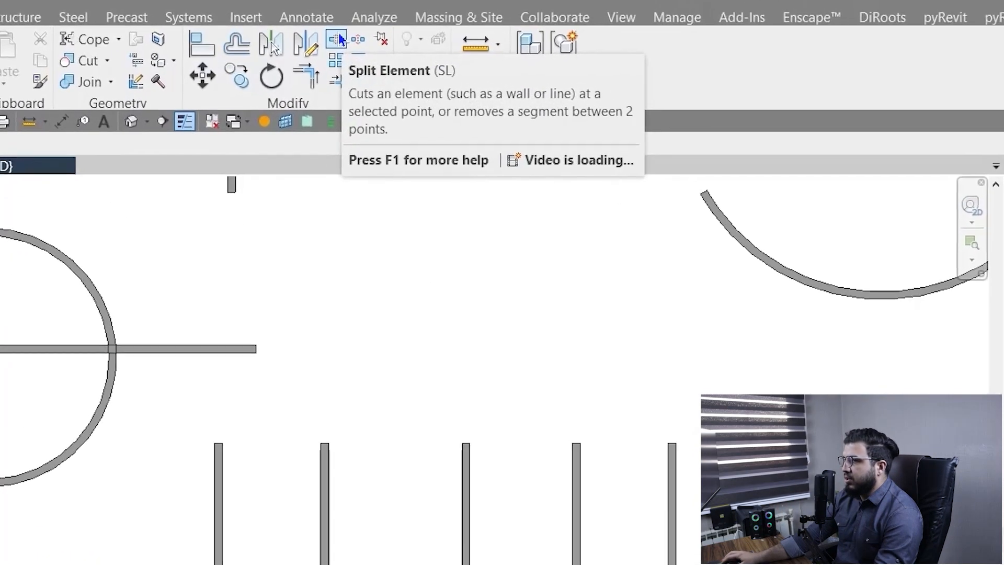
Split the horizontal wall about 7.5 m from its left end, between the second and third vertical walls.
{"action": "key", "text": "s"}
{"action": "key", "text": "l"}
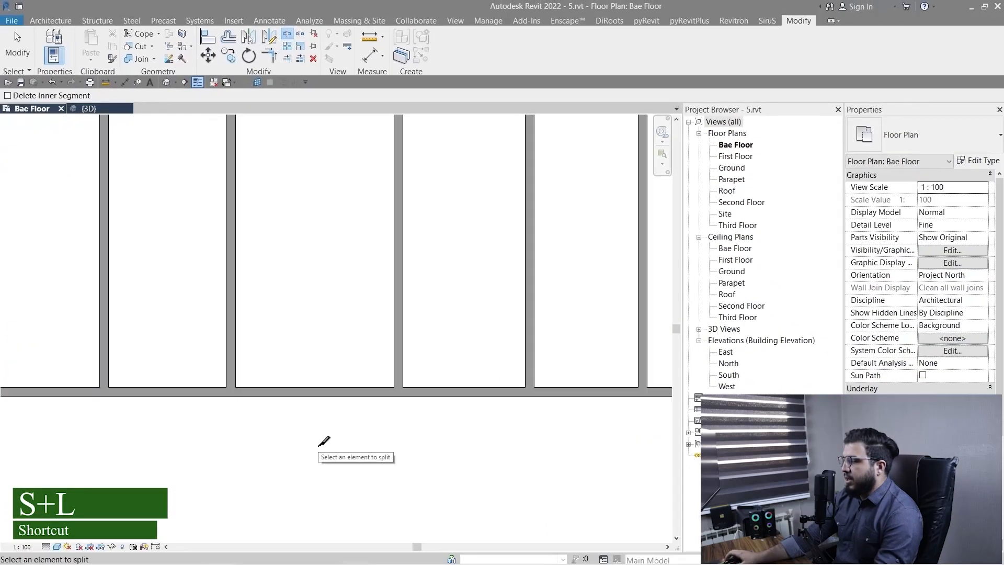
{"action": "scroll", "coordinate": [334, 446], "scroll_direction": "down", "scroll_amount": 2}
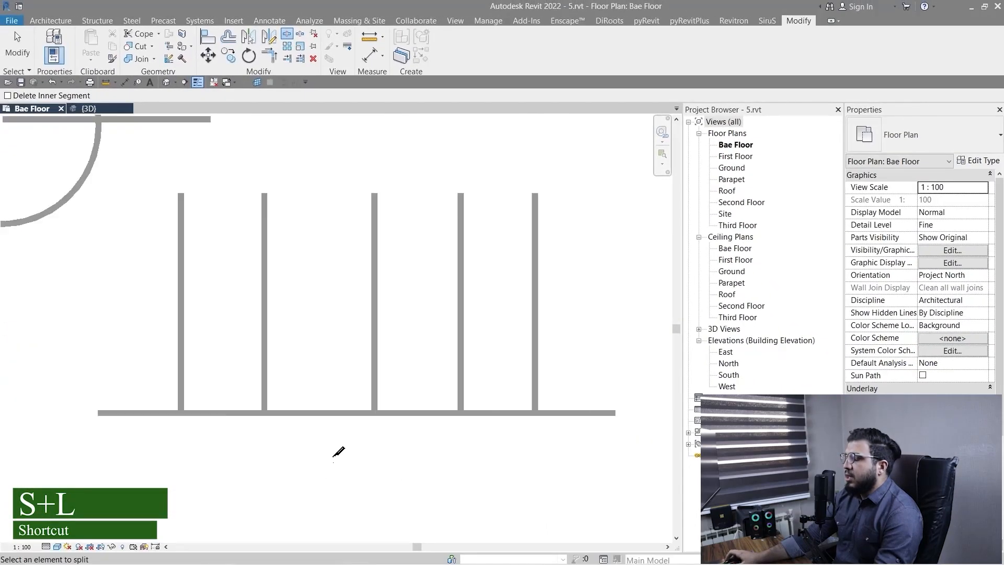
{"action": "scroll", "coordinate": [342, 464], "scroll_direction": "up", "scroll_amount": 2}
{"action": "scroll", "coordinate": [314, 445], "scroll_direction": "down", "scroll_amount": 2}
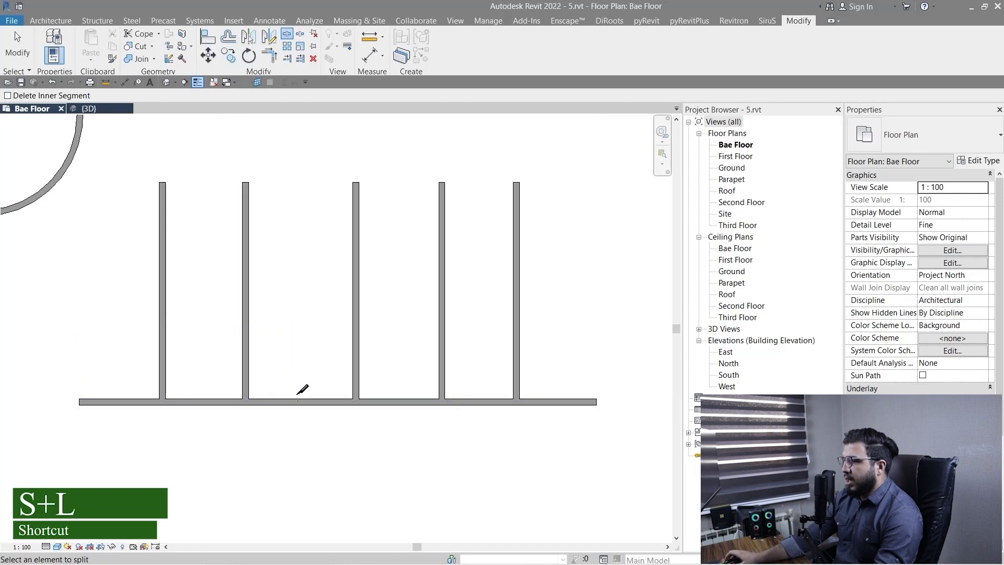
{"action": "scroll", "coordinate": [329, 403], "scroll_direction": "up", "scroll_amount": 3}
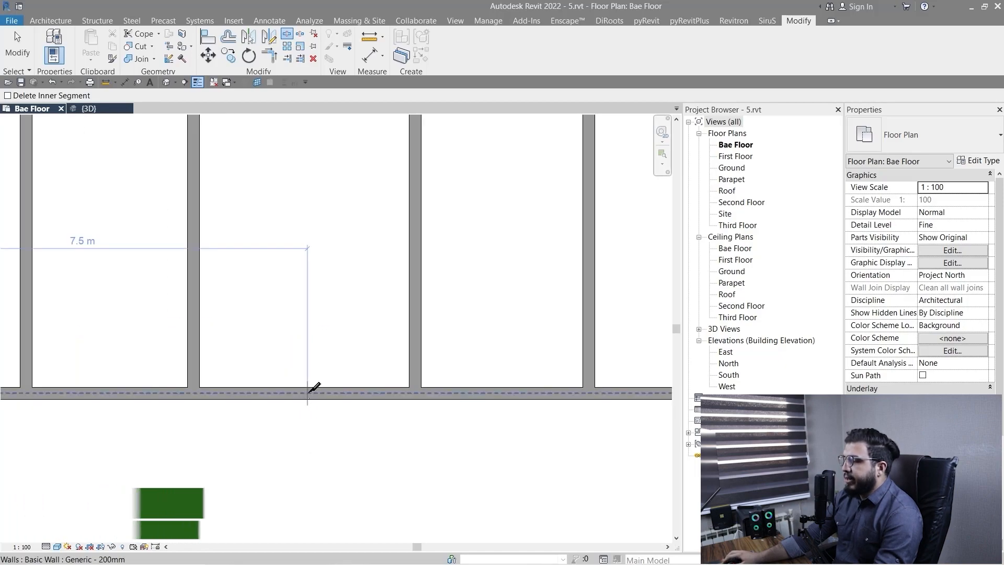
{"action": "left_click", "coordinate": [307, 392]}
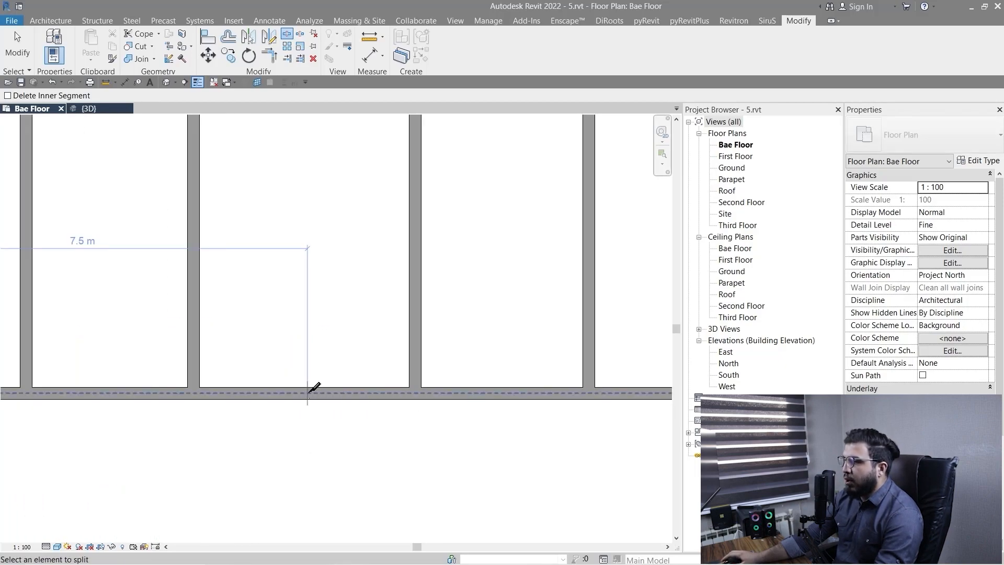
{"action": "key", "text": "Escape"}
{"action": "scroll", "coordinate": [312, 427], "scroll_direction": "up", "scroll_amount": 4}
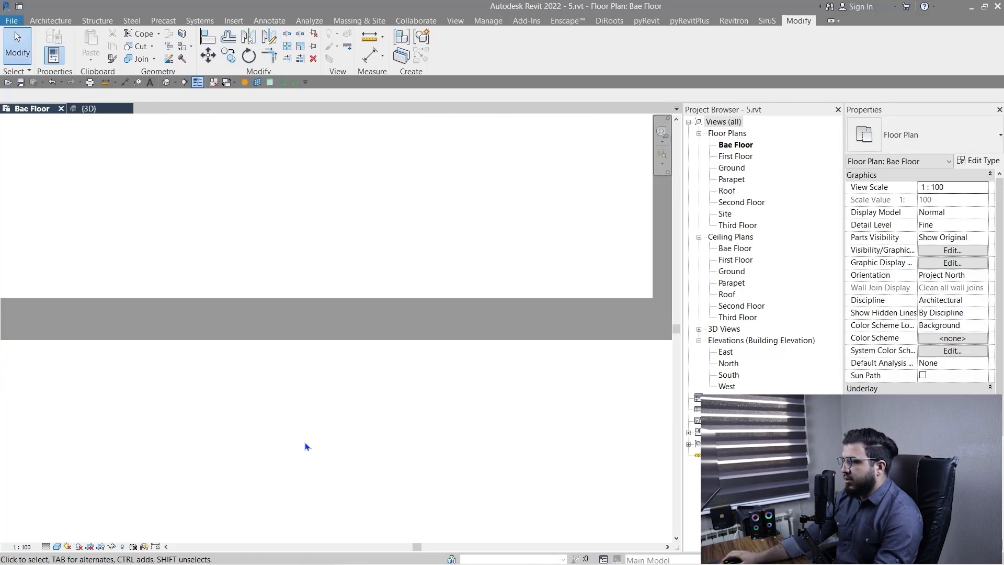
{"action": "scroll", "coordinate": [303, 303], "scroll_direction": "down", "scroll_amount": 4}
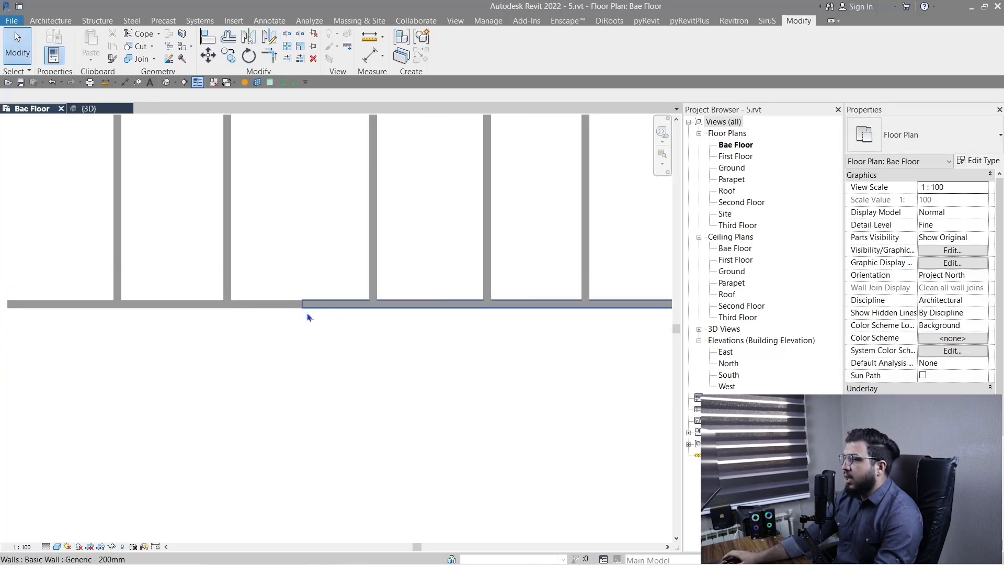
Trim the two split wall pieces to corners with the second and third vertical walls, opening the gap between them.
{"action": "left_click", "coordinate": [271, 61]}
{"action": "left_click", "coordinate": [199, 373]}
{"action": "left_click", "coordinate": [235, 321]}
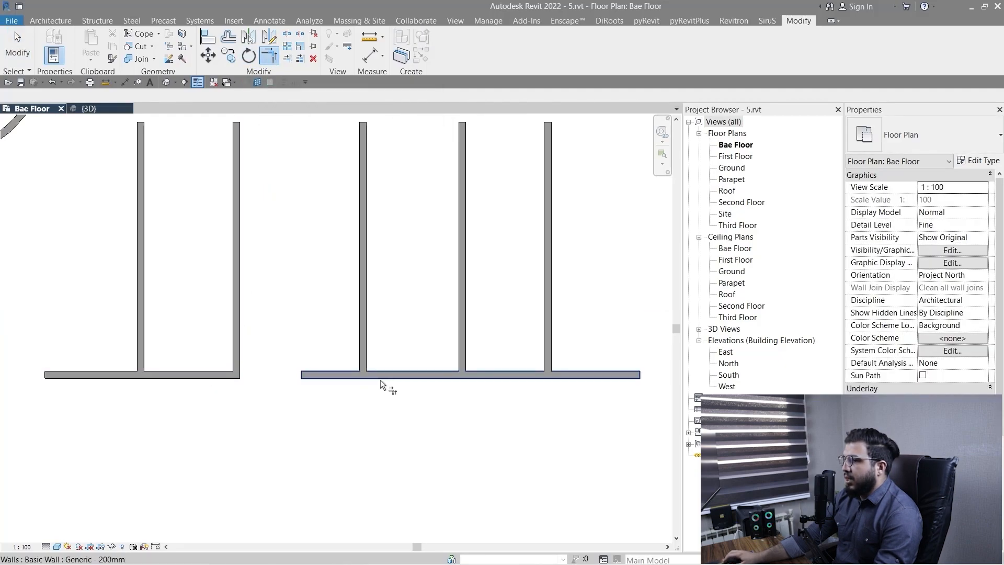
{"action": "left_click", "coordinate": [381, 384]}
{"action": "left_click", "coordinate": [366, 309]}
{"action": "scroll", "coordinate": [360, 398], "scroll_direction": "down", "scroll_amount": 3}
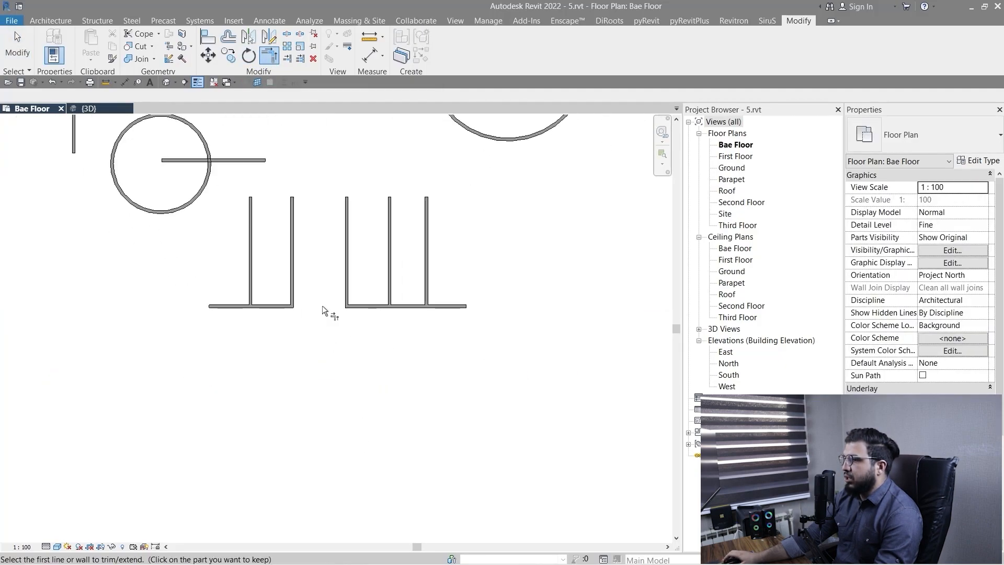
{"action": "scroll", "coordinate": [322, 307], "scroll_direction": "up", "scroll_amount": 5}
{"action": "scroll", "coordinate": [325, 308], "scroll_direction": "down", "scroll_amount": 3}
{"action": "middle_click_drag", "start_coordinate": [381, 413], "coordinate": [343, 373]}
{"action": "key", "text": "Escape"}
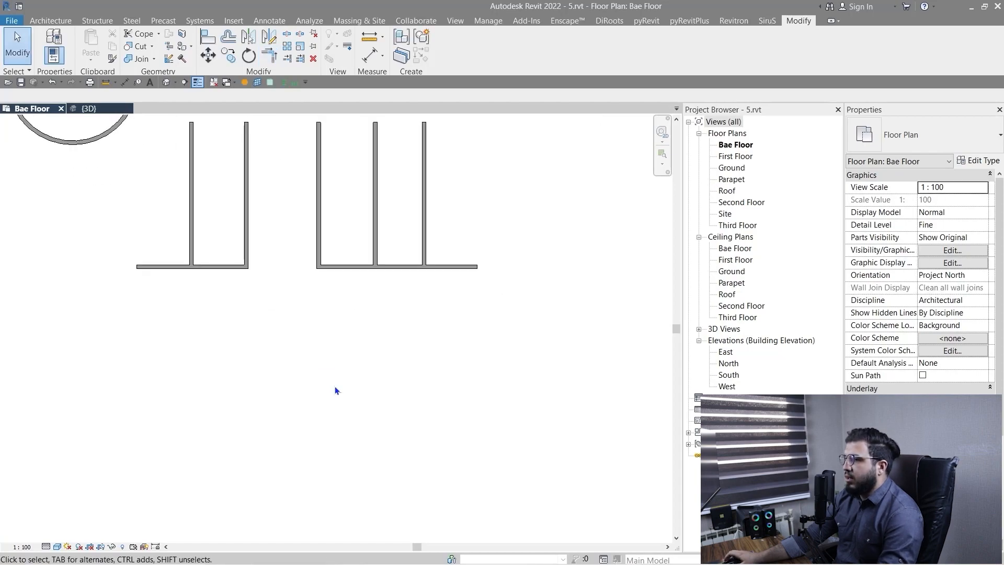
Copy both horizontal wall pieces straight down below the originals.
{"action": "left_click", "coordinate": [350, 267]}
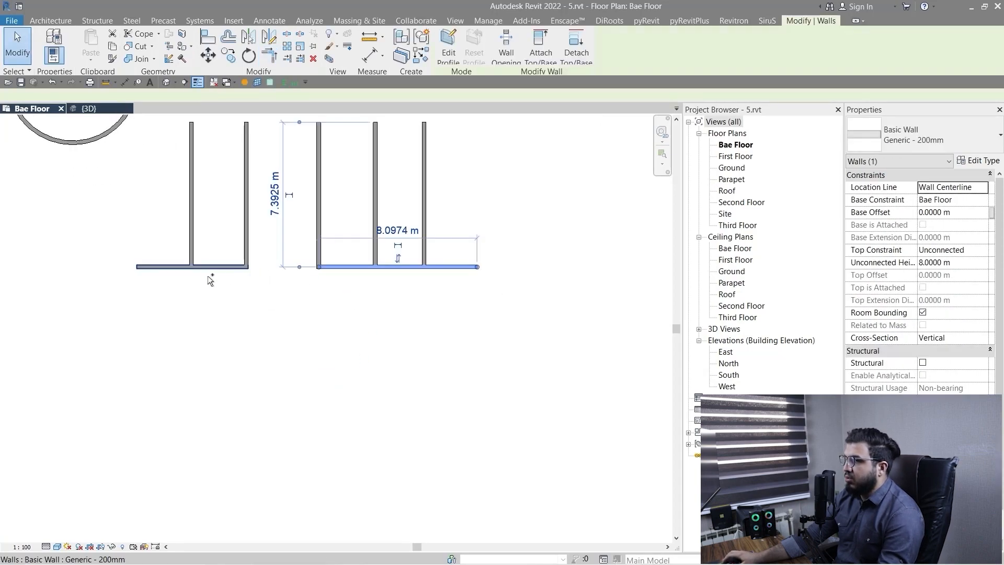
{"action": "left_click", "coordinate": [209, 277], "text": "ctrl"}
{"action": "left_click", "coordinate": [228, 52]}
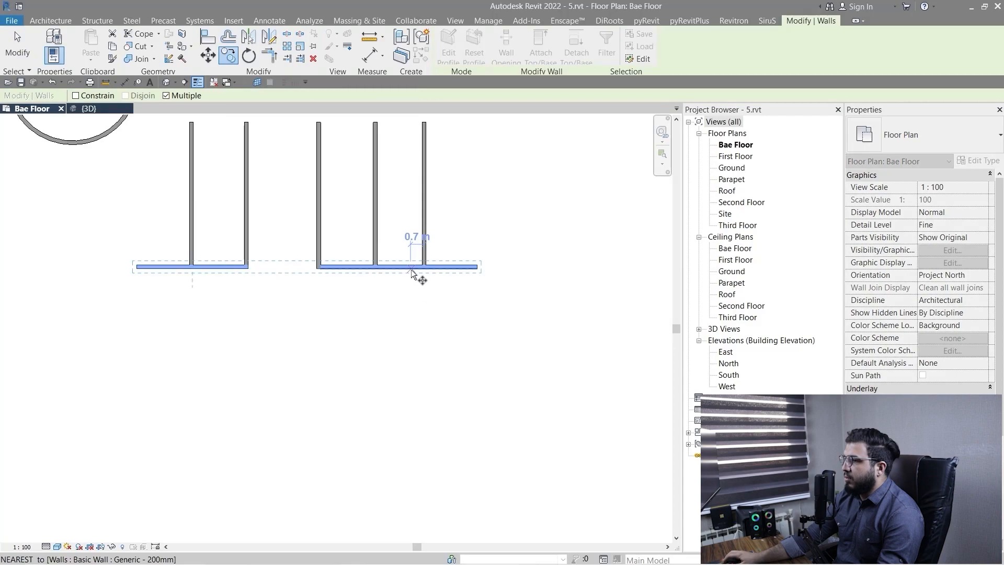
{"action": "left_click", "coordinate": [411, 268]}
{"action": "left_click", "coordinate": [419, 369]}
{"action": "key", "text": "Escape"}
{"action": "key", "text": "Escape"}
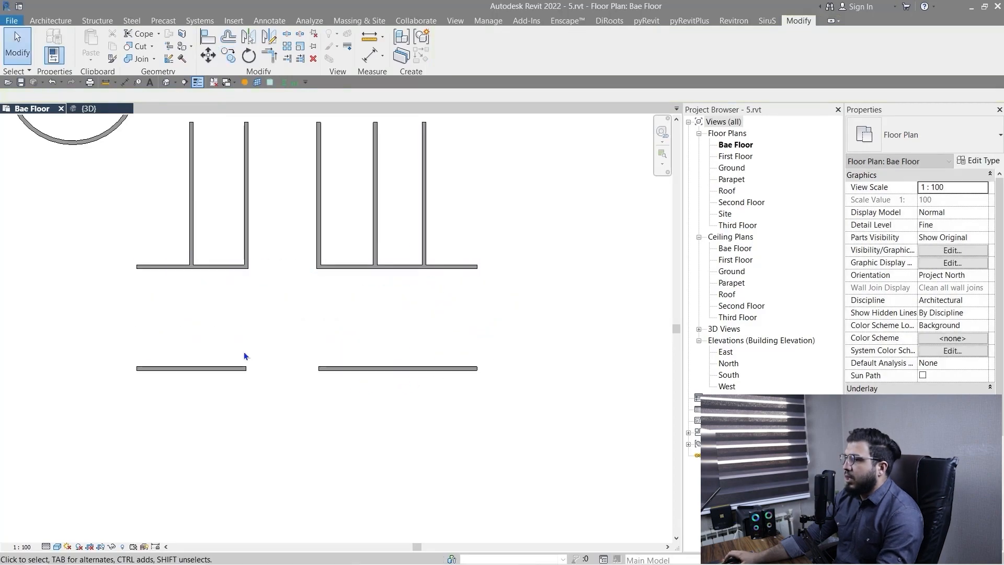
Extend the second and third vertical walls down to form corners with the two copied horizontal walls.
{"action": "middle_click_drag", "start_coordinate": [244, 353], "coordinate": [275, 393]}
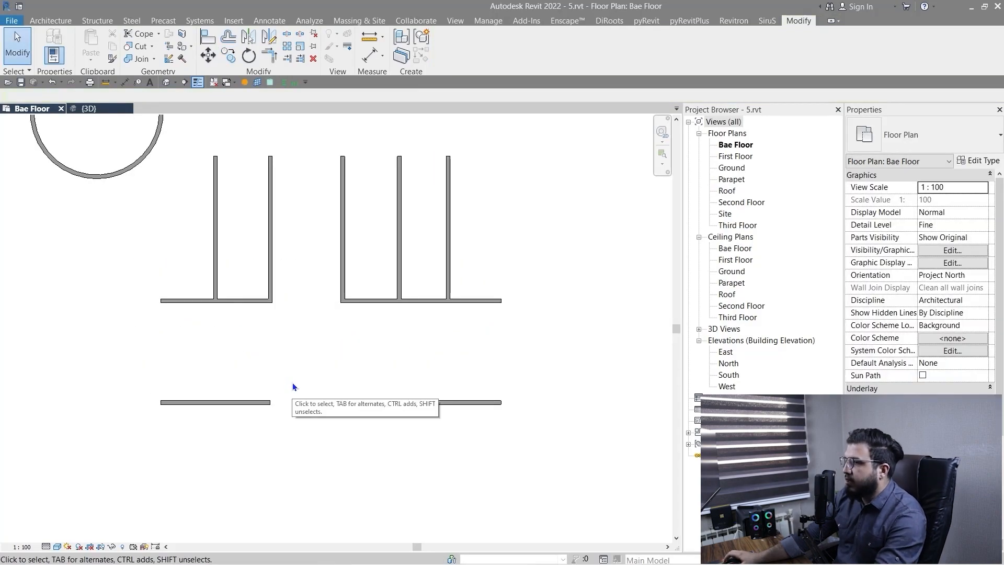
{"action": "key", "text": "t"}
{"action": "key", "text": "r"}
{"action": "left_click", "coordinate": [271, 240]}
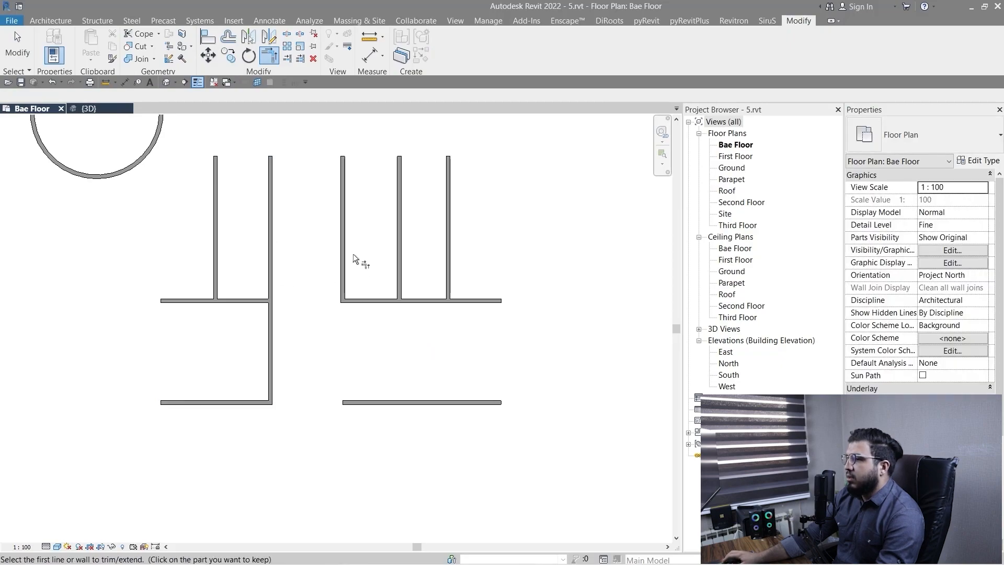
{"action": "left_click", "coordinate": [343, 252]}
{"action": "left_click", "coordinate": [394, 403]}
{"action": "key", "text": "Escape"}
{"action": "scroll", "coordinate": [363, 328], "scroll_direction": "down", "scroll_amount": 3}
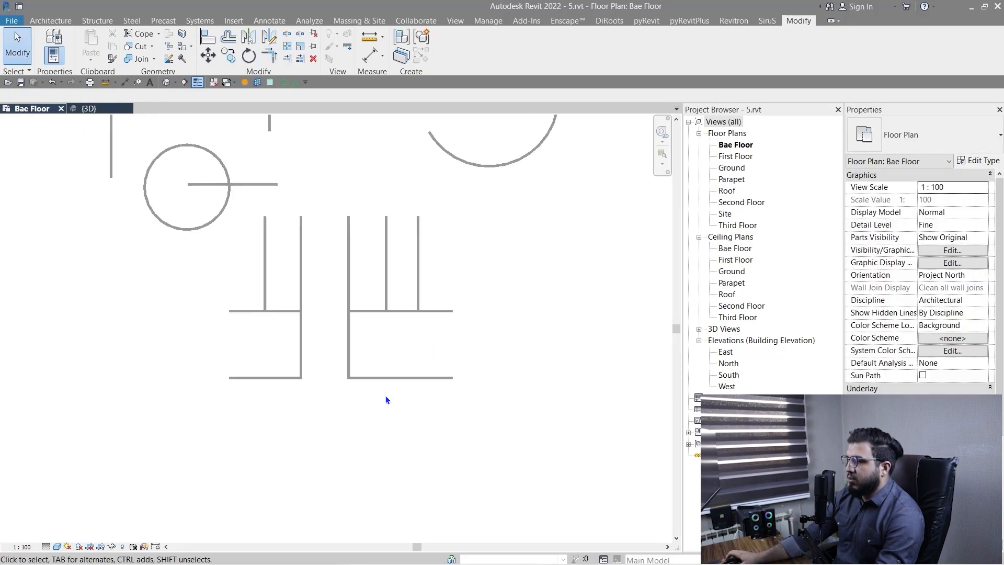
{"action": "middle_click_drag", "start_coordinate": [369, 408], "coordinate": [331, 334]}
{"action": "scroll", "coordinate": [297, 331], "scroll_direction": "up", "scroll_amount": 5}
{"action": "scroll", "coordinate": [318, 338], "scroll_direction": "down", "scroll_amount": 3}
{"action": "scroll", "coordinate": [327, 347], "scroll_direction": "down", "scroll_amount": 3}
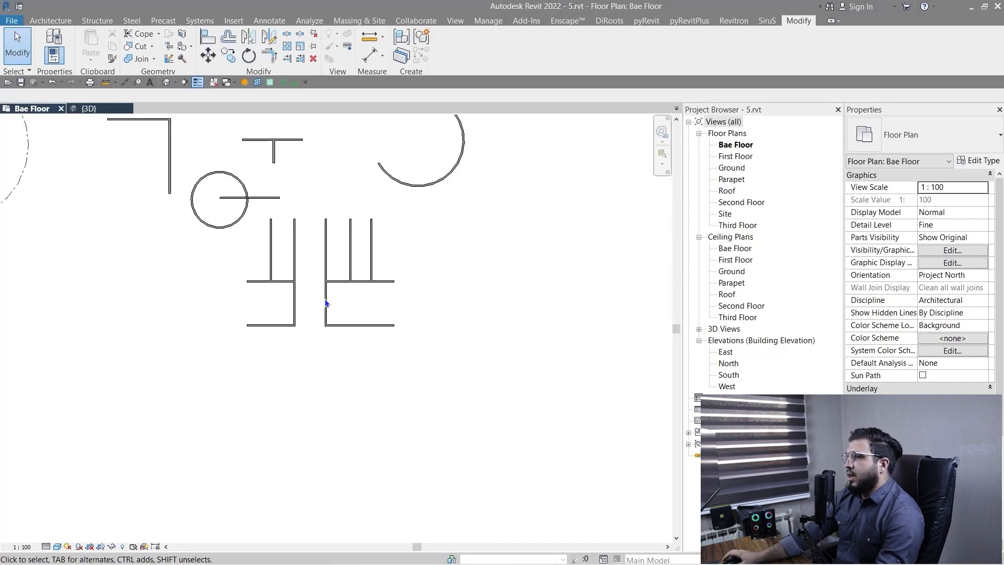
{"action": "scroll", "coordinate": [298, 204], "scroll_direction": "up", "scroll_amount": 2}
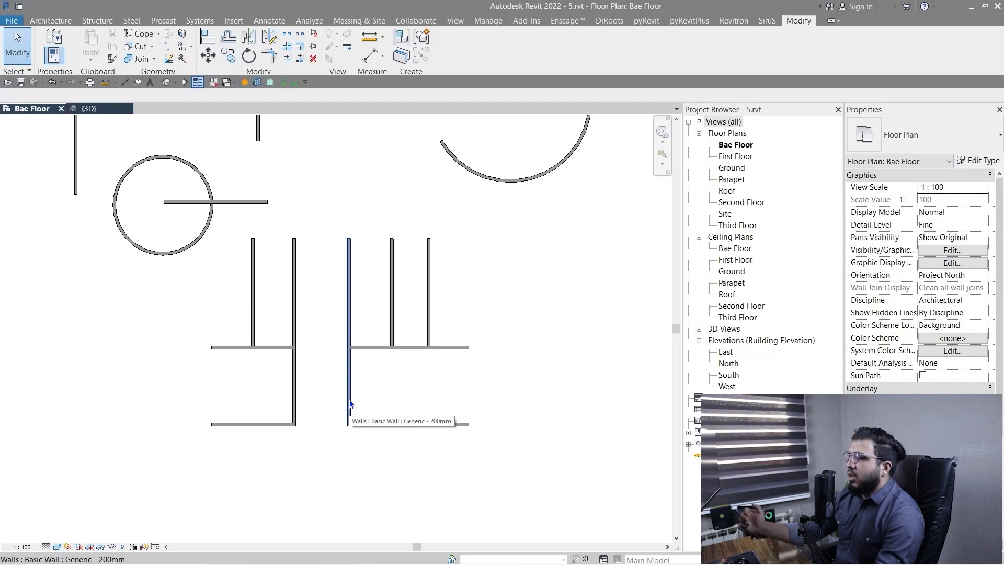
Place three M_Desk 1525 x 762mm components at separate spots below the horizontal wall of the sideways T-shaped wall pair.
{"action": "scroll", "coordinate": [363, 396], "scroll_direction": "down", "scroll_amount": 2}
{"action": "middle_click_drag", "start_coordinate": [281, 390], "coordinate": [156, 460]}
{"action": "scroll", "coordinate": [317, 281], "scroll_direction": "up", "scroll_amount": 2}
{"action": "middle_click_drag", "start_coordinate": [317, 281], "coordinate": [452, 382]}
{"action": "scroll", "coordinate": [395, 330], "scroll_direction": "down", "scroll_amount": 3}
{"action": "middle_click_drag", "start_coordinate": [214, 299], "coordinate": [274, 314]}
{"action": "scroll", "coordinate": [274, 313], "scroll_direction": "up", "scroll_amount": 6}
{"action": "middle_click_drag", "start_coordinate": [350, 333], "coordinate": [188, 385]}
{"action": "left_click", "coordinate": [59, 21]}
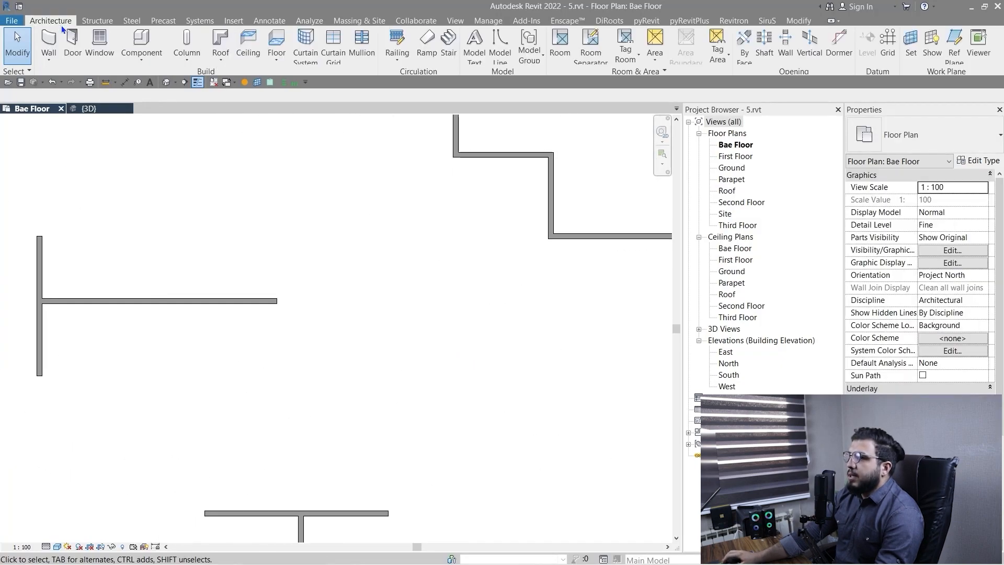
{"action": "left_click", "coordinate": [145, 62]}
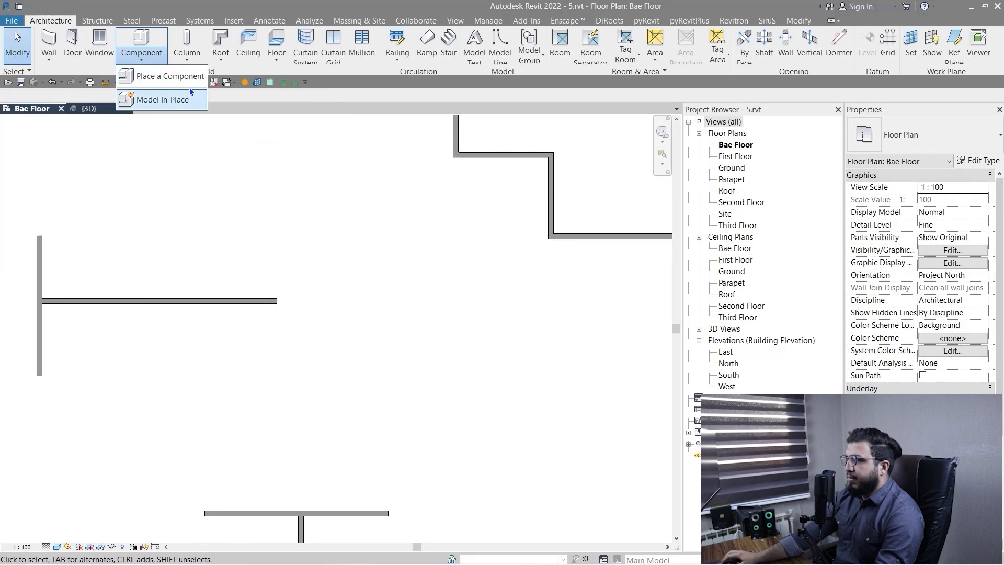
{"action": "left_click", "coordinate": [180, 75]}
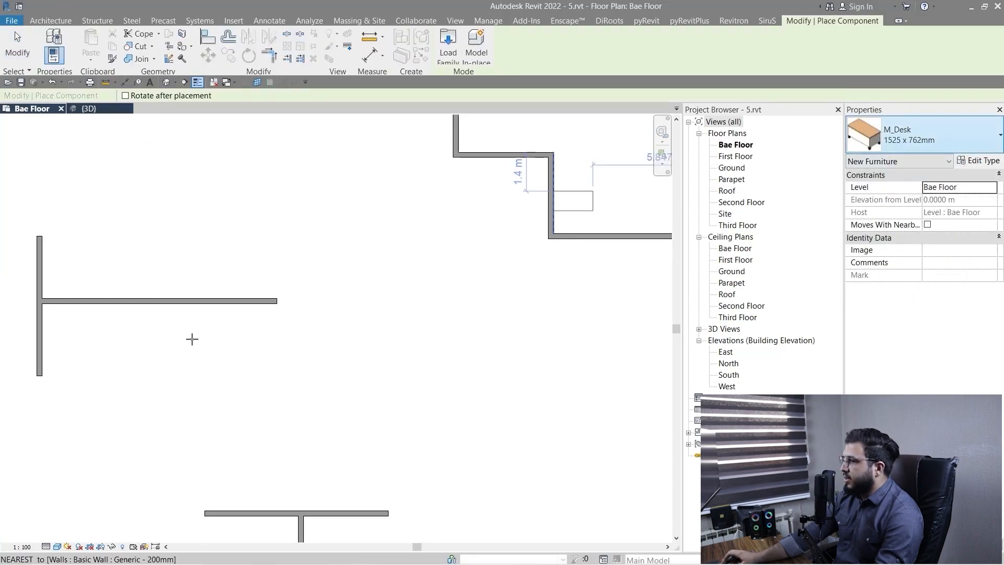
{"action": "scroll", "coordinate": [127, 347], "scroll_direction": "up", "scroll_amount": 2}
{"action": "middle_click_drag", "start_coordinate": [127, 348], "coordinate": [390, 343]}
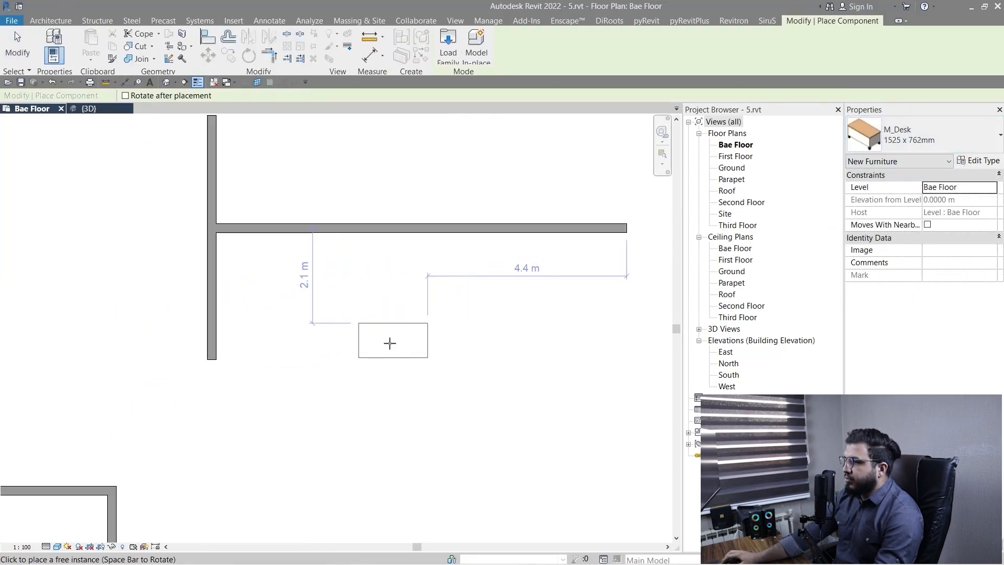
{"action": "left_click", "coordinate": [390, 343]}
{"action": "left_click", "coordinate": [524, 401]}
{"action": "scroll", "coordinate": [573, 421], "scroll_direction": "down", "scroll_amount": 1}
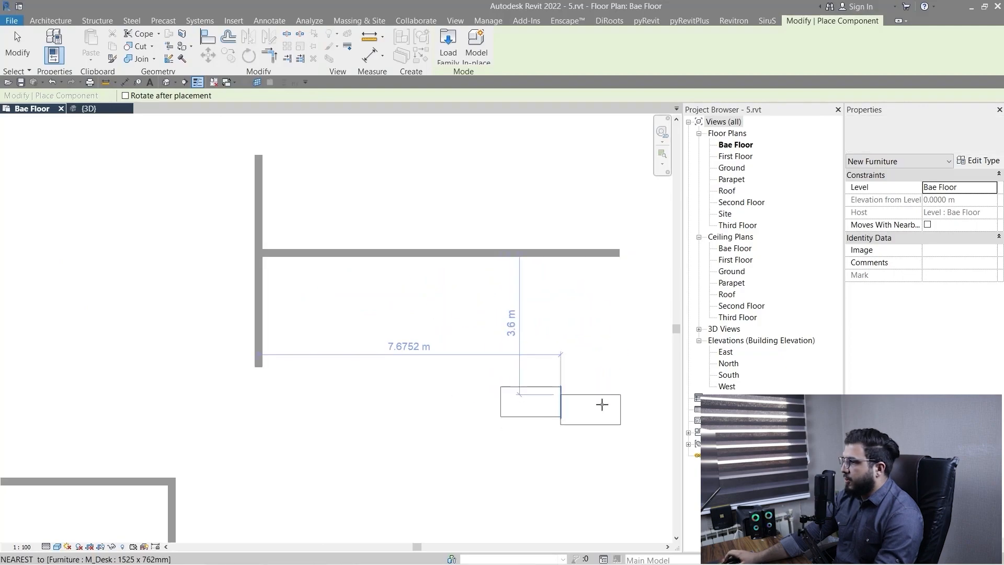
{"action": "middle_click_drag", "start_coordinate": [602, 404], "coordinate": [417, 385]}
{"action": "left_click", "coordinate": [220, 340]}
{"action": "left_click", "coordinate": [466, 351]}
{"action": "key", "text": "Escape"}
{"action": "key", "text": "Escape"}
{"action": "scroll", "coordinate": [430, 410], "scroll_direction": "down", "scroll_amount": 2}
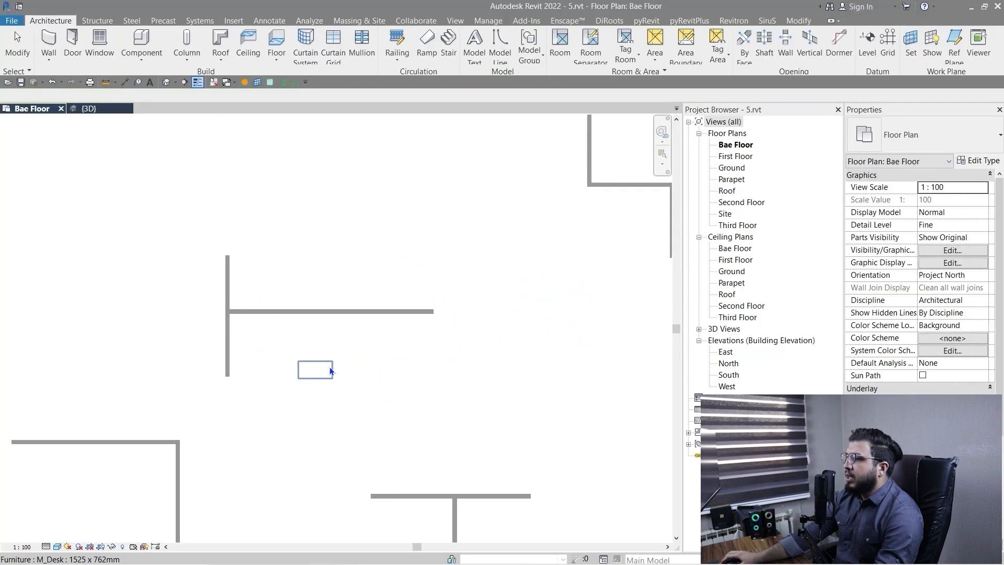
{"action": "scroll", "coordinate": [329, 367], "scroll_direction": "up", "scroll_amount": 2}
{"action": "middle_click_drag", "start_coordinate": [507, 420], "coordinate": [463, 410]}
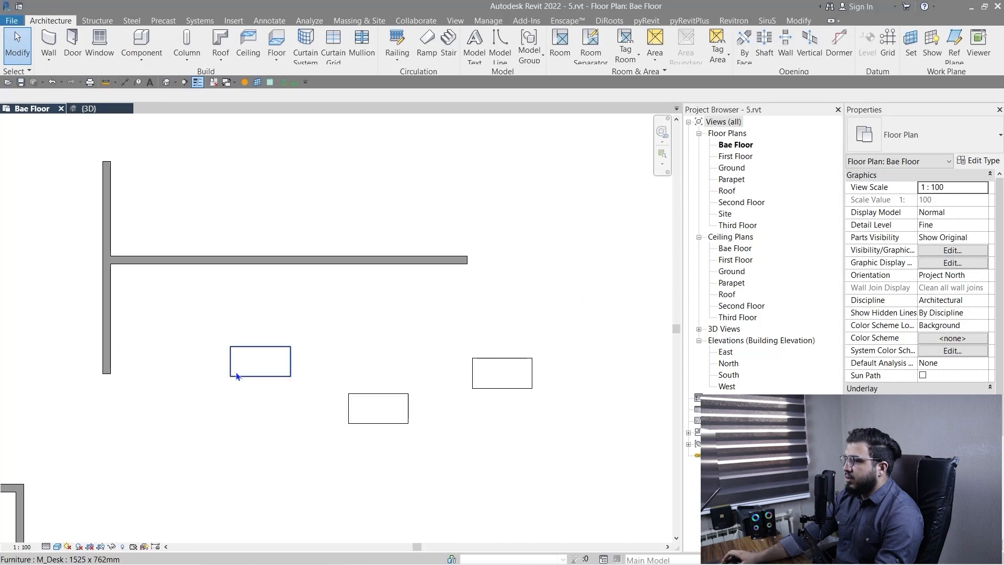
{"action": "scroll", "coordinate": [269, 356], "scroll_direction": "up", "scroll_amount": 4}
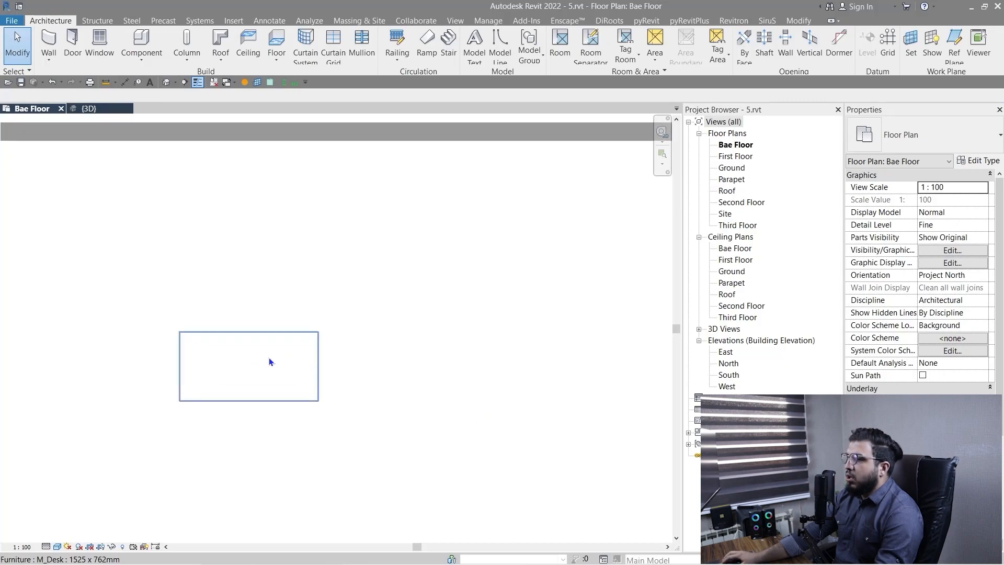
{"action": "left_click", "coordinate": [269, 357]}
{"action": "scroll", "coordinate": [269, 357], "scroll_direction": "down", "scroll_amount": 3}
{"action": "left_click", "coordinate": [371, 292]}
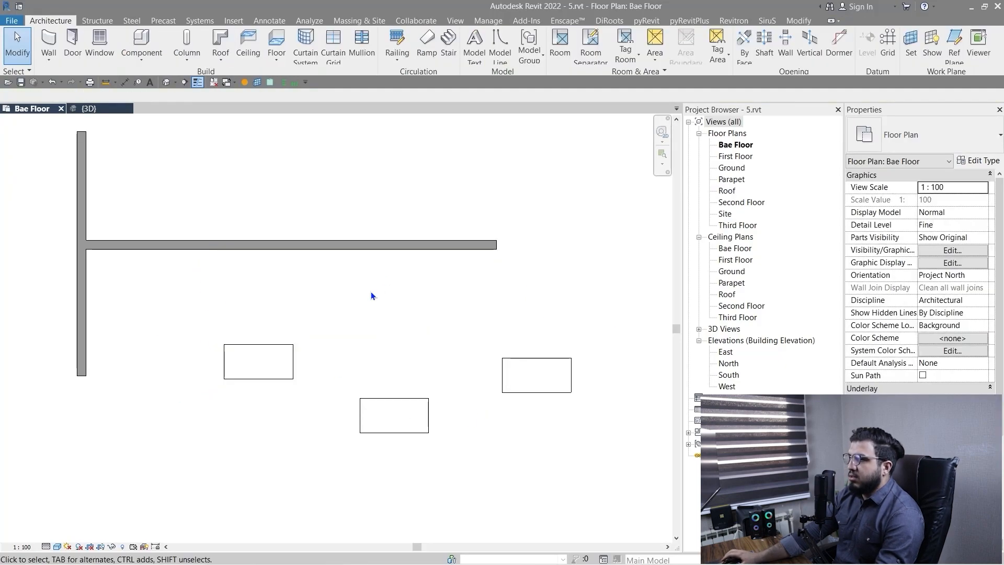
Align the top edge of the desk nearest the vertical wall with the horizontal wall's lower face.
{"action": "left_click", "coordinate": [798, 21]}
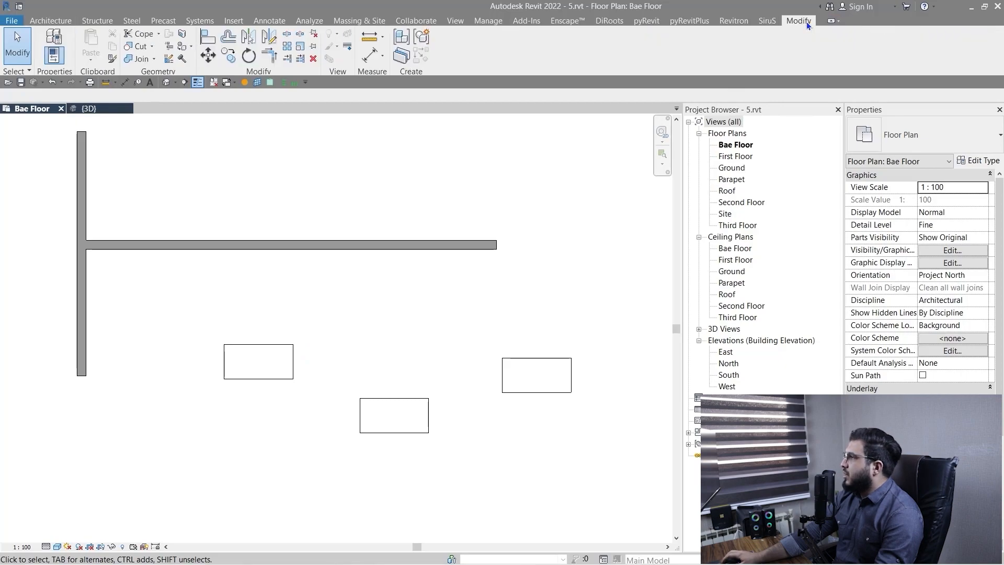
{"action": "left_click", "coordinate": [208, 42]}
{"action": "scroll", "coordinate": [259, 282], "scroll_direction": "up", "scroll_amount": 3}
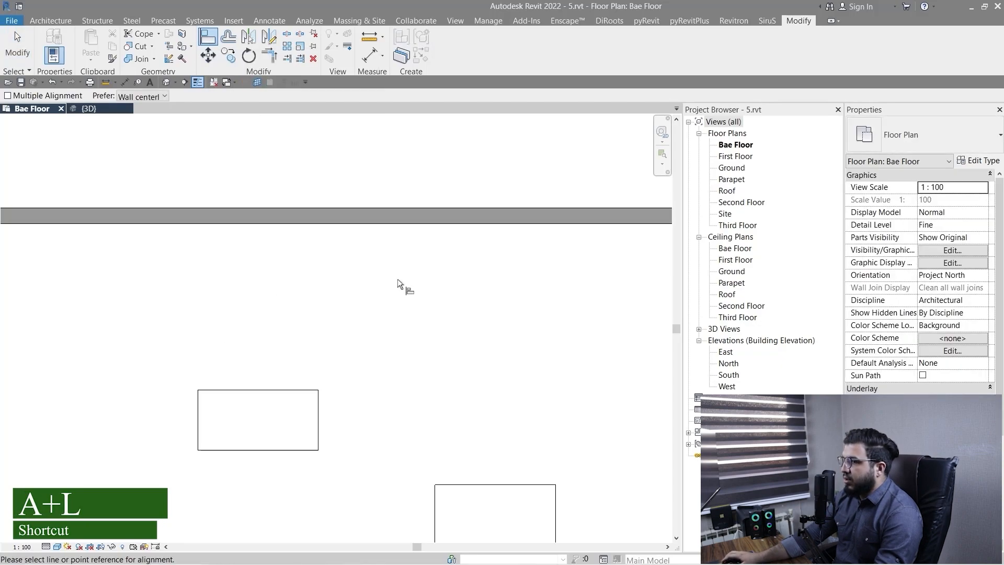
{"action": "scroll", "coordinate": [340, 287], "scroll_direction": "down", "scroll_amount": 1}
{"action": "middle_click_drag", "start_coordinate": [436, 340], "coordinate": [435, 317]}
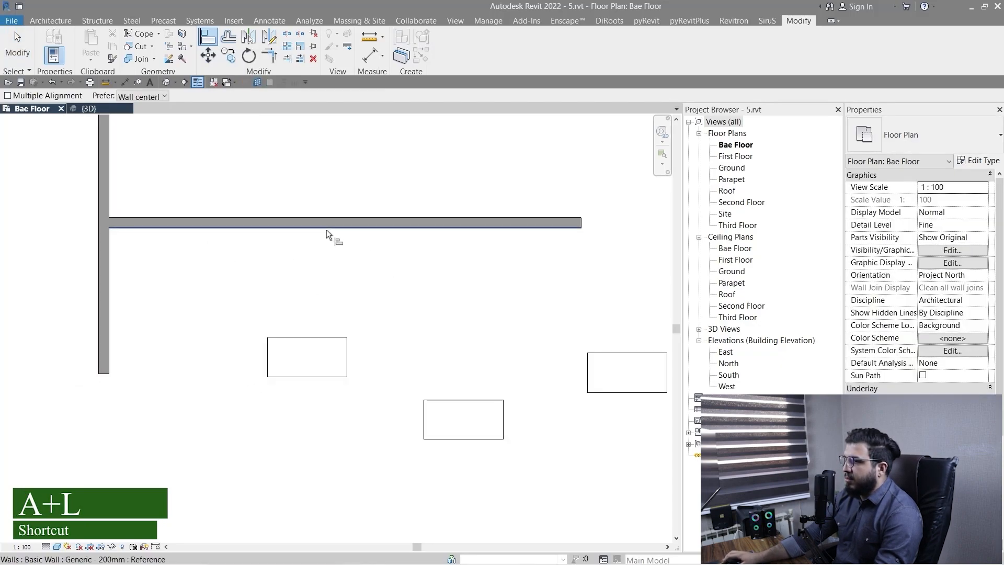
{"action": "left_click", "coordinate": [344, 229]}
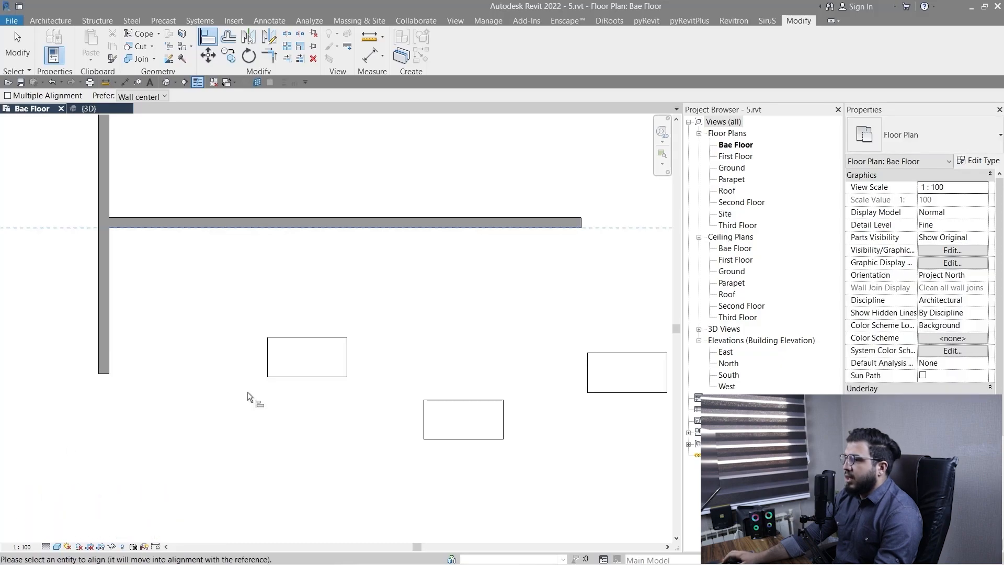
{"action": "left_click", "coordinate": [316, 337]}
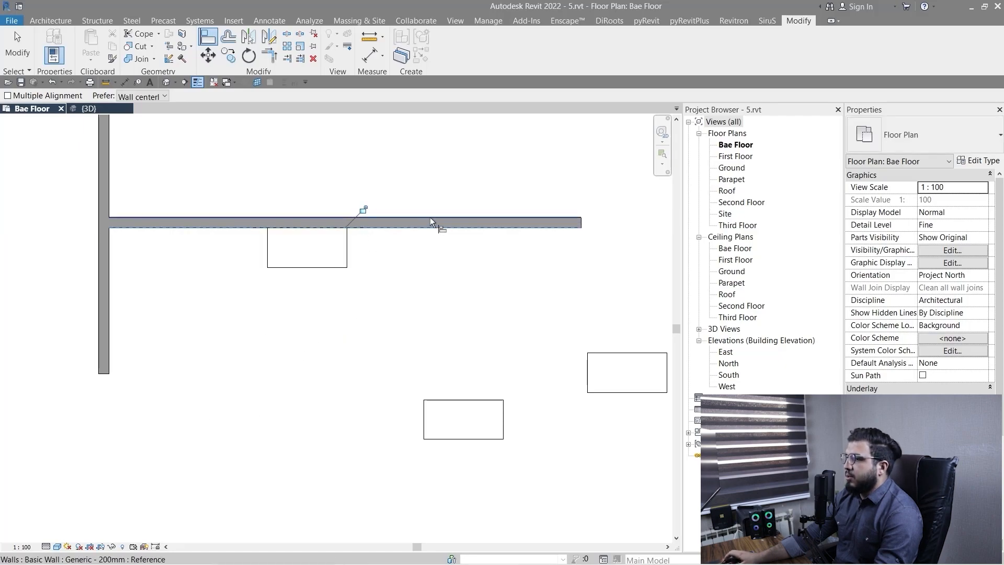
Align the middle desk's top edge with the horizontal wall's lower face.
{"action": "scroll", "coordinate": [457, 310], "scroll_direction": "down", "scroll_amount": 2}
{"action": "middle_click_drag", "start_coordinate": [509, 330], "coordinate": [416, 359]}
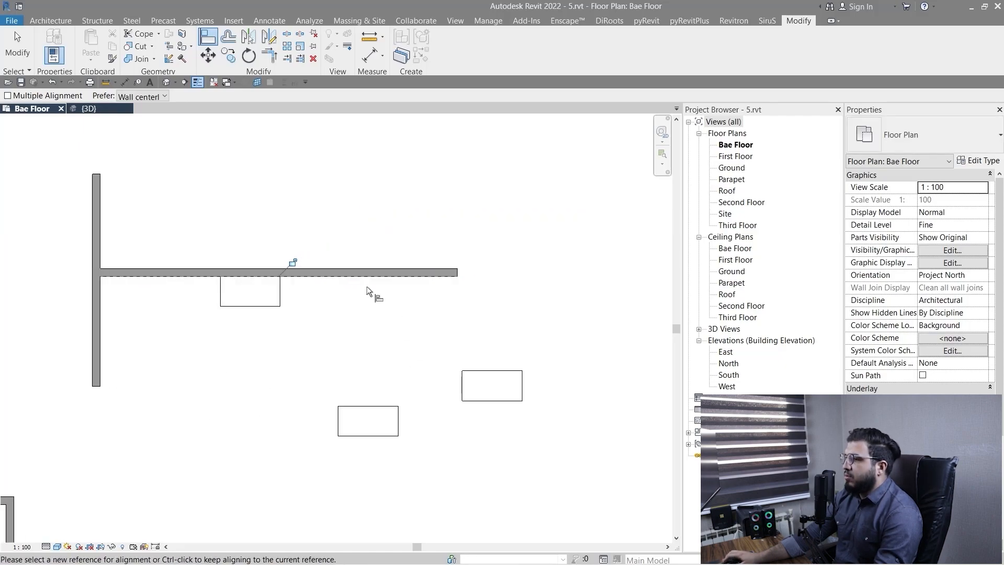
{"action": "left_click", "coordinate": [354, 279]}
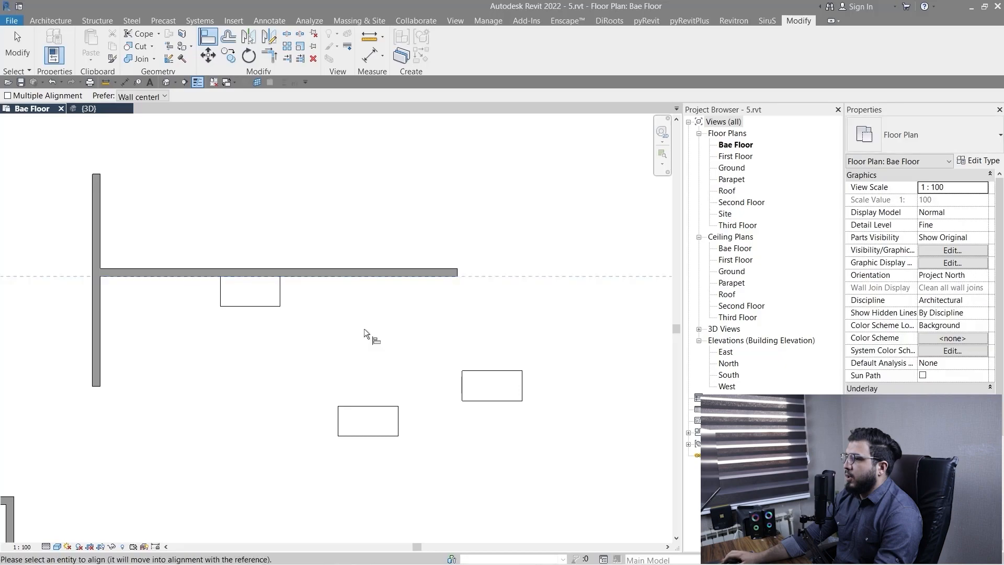
{"action": "left_click", "coordinate": [379, 406]}
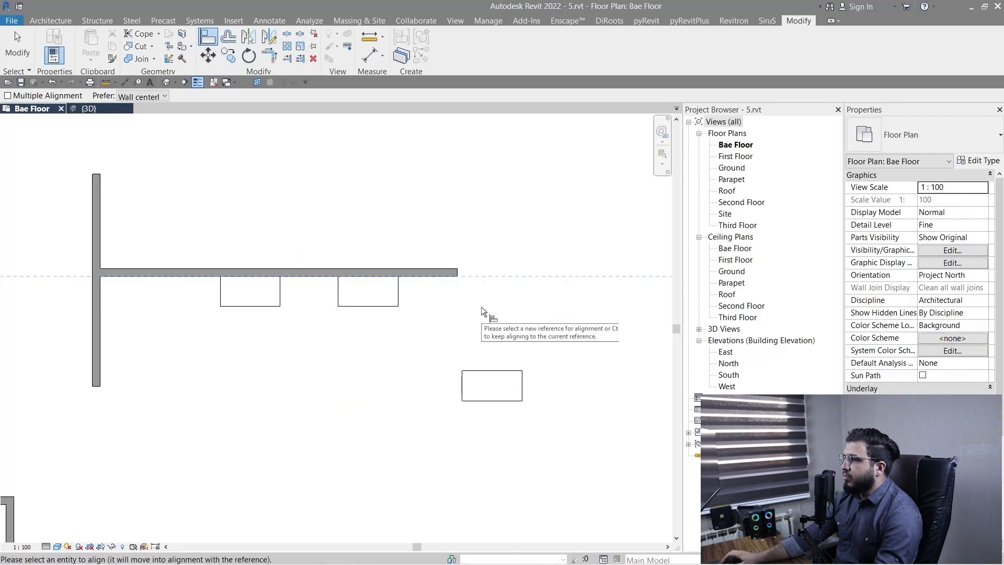
Align the third desk's left edge with the free end face of the horizontal wall.
{"action": "scroll", "coordinate": [481, 305], "scroll_direction": "up", "scroll_amount": 2}
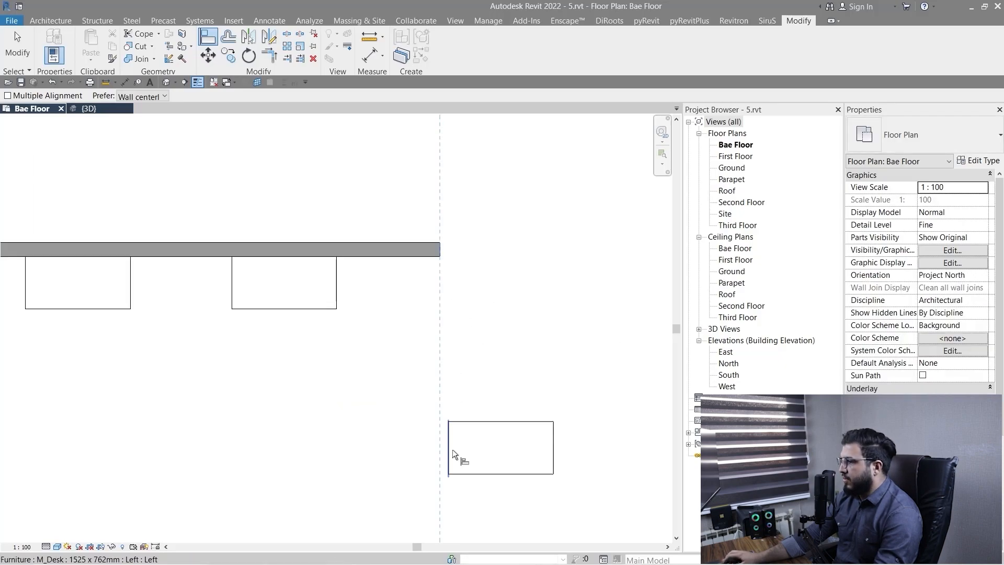
{"action": "left_click", "coordinate": [453, 450]}
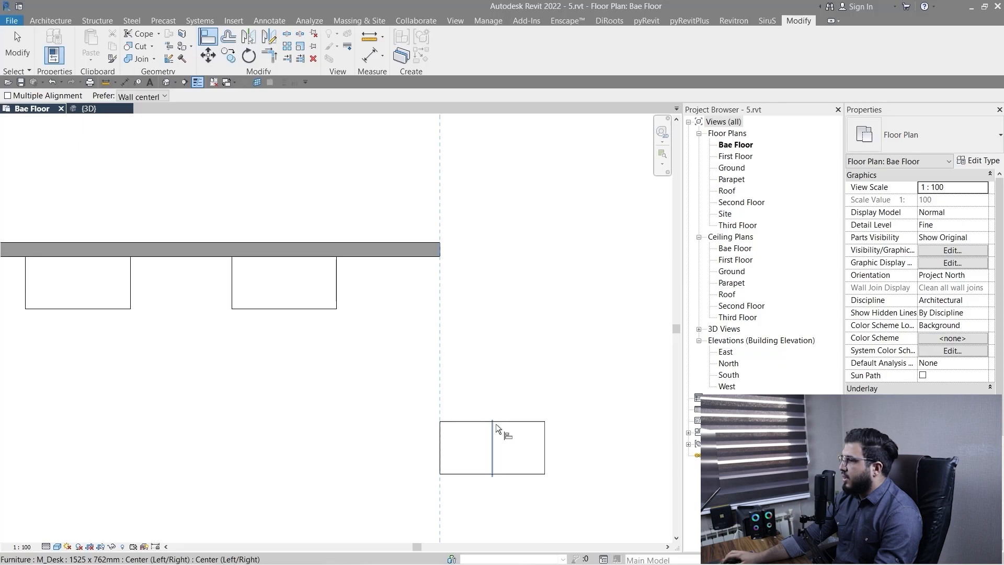
{"action": "key", "text": "Escape"}
Align the third desk vertically to the horizontal wall, using the wall's lower face and its centerline as references.
{"action": "left_click", "coordinate": [430, 257]}
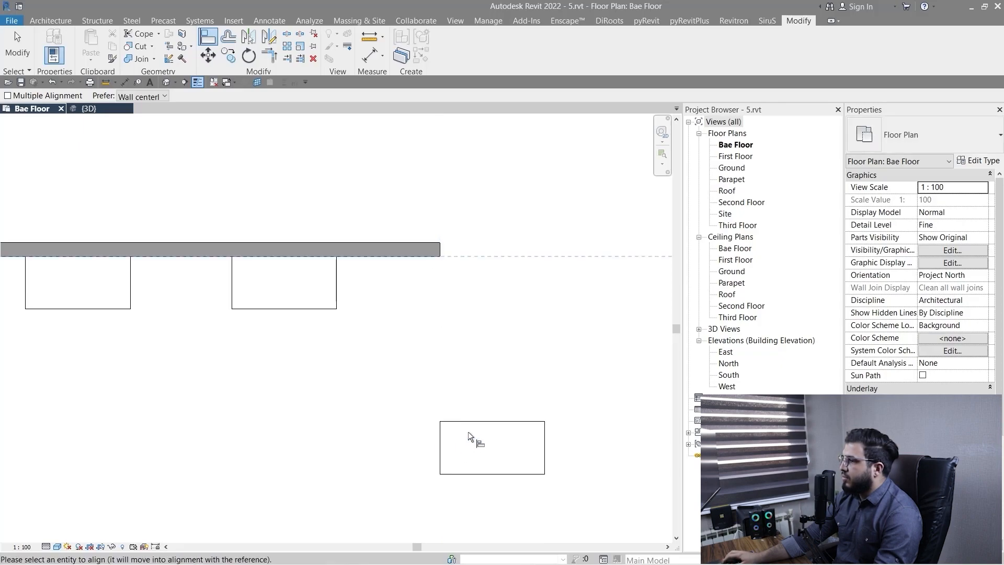
{"action": "scroll", "coordinate": [424, 259], "scroll_direction": "up", "scroll_amount": 3}
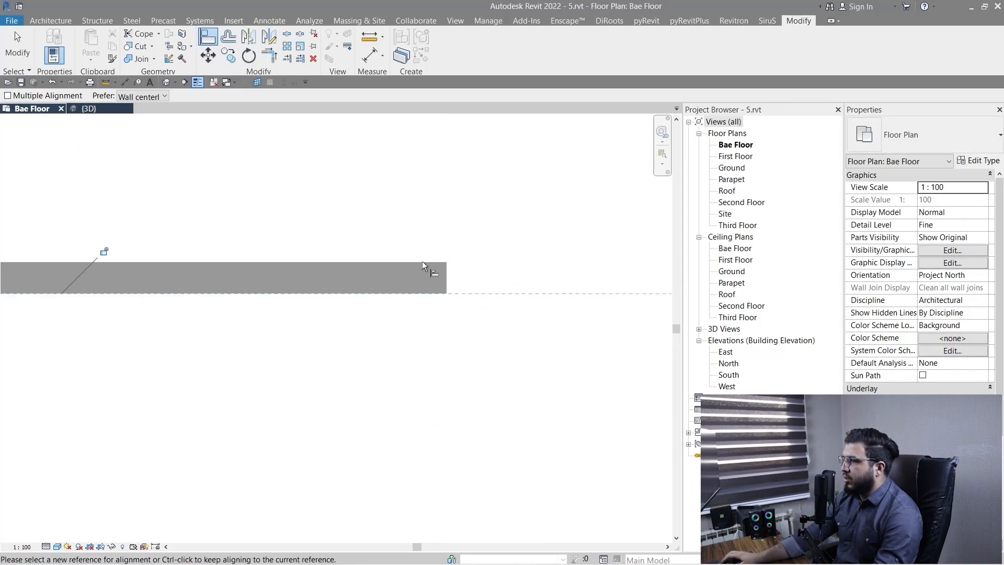
{"action": "left_click", "coordinate": [511, 354]}
{"action": "scroll", "coordinate": [506, 372], "scroll_direction": "down", "scroll_amount": 4}
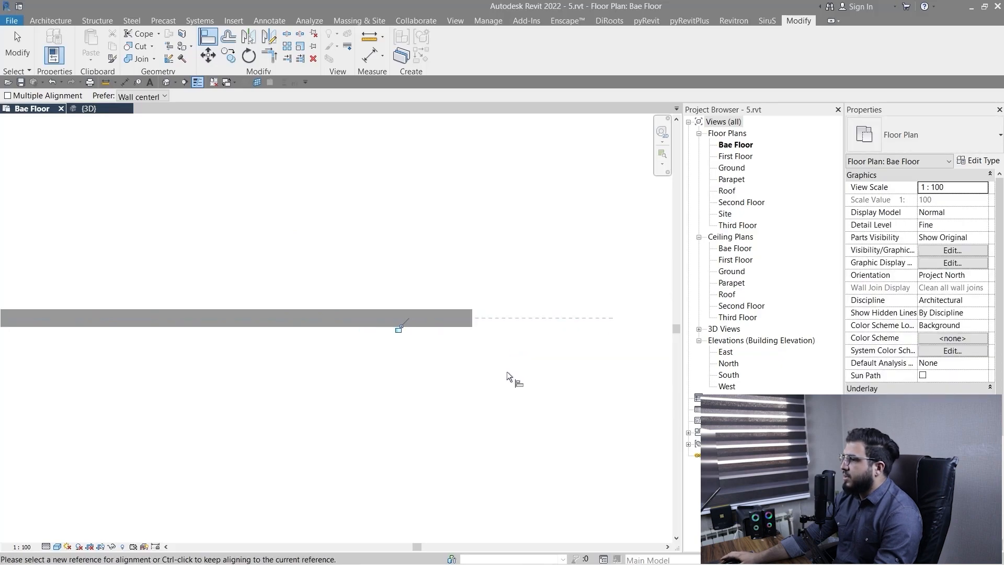
{"action": "key", "text": "Escape"}
{"action": "key", "text": "Escape"}
{"action": "middle_click_drag", "start_coordinate": [506, 468], "coordinate": [426, 410]}
{"action": "scroll", "coordinate": [225, 305], "scroll_direction": "up", "scroll_amount": 2}
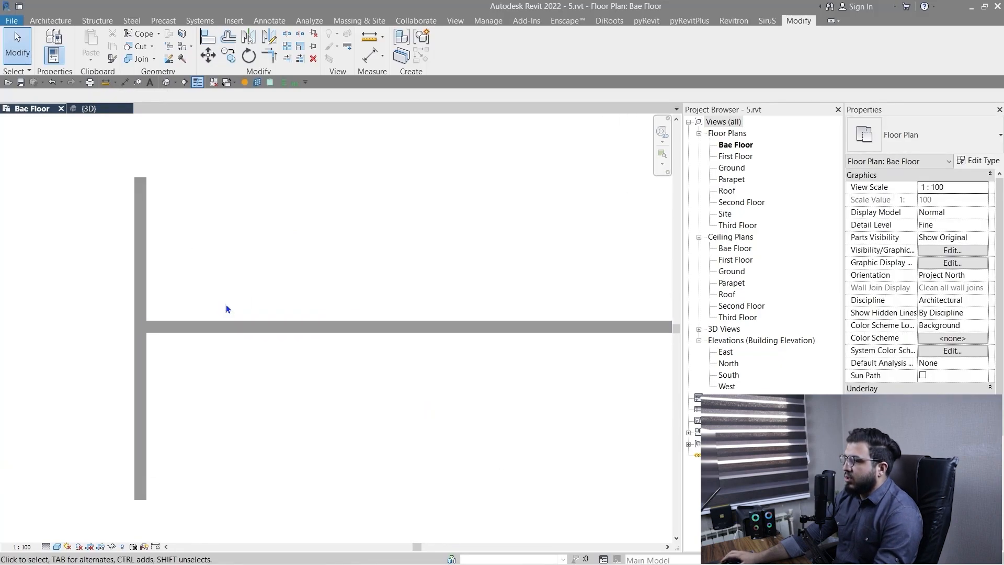
{"action": "scroll", "coordinate": [463, 474], "scroll_direction": "down", "scroll_amount": 1}
{"action": "middle_click_drag", "start_coordinate": [480, 489], "coordinate": [491, 398]}
In the 3D view, lower the top of the front wall at the near corner of the wall group.
{"action": "left_click", "coordinate": [104, 110]}
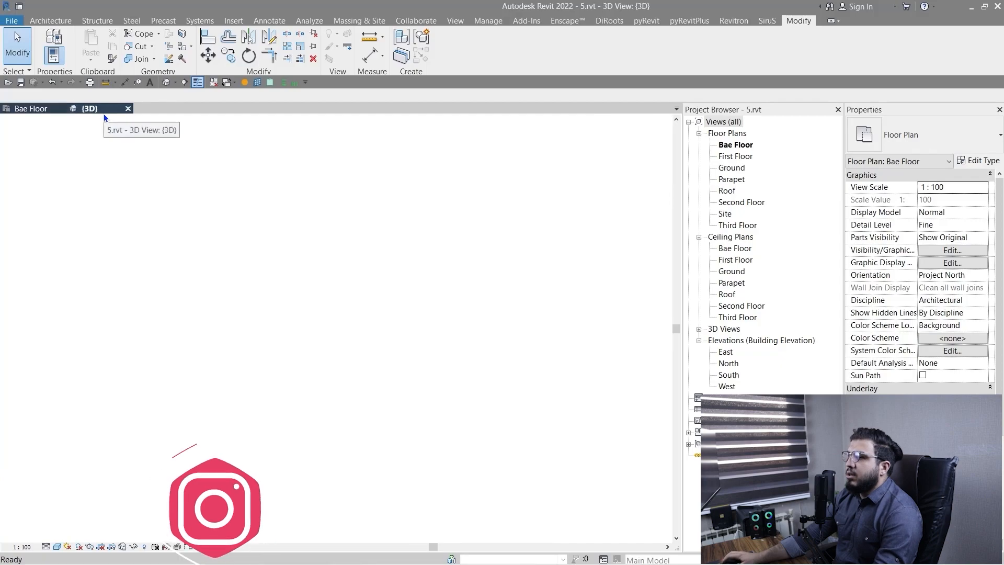
{"action": "scroll", "coordinate": [308, 425], "scroll_direction": "up", "scroll_amount": 5}
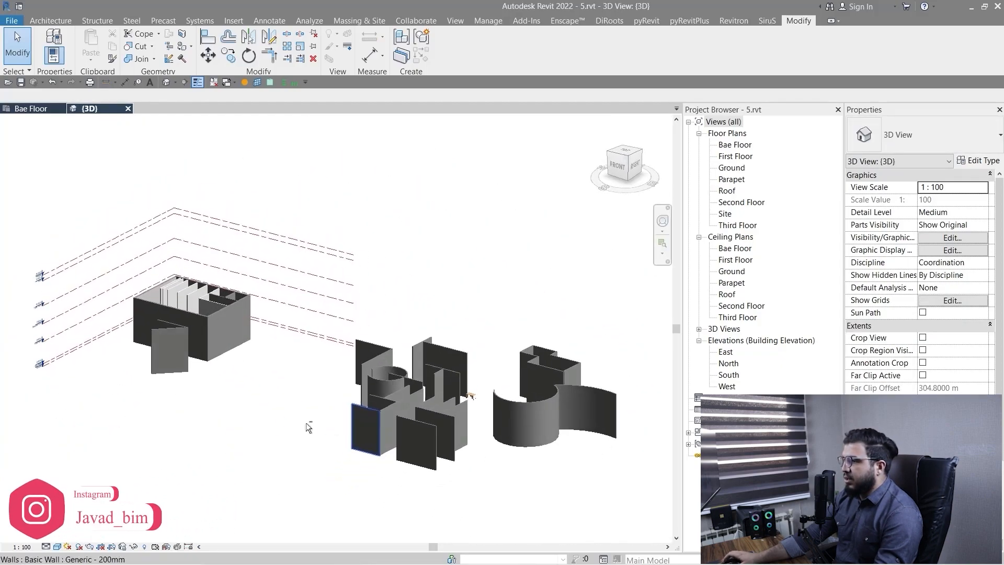
{"action": "scroll", "coordinate": [292, 436], "scroll_direction": "up", "scroll_amount": 4}
{"action": "left_click", "coordinate": [309, 380]}
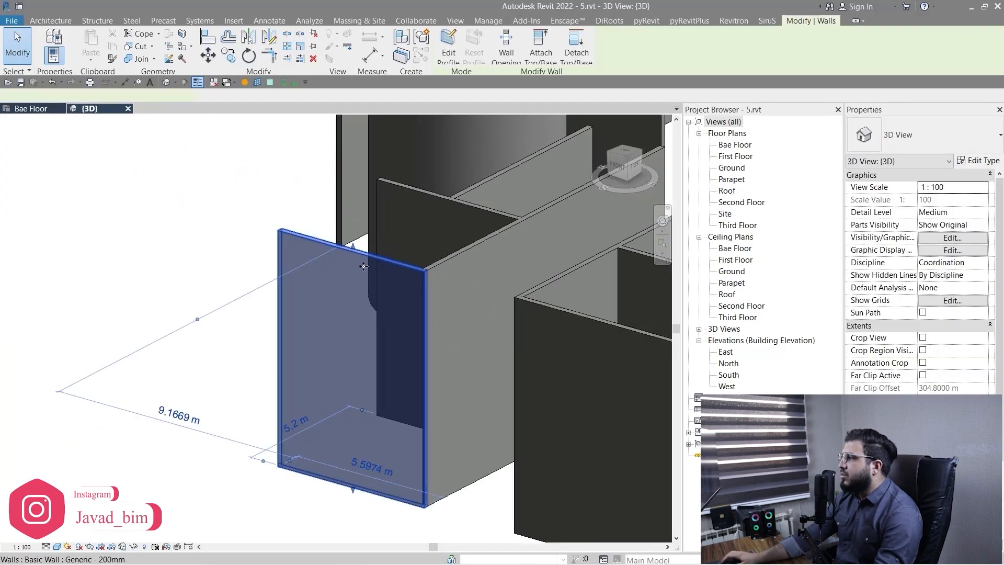
{"action": "left_click_drag", "start_coordinate": [367, 314], "coordinate": [368, 314]}
{"action": "key", "text": "Escape"}
Lower the top of the long side wall that meets the shortened front wall.
{"action": "left_click", "coordinate": [469, 296]}
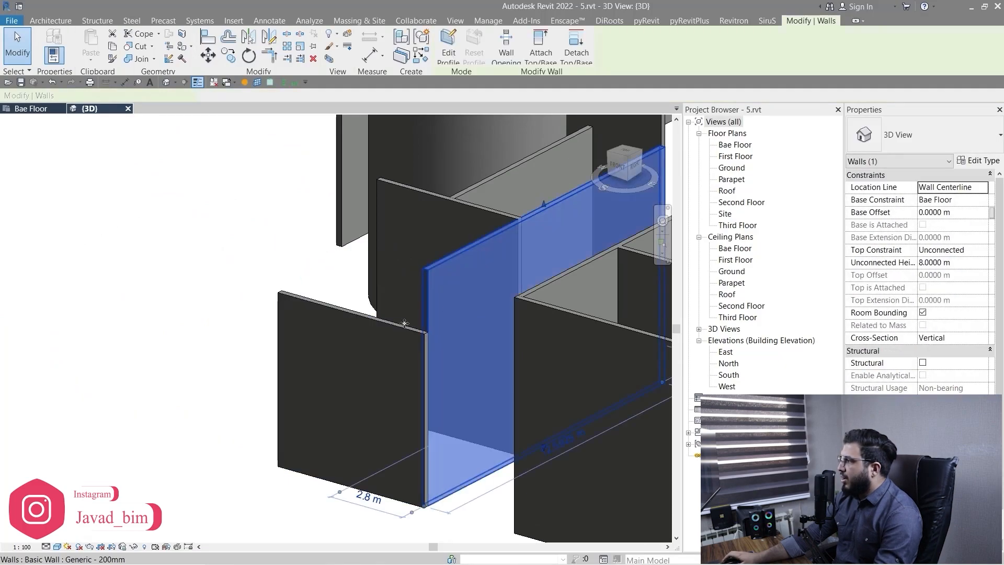
{"action": "middle_click_drag", "start_coordinate": [568, 221], "coordinate": [282, 418]}
{"action": "key", "text": "Escape"}
{"action": "scroll", "coordinate": [426, 256], "scroll_direction": "up", "scroll_amount": 3}
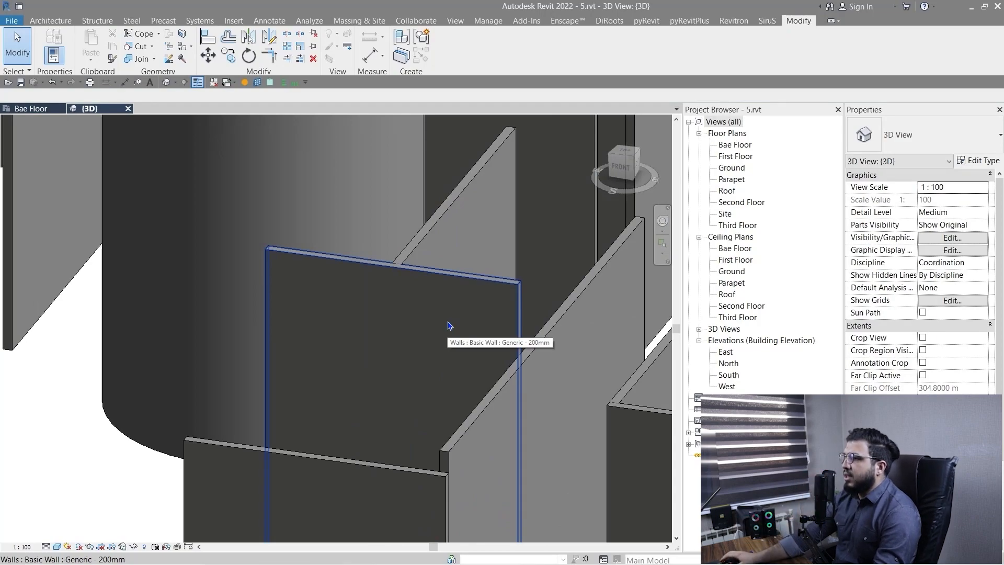
Draw three separate parallel Generic - 200mm walls, 8 m high and angled at 45°, in the empty area before the building.
{"action": "scroll", "coordinate": [331, 357], "scroll_direction": "down", "scroll_amount": 1}
{"action": "scroll", "coordinate": [362, 366], "scroll_direction": "down", "scroll_amount": 3}
{"action": "middle_click_drag", "start_coordinate": [373, 431], "coordinate": [516, 176]}
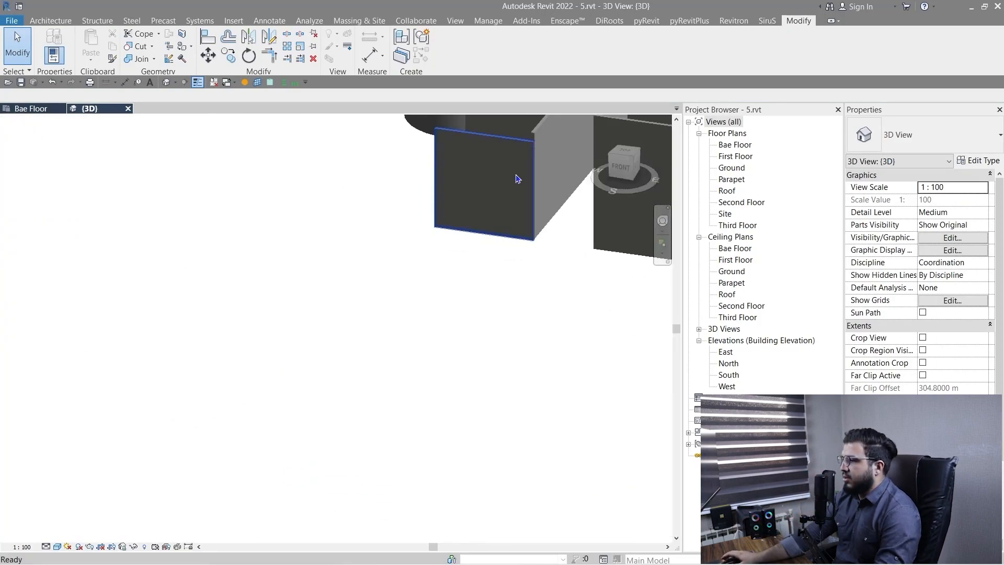
{"action": "scroll", "coordinate": [355, 313], "scroll_direction": "down", "scroll_amount": 3}
{"action": "key", "text": "w"}
{"action": "key", "text": "a"}
{"action": "middle_click_drag", "start_coordinate": [439, 363], "coordinate": [620, 425]}
{"action": "left_click", "coordinate": [203, 346]}
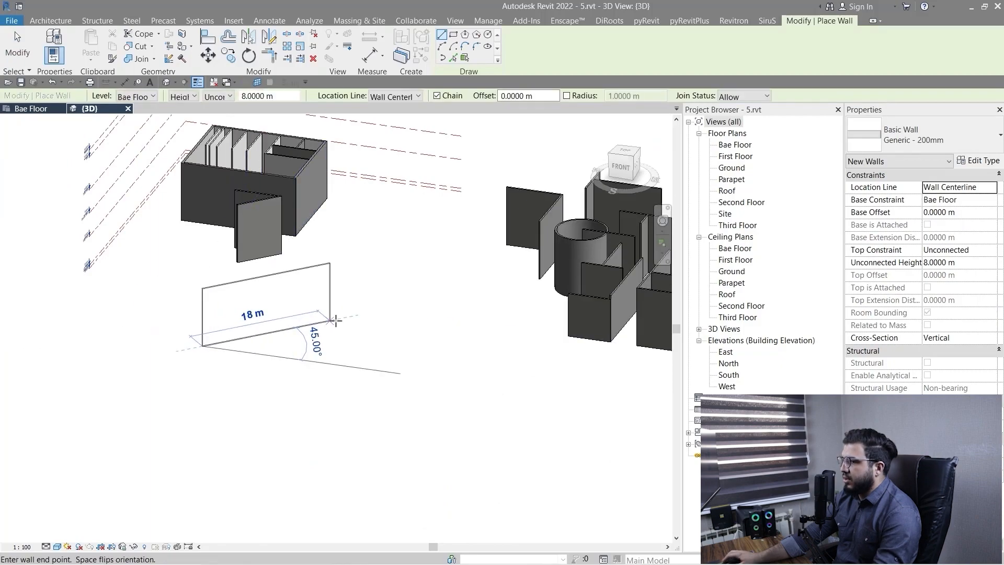
{"action": "left_click", "coordinate": [337, 320]}
{"action": "key", "text": "Escape"}
{"action": "key", "text": "Escape"}
{"action": "left_click", "coordinate": [261, 380]}
{"action": "left_click", "coordinate": [358, 360]}
{"action": "left_click", "coordinate": [291, 415]}
{"action": "left_click", "coordinate": [392, 395]}
Give the three new walls different heights with their shape handles: front wall tallest, middle wall shorter, back wall a low strip.
{"action": "mouse_move", "coordinate": [309, 312]}
{"action": "left_mouse_down"}
{"action": "mouse_move", "coordinate": [309, 345]}
{"action": "mouse_move", "coordinate": [341, 317]}
{"action": "left_mouse_up"}
{"action": "middle_click_drag", "start_coordinate": [314, 418], "coordinate": [407, 418], "text": "shift"}
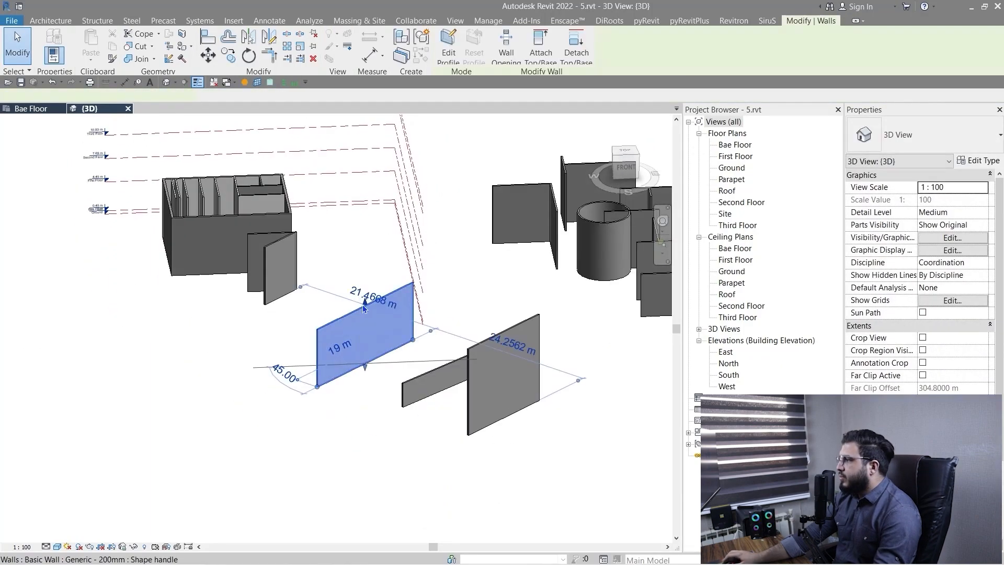
{"action": "left_click_drag", "start_coordinate": [368, 301], "coordinate": [367, 361]}
{"action": "middle_click_drag", "start_coordinate": [247, 343], "coordinate": [307, 297]}
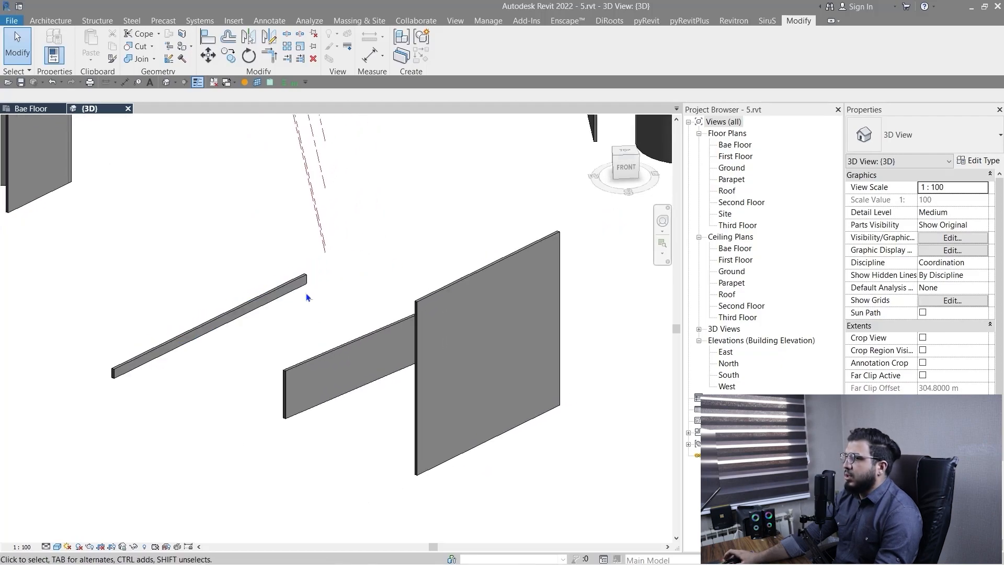
Align the middle wall's top face with the top face of the tallest wall.
{"action": "left_click", "coordinate": [212, 34]}
{"action": "scroll", "coordinate": [422, 309], "scroll_direction": "up", "scroll_amount": 5}
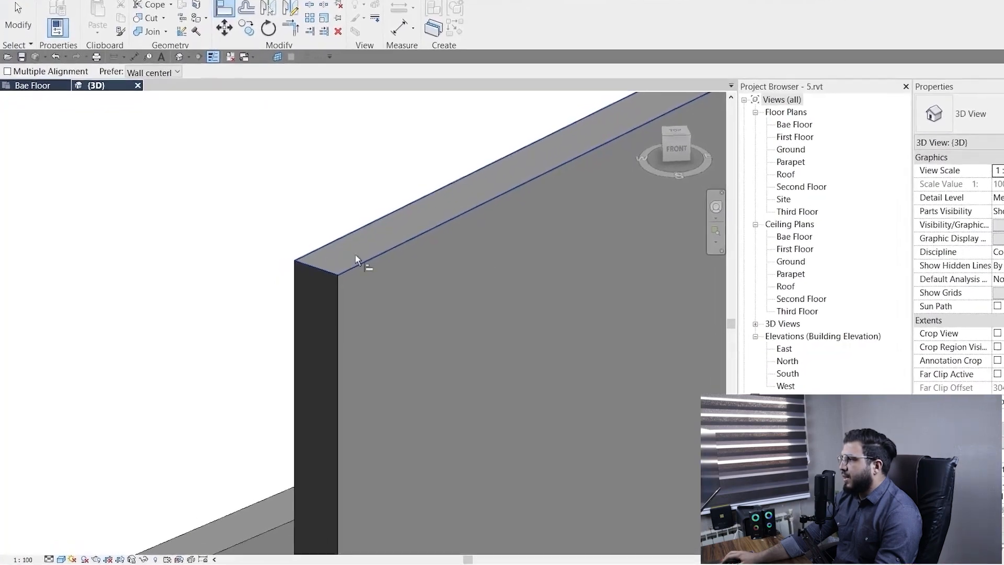
{"action": "left_click", "coordinate": [371, 249]}
{"action": "scroll", "coordinate": [197, 224], "scroll_direction": "down", "scroll_amount": 5}
{"action": "middle_click_drag", "start_coordinate": [322, 217], "coordinate": [779, 108]}
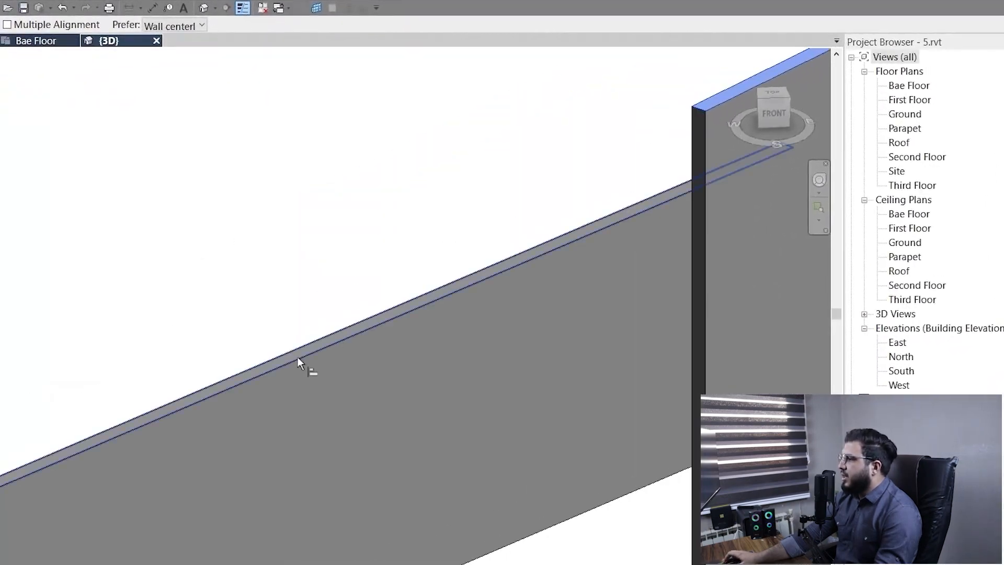
{"action": "scroll", "coordinate": [298, 357], "scroll_direction": "down", "scroll_amount": 3}
{"action": "scroll", "coordinate": [99, 467], "scroll_direction": "up", "scroll_amount": 5}
{"action": "left_click", "coordinate": [205, 345]}
{"action": "scroll", "coordinate": [452, 198], "scroll_direction": "down", "scroll_amount": 7}
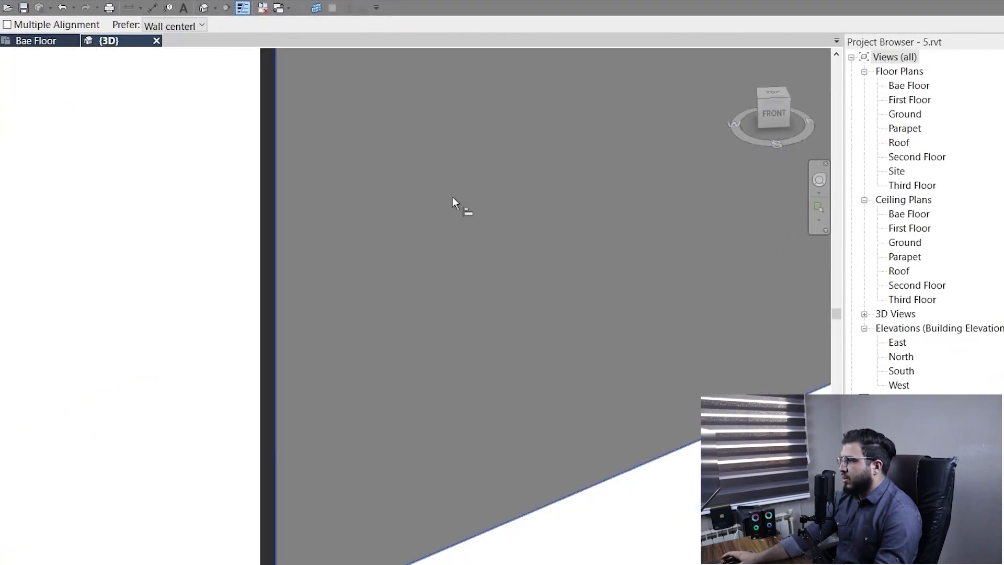
Lock the top-face alignment between the middle wall and the tallest front wall.
{"action": "scroll", "coordinate": [447, 207], "scroll_direction": "down", "scroll_amount": 3}
{"action": "middle_click_drag", "start_coordinate": [372, 195], "coordinate": [369, 425]}
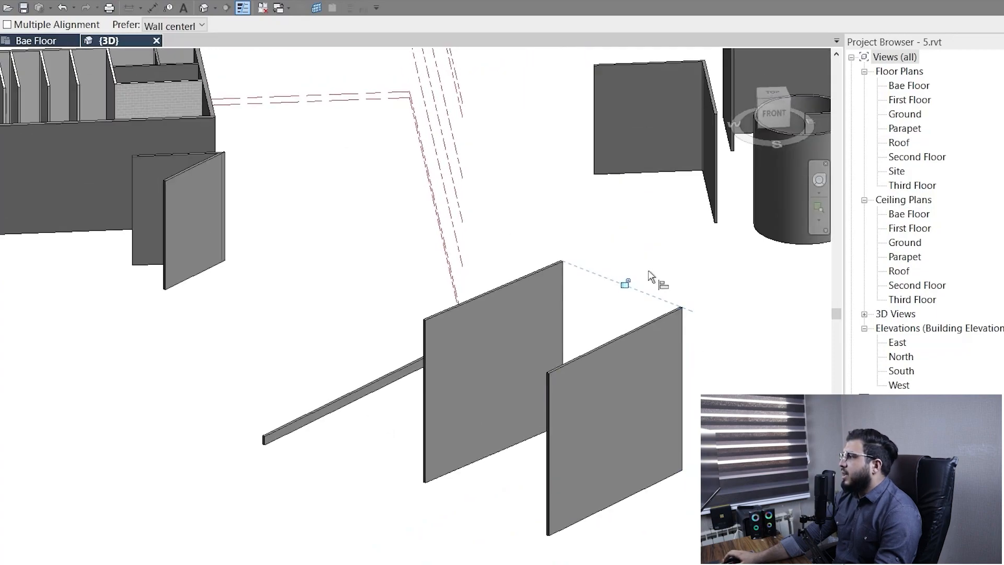
{"action": "scroll", "coordinate": [651, 276], "scroll_direction": "up", "scroll_amount": 4}
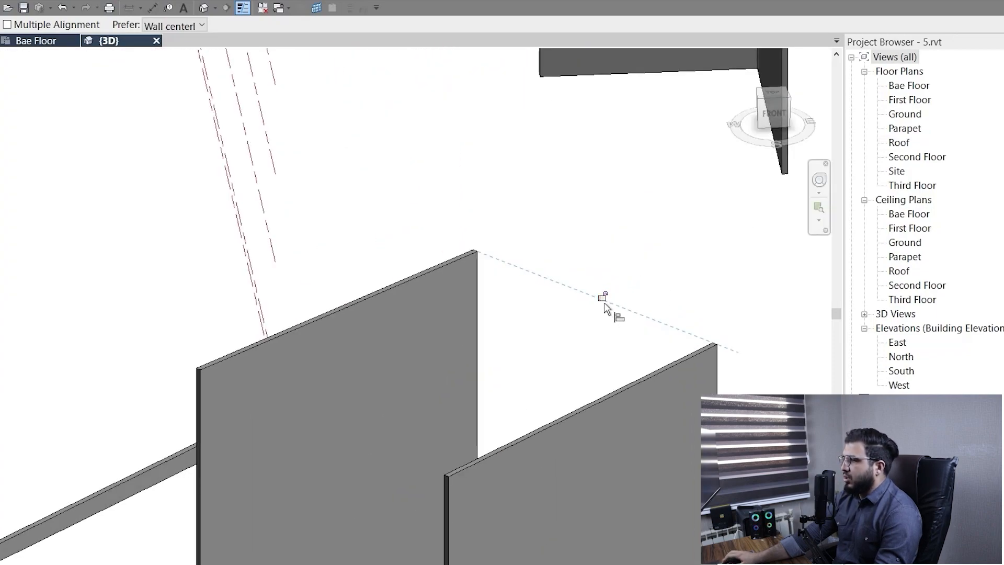
{"action": "left_click", "coordinate": [601, 332]}
Enable multiple alignment, align the low back wall's top face with the middle wall's top face, and lock the alignment.
{"action": "scroll", "coordinate": [449, 356], "scroll_direction": "down", "scroll_amount": 3}
{"action": "scroll", "coordinate": [349, 429], "scroll_direction": "up", "scroll_amount": 2}
{"action": "scroll", "coordinate": [350, 428], "scroll_direction": "up", "scroll_amount": 4}
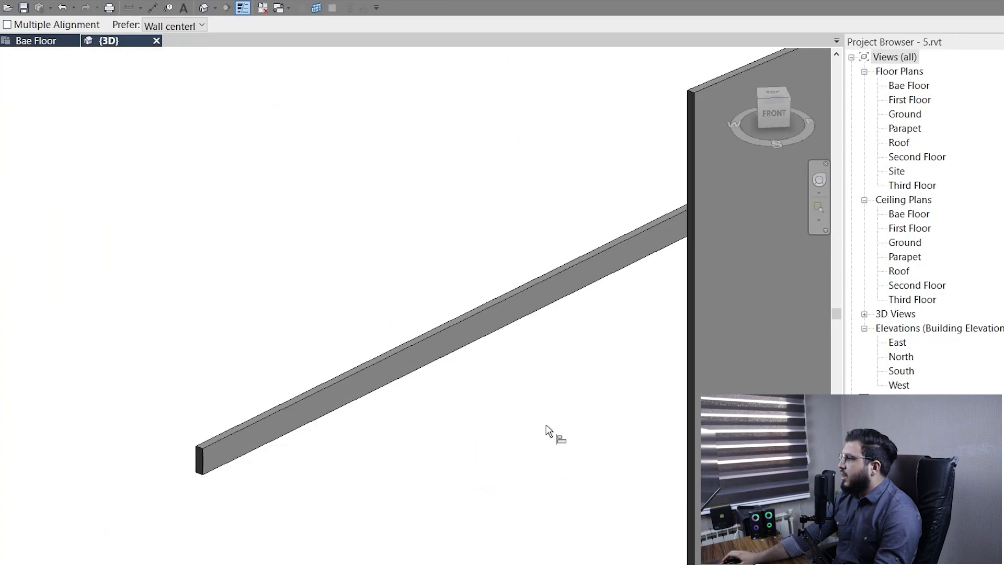
{"action": "scroll", "coordinate": [549, 424], "scroll_direction": "down", "scroll_amount": 3}
{"action": "middle_click_drag", "start_coordinate": [569, 393], "coordinate": [450, 493]}
{"action": "scroll", "coordinate": [465, 382], "scroll_direction": "up", "scroll_amount": 4}
{"action": "scroll", "coordinate": [418, 366], "scroll_direction": "down", "scroll_amount": 3}
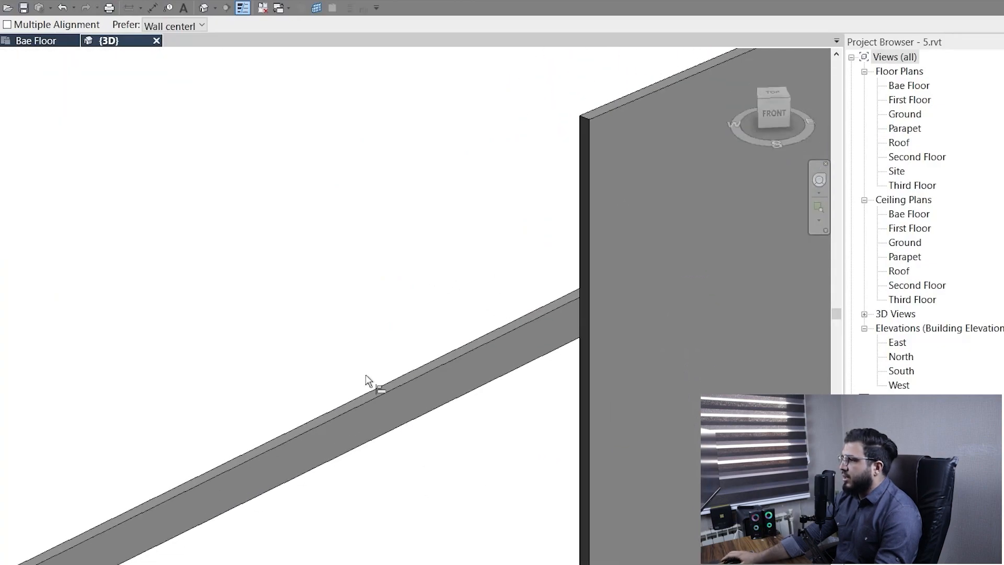
{"action": "scroll", "coordinate": [523, 256], "scroll_direction": "up", "scroll_amount": 3}
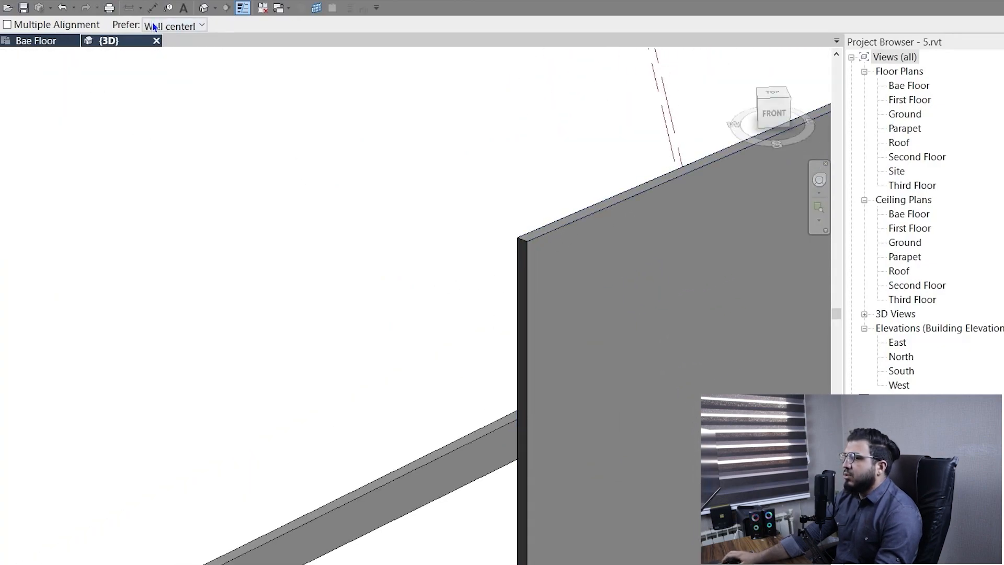
{"action": "scroll", "coordinate": [246, 214], "scroll_direction": "down", "scroll_amount": 2}
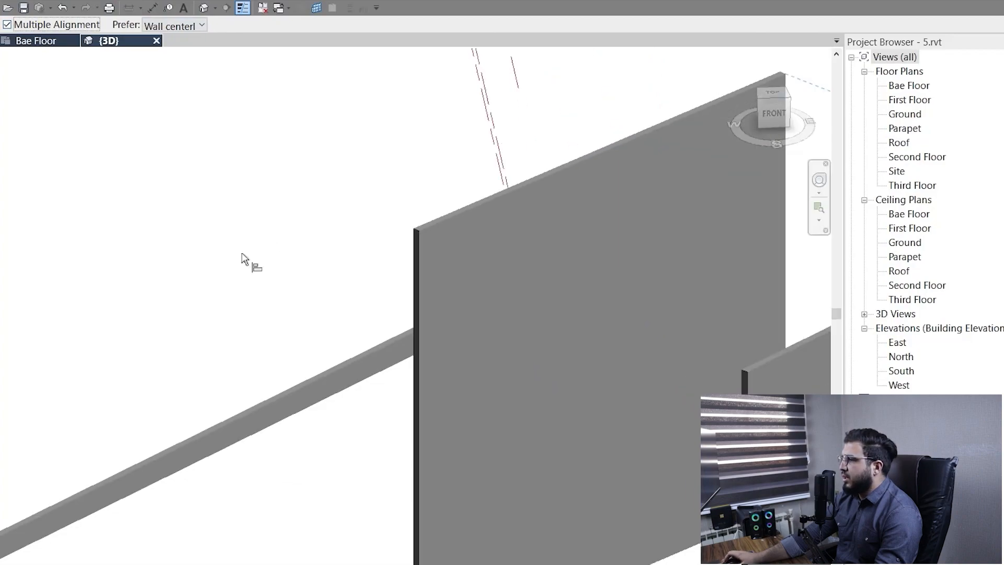
{"action": "middle_click_drag", "start_coordinate": [428, 255], "coordinate": [590, 214]}
{"action": "scroll", "coordinate": [590, 214], "scroll_direction": "up", "scroll_amount": 3}
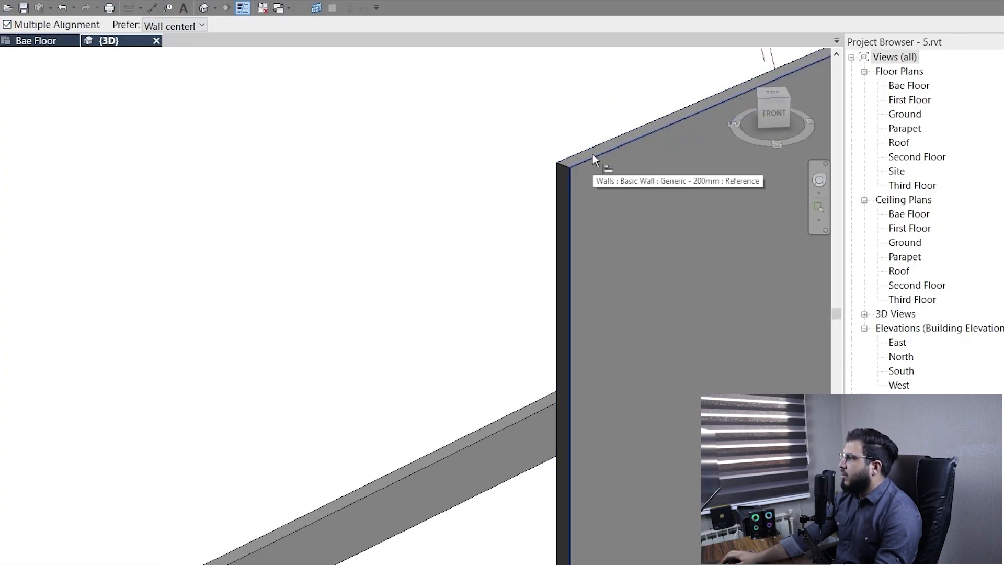
{"action": "scroll", "coordinate": [584, 159], "scroll_direction": "up", "scroll_amount": 3}
{"action": "left_click", "coordinate": [552, 168]}
{"action": "scroll", "coordinate": [368, 251], "scroll_direction": "down", "scroll_amount": 4}
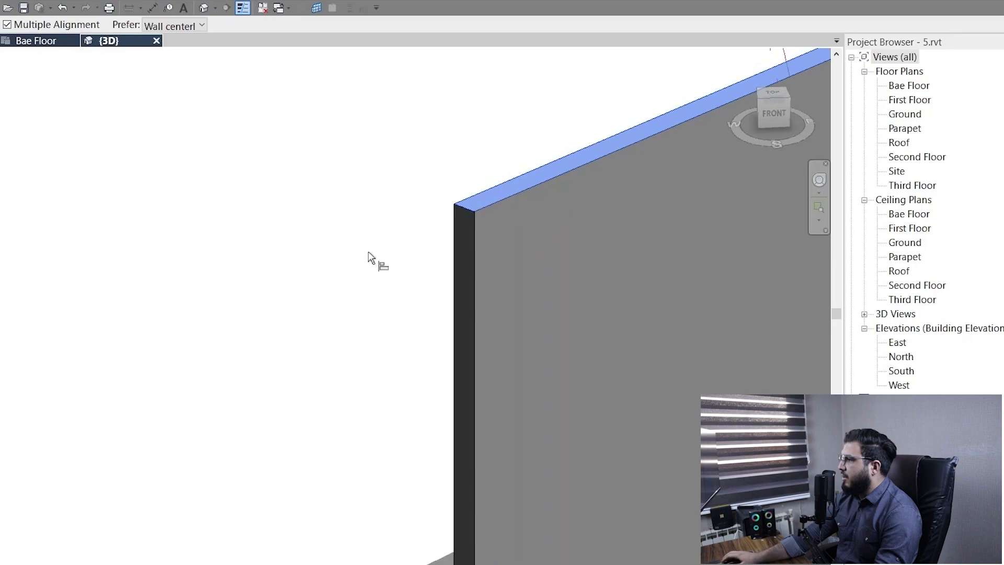
{"action": "left_click", "coordinate": [263, 456]}
{"action": "scroll", "coordinate": [309, 431], "scroll_direction": "down", "scroll_amount": 4}
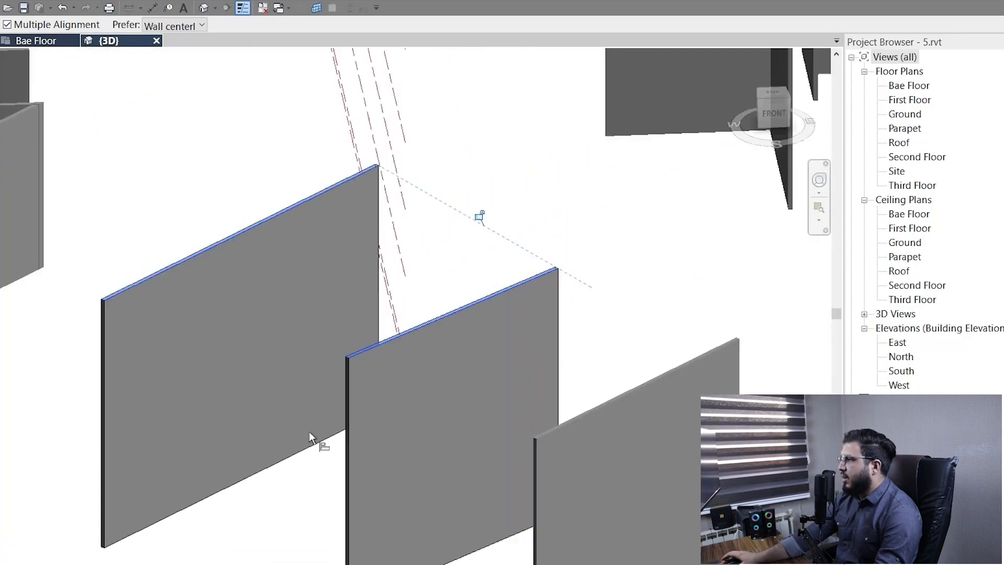
{"action": "key", "text": "Escape"}
{"action": "key", "text": "Escape"}
Lower the top of the front wall with its shape handle so the locked middle and back walls follow.
{"action": "scroll", "coordinate": [490, 419], "scroll_direction": "down", "scroll_amount": 2}
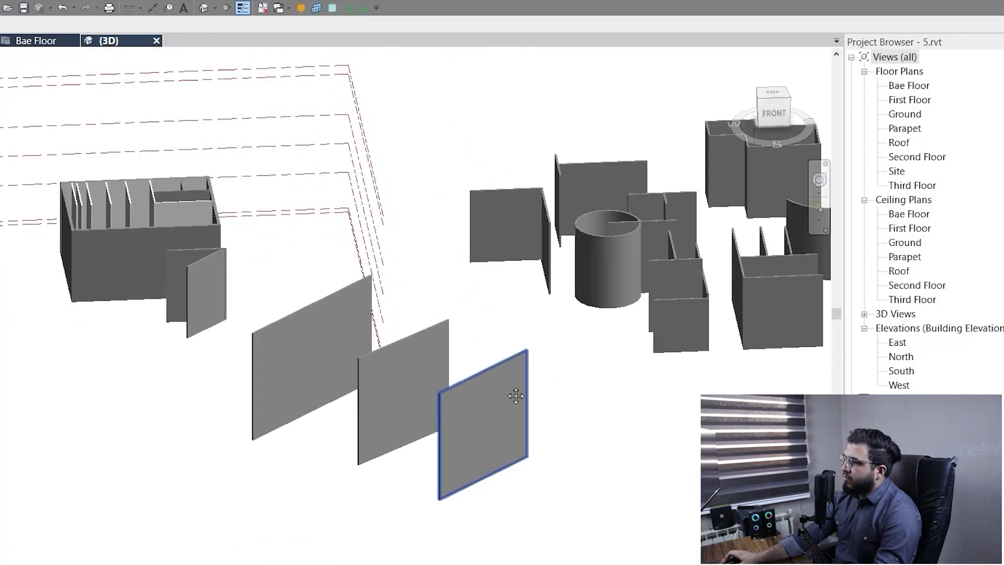
{"action": "middle_click_drag", "start_coordinate": [545, 531], "coordinate": [530, 474], "text": "shift"}
{"action": "scroll", "coordinate": [502, 365], "scroll_direction": "up", "scroll_amount": 2}
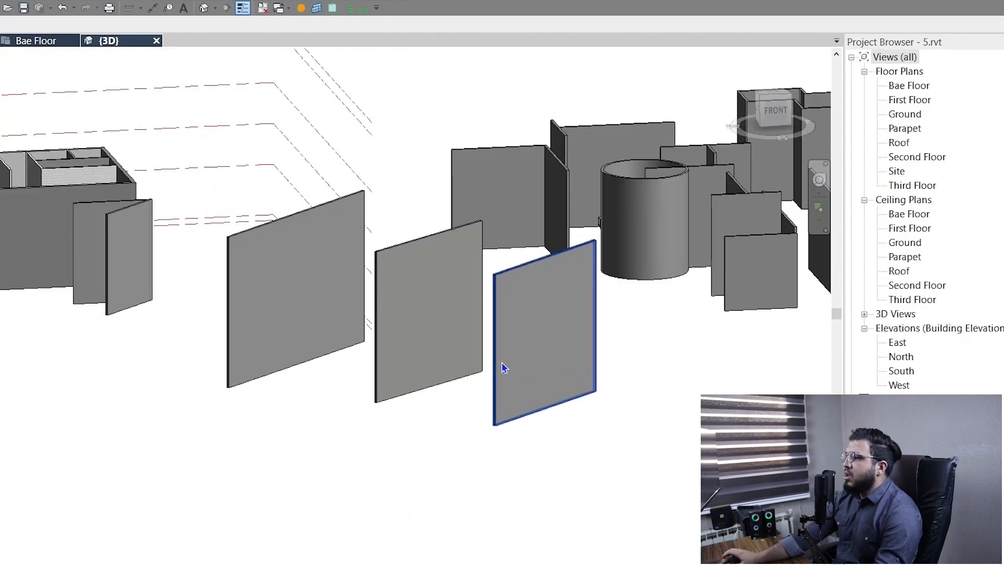
{"action": "scroll", "coordinate": [553, 270], "scroll_direction": "up", "scroll_amount": 2}
{"action": "scroll", "coordinate": [509, 300], "scroll_direction": "down", "scroll_amount": 2}
{"action": "left_click", "coordinate": [509, 299]}
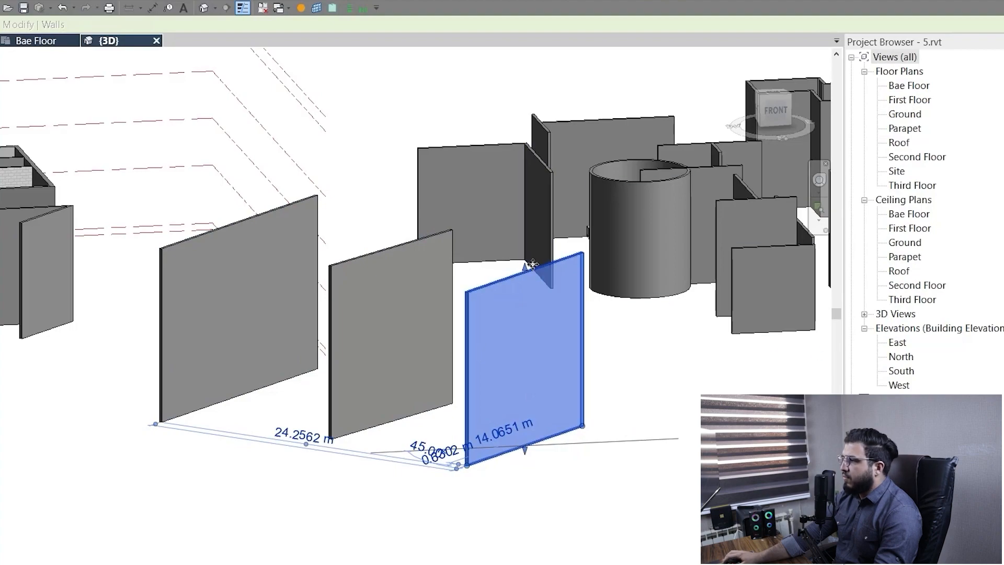
{"action": "left_click_drag", "start_coordinate": [523, 275], "coordinate": [528, 343]}
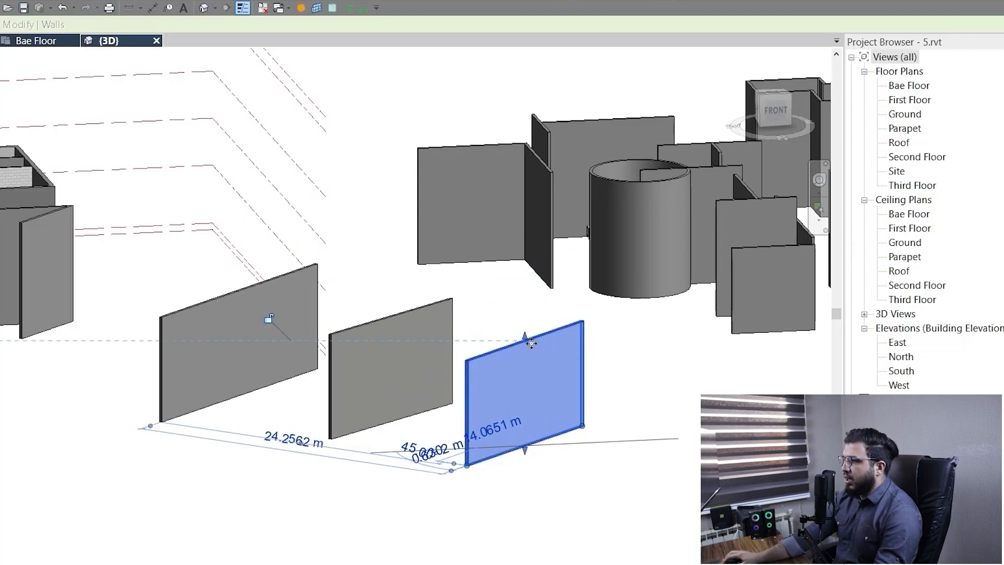
{"action": "left_click", "coordinate": [488, 293]}
{"action": "scroll", "coordinate": [488, 291], "scroll_direction": "down", "scroll_amount": 3}
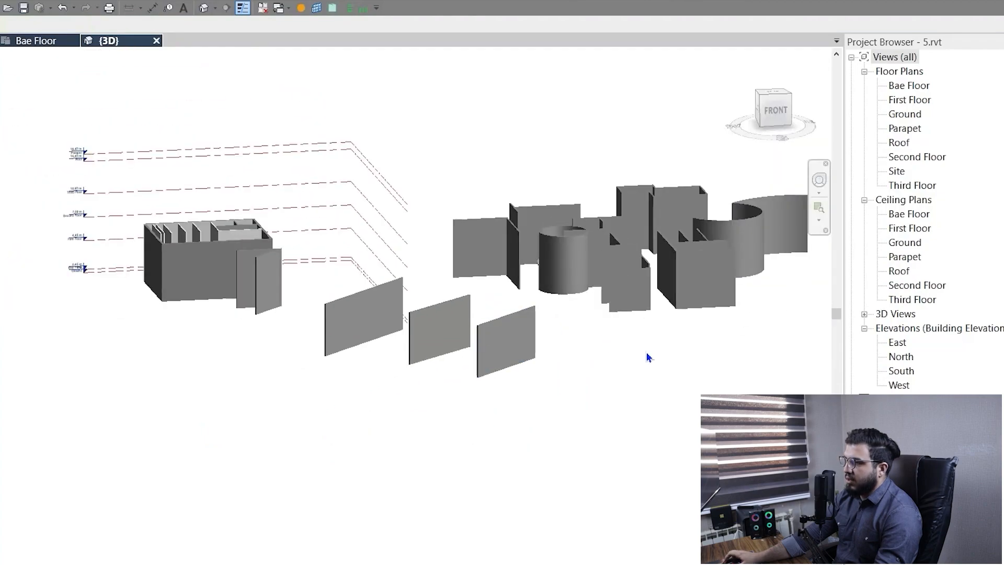
{"action": "scroll", "coordinate": [479, 330], "scroll_direction": "up", "scroll_amount": 2}
{"action": "scroll", "coordinate": [479, 331], "scroll_direction": "down", "scroll_amount": 3}
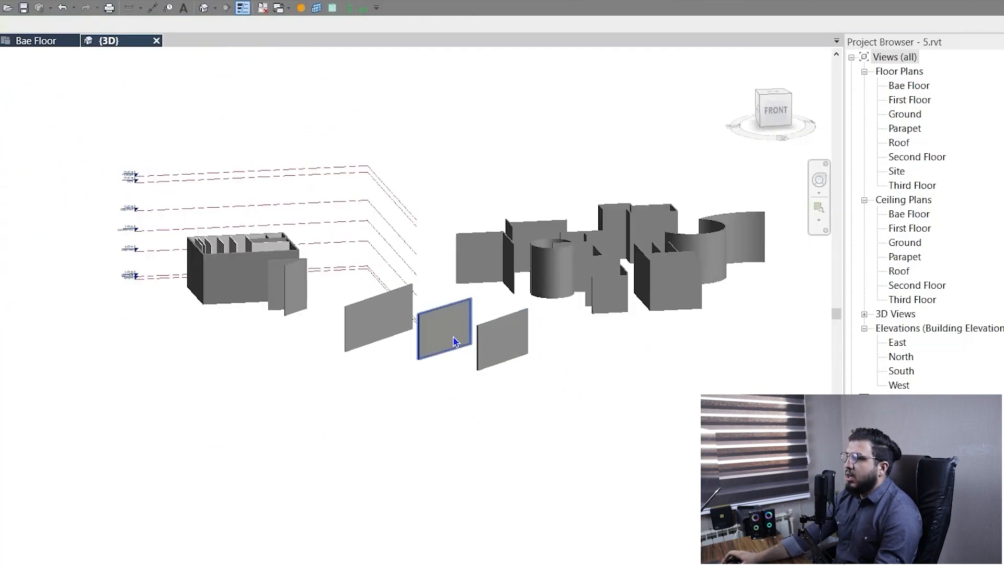
{"action": "middle_click_drag", "start_coordinate": [378, 326], "coordinate": [350, 430], "text": "shift"}
{"action": "scroll", "coordinate": [350, 428], "scroll_direction": "up", "scroll_amount": 2}
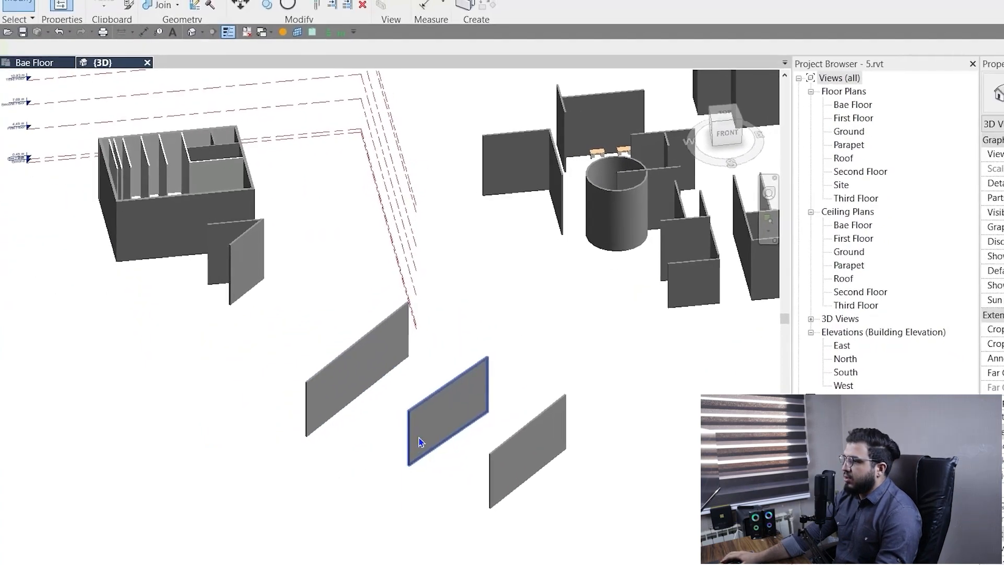
{"action": "scroll", "coordinate": [445, 445], "scroll_direction": "up", "scroll_amount": 4}
{"action": "key", "text": "a"}
{"action": "key", "text": "l"}
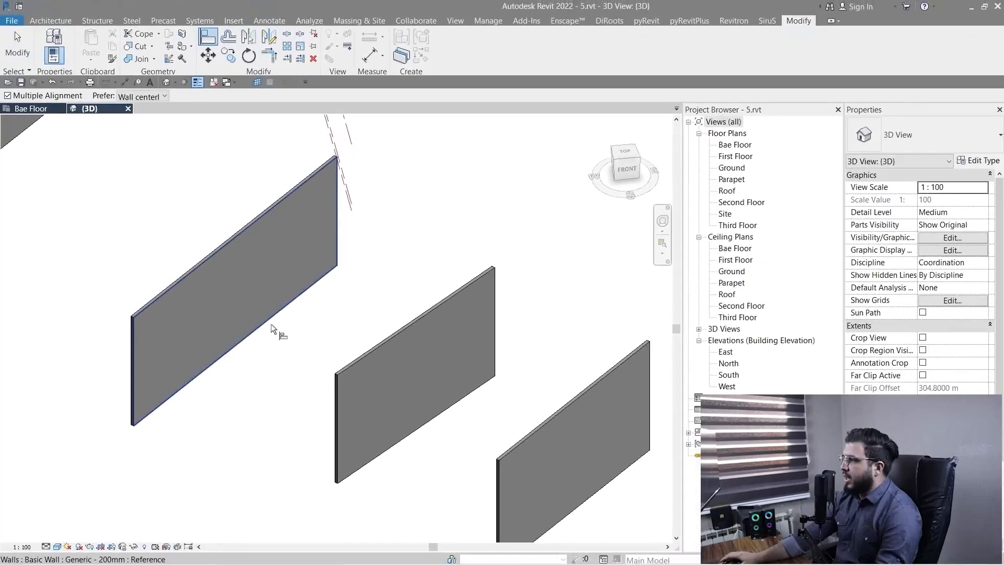
{"action": "scroll", "coordinate": [278, 346], "scroll_direction": "down", "scroll_amount": 4}
{"action": "scroll", "coordinate": [278, 346], "scroll_direction": "up", "scroll_amount": 2}
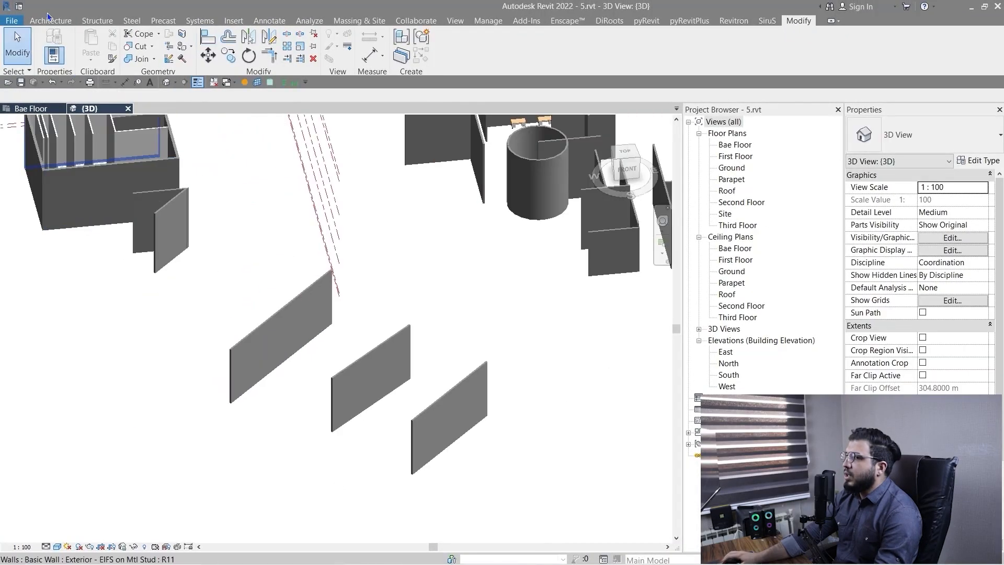
Place two M_Desk 1525 x 762mm components side by side near the end of the back wall, in front of it.
{"action": "left_click", "coordinate": [50, 21]}
{"action": "left_click", "coordinate": [141, 42]}
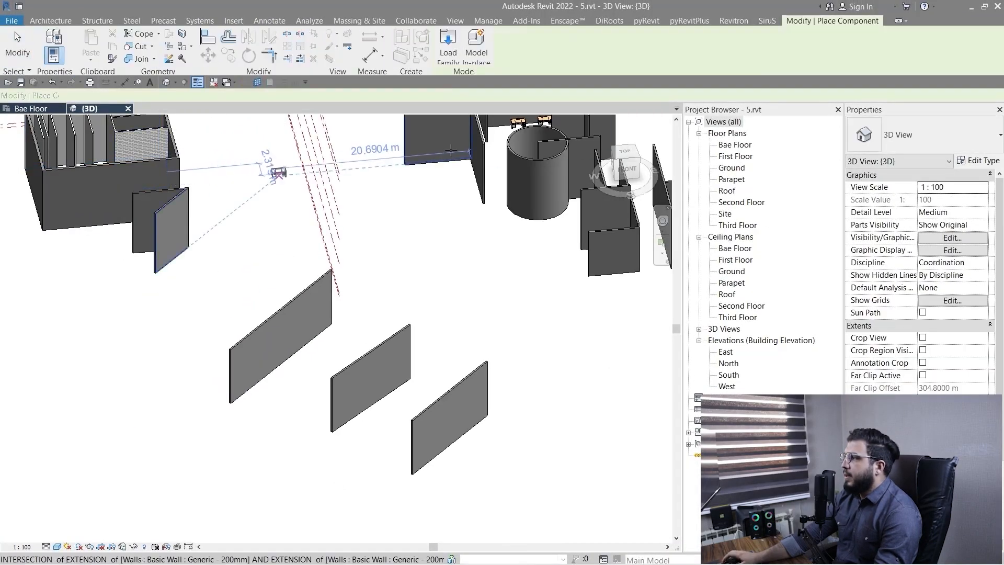
{"action": "scroll", "coordinate": [171, 478], "scroll_direction": "up", "scroll_amount": 1}
{"action": "scroll", "coordinate": [171, 478], "scroll_direction": "up", "scroll_amount": 5}
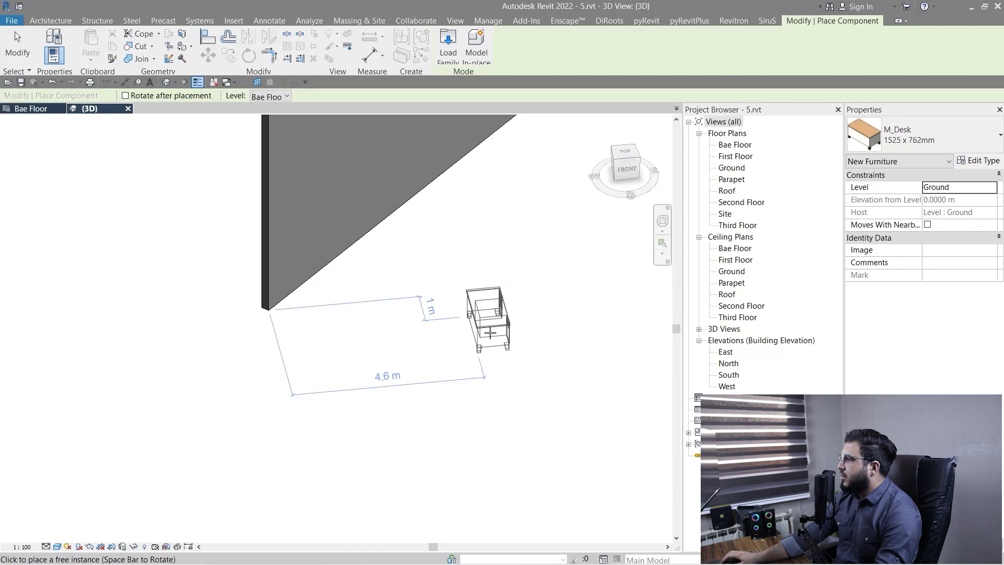
{"action": "left_click", "coordinate": [466, 372]}
{"action": "left_click", "coordinate": [576, 293]}
{"action": "scroll", "coordinate": [579, 293], "scroll_direction": "down", "scroll_amount": 2}
{"action": "middle_click_drag", "start_coordinate": [601, 283], "coordinate": [408, 390]}
{"action": "key", "text": "Escape"}
{"action": "key", "text": "Escape"}
Align the long side of the first desk with the inner face of the back wall, and check its placement.
{"action": "scroll", "coordinate": [438, 444], "scroll_direction": "down", "scroll_amount": 2}
{"action": "middle_click_drag", "start_coordinate": [408, 389], "coordinate": [716, 344]}
{"action": "scroll", "coordinate": [371, 347], "scroll_direction": "up", "scroll_amount": 5}
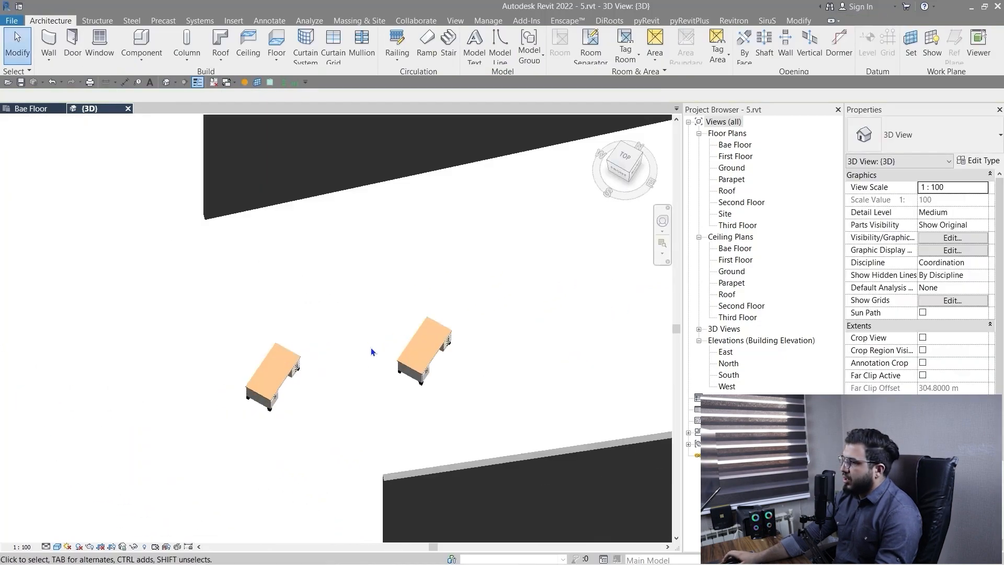
{"action": "middle_click_drag", "start_coordinate": [373, 351], "coordinate": [271, 413], "text": "shift"}
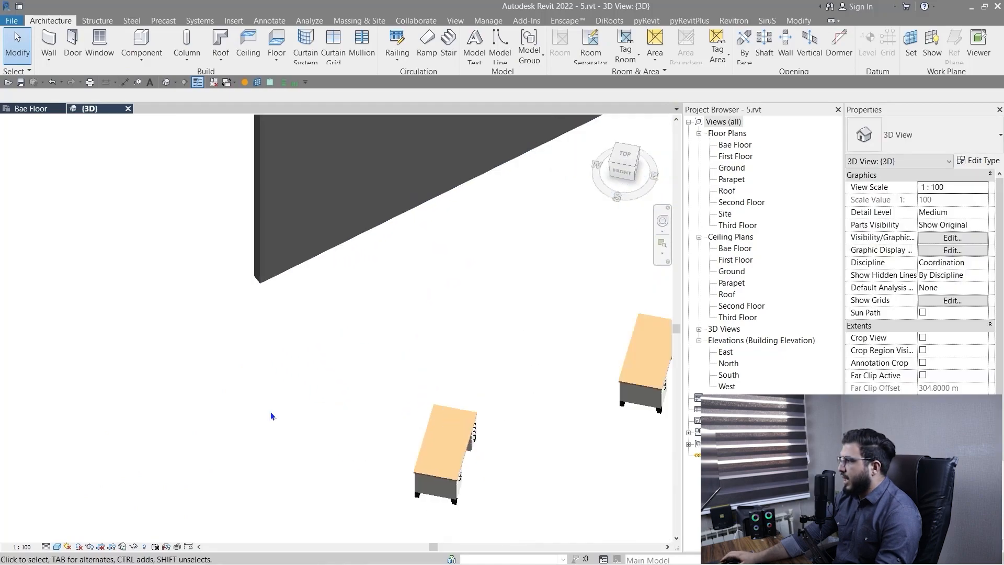
{"action": "key", "text": "a"}
{"action": "key", "text": "l"}
{"action": "middle_click_drag", "start_coordinate": [343, 291], "coordinate": [287, 421], "text": "shift"}
{"action": "scroll", "coordinate": [262, 359], "scroll_direction": "up", "scroll_amount": 8}
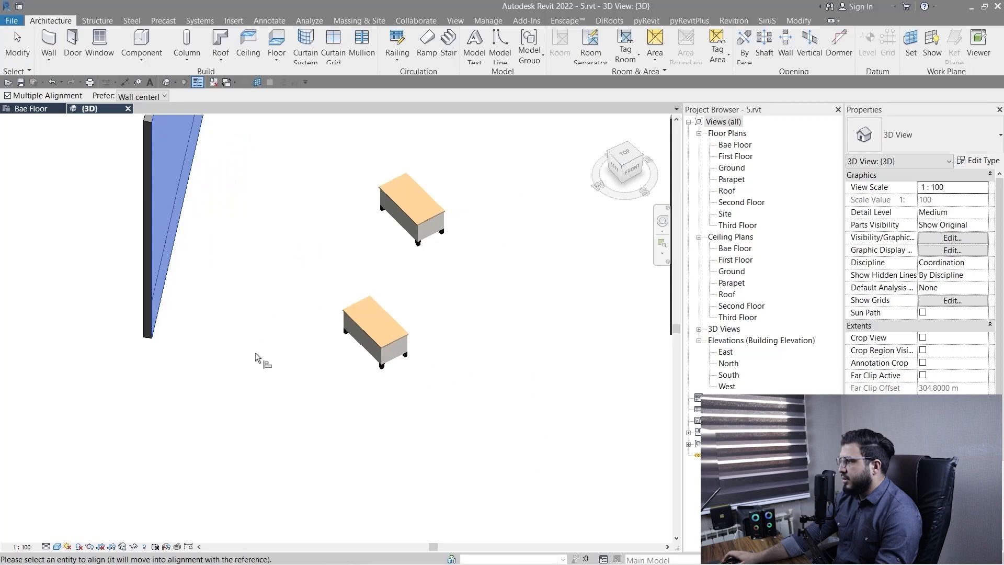
{"action": "scroll", "coordinate": [369, 356], "scroll_direction": "up", "scroll_amount": 5}
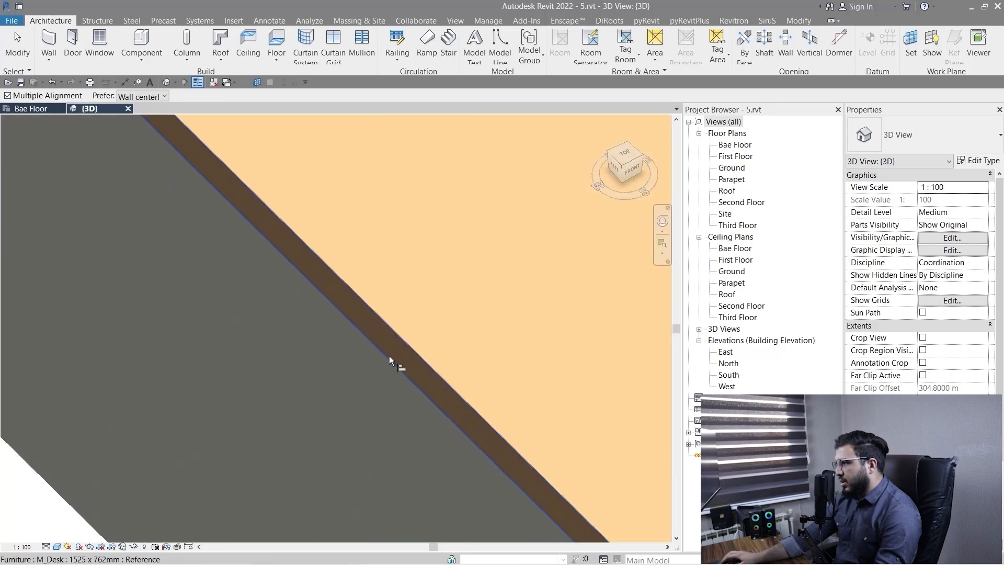
{"action": "left_click", "coordinate": [404, 347]}
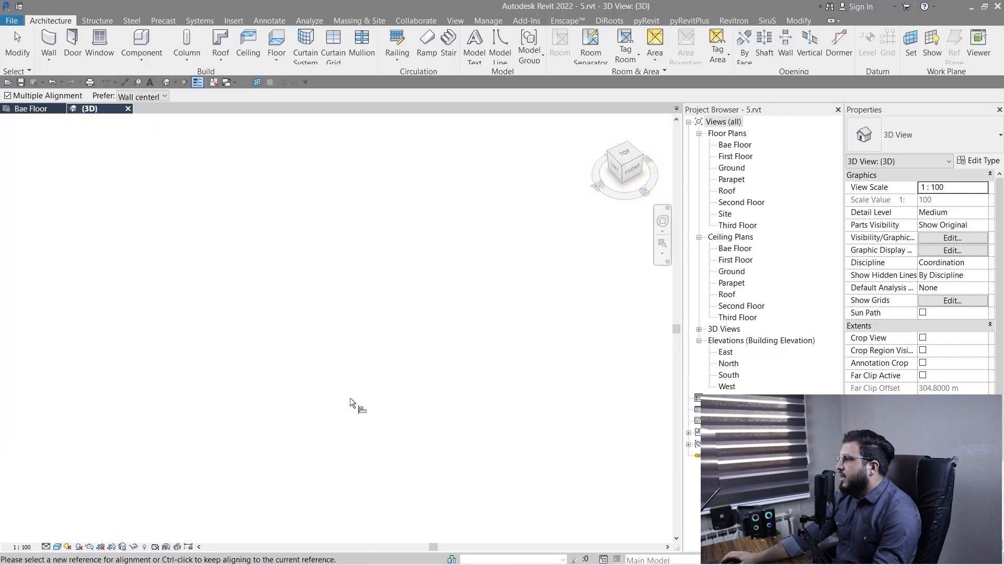
{"action": "scroll", "coordinate": [347, 400], "scroll_direction": "down", "scroll_amount": 5}
{"action": "key", "text": "Escape"}
{"action": "key", "text": "Escape"}
{"action": "scroll", "coordinate": [250, 448], "scroll_direction": "up", "scroll_amount": 3}
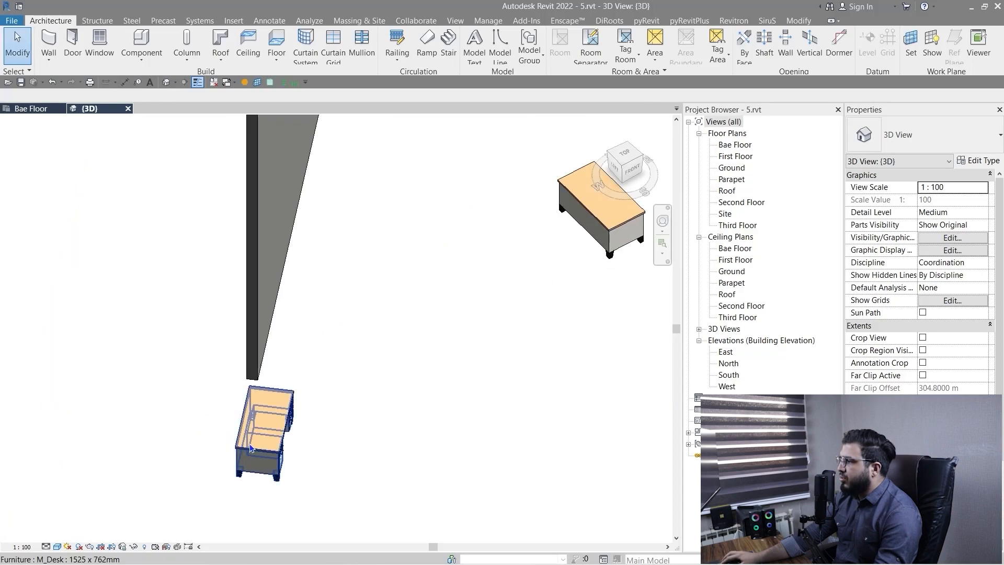
{"action": "left_click", "coordinate": [250, 448]}
{"action": "scroll", "coordinate": [277, 447], "scroll_direction": "down", "scroll_amount": 2}
{"action": "middle_click_drag", "start_coordinate": [330, 432], "coordinate": [446, 212], "text": "shift"}
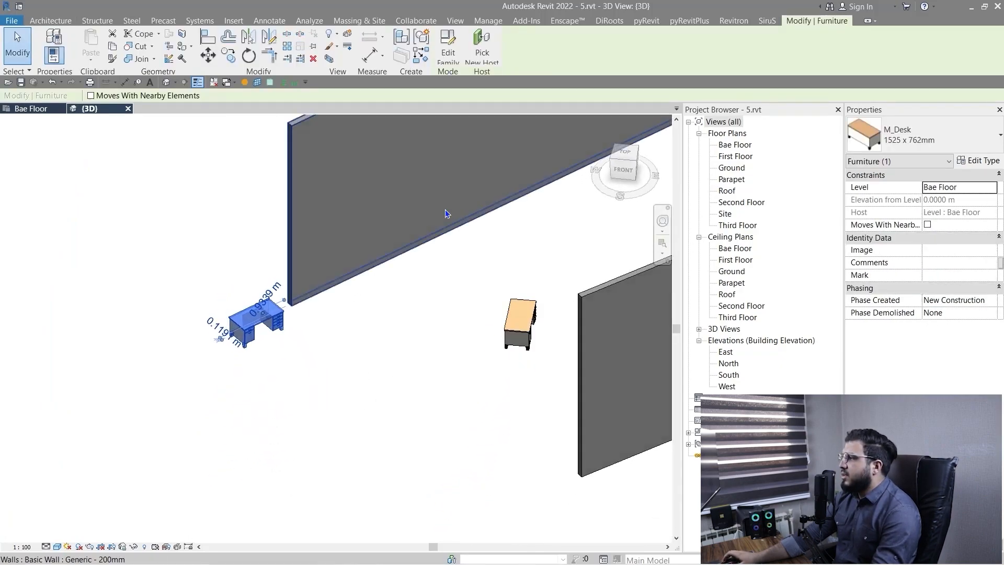
{"action": "key", "text": "Escape"}
Align the second desk with the same inner face of the back wall, and end the Align command.
{"action": "scroll", "coordinate": [403, 226], "scroll_direction": "up", "scroll_amount": 3}
{"action": "key", "text": "a"}
{"action": "key", "text": "l"}
{"action": "left_click", "coordinate": [335, 291]}
{"action": "scroll", "coordinate": [366, 362], "scroll_direction": "down", "scroll_amount": 4}
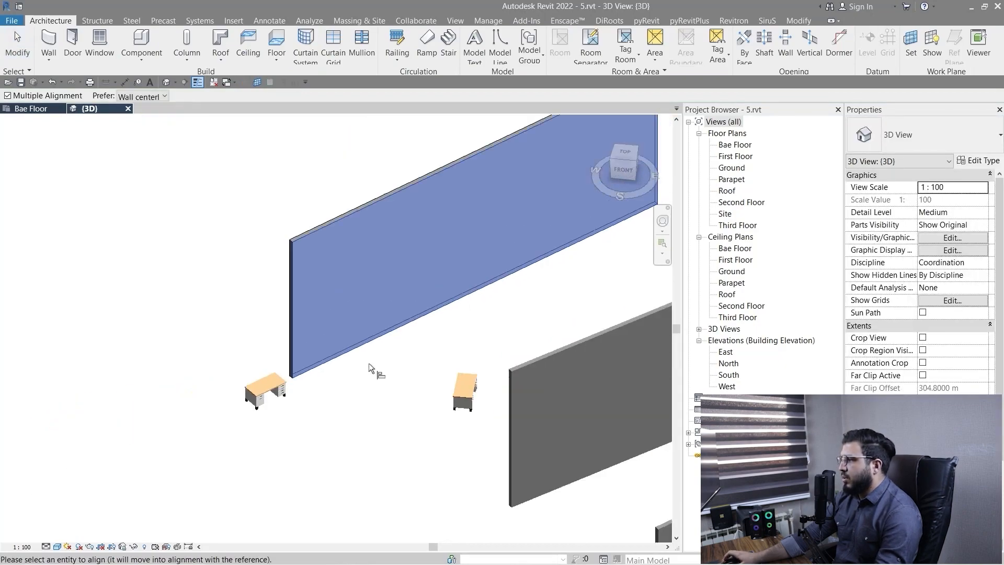
{"action": "scroll", "coordinate": [368, 363], "scroll_direction": "down", "scroll_amount": 1}
{"action": "middle_click_drag", "start_coordinate": [428, 378], "coordinate": [333, 289]}
{"action": "middle_click_drag", "start_coordinate": [332, 289], "coordinate": [569, 369]}
{"action": "scroll", "coordinate": [377, 369], "scroll_direction": "up", "scroll_amount": 3}
{"action": "scroll", "coordinate": [356, 272], "scroll_direction": "up", "scroll_amount": 2}
{"action": "left_click", "coordinate": [355, 271]}
{"action": "scroll", "coordinate": [377, 440], "scroll_direction": "down", "scroll_amount": 3}
{"action": "key", "text": "Escape"}
{"action": "key", "text": "Escape"}
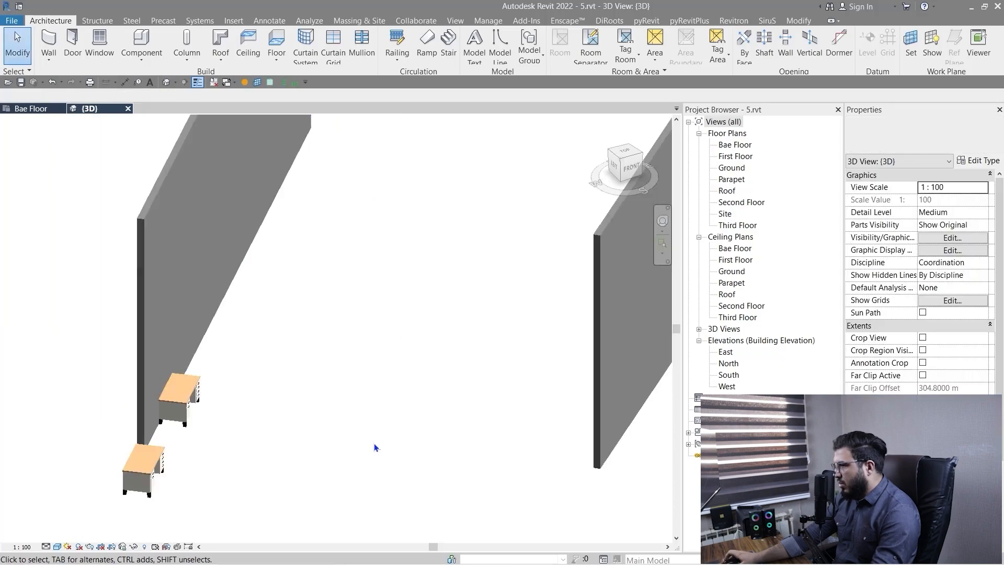
{"action": "scroll", "coordinate": [374, 447], "scroll_direction": "down", "scroll_amount": 5}
{"action": "middle_click_drag", "start_coordinate": [456, 384], "coordinate": [302, 449], "text": "shift"}
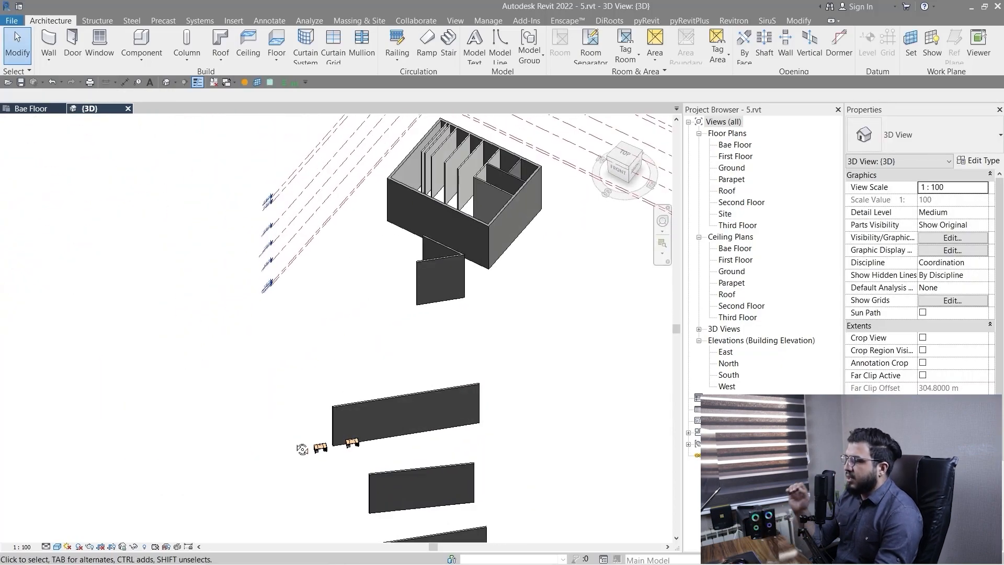
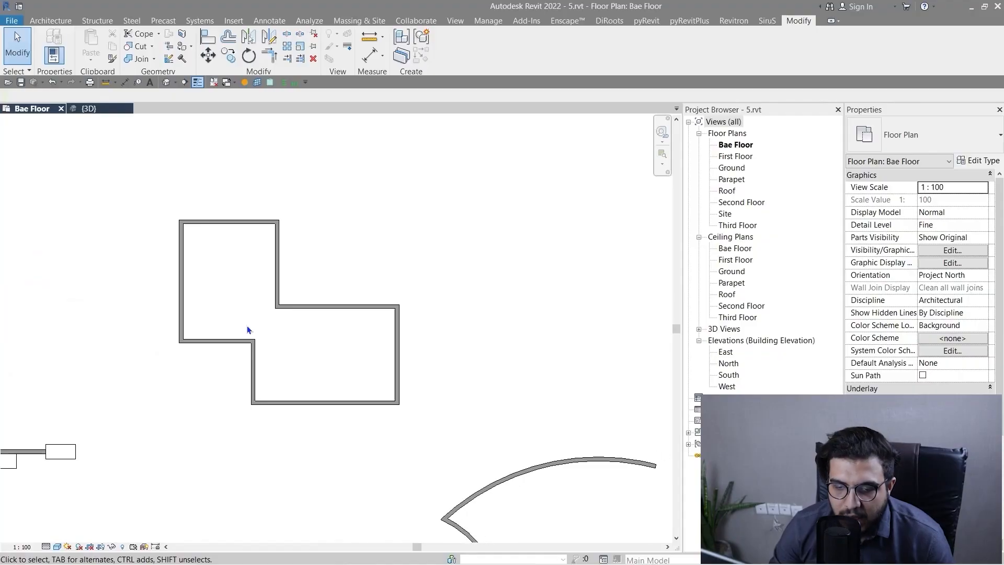
Place three Generic - 200mm walls by picking lines at a 2 m offset outside the bottom and lower-left walls of the stepped outline.
{"action": "scroll", "coordinate": [224, 321], "scroll_direction": "down", "scroll_amount": 2}
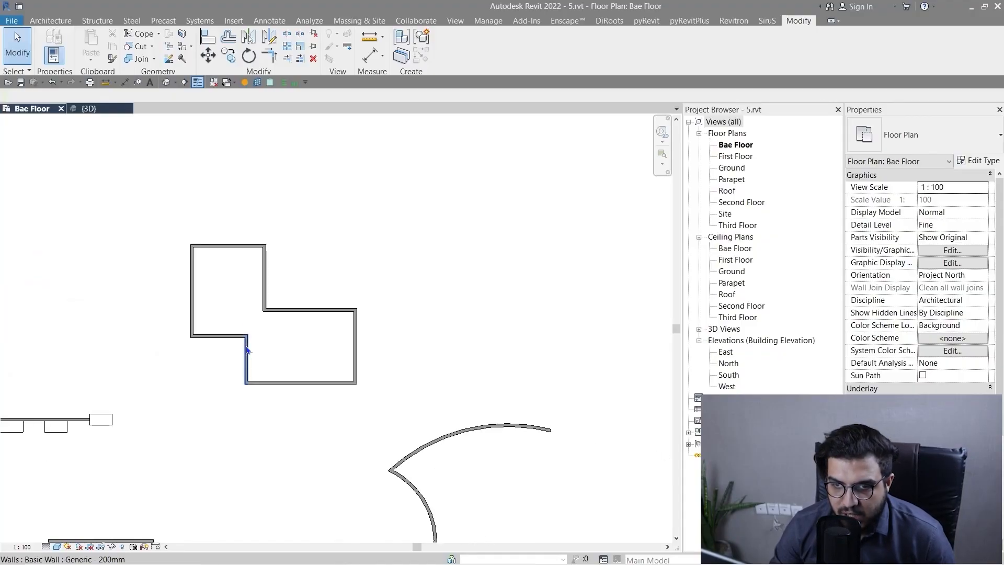
{"action": "scroll", "coordinate": [247, 349], "scroll_direction": "up", "scroll_amount": 3}
{"action": "key", "text": "w"}
{"action": "key", "text": "a"}
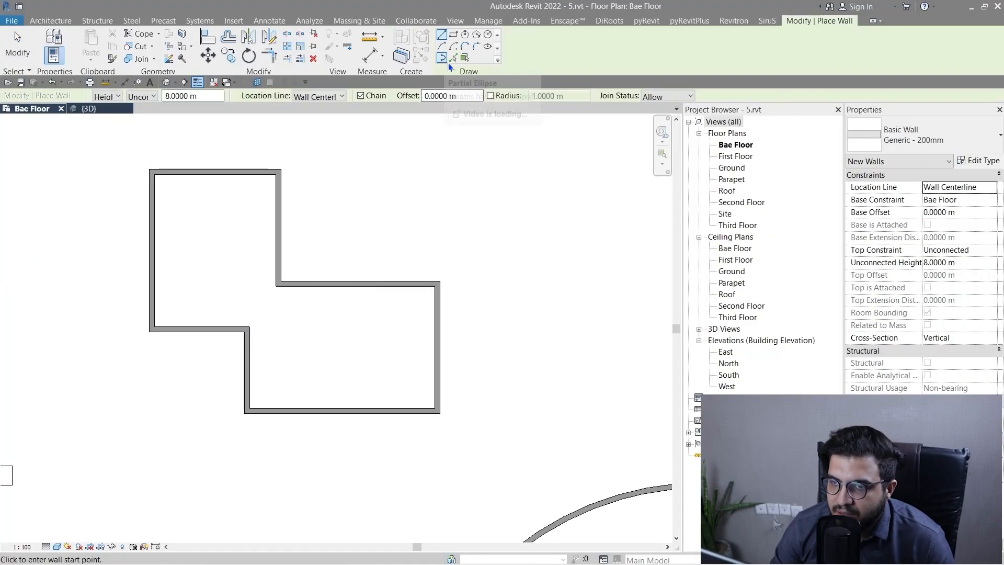
{"action": "left_click", "coordinate": [453, 58]}
{"action": "scroll", "coordinate": [345, 454], "scroll_direction": "up", "scroll_amount": 7}
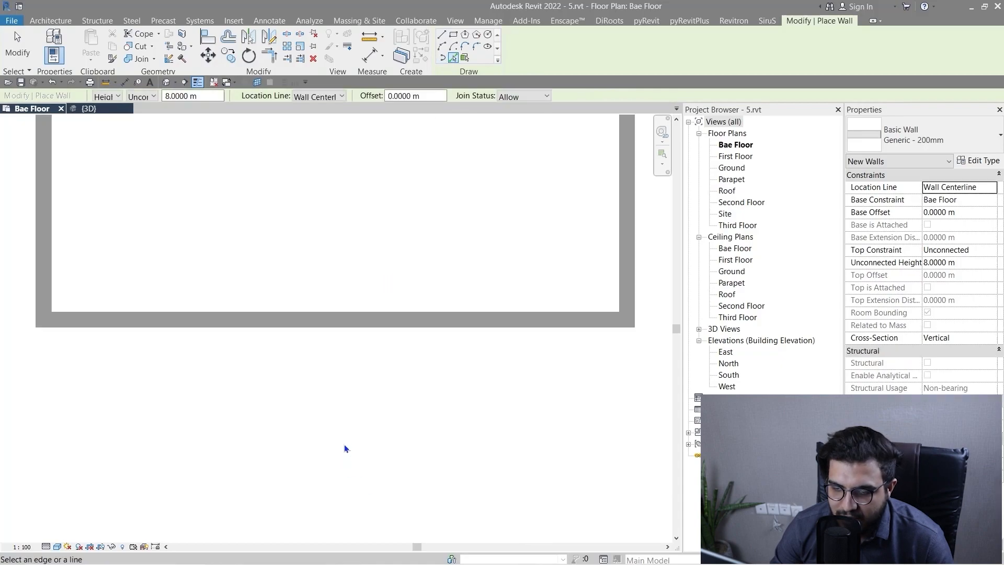
{"action": "scroll", "coordinate": [355, 431], "scroll_direction": "down", "scroll_amount": 3}
{"action": "middle_click_drag", "start_coordinate": [354, 432], "coordinate": [417, 419]}
{"action": "scroll", "coordinate": [415, 412], "scroll_direction": "down", "scroll_amount": 4}
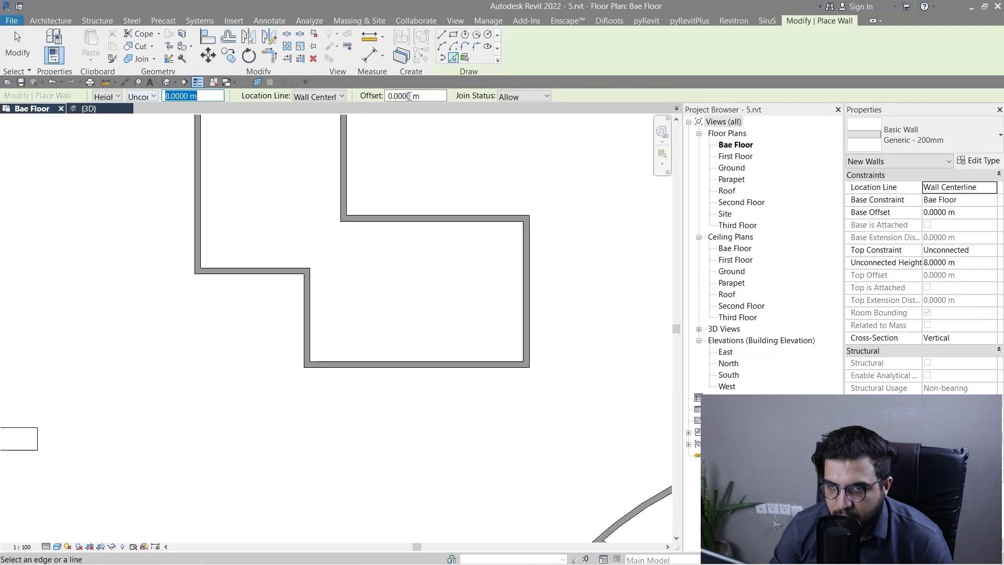
{"action": "type", "text": "2"}
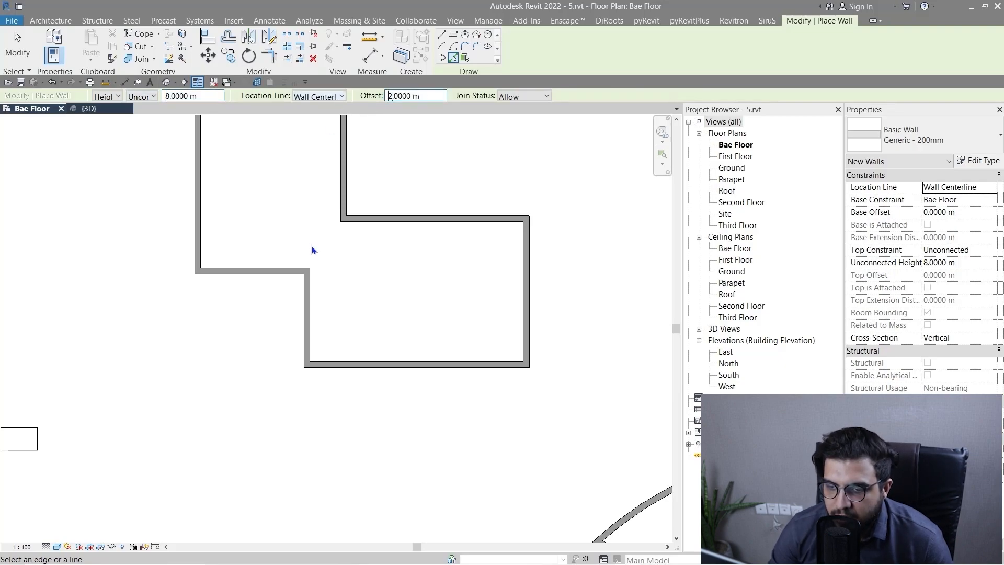
{"action": "left_click", "coordinate": [382, 369]}
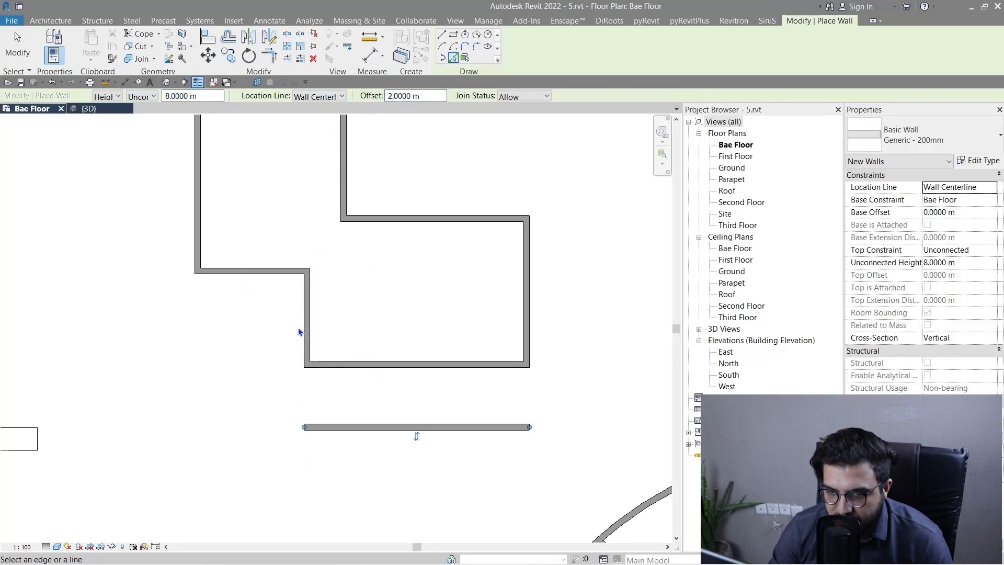
{"action": "left_click", "coordinate": [302, 327]}
{"action": "left_click", "coordinate": [218, 285]}
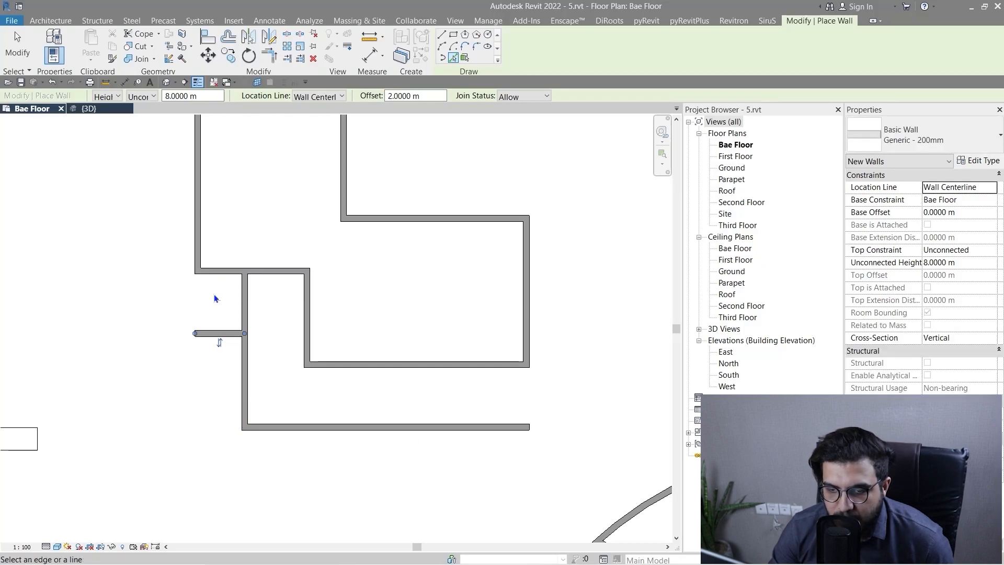
Undo the three walls placed at the 2 m offset.
{"action": "key", "text": "ctrl+z"}
{"action": "key", "text": "ctrl+z"}
{"action": "key", "text": "ctrl+z"}
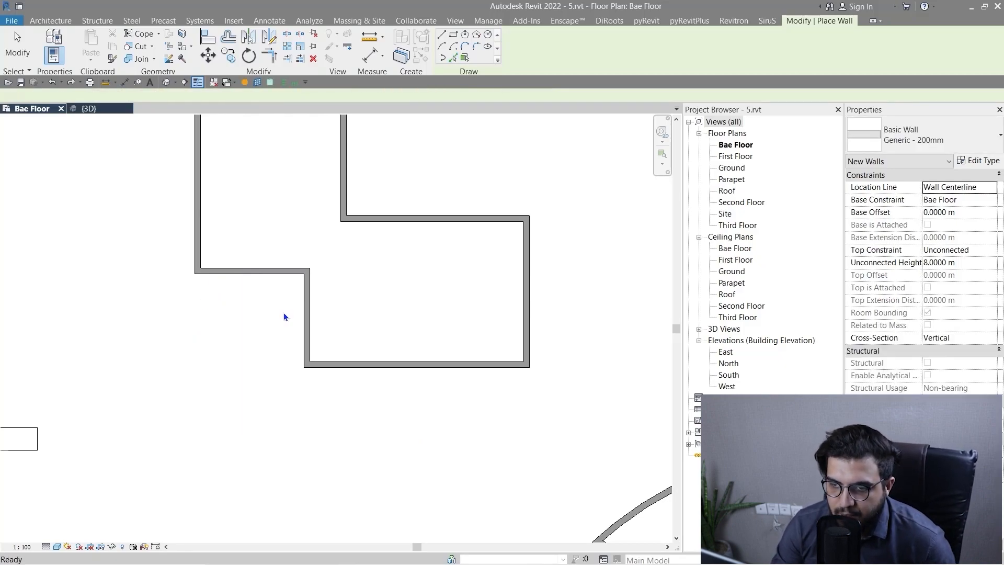
Offset the topmost wall of the stepped outline 5 m outward with a numerical Offset, without copying.
{"action": "scroll", "coordinate": [284, 312], "scroll_direction": "down", "scroll_amount": 2}
{"action": "middle_click_drag", "start_coordinate": [249, 274], "coordinate": [239, 327]}
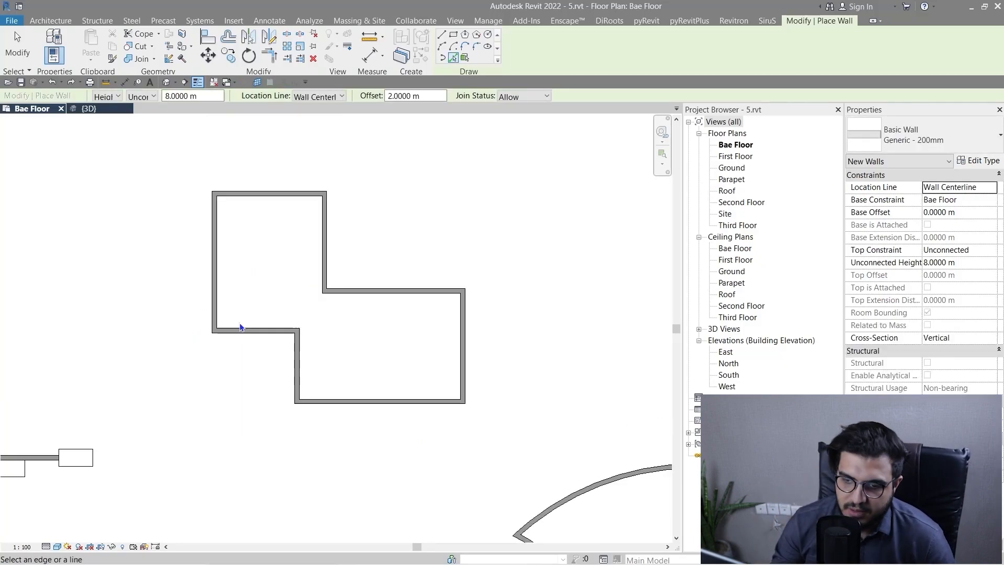
{"action": "left_click", "coordinate": [231, 36]}
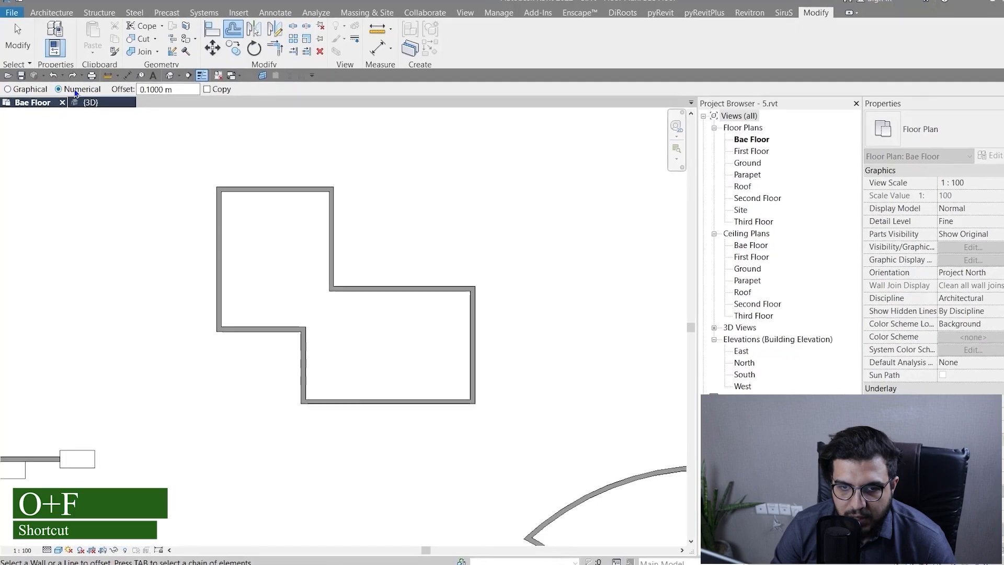
{"action": "left_click_drag", "start_coordinate": [204, 40], "coordinate": [129, 54]}
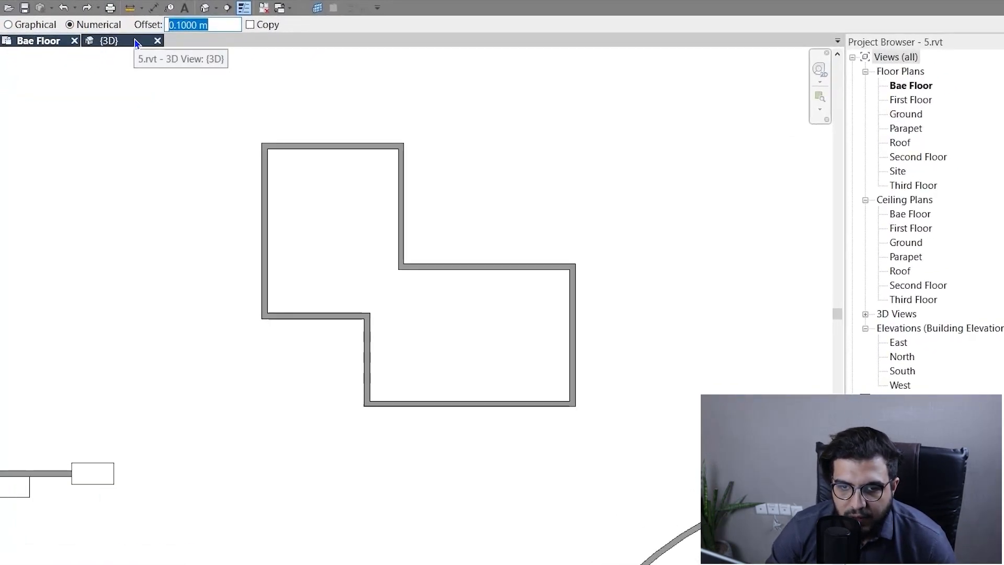
{"action": "scroll", "coordinate": [544, 132], "scroll_direction": "down", "scroll_amount": 1}
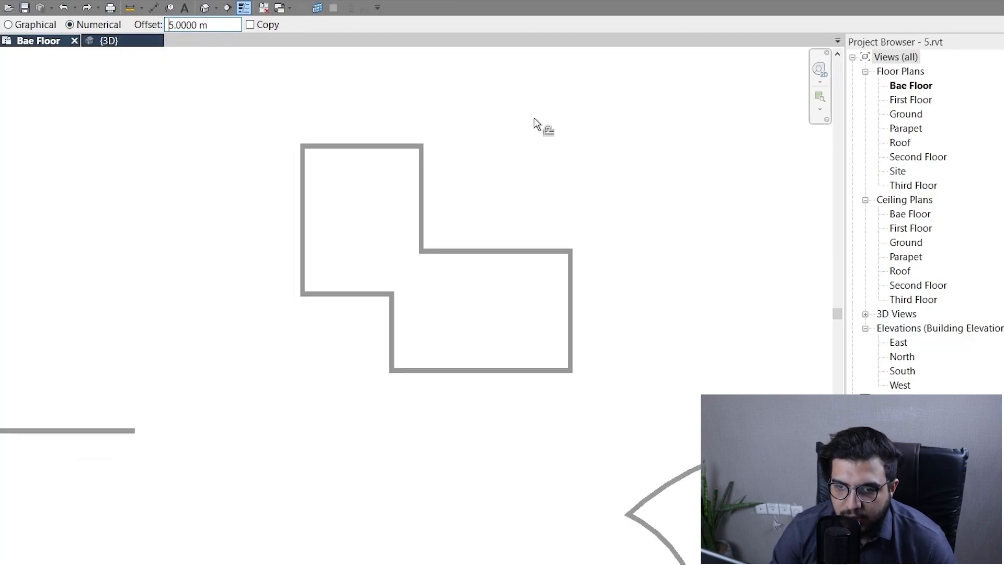
{"action": "scroll", "coordinate": [397, 240], "scroll_direction": "up", "scroll_amount": 5}
{"action": "scroll", "coordinate": [361, 214], "scroll_direction": "down", "scroll_amount": 2}
{"action": "middle_click_drag", "start_coordinate": [362, 214], "coordinate": [355, 259]}
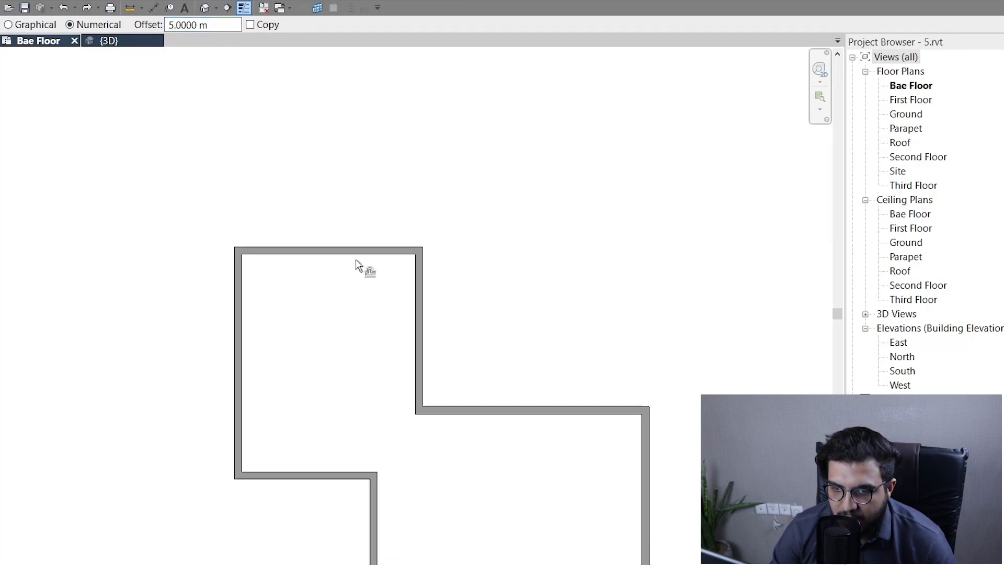
{"action": "scroll", "coordinate": [365, 197], "scroll_direction": "down", "scroll_amount": 1}
{"action": "middle_click_drag", "start_coordinate": [359, 176], "coordinate": [356, 222]}
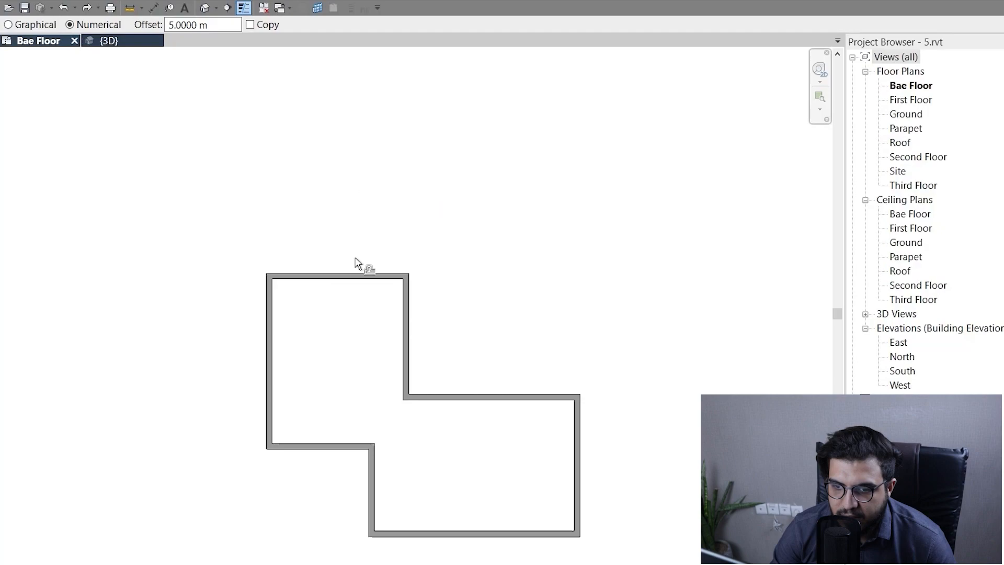
{"action": "left_click", "coordinate": [329, 276]}
{"action": "scroll", "coordinate": [424, 301], "scroll_direction": "down", "scroll_amount": 2}
{"action": "scroll", "coordinate": [455, 293], "scroll_direction": "up", "scroll_amount": 2}
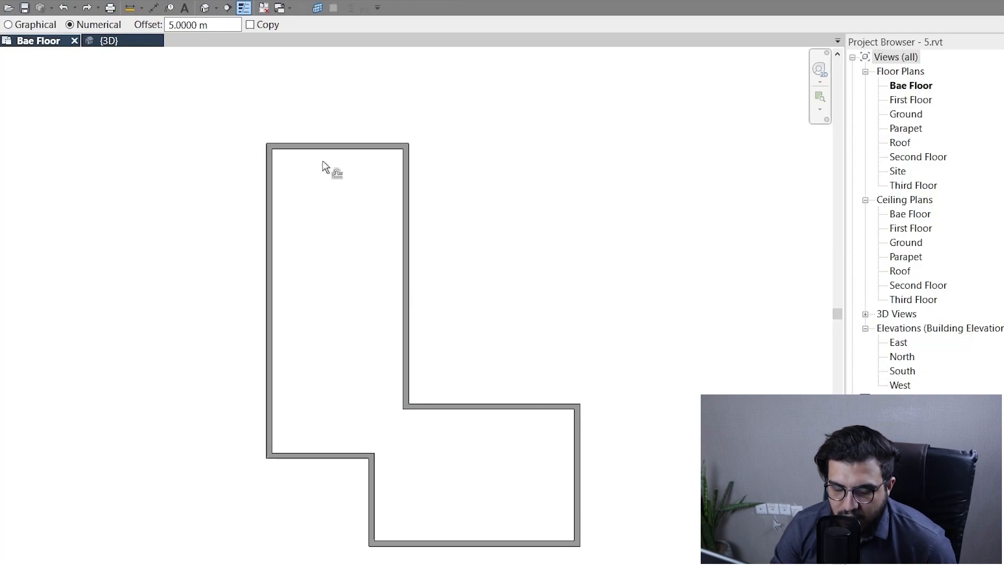
Undo the 5 m offset of the topmost wall.
{"action": "scroll", "coordinate": [383, 324], "scroll_direction": "down", "scroll_amount": 2}
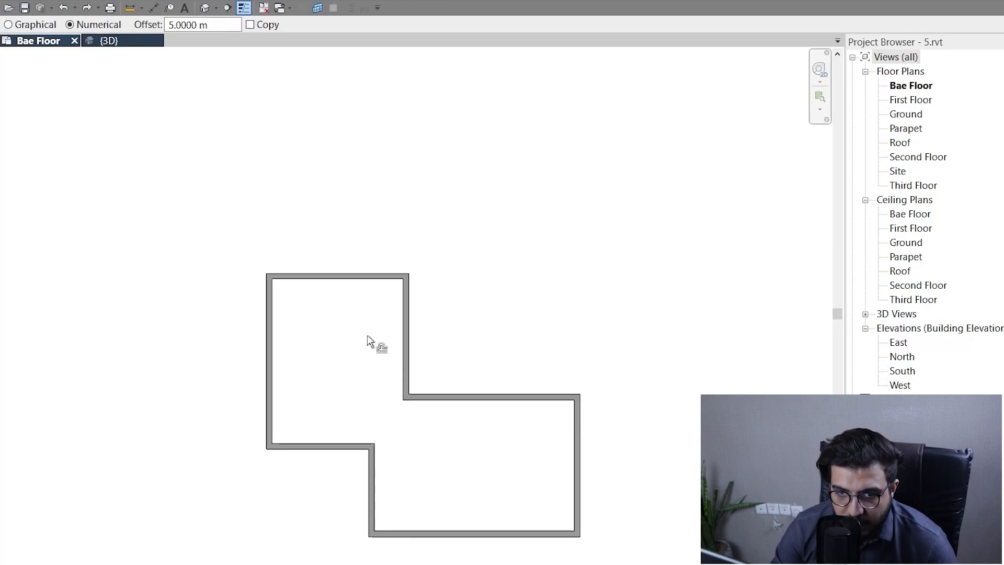
{"action": "middle_click_drag", "start_coordinate": [367, 336], "coordinate": [369, 345]}
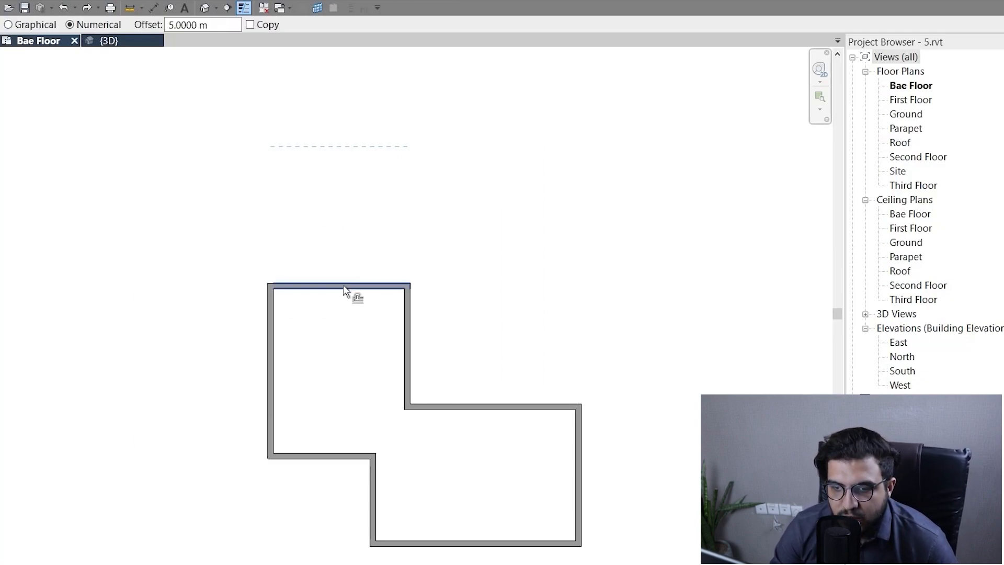
{"action": "scroll", "coordinate": [343, 285], "scroll_direction": "down", "scroll_amount": 1}
{"action": "scroll", "coordinate": [384, 290], "scroll_direction": "up", "scroll_amount": 2}
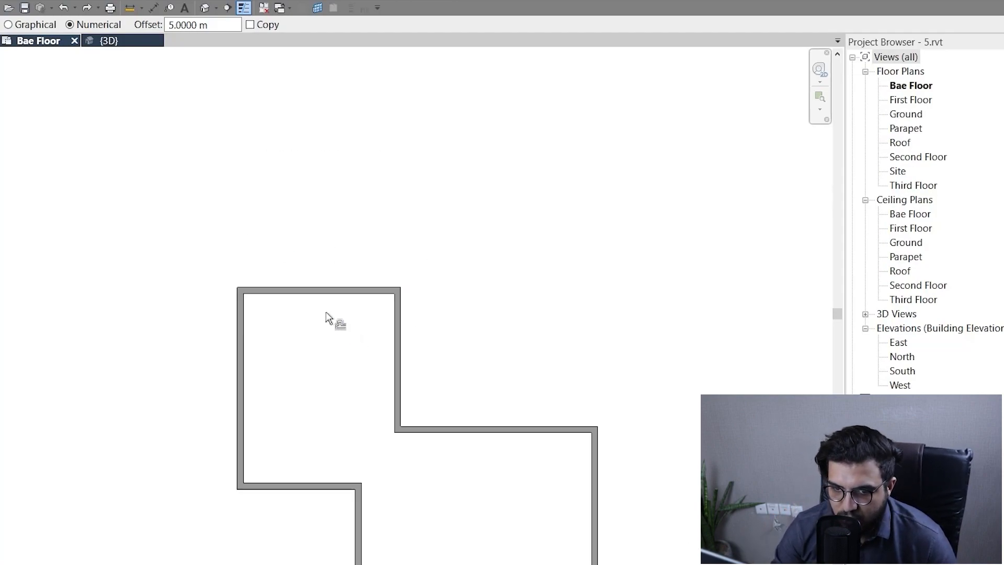
{"action": "scroll", "coordinate": [313, 320], "scroll_direction": "down", "scroll_amount": 1}
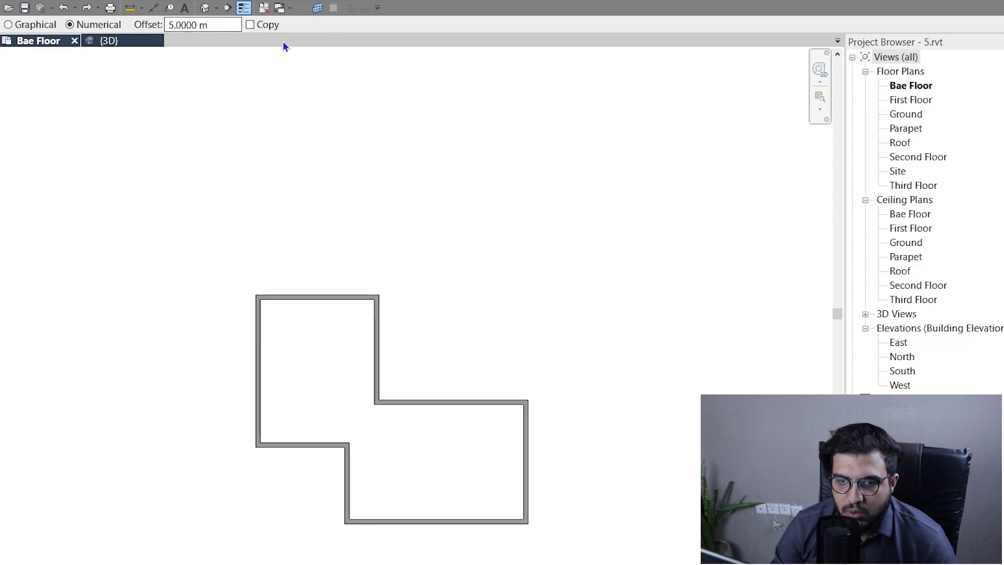
Enable copying for the Offset command and offset a copy of the topmost wall 5 m outward.
{"action": "left_click", "coordinate": [268, 24]}
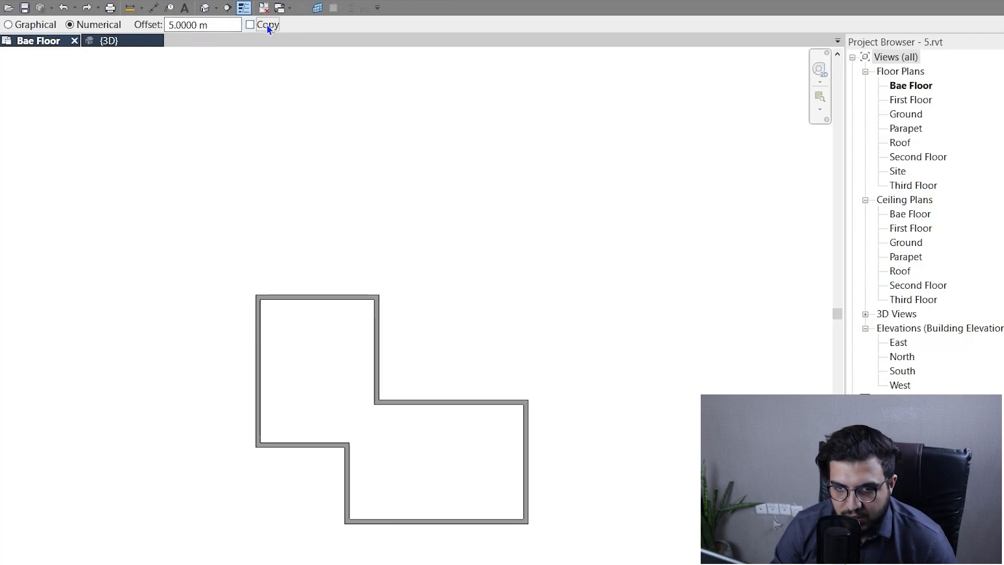
{"action": "left_click", "coordinate": [324, 298]}
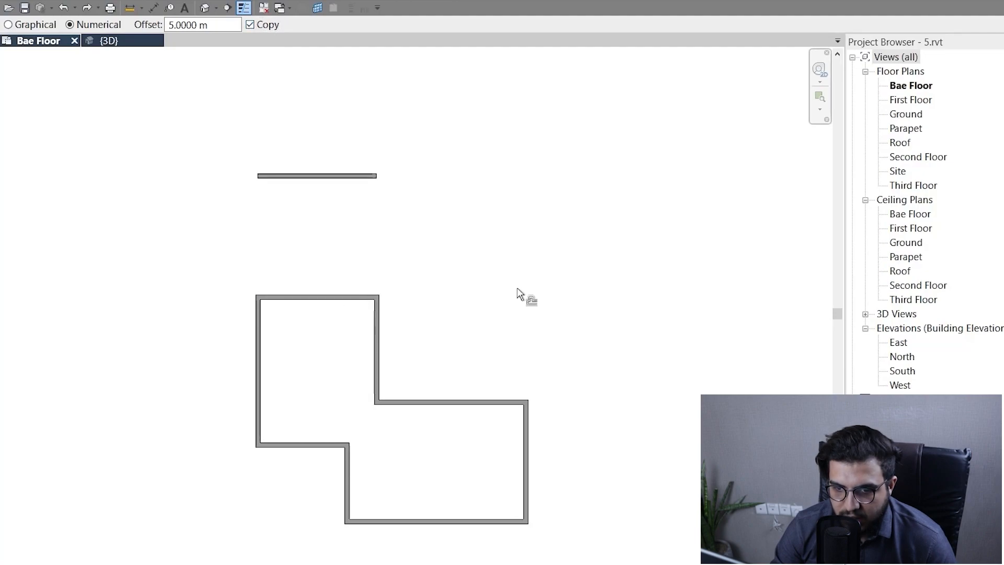
{"action": "scroll", "coordinate": [440, 203], "scroll_direction": "down", "scroll_amount": 3}
{"action": "middle_click_drag", "start_coordinate": [453, 184], "coordinate": [369, 229]}
{"action": "left_click", "coordinate": [308, 222]}
{"action": "scroll", "coordinate": [308, 259], "scroll_direction": "up", "scroll_amount": 2}
Undo the wall copy offset by 5 m.
{"action": "key", "text": "ctrl+z"}
{"action": "key", "text": "ctrl+z"}
{"action": "key", "text": "ctrl+z"}
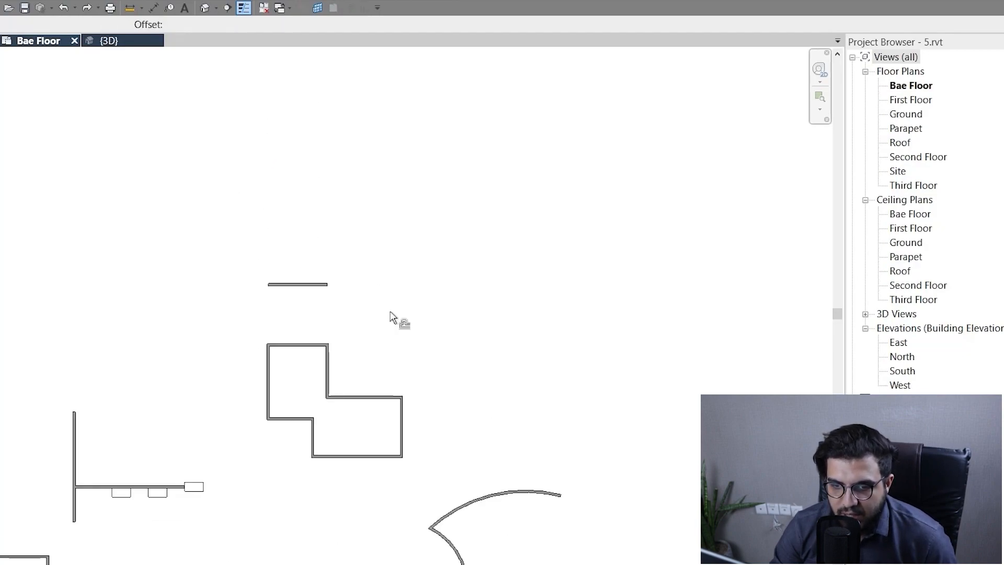
{"action": "key", "text": "ctrl+z"}
Offset a copy of the whole chain of walls in the stepped outline 3 m outward.
{"action": "scroll", "coordinate": [457, 356], "scroll_direction": "down", "scroll_amount": 1}
{"action": "middle_click_drag", "start_coordinate": [491, 330], "coordinate": [410, 358]}
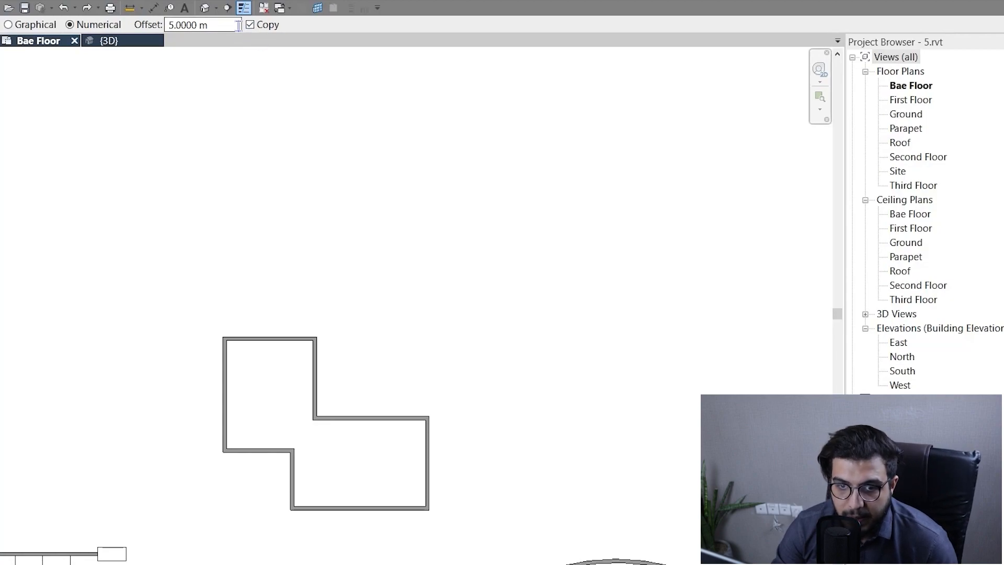
{"action": "left_click_drag", "start_coordinate": [239, 25], "coordinate": [139, 32]}
{"action": "type", "text": "3"}
{"action": "key", "text": "Return"}
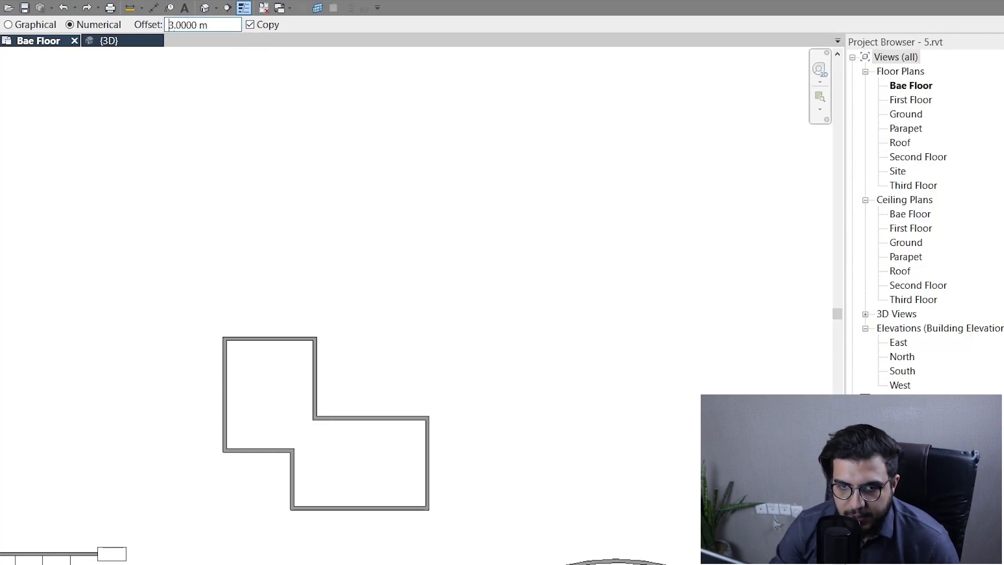
{"action": "scroll", "coordinate": [338, 442], "scroll_direction": "up", "scroll_amount": 4}
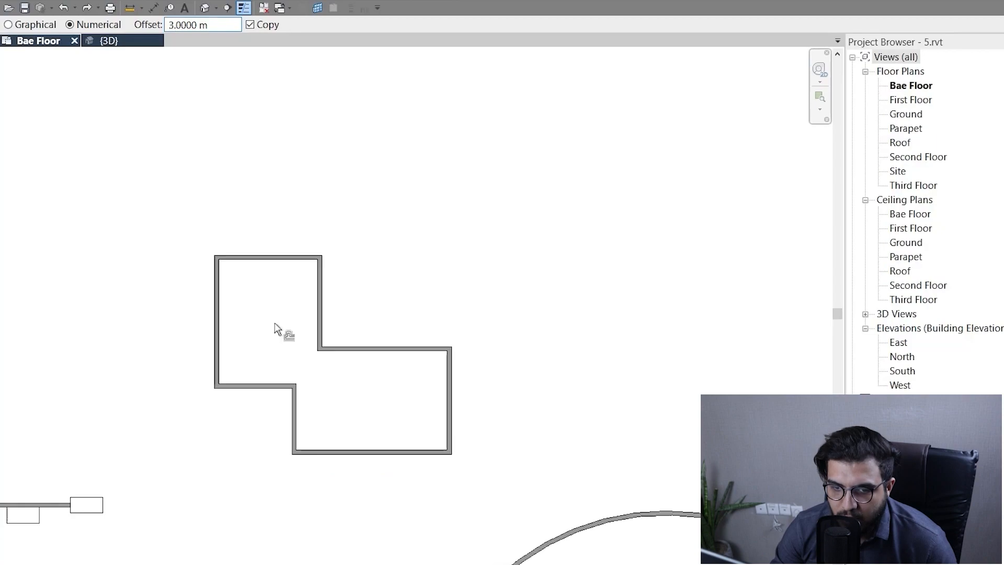
{"action": "middle_click_drag", "start_coordinate": [318, 297], "coordinate": [319, 298]}
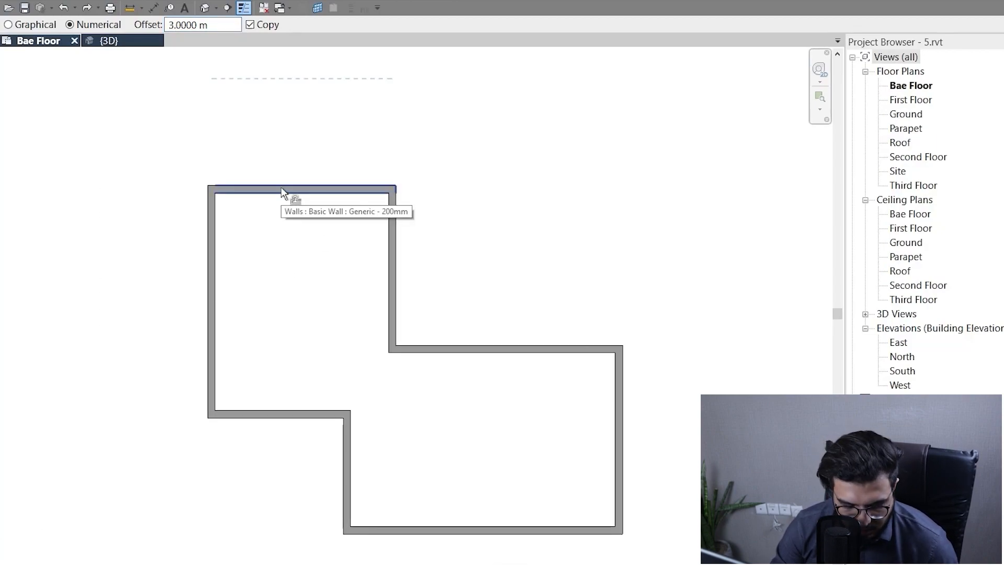
{"action": "key", "text": "Tab"}
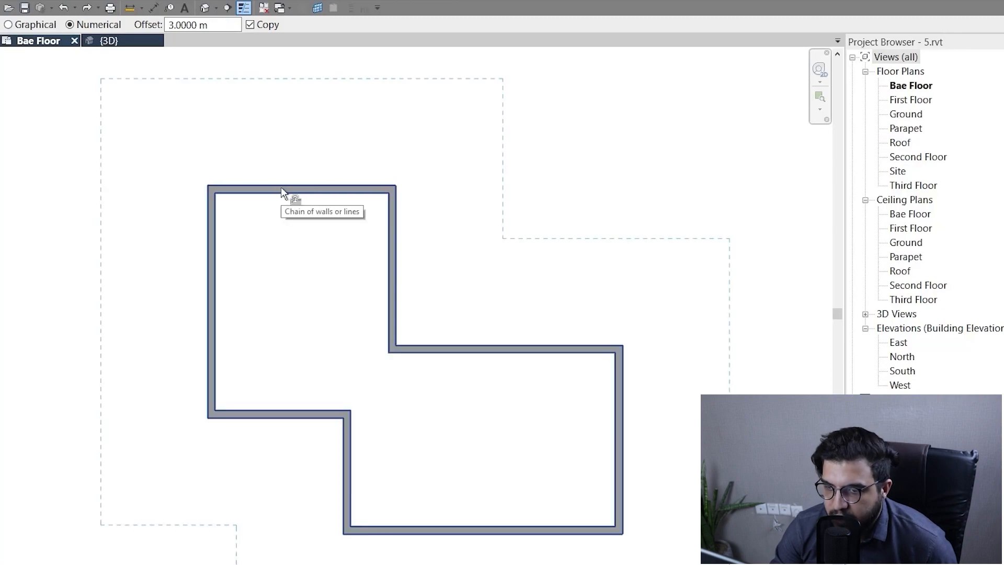
{"action": "left_click", "coordinate": [281, 187]}
Examine the offset copy of the wall outline and its spacing around the original walls.
{"action": "scroll", "coordinate": [410, 267], "scroll_direction": "down", "scroll_amount": 3}
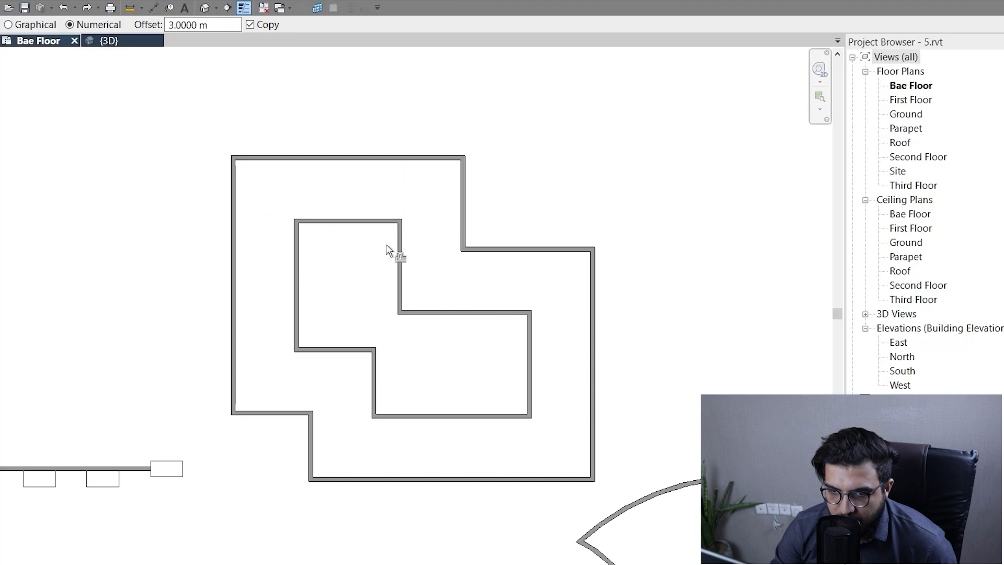
{"action": "scroll", "coordinate": [433, 271], "scroll_direction": "up", "scroll_amount": 1}
{"action": "scroll", "coordinate": [457, 293], "scroll_direction": "down", "scroll_amount": 1}
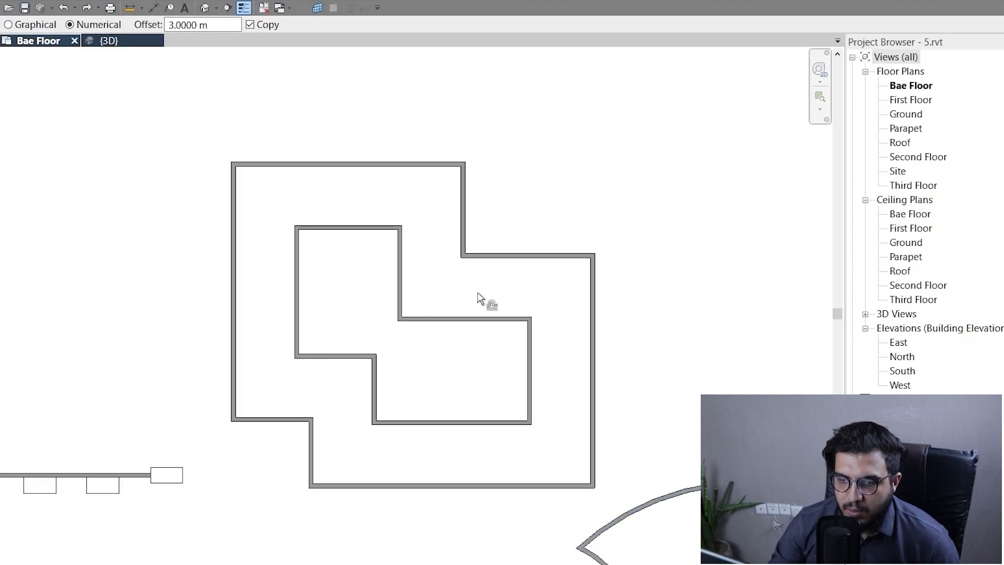
{"action": "scroll", "coordinate": [387, 289], "scroll_direction": "down", "scroll_amount": 2}
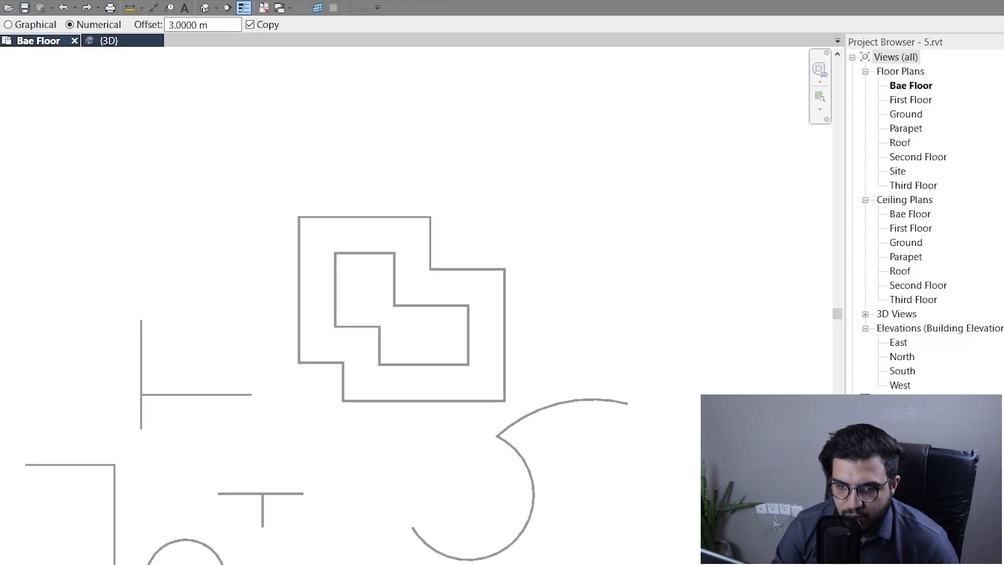
{"action": "scroll", "coordinate": [306, 288], "scroll_direction": "up", "scroll_amount": 2}
{"action": "middle_click_drag", "start_coordinate": [419, 317], "coordinate": [329, 341]}
{"action": "scroll", "coordinate": [337, 335], "scroll_direction": "down", "scroll_amount": 2}
{"action": "scroll", "coordinate": [312, 211], "scroll_direction": "up", "scroll_amount": 2}
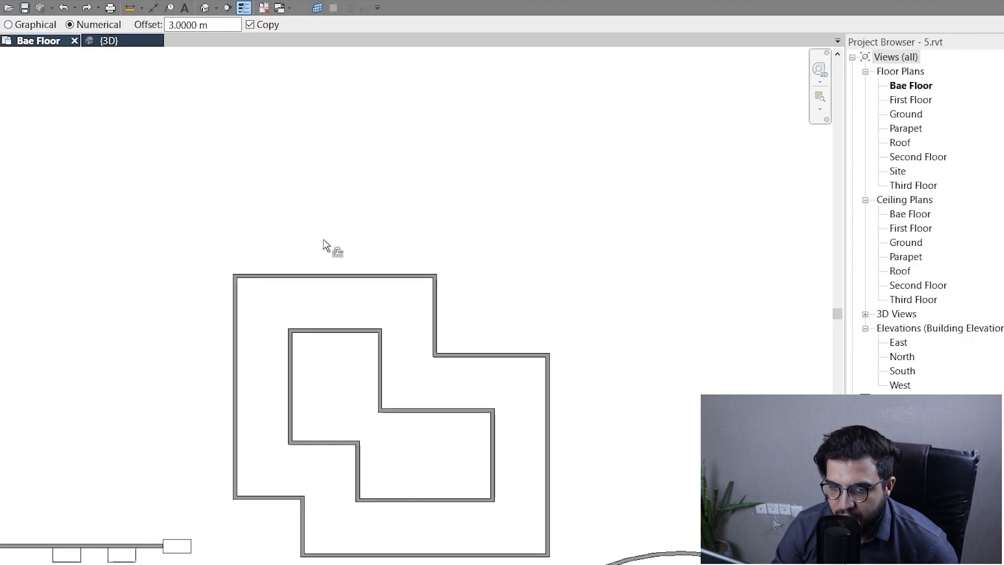
Offset a copy of the whole outer stepped wall chain 2 m outward.
{"action": "scroll", "coordinate": [324, 282], "scroll_direction": "down", "scroll_amount": 2}
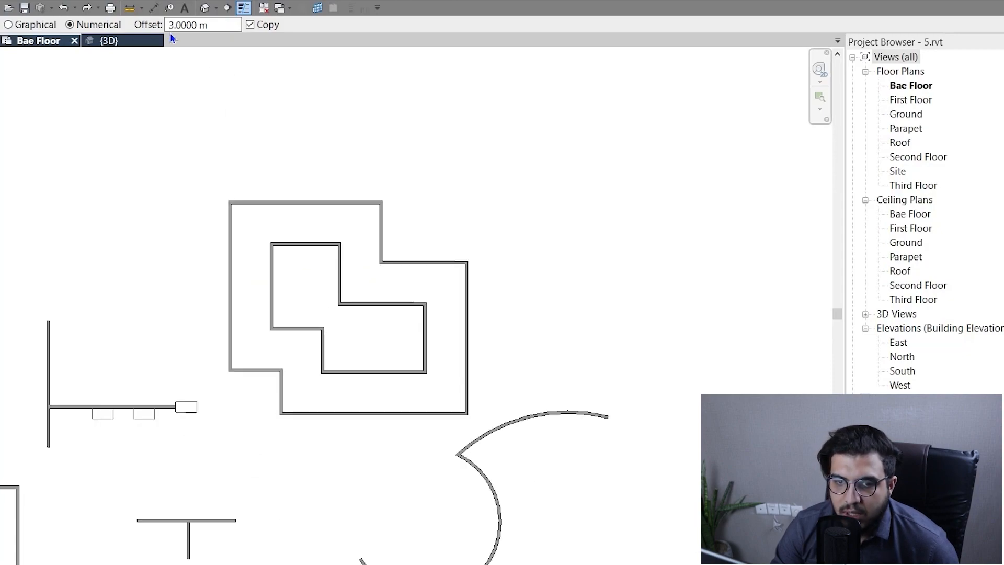
{"action": "left_click", "coordinate": [216, 27]}
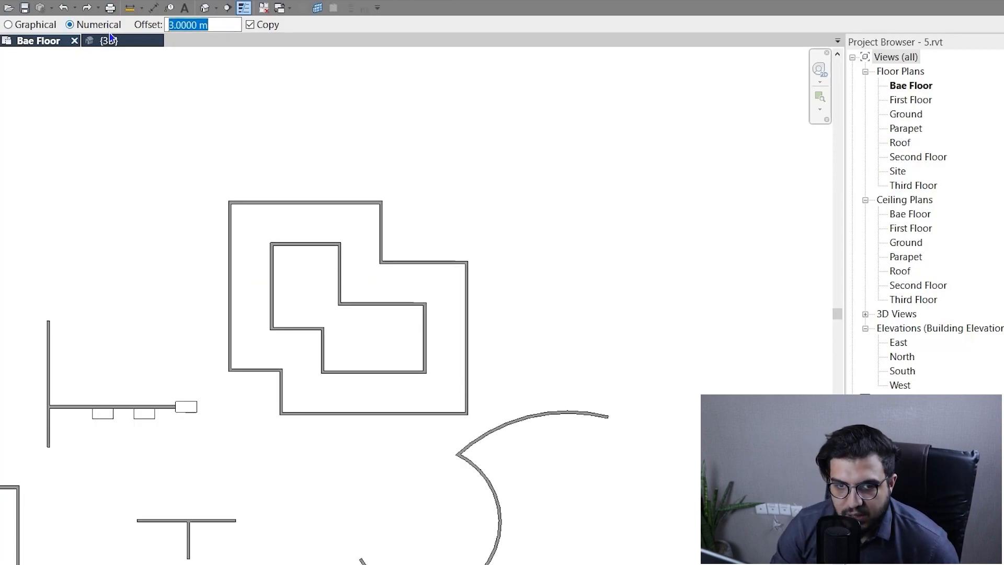
{"action": "type", "text": "2"}
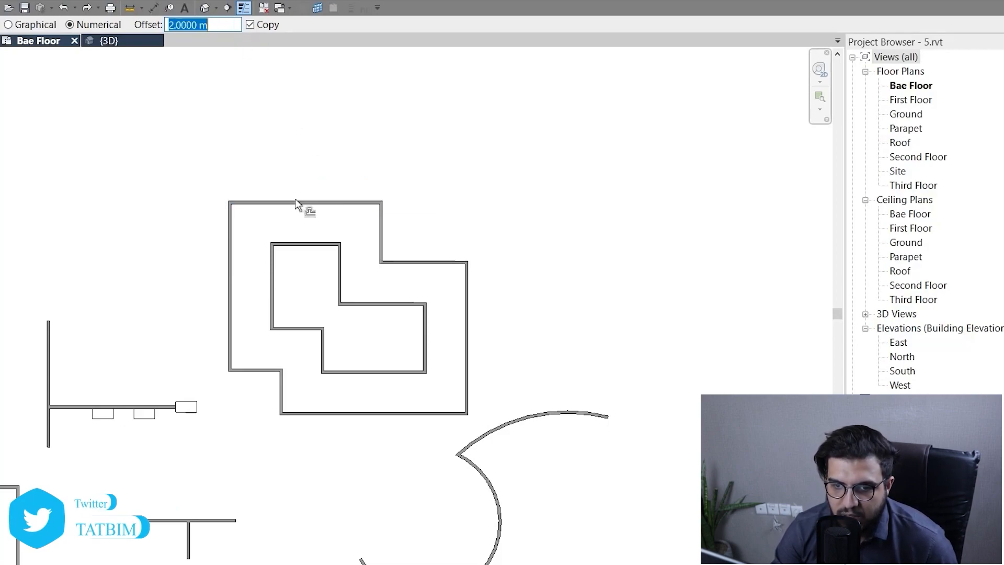
{"action": "key", "text": "Tab"}
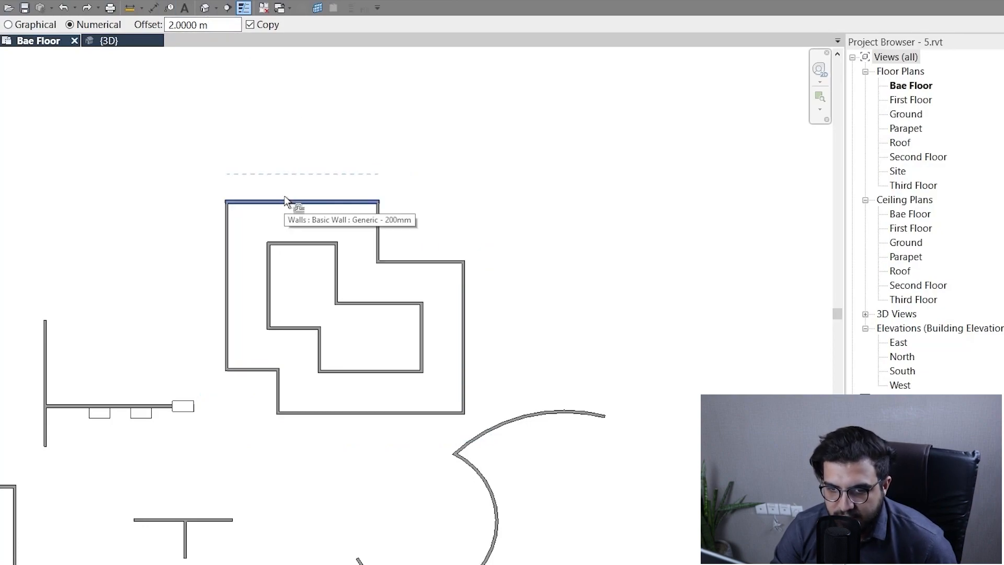
{"action": "key", "text": "Tab"}
{"action": "left_click", "coordinate": [284, 196]}
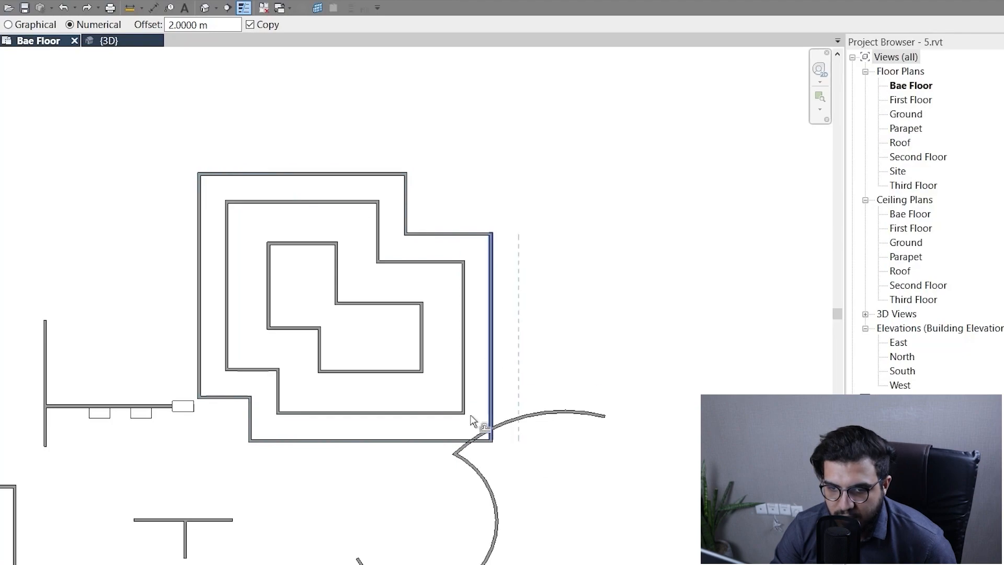
Delete the curved walls beside the stepped outlines and the desks along the horizontal wall.
{"action": "middle_click_drag", "start_coordinate": [537, 450], "coordinate": [505, 373]}
{"action": "key", "text": "Escape"}
{"action": "left_click_drag", "start_coordinate": [557, 307], "coordinate": [523, 376]}
{"action": "key", "text": "Delete"}
{"action": "left_click_drag", "start_coordinate": [479, 429], "coordinate": [427, 444]}
{"action": "key", "text": "Delete"}
{"action": "middle_click_drag", "start_coordinate": [294, 403], "coordinate": [619, 409]}
{"action": "scroll", "coordinate": [639, 411], "scroll_direction": "up", "scroll_amount": 1}
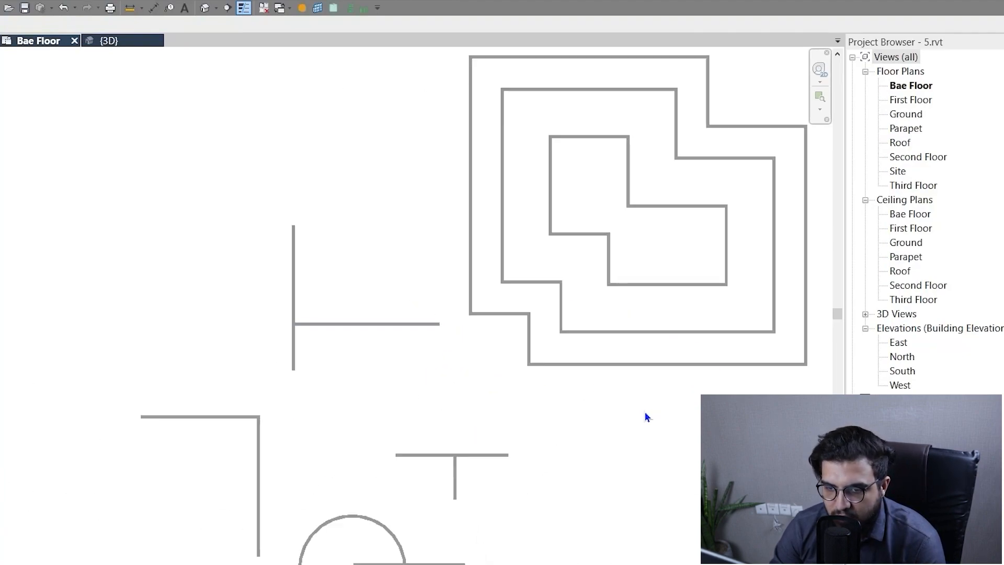
Draw a straight vertical wall in the empty area to the right of the nested stepped outlines.
{"action": "scroll", "coordinate": [520, 362], "scroll_direction": "up", "scroll_amount": 3}
{"action": "scroll", "coordinate": [518, 365], "scroll_direction": "down", "scroll_amount": 5}
{"action": "middle_click_drag", "start_coordinate": [631, 373], "coordinate": [426, 428]}
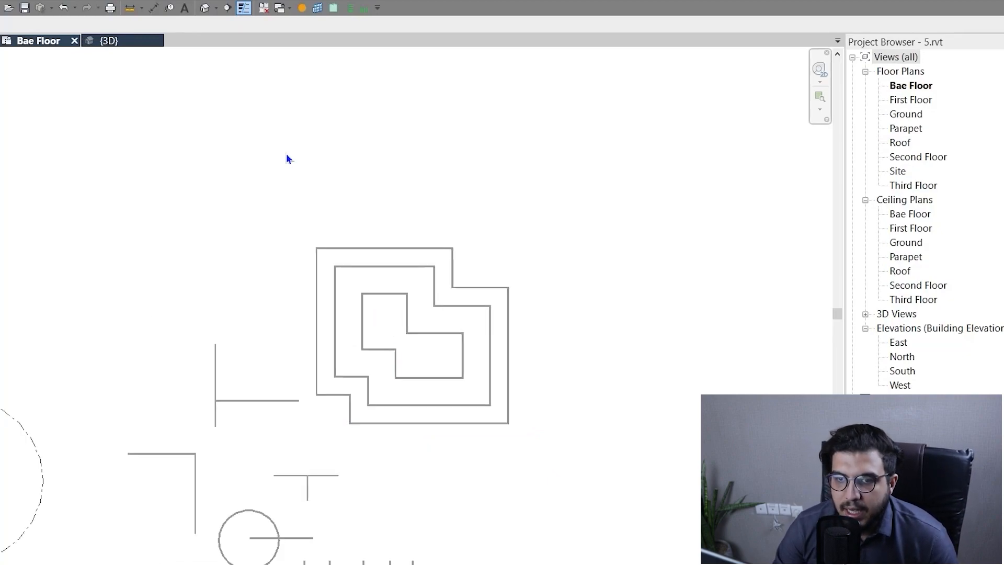
{"action": "middle_click_drag", "start_coordinate": [287, 157], "coordinate": [287, 148]}
{"action": "scroll", "coordinate": [467, 338], "scroll_direction": "up", "scroll_amount": 2}
{"action": "middle_click_drag", "start_coordinate": [467, 337], "coordinate": [419, 333]}
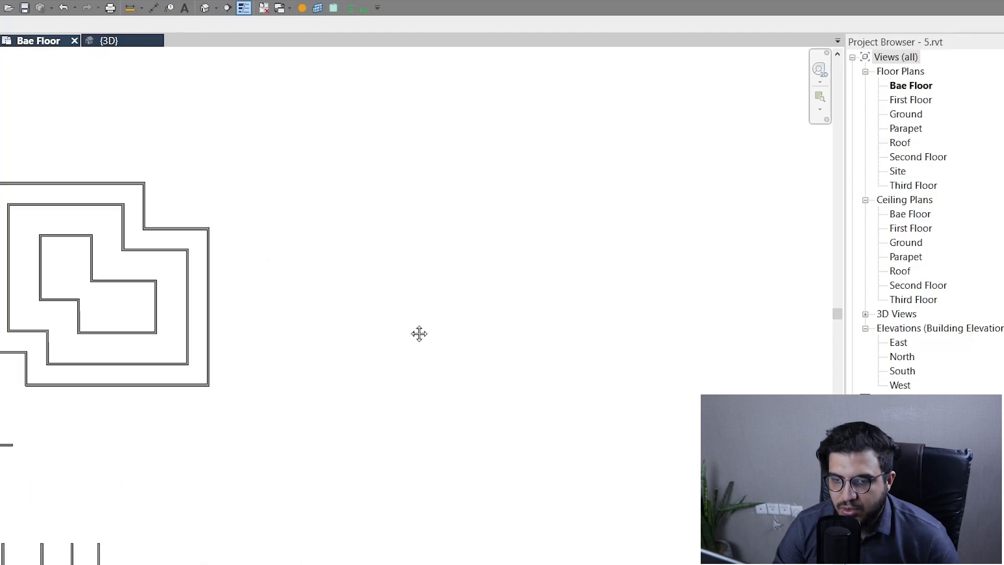
{"action": "key", "text": "w"}
{"action": "key", "text": "a"}
{"action": "left_click", "coordinate": [415, 228]}
{"action": "left_click", "coordinate": [415, 425]}
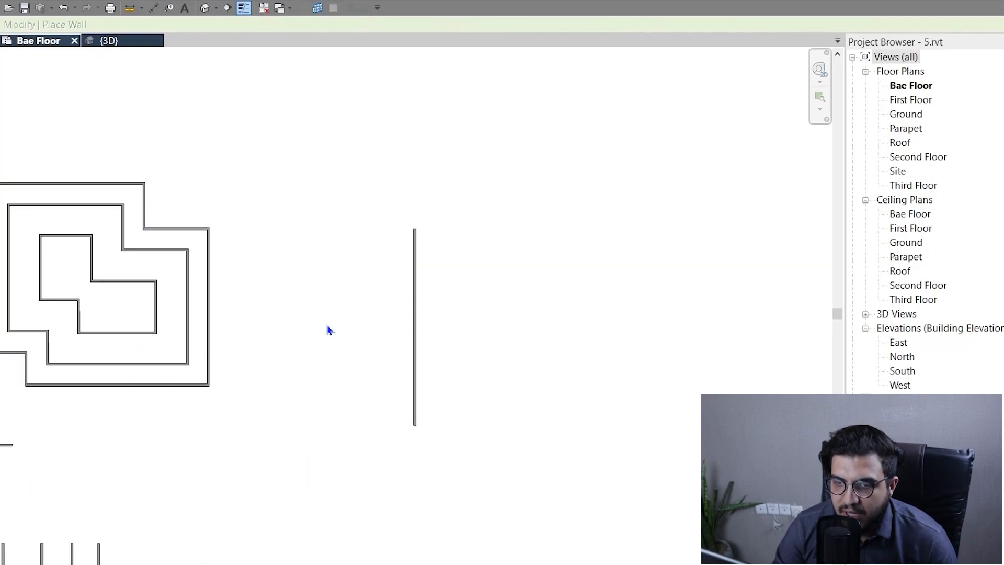
Draw a rectangle of walls about 8.6 m by 5 m between the stepped outlines and the vertical wall.
{"action": "left_click", "coordinate": [453, 34]}
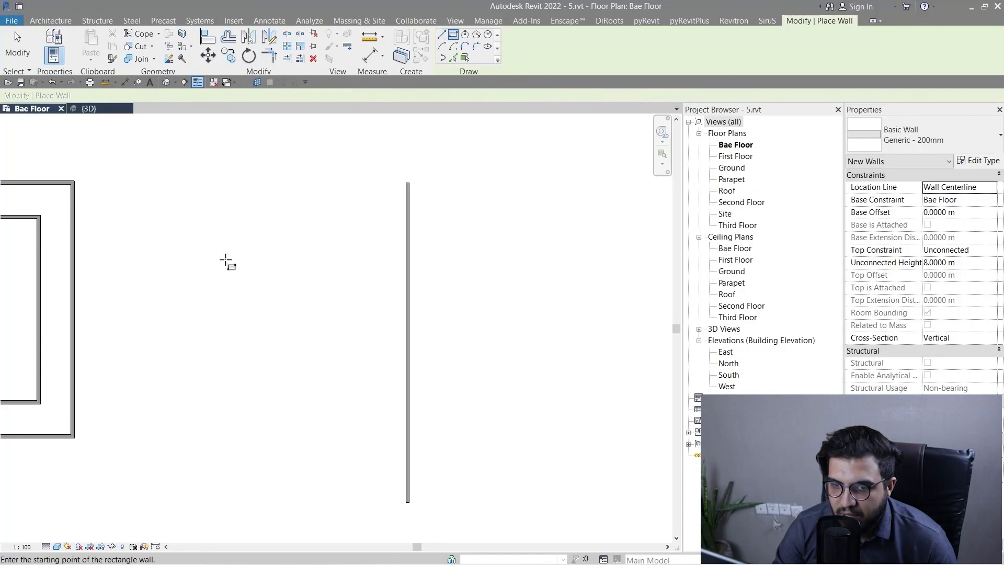
{"action": "left_click", "coordinate": [211, 256]}
{"action": "left_click", "coordinate": [358, 341]}
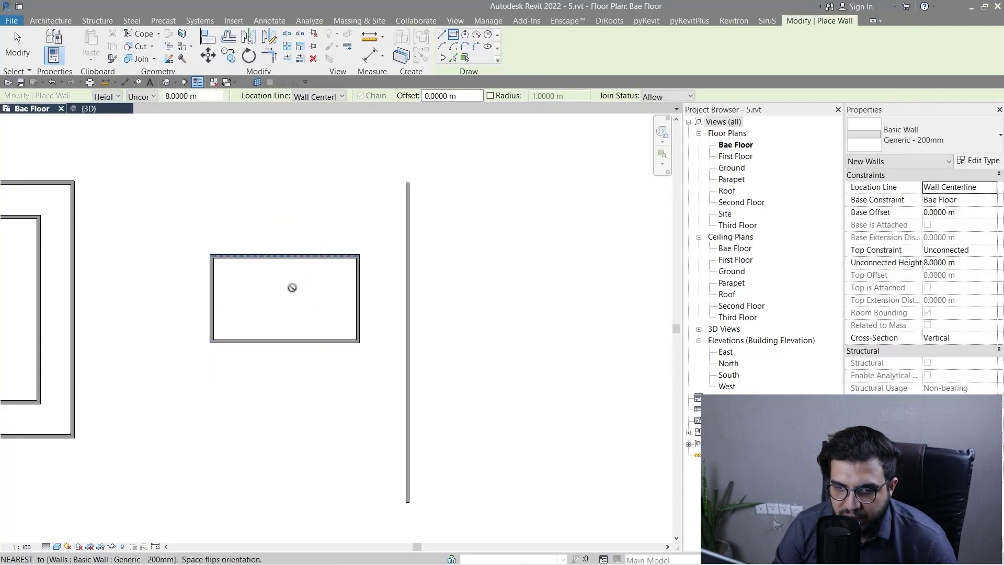
{"action": "key", "text": "Escape"}
Draw a U-shaped chain of three inner walls about 3.5 m deep, starting and ending on the rectangle's upper wall.
{"action": "left_click", "coordinate": [442, 35]}
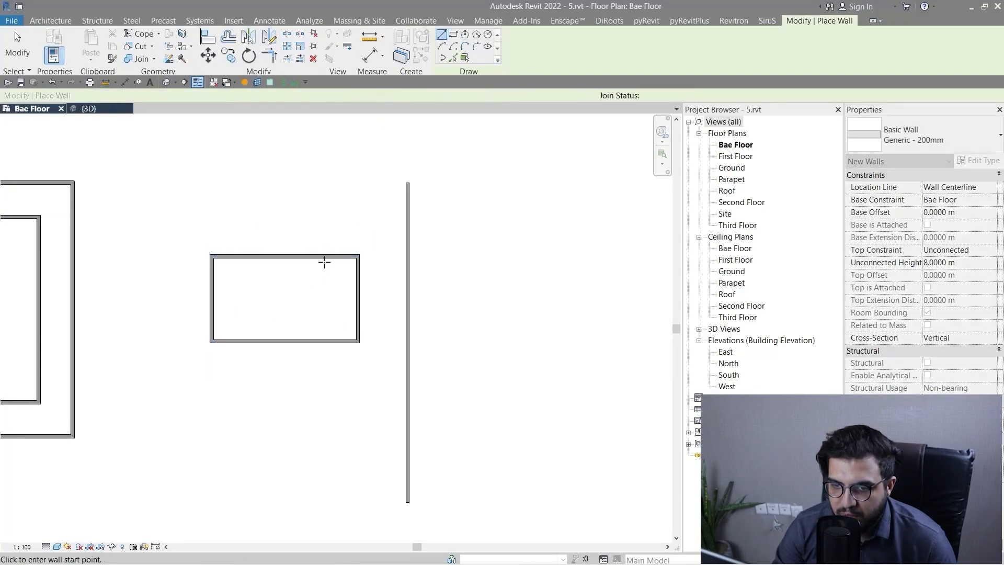
{"action": "left_click", "coordinate": [306, 257]}
{"action": "left_click", "coordinate": [306, 315]}
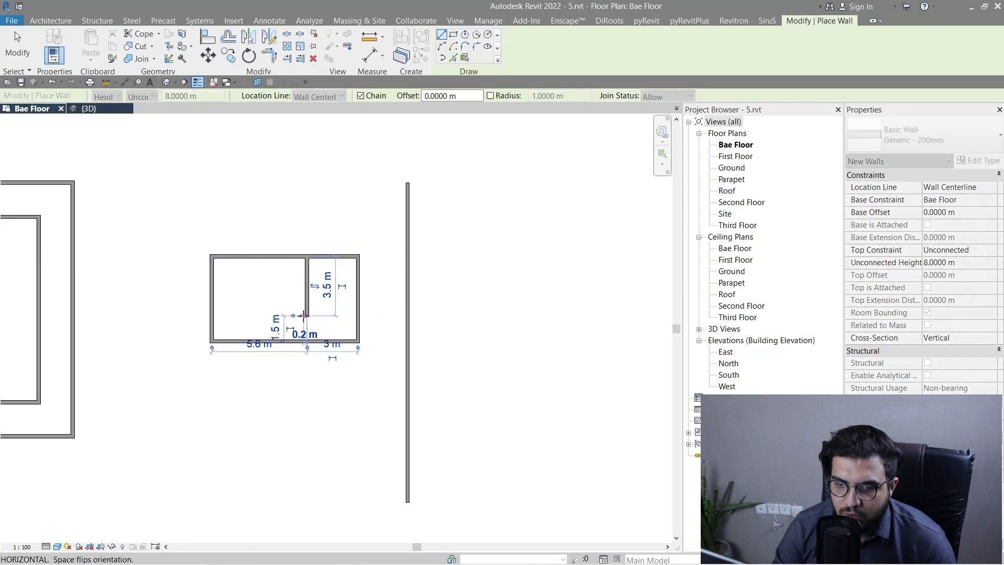
{"action": "left_click", "coordinate": [265, 316]}
{"action": "left_click", "coordinate": [265, 257]}
{"action": "key", "text": "Escape"}
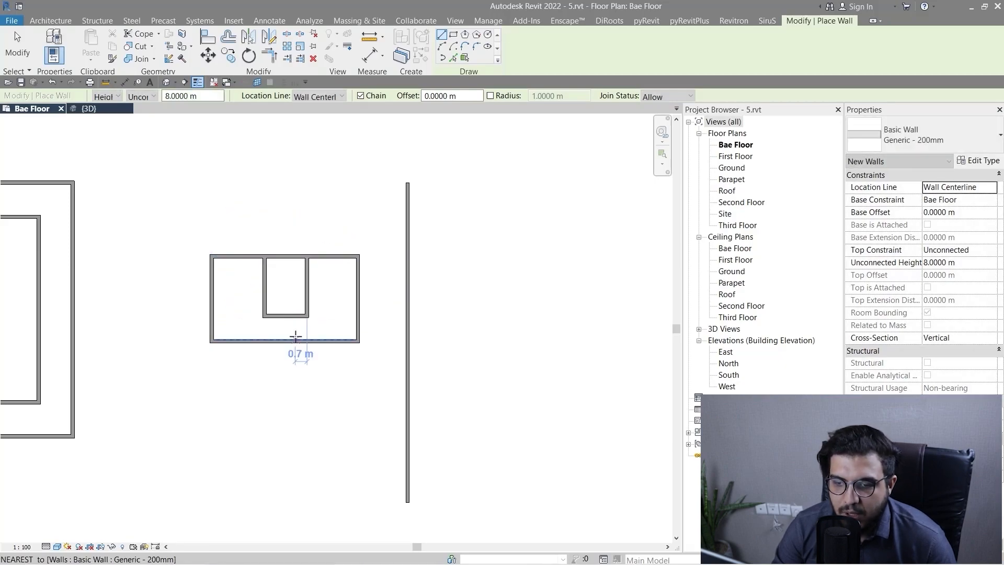
{"action": "scroll", "coordinate": [314, 361], "scroll_direction": "up", "scroll_amount": 1}
{"action": "scroll", "coordinate": [352, 392], "scroll_direction": "down", "scroll_amount": 4}
{"action": "key", "text": "Escape"}
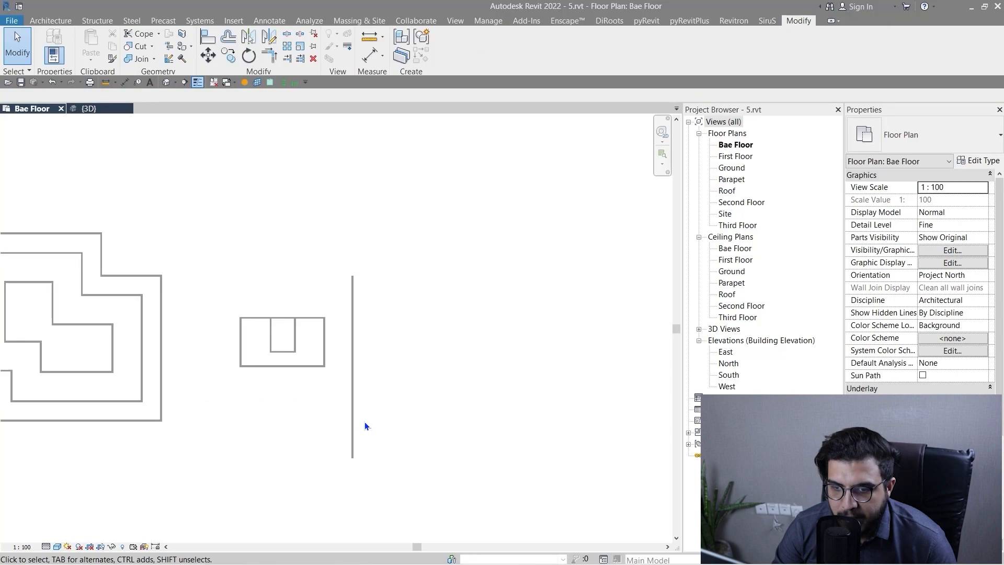
Draw a horizontal wall above the rectangular room, spanning slightly beyond the room's width.
{"action": "scroll", "coordinate": [311, 264], "scroll_direction": "up", "scroll_amount": 3}
{"action": "scroll", "coordinate": [346, 289], "scroll_direction": "down", "scroll_amount": 3}
{"action": "scroll", "coordinate": [362, 365], "scroll_direction": "up", "scroll_amount": 1}
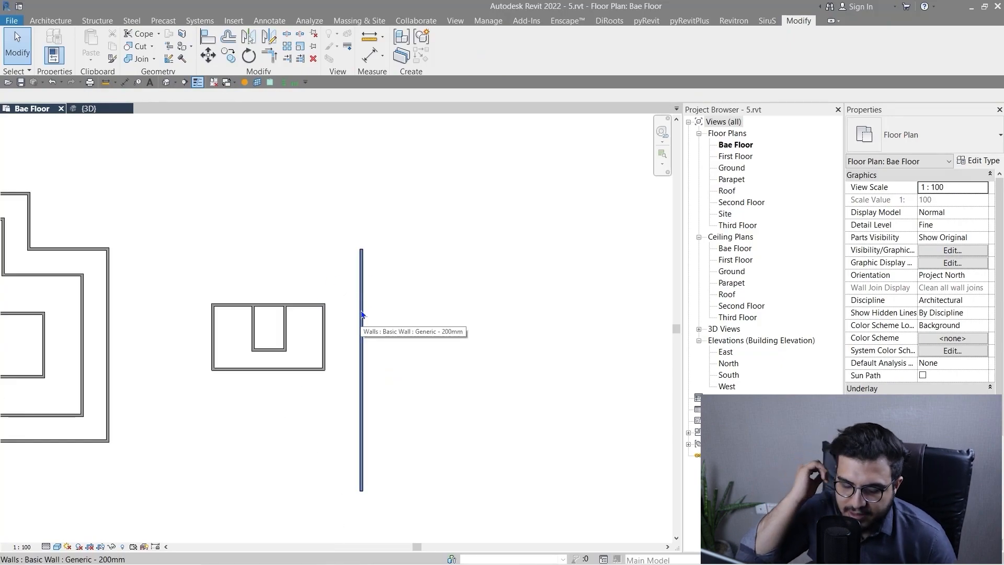
{"action": "scroll", "coordinate": [361, 322], "scroll_direction": "down", "scroll_amount": 1}
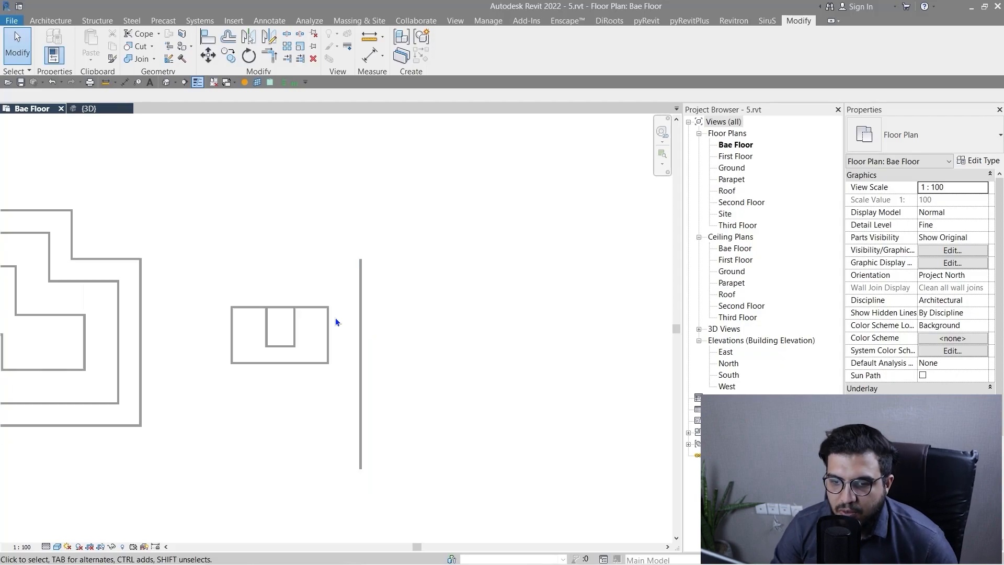
{"action": "scroll", "coordinate": [336, 321], "scroll_direction": "down", "scroll_amount": 1}
{"action": "scroll", "coordinate": [348, 359], "scroll_direction": "up", "scroll_amount": 3}
{"action": "key", "text": "w"}
{"action": "key", "text": "a"}
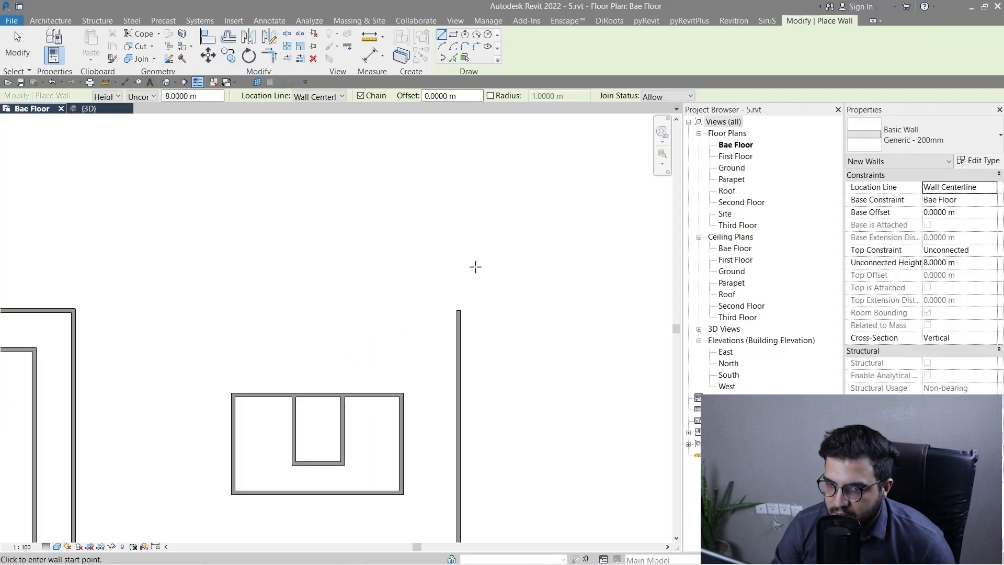
{"action": "left_click", "coordinate": [471, 267]}
{"action": "left_click", "coordinate": [189, 267]}
{"action": "key", "text": "Escape"}
{"action": "key", "text": "Escape"}
{"action": "scroll", "coordinate": [299, 340], "scroll_direction": "down", "scroll_amount": 2}
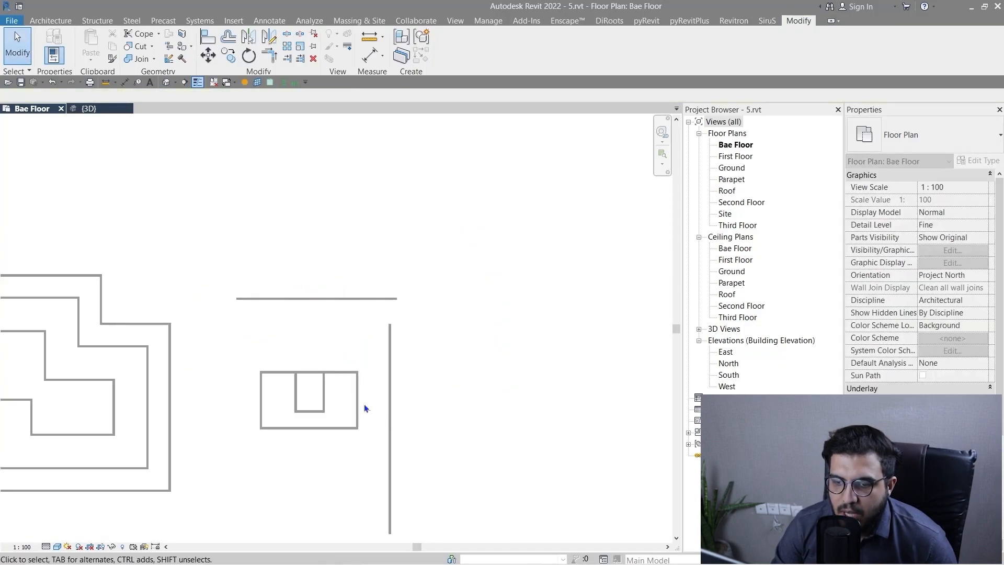
Examine the room beside the vertical and horizontal walls and the description of the Mirror - Draw Axis tool.
{"action": "middle_click_drag", "start_coordinate": [364, 404], "coordinate": [334, 329]}
{"action": "scroll", "coordinate": [373, 301], "scroll_direction": "up", "scroll_amount": 2}
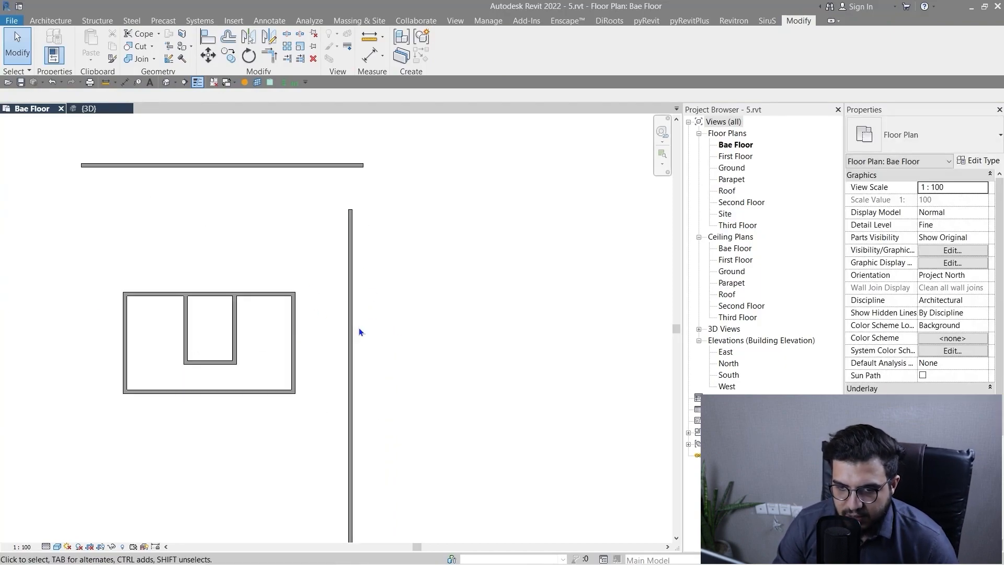
{"action": "scroll", "coordinate": [359, 327], "scroll_direction": "down", "scroll_amount": 1}
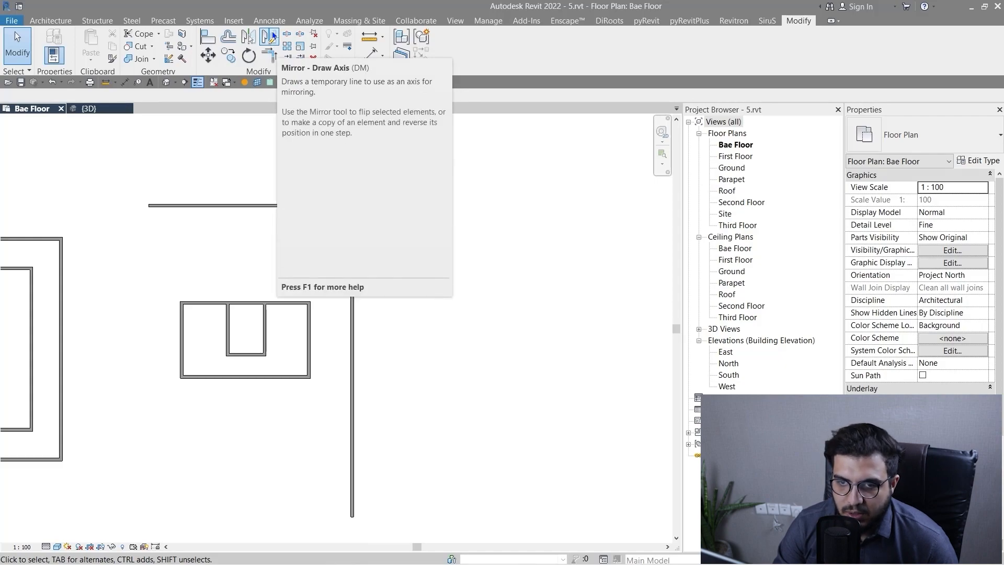
{"action": "scroll", "coordinate": [418, 344], "scroll_direction": "down", "scroll_amount": 1}
{"action": "middle_click_drag", "start_coordinate": [404, 338], "coordinate": [366, 282]}
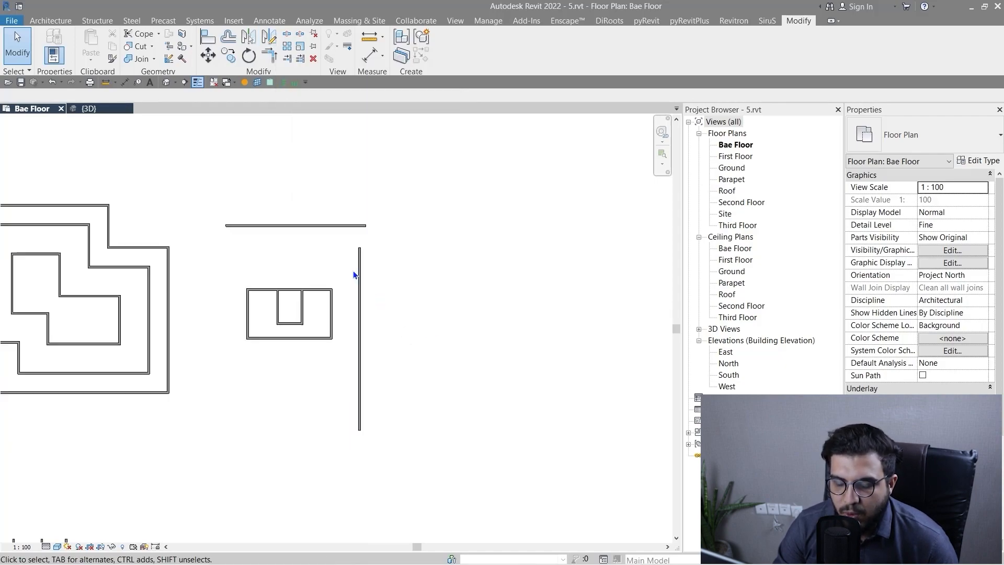
{"action": "scroll", "coordinate": [330, 287], "scroll_direction": "up", "scroll_amount": 2}
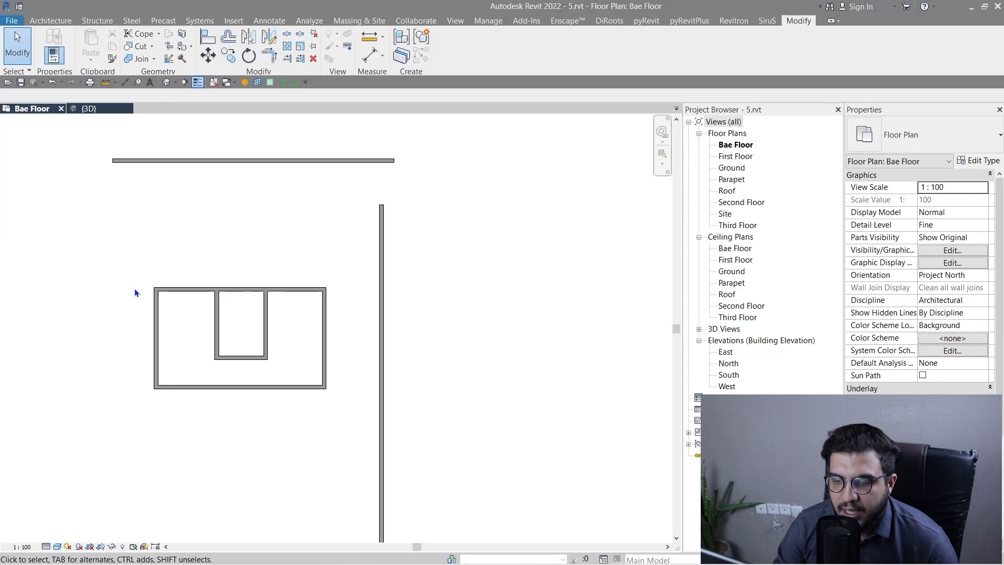
{"action": "scroll", "coordinate": [322, 318], "scroll_direction": "down", "scroll_amount": 1}
{"action": "middle_click_drag", "start_coordinate": [292, 259], "coordinate": [309, 282]}
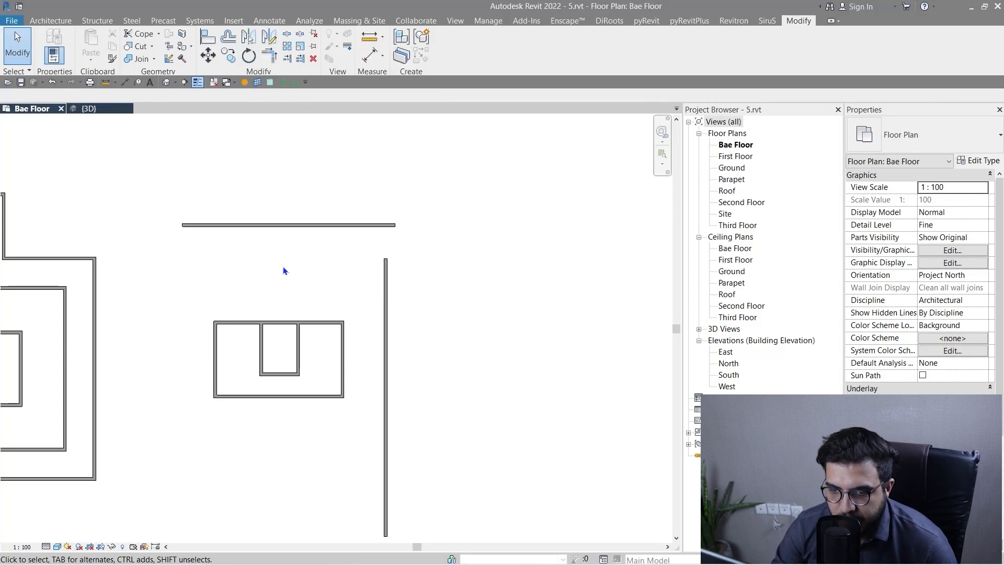
{"action": "scroll", "coordinate": [263, 363], "scroll_direction": "down", "scroll_amount": 1}
{"action": "middle_click_drag", "start_coordinate": [272, 353], "coordinate": [288, 309]}
Mirror a copy of all the room's walls downward across a drawn horizontal axis just below the room.
{"action": "scroll", "coordinate": [251, 313], "scroll_direction": "up", "scroll_amount": 3}
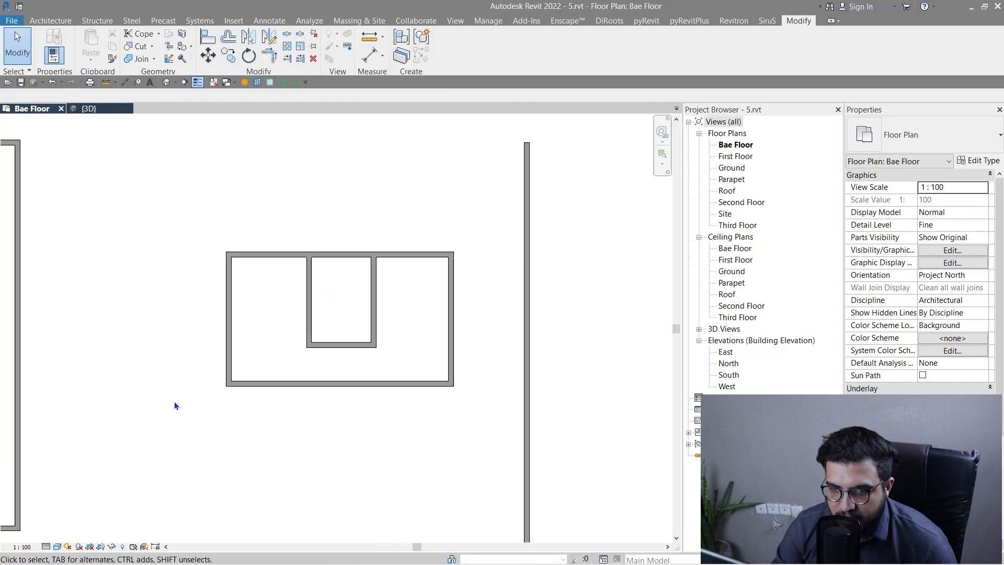
{"action": "left_click_drag", "start_coordinate": [154, 431], "coordinate": [472, 221]}
{"action": "scroll", "coordinate": [431, 215], "scroll_direction": "down", "scroll_amount": 2}
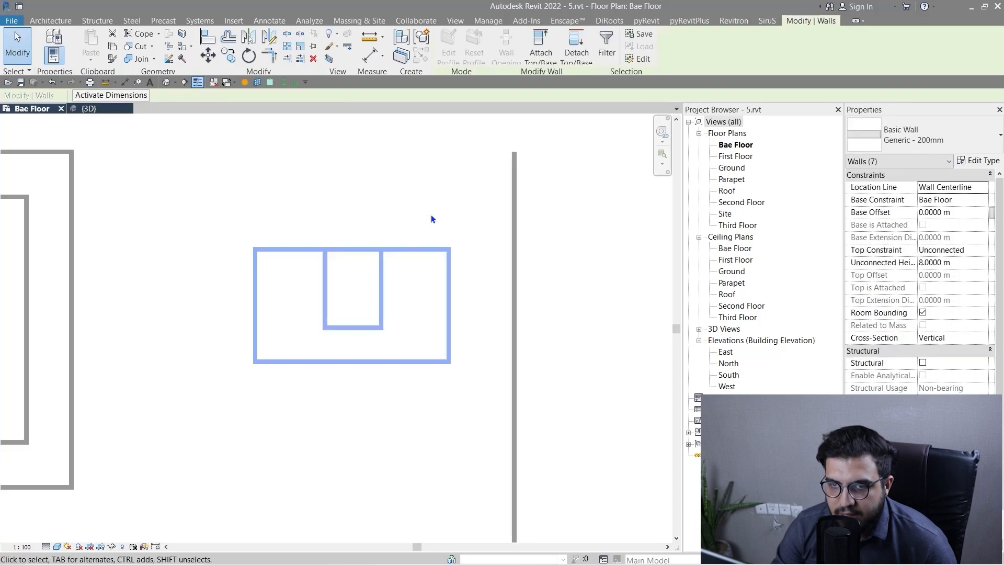
{"action": "left_click", "coordinate": [268, 36]}
{"action": "middle_click_drag", "start_coordinate": [215, 430], "coordinate": [203, 361]}
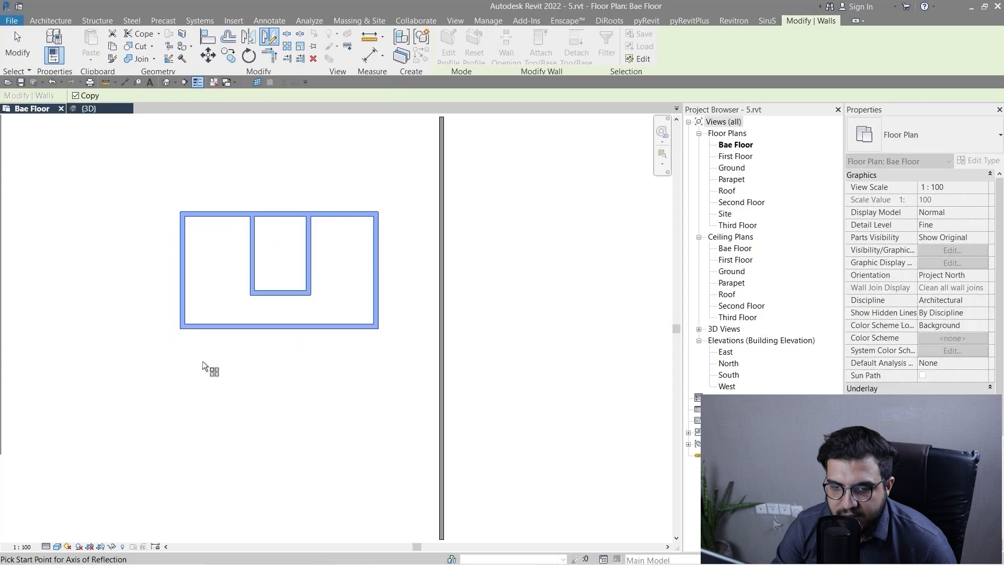
{"action": "scroll", "coordinate": [178, 353], "scroll_direction": "up", "scroll_amount": 1}
{"action": "left_click", "coordinate": [178, 351]}
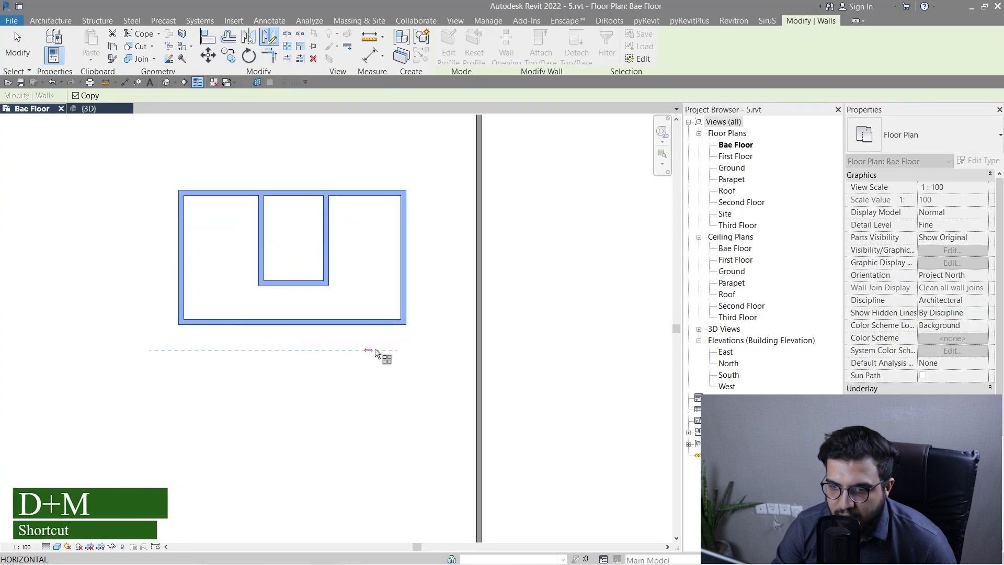
{"action": "left_click", "coordinate": [399, 350]}
{"action": "scroll", "coordinate": [343, 396], "scroll_direction": "down", "scroll_amount": 2}
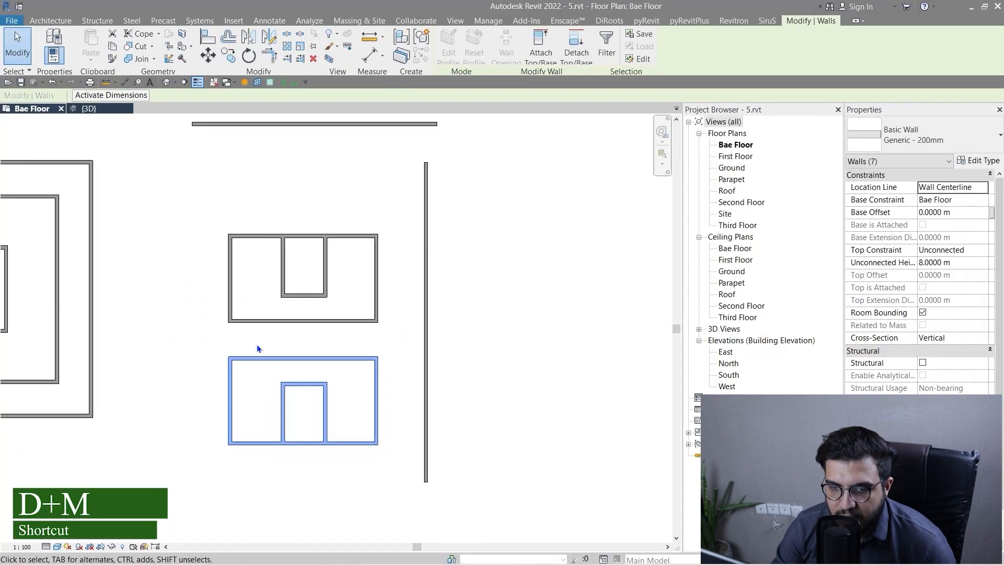
{"action": "scroll", "coordinate": [271, 345], "scroll_direction": "down", "scroll_amount": 3}
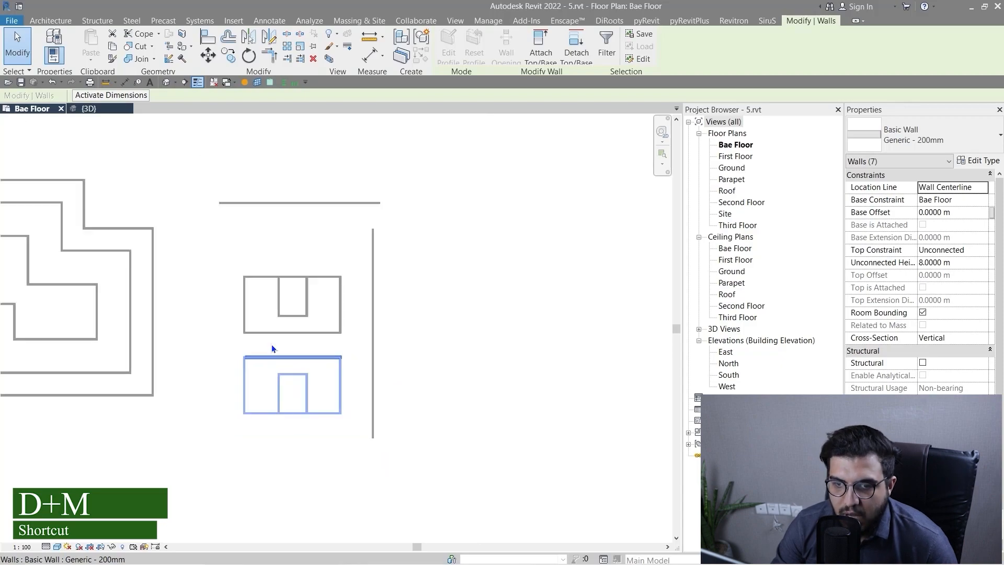
{"action": "middle_click_drag", "start_coordinate": [302, 258], "coordinate": [298, 321]}
{"action": "scroll", "coordinate": [298, 319], "scroll_direction": "down", "scroll_amount": 1}
{"action": "left_click", "coordinate": [340, 349]}
Mirror copies of both rooms to the other side of the vertical wall, picking its centreline as the mirror axis.
{"action": "scroll", "coordinate": [339, 388], "scroll_direction": "up", "scroll_amount": 1}
{"action": "middle_click_drag", "start_coordinate": [339, 390], "coordinate": [327, 317]}
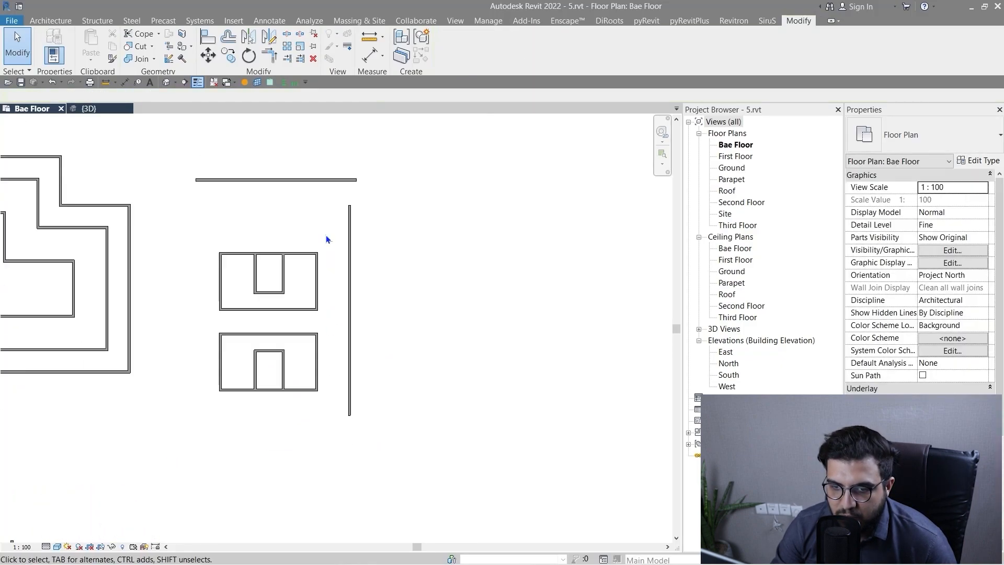
{"action": "left_click_drag", "start_coordinate": [324, 231], "coordinate": [194, 425]}
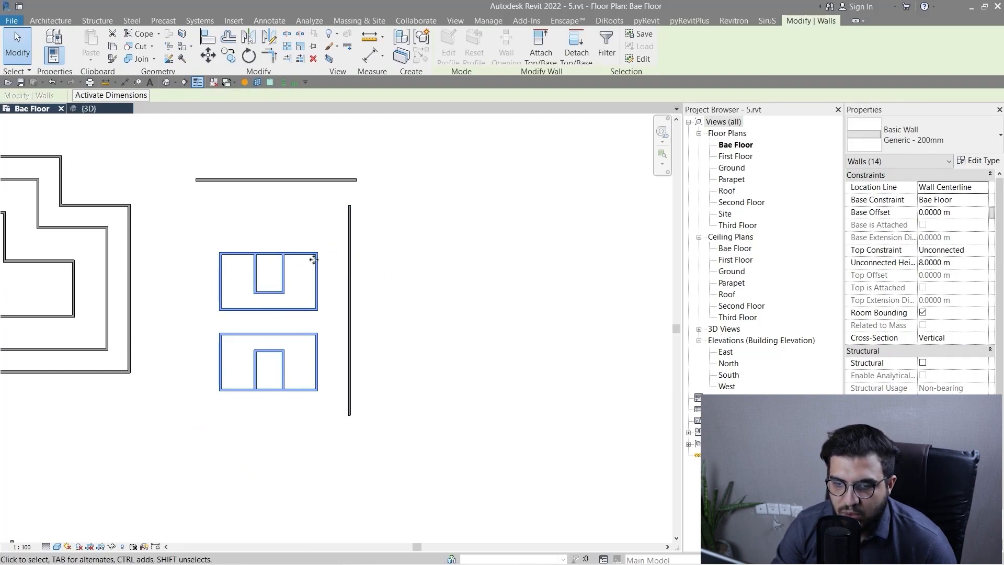
{"action": "middle_click_drag", "start_coordinate": [314, 260], "coordinate": [294, 291]}
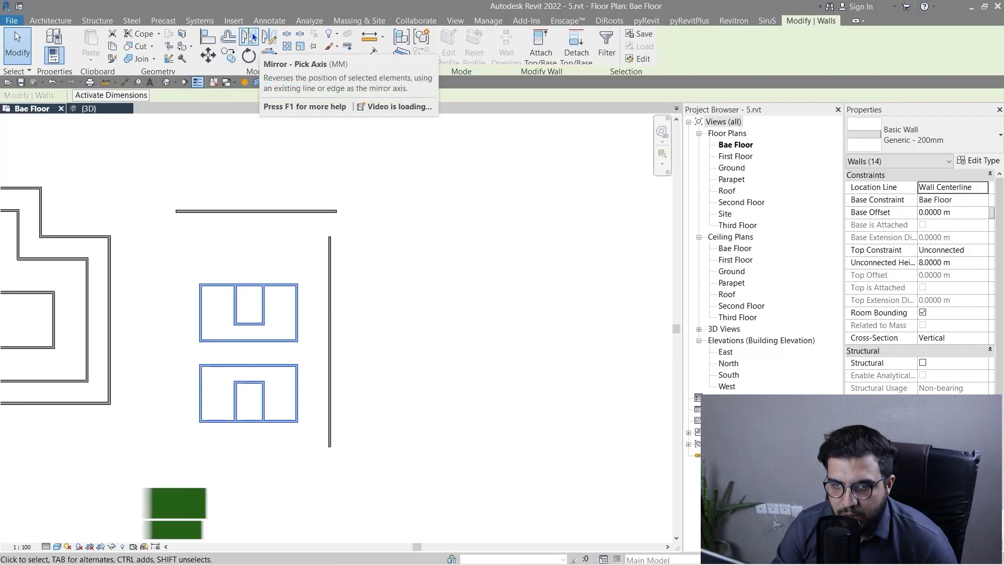
{"action": "key", "text": "m"}
{"action": "key", "text": "m"}
{"action": "scroll", "coordinate": [335, 287], "scroll_direction": "up", "scroll_amount": 5}
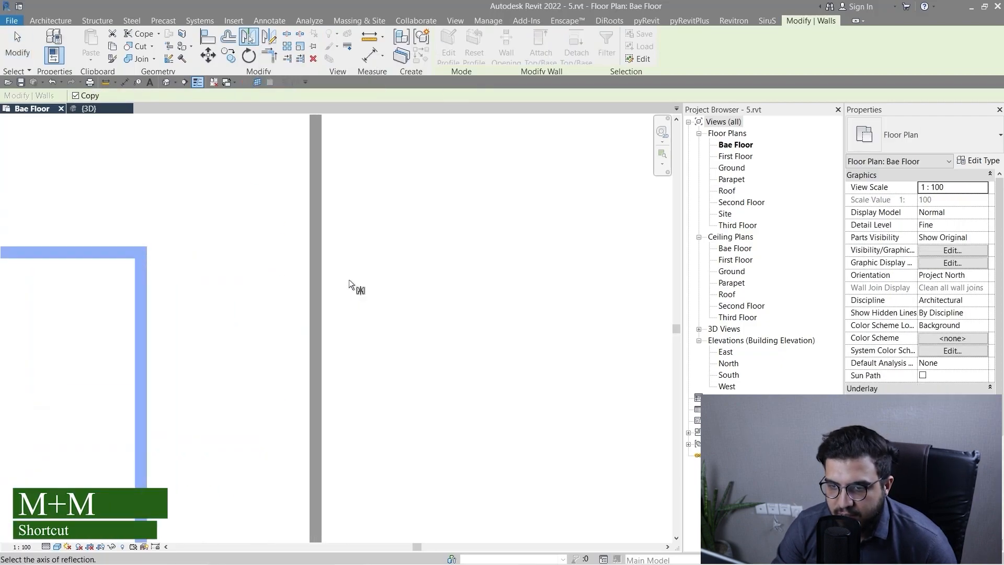
{"action": "left_click", "coordinate": [305, 282]}
{"action": "scroll", "coordinate": [313, 293], "scroll_direction": "down", "scroll_amount": 5}
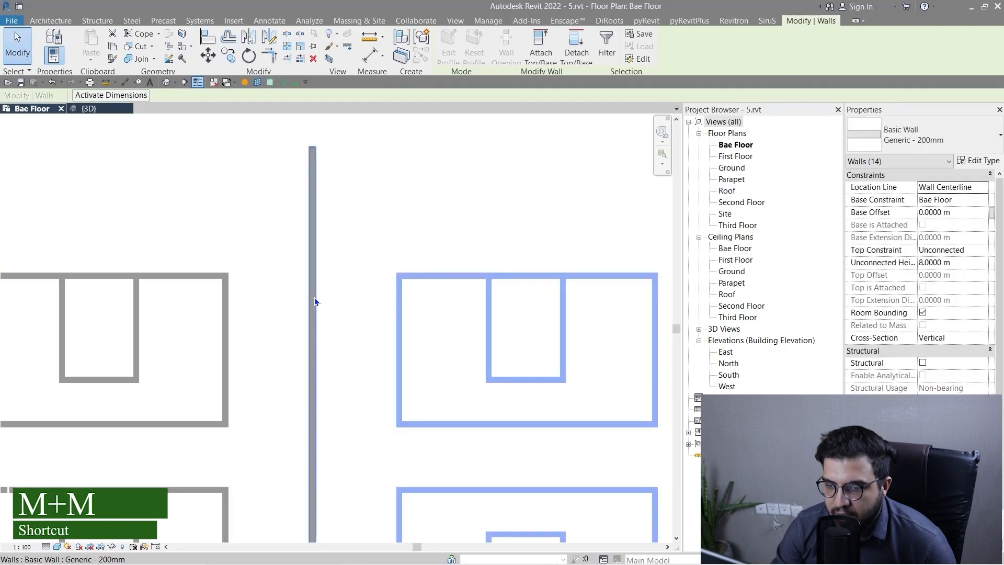
Mirror copies of the two stacked rooms beside the vertical wall upward, picking the horizontal wall above them as the mirror axis.
{"action": "left_click", "coordinate": [390, 254]}
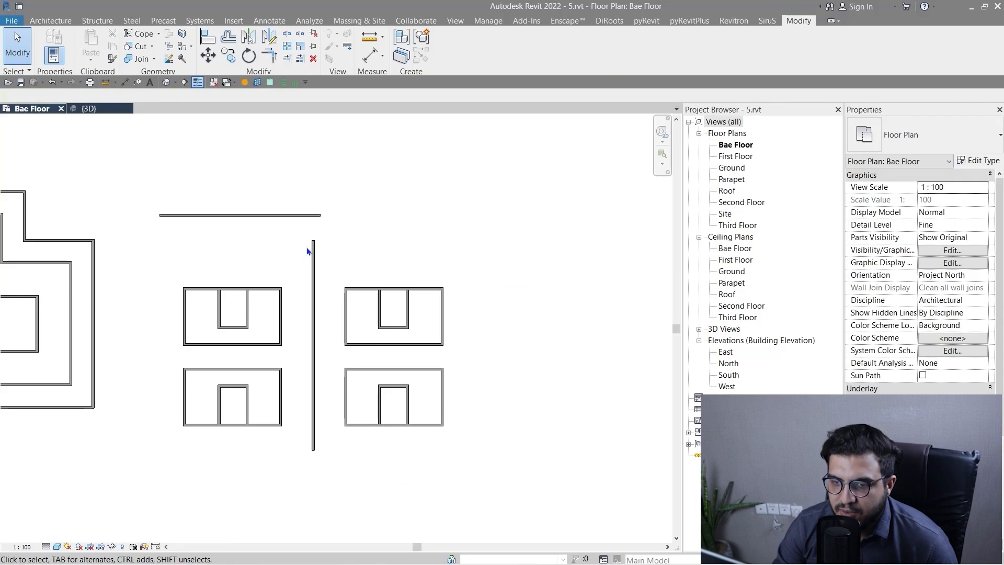
{"action": "scroll", "coordinate": [305, 369], "scroll_direction": "down", "scroll_amount": 2}
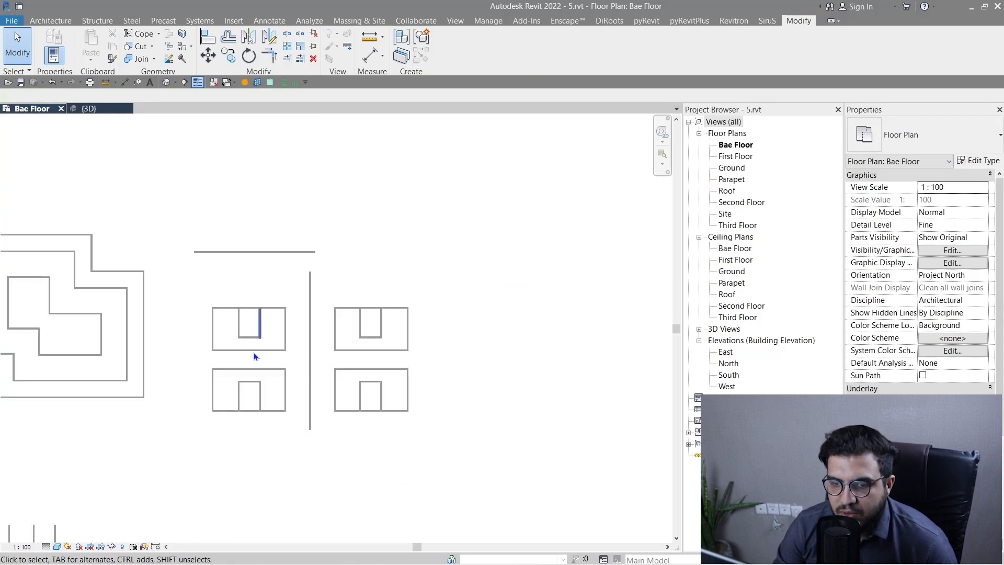
{"action": "left_click_drag", "start_coordinate": [184, 428], "coordinate": [304, 294]}
{"action": "middle_click_drag", "start_coordinate": [248, 291], "coordinate": [260, 393]}
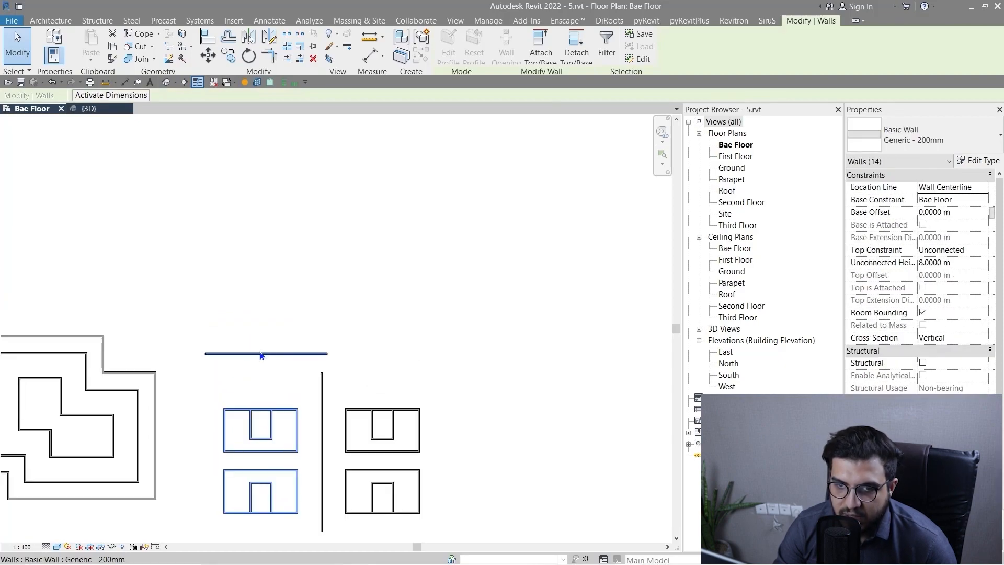
{"action": "left_click", "coordinate": [249, 34]}
{"action": "scroll", "coordinate": [268, 392], "scroll_direction": "up", "scroll_amount": 6}
{"action": "middle_click_drag", "start_coordinate": [277, 214], "coordinate": [262, 260]}
{"action": "left_click", "coordinate": [264, 253]}
{"action": "scroll", "coordinate": [307, 340], "scroll_direction": "down", "scroll_amount": 5}
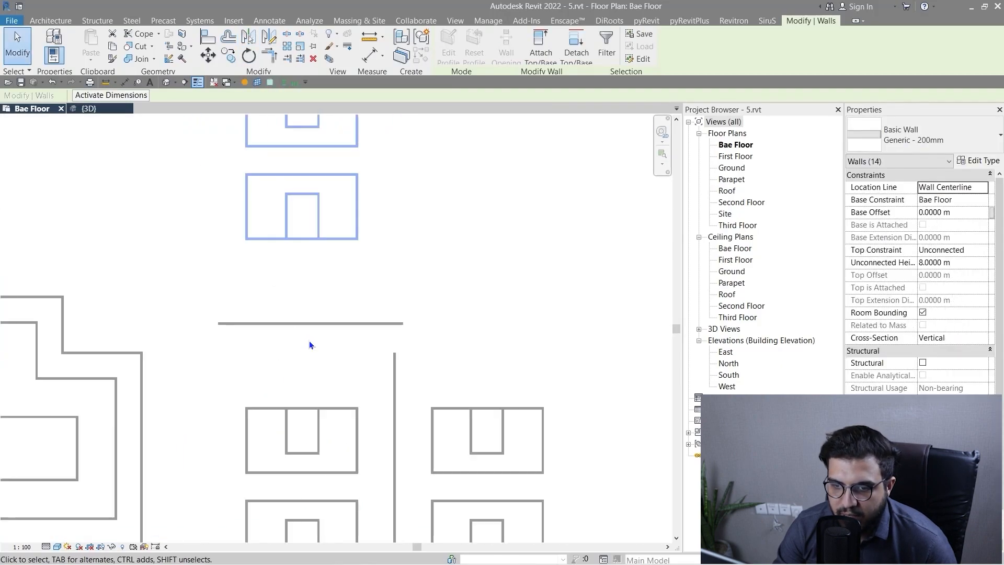
{"action": "key", "text": "Escape"}
{"action": "scroll", "coordinate": [340, 387], "scroll_direction": "down", "scroll_amount": 2}
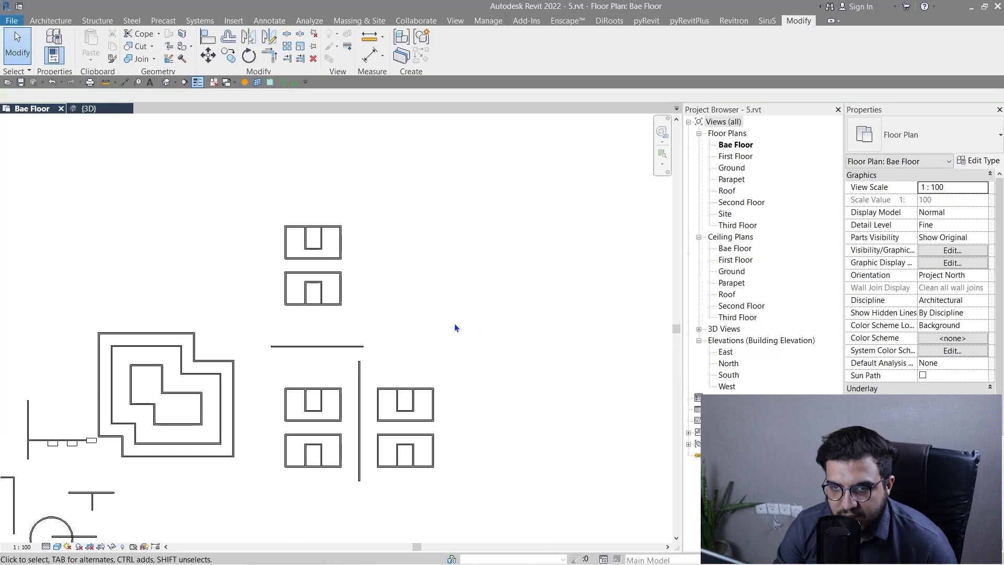
Draw a U-shaped run of walls in the empty area below the mirrored rooms, about 36 m wide with sides about 19 m high.
{"action": "scroll", "coordinate": [453, 323], "scroll_direction": "down", "scroll_amount": 4}
{"action": "middle_click_drag", "start_coordinate": [489, 377], "coordinate": [447, 334]}
{"action": "scroll", "coordinate": [341, 418], "scroll_direction": "down", "scroll_amount": 1}
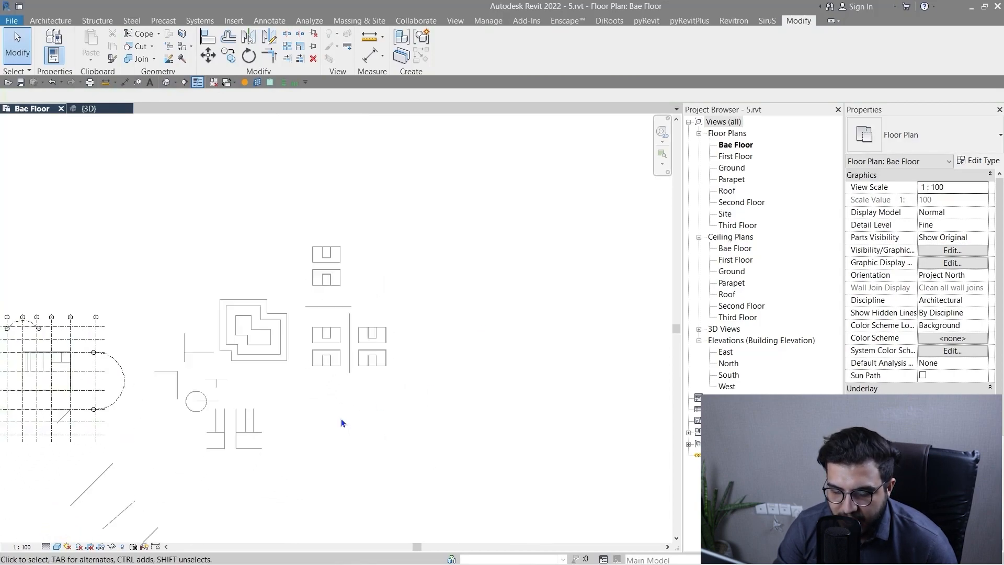
{"action": "scroll", "coordinate": [340, 422], "scroll_direction": "down", "scroll_amount": 1}
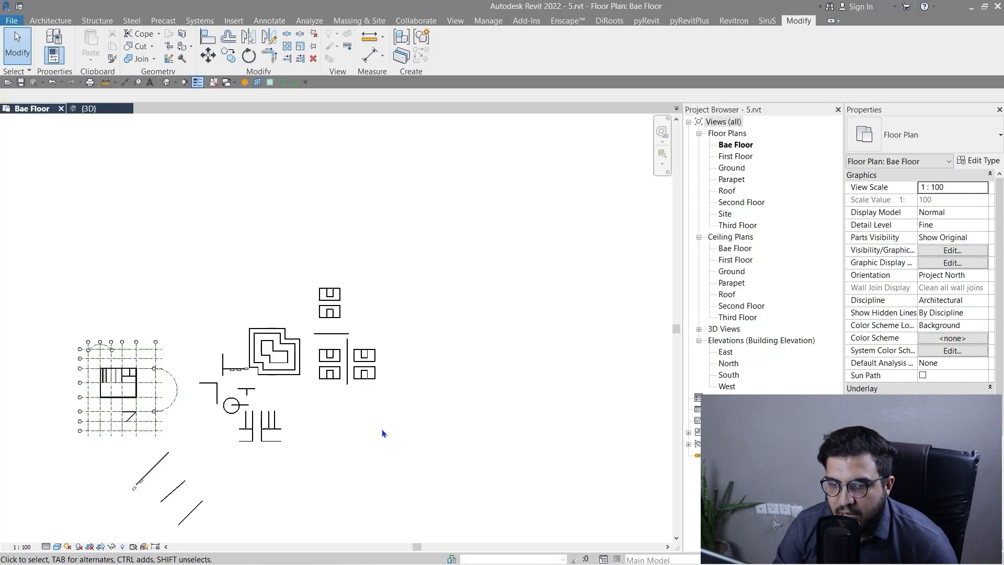
{"action": "scroll", "coordinate": [382, 430], "scroll_direction": "up", "scroll_amount": 1}
{"action": "middle_click_drag", "start_coordinate": [382, 430], "coordinate": [386, 332]}
{"action": "scroll", "coordinate": [342, 299], "scroll_direction": "up", "scroll_amount": 3}
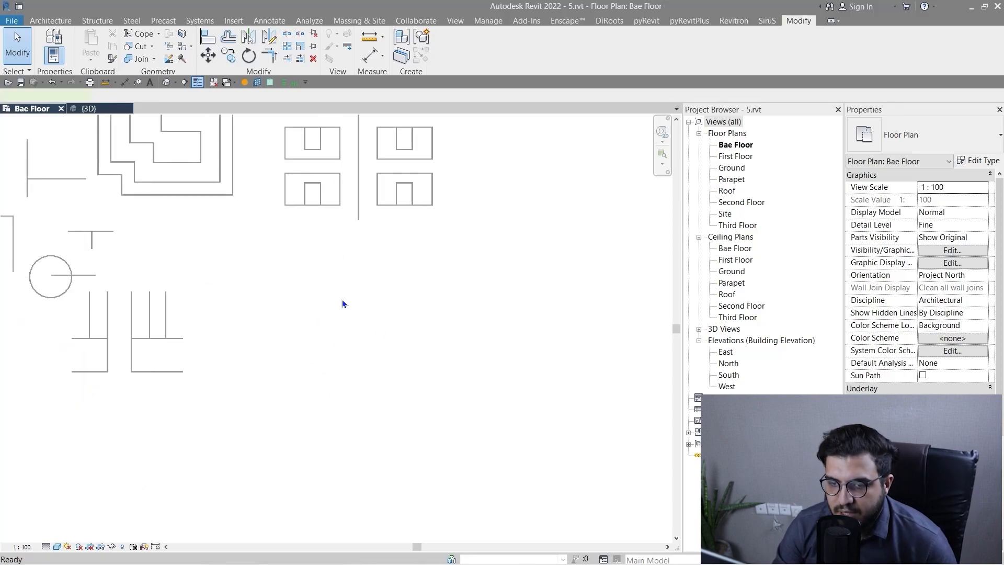
{"action": "key", "text": "w"}
{"action": "key", "text": "a"}
{"action": "left_click", "coordinate": [304, 276]}
{"action": "left_click", "coordinate": [305, 396]}
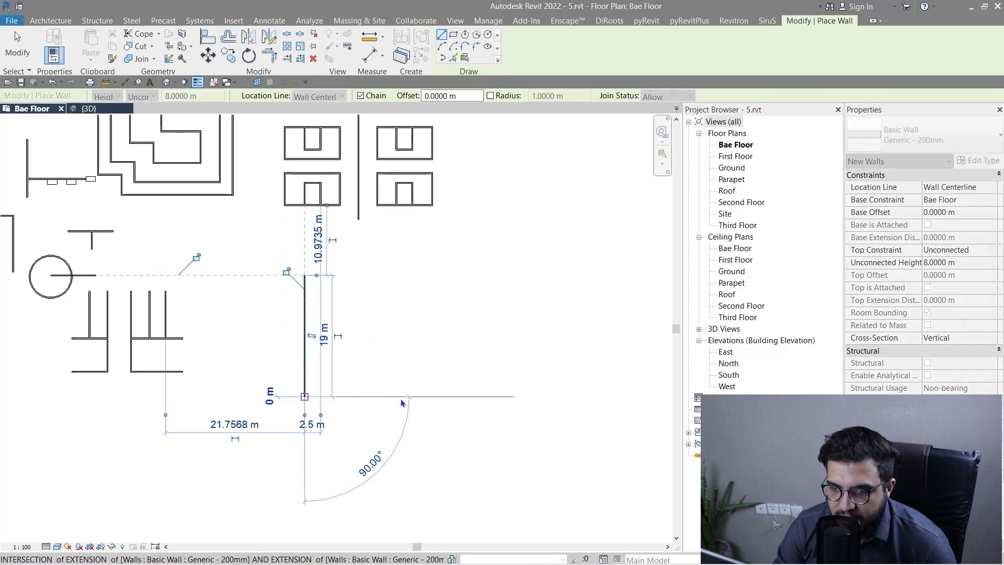
{"action": "key", "text": "Escape"}
{"action": "left_click", "coordinate": [304, 395]}
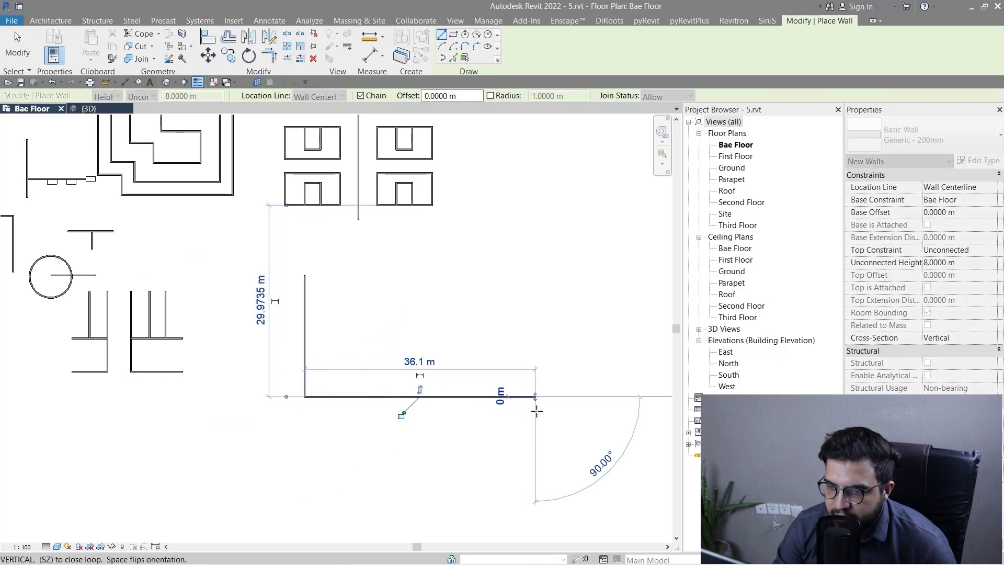
{"action": "left_click", "coordinate": [534, 396]}
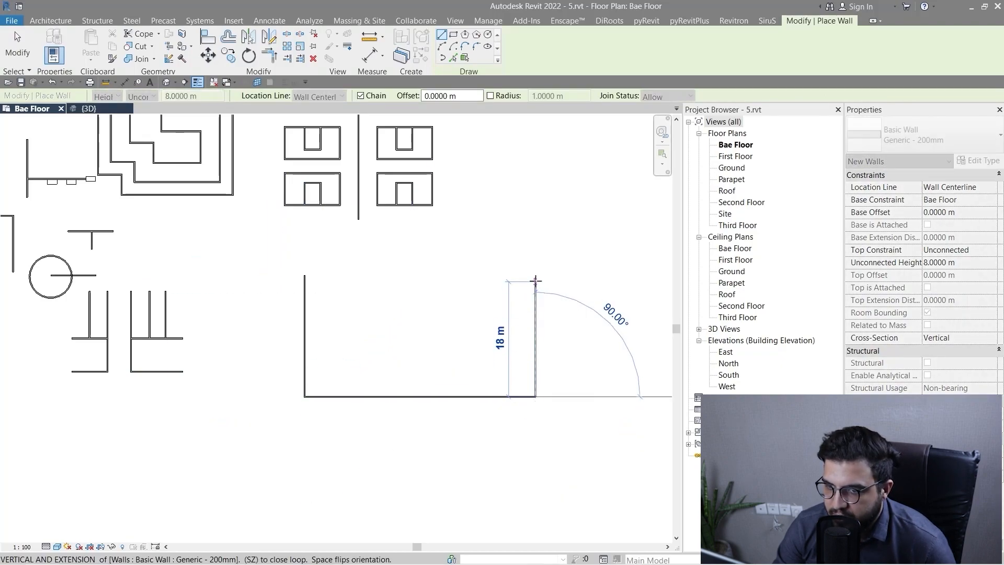
{"action": "left_click", "coordinate": [535, 277]}
{"action": "key", "text": "Escape"}
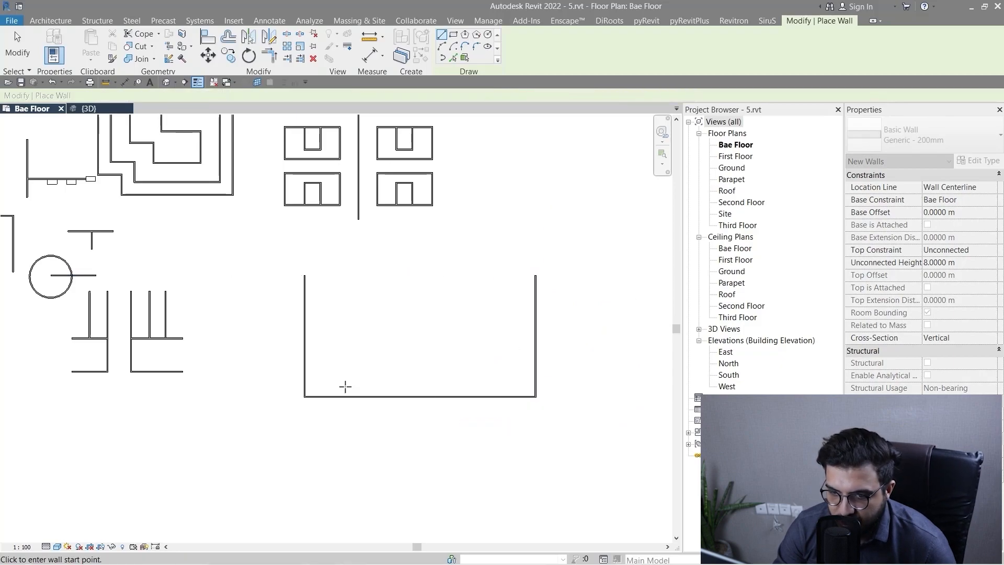
Draw two walls closing off a small room about 4.3 m wide in the lower-left corner of the U-shaped walls.
{"action": "scroll", "coordinate": [345, 384], "scroll_direction": "up", "scroll_amount": 3}
{"action": "middle_click_drag", "start_coordinate": [397, 405], "coordinate": [370, 425]}
{"action": "left_click", "coordinate": [302, 434]}
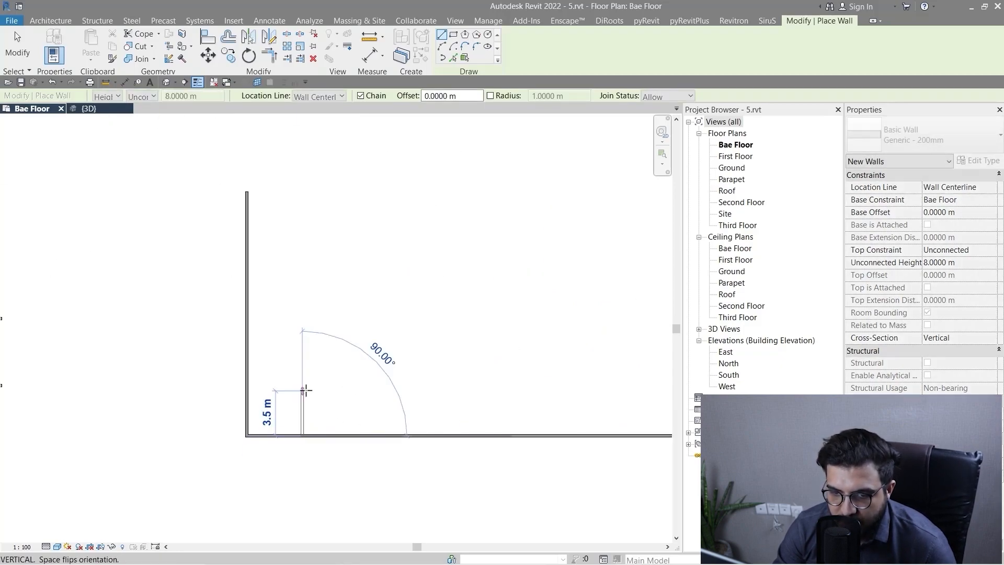
{"action": "left_click", "coordinate": [303, 385]}
{"action": "left_click", "coordinate": [247, 385]}
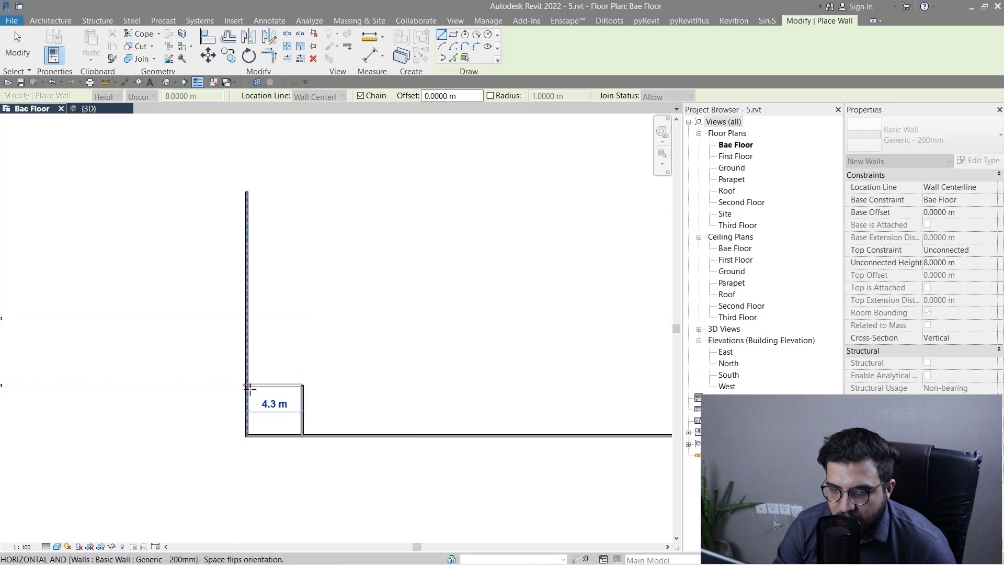
{"action": "key", "text": "Escape"}
{"action": "key", "text": "Escape"}
{"action": "scroll", "coordinate": [353, 436], "scroll_direction": "up", "scroll_amount": 2}
{"action": "scroll", "coordinate": [353, 435], "scroll_direction": "down", "scroll_amount": 1}
{"action": "scroll", "coordinate": [307, 401], "scroll_direction": "up", "scroll_amount": 3}
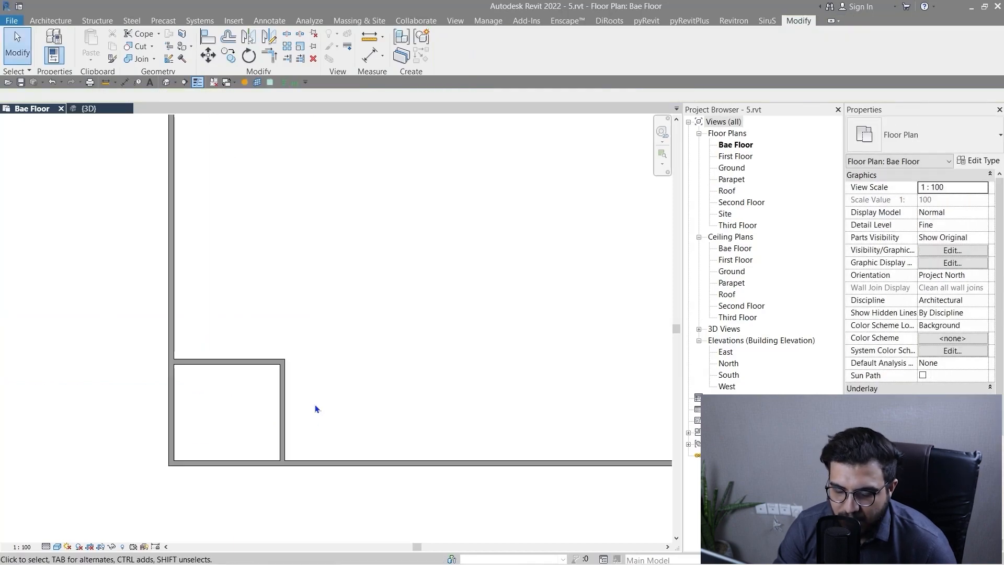
Start an array of the two inner walls that form the small corner room.
{"action": "scroll", "coordinate": [315, 404], "scroll_direction": "down", "scroll_amount": 2}
{"action": "middle_click_drag", "start_coordinate": [416, 420], "coordinate": [363, 401]}
{"action": "scroll", "coordinate": [463, 396], "scroll_direction": "down", "scroll_amount": 2}
{"action": "middle_click_drag", "start_coordinate": [463, 397], "coordinate": [293, 392]}
{"action": "scroll", "coordinate": [233, 390], "scroll_direction": "up", "scroll_amount": 3}
{"action": "scroll", "coordinate": [233, 393], "scroll_direction": "down", "scroll_amount": 2}
{"action": "scroll", "coordinate": [150, 392], "scroll_direction": "up", "scroll_amount": 2}
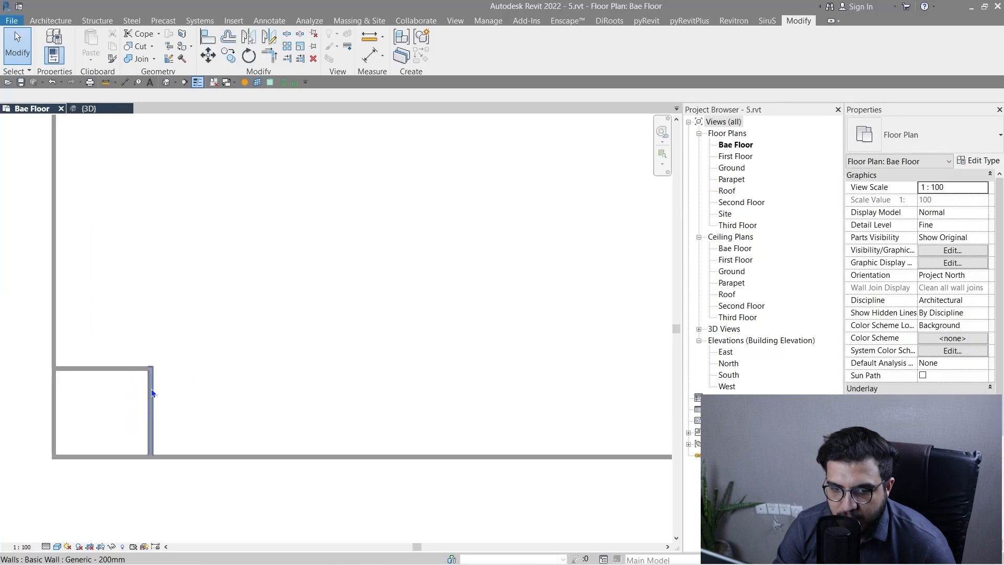
{"action": "middle_click_drag", "start_coordinate": [150, 392], "coordinate": [278, 374]}
{"action": "scroll", "coordinate": [278, 374], "scroll_direction": "up", "scroll_amount": 2}
{"action": "left_click_drag", "start_coordinate": [189, 403], "coordinate": [185, 403]}
{"action": "scroll", "coordinate": [240, 343], "scroll_direction": "down", "scroll_amount": 3}
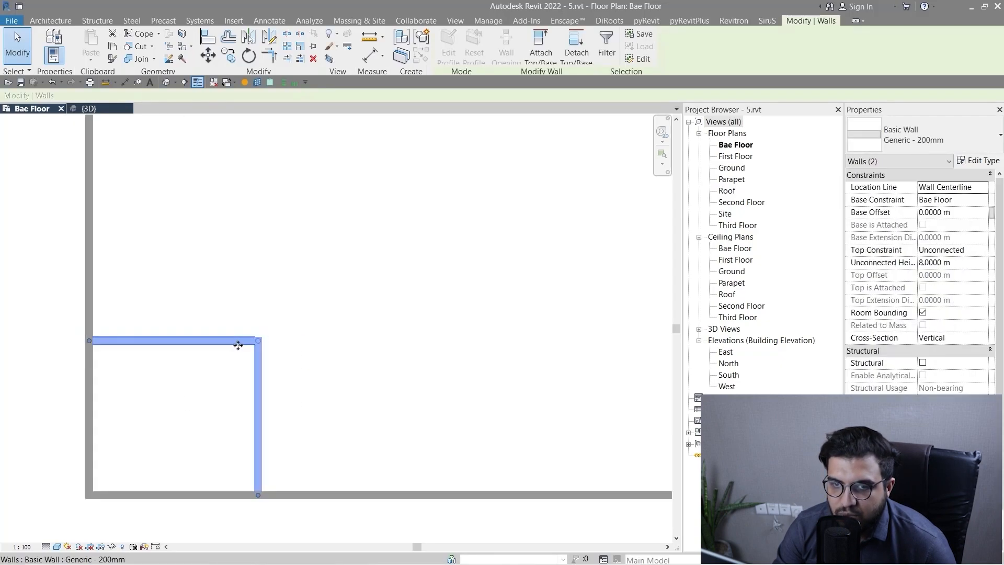
{"action": "middle_click_drag", "start_coordinate": [190, 335], "coordinate": [274, 366]}
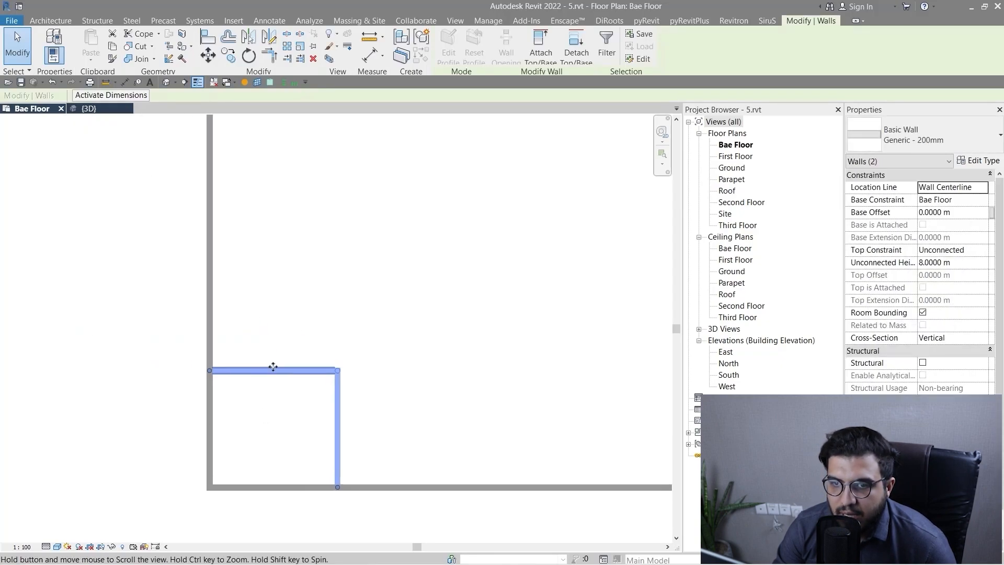
{"action": "left_click", "coordinate": [291, 46]}
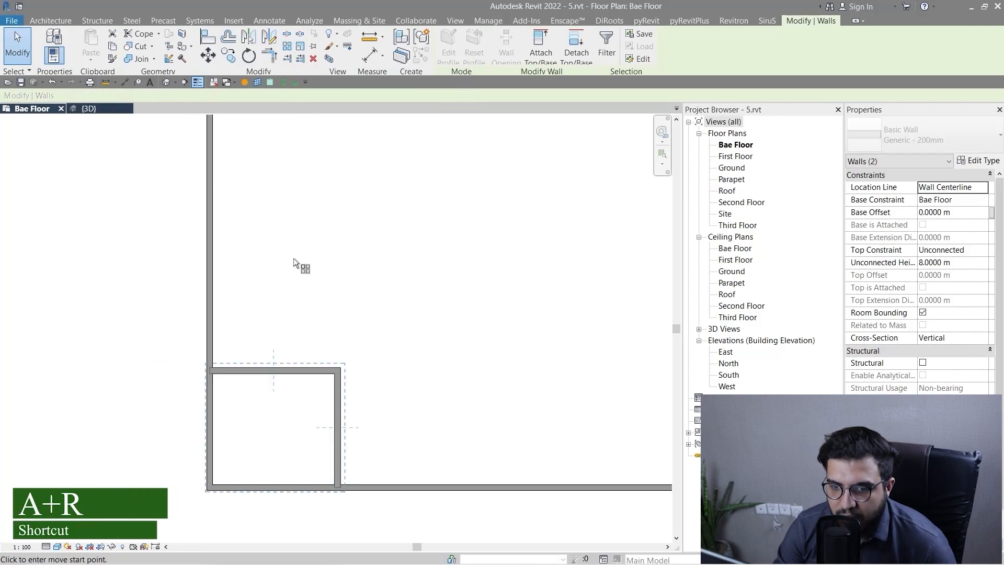
Examine the linear array options, including the member number and the Move To choice between 2nd and Last.
{"action": "scroll", "coordinate": [308, 318], "scroll_direction": "down", "scroll_amount": 1}
{"action": "middle_click_drag", "start_coordinate": [317, 351], "coordinate": [244, 348]}
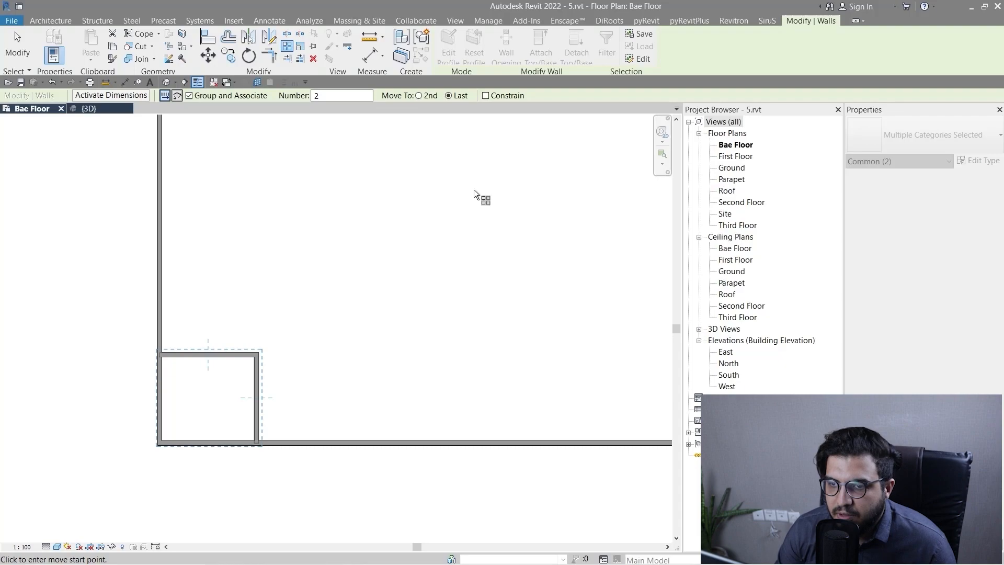
{"action": "scroll", "coordinate": [411, 260], "scroll_direction": "down", "scroll_amount": 1}
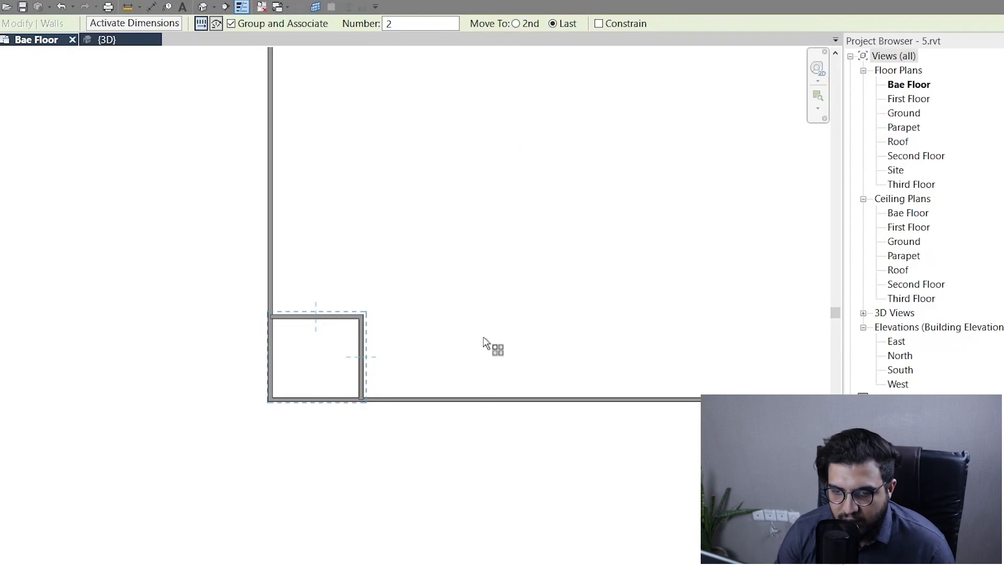
{"action": "scroll", "coordinate": [487, 343], "scroll_direction": "down", "scroll_amount": 1}
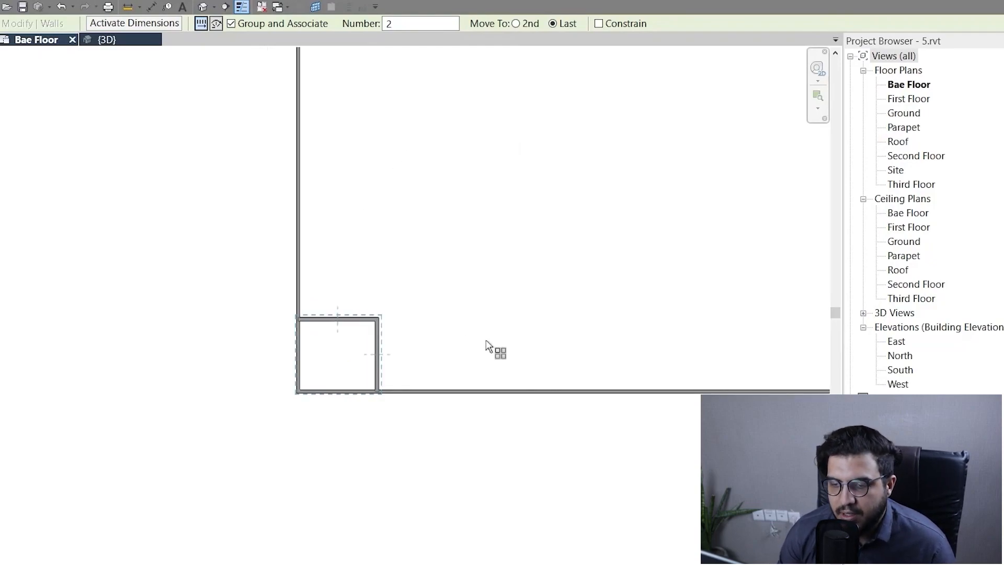
{"action": "scroll", "coordinate": [486, 345], "scroll_direction": "down", "scroll_amount": 1}
{"action": "scroll", "coordinate": [469, 370], "scroll_direction": "up", "scroll_amount": 2}
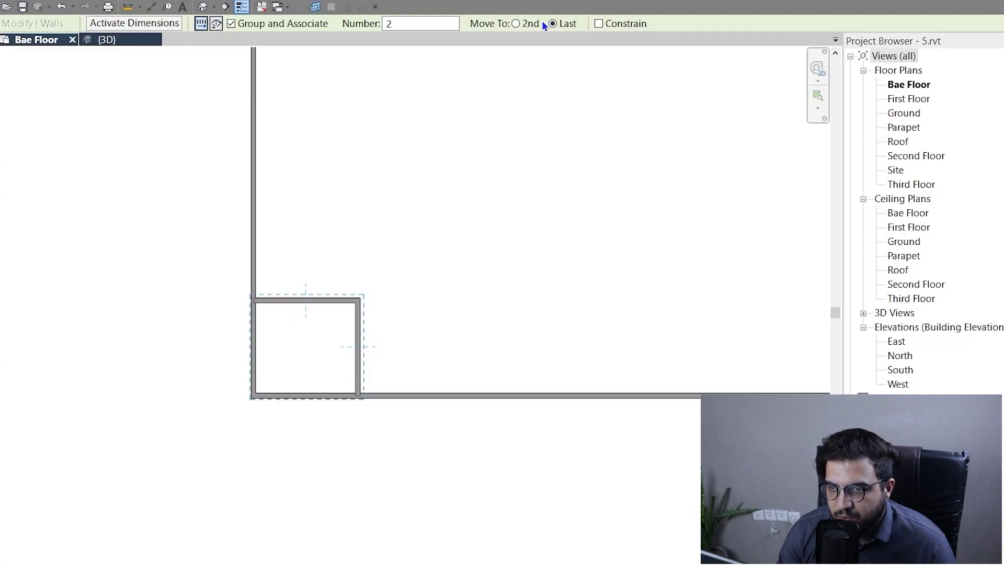
{"action": "scroll", "coordinate": [549, 89], "scroll_direction": "down", "scroll_amount": 3}
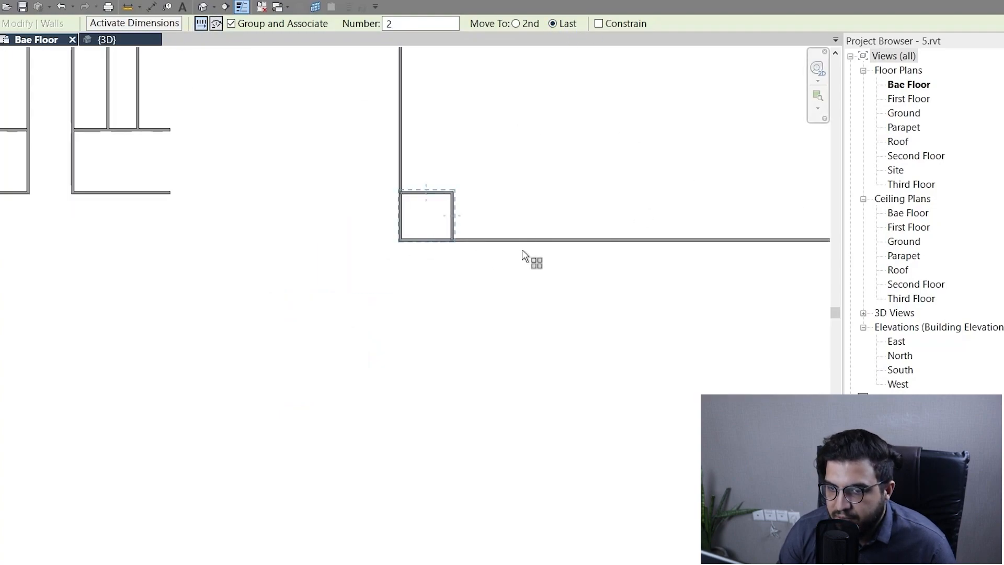
{"action": "scroll", "coordinate": [525, 219], "scroll_direction": "up", "scroll_amount": 3}
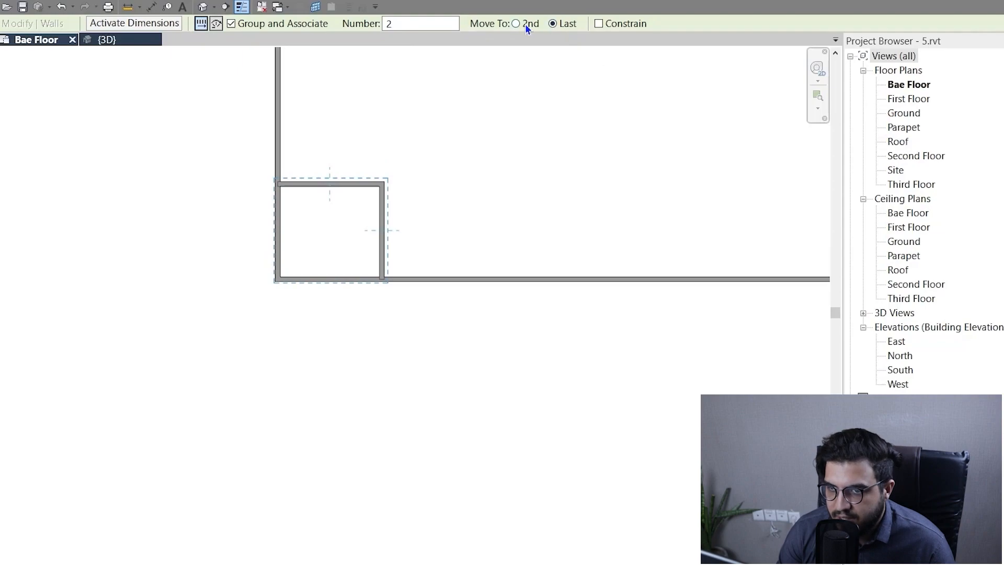
{"action": "scroll", "coordinate": [382, 184], "scroll_direction": "up", "scroll_amount": 3}
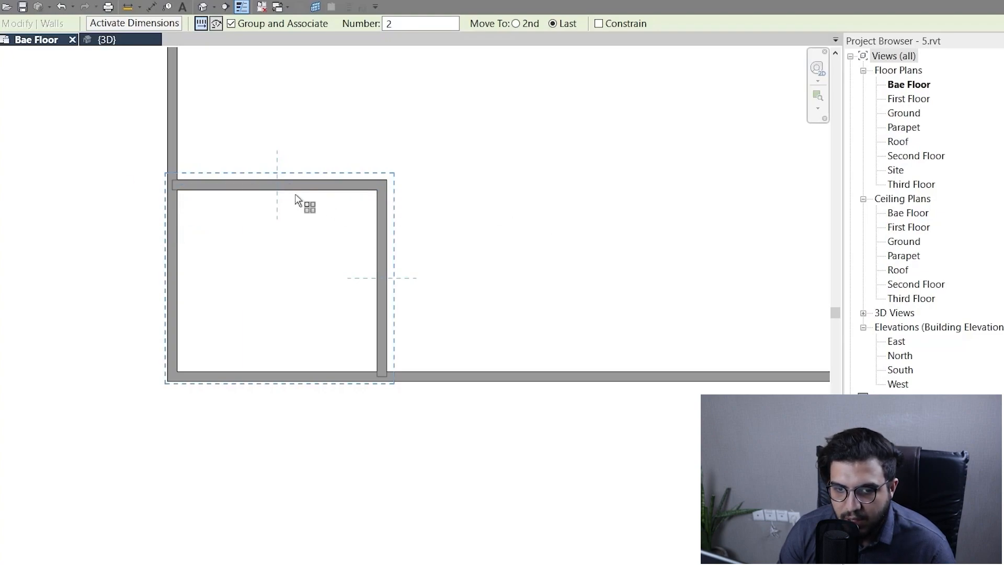
Try to array the small room's two walls horizontally by one room width with Move To Last and a count of 5.
{"action": "left_click", "coordinate": [179, 190]}
{"action": "scroll", "coordinate": [401, 199], "scroll_direction": "up", "scroll_amount": 3}
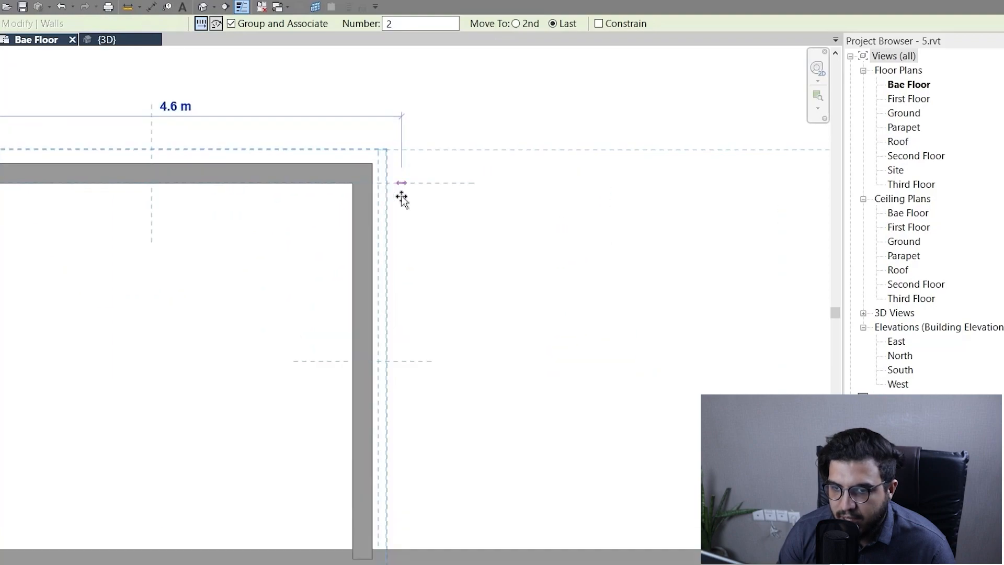
{"action": "scroll", "coordinate": [365, 179], "scroll_direction": "up", "scroll_amount": 3}
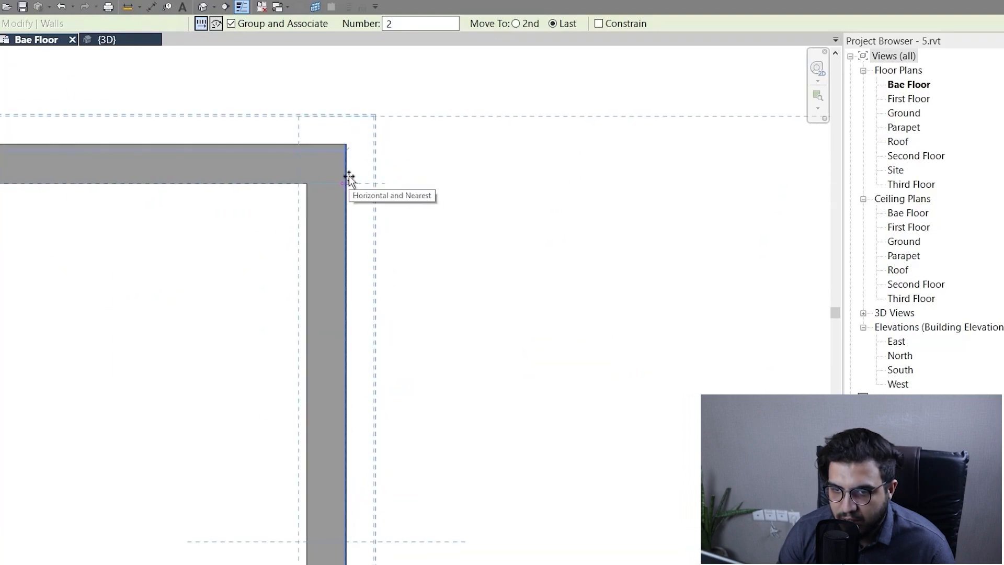
{"action": "left_click", "coordinate": [349, 178]}
{"action": "scroll", "coordinate": [439, 226], "scroll_direction": "down", "scroll_amount": 5}
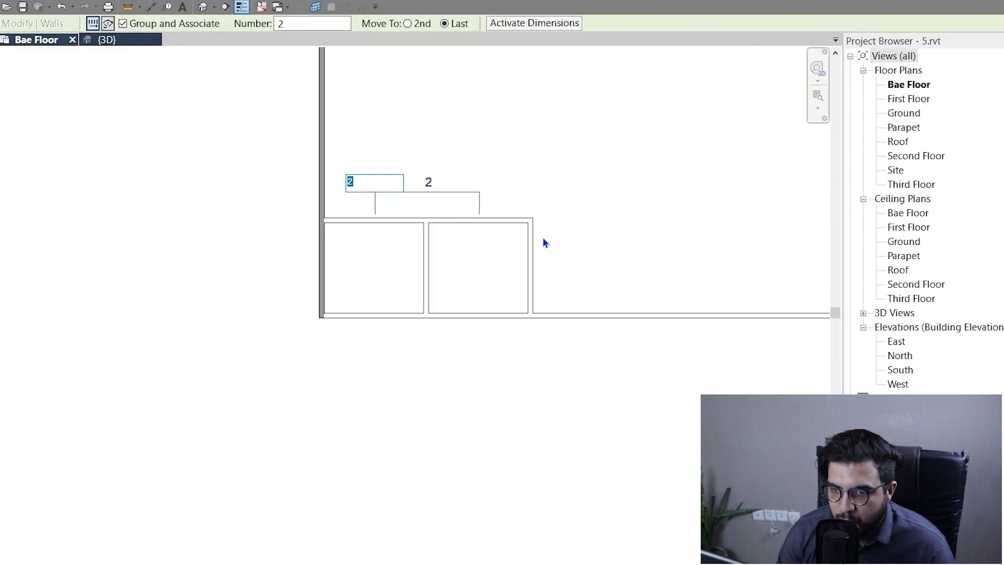
{"action": "scroll", "coordinate": [542, 238], "scroll_direction": "down", "scroll_amount": 3}
{"action": "middle_click_drag", "start_coordinate": [783, 373], "coordinate": [531, 406]}
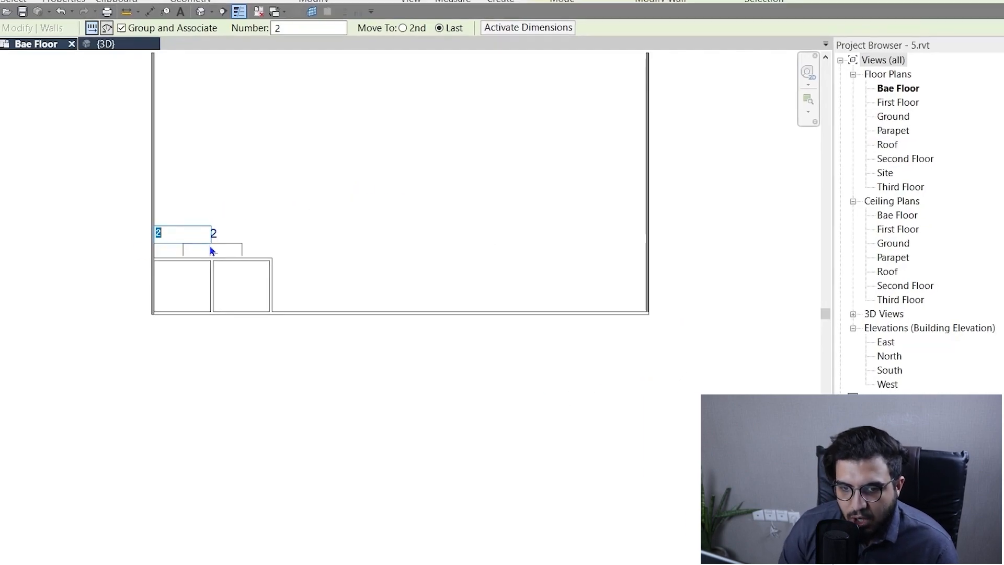
{"action": "type", "text": "5"}
{"action": "key", "text": "Return"}
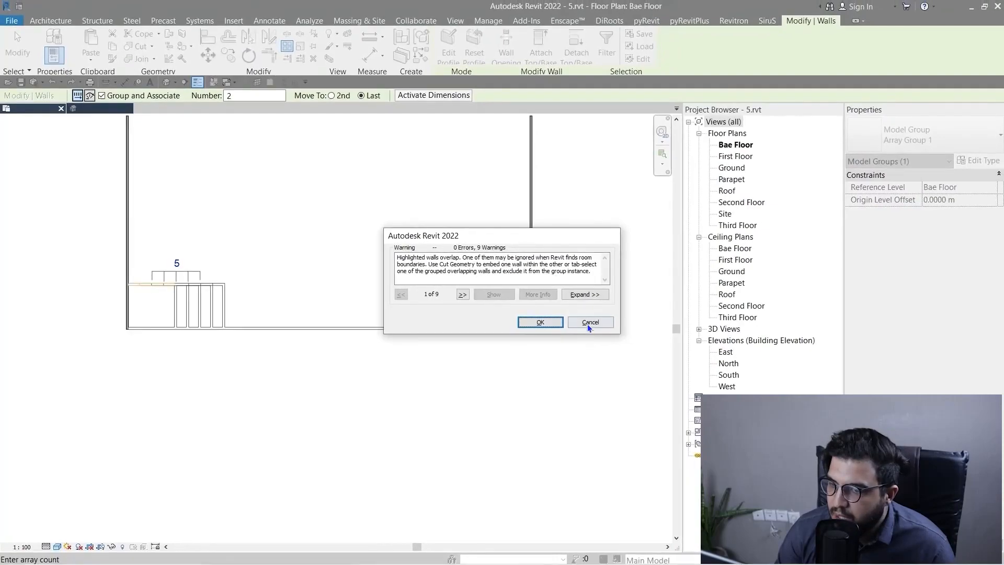
{"action": "left_click", "coordinate": [603, 324]}
Array the small corner room's two walls horizontally by about 4.4 m with Move To set to 2nd.
{"action": "scroll", "coordinate": [222, 394], "scroll_direction": "up", "scroll_amount": 2}
{"action": "scroll", "coordinate": [319, 390], "scroll_direction": "down", "scroll_amount": 3}
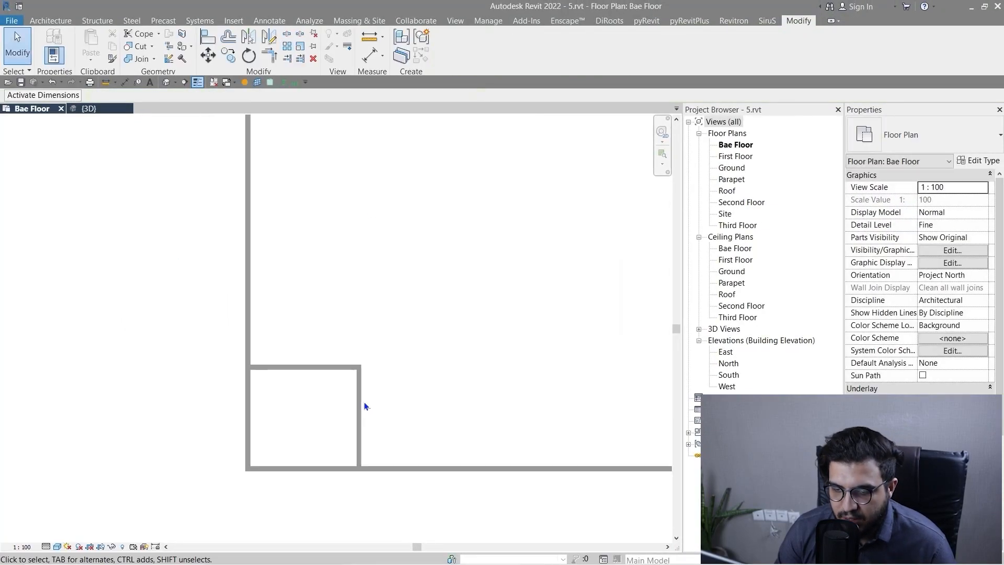
{"action": "middle_click_drag", "start_coordinate": [364, 401], "coordinate": [297, 367]}
{"action": "left_click_drag", "start_coordinate": [306, 310], "coordinate": [264, 370]}
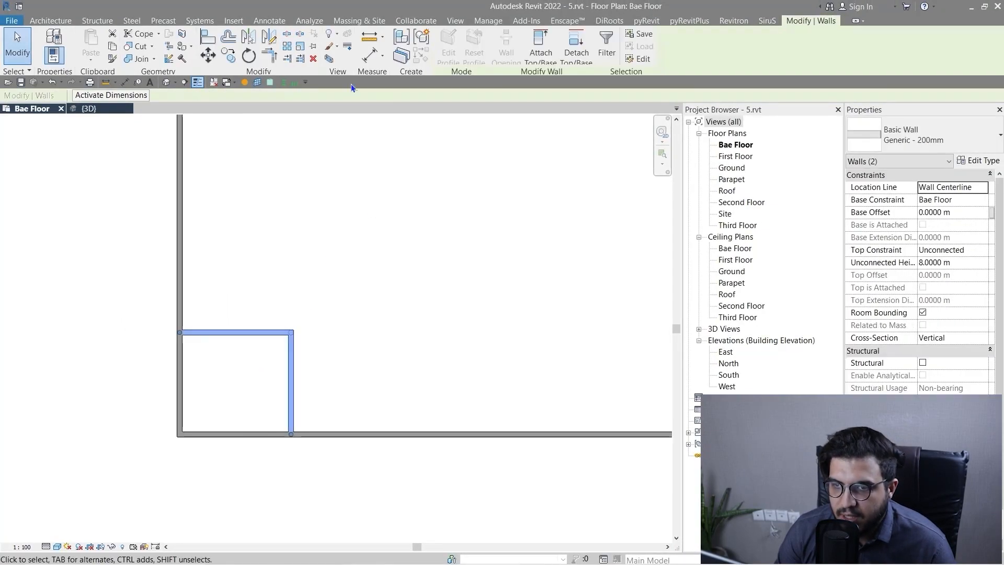
{"action": "left_click", "coordinate": [288, 47]}
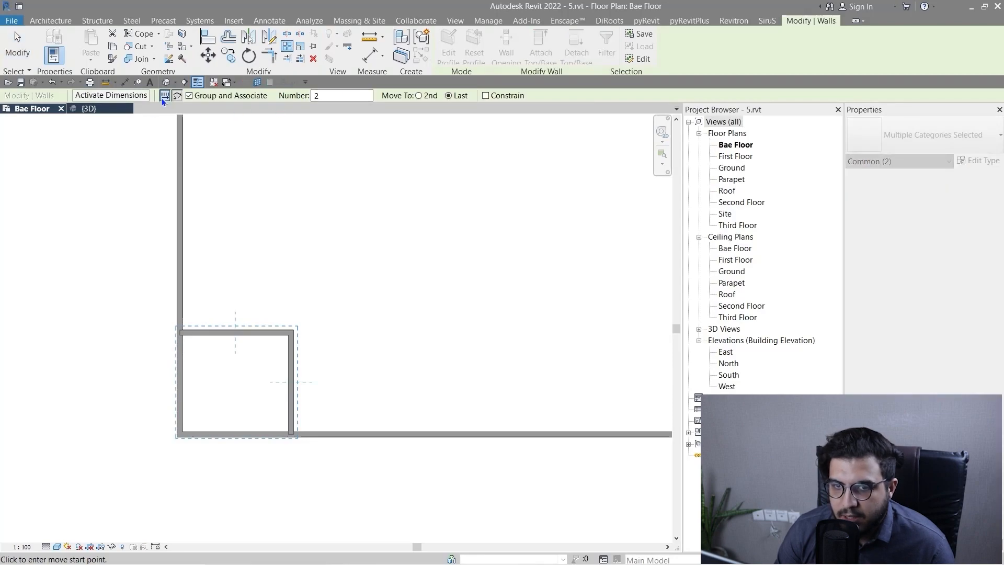
{"action": "scroll", "coordinate": [214, 408], "scroll_direction": "up", "scroll_amount": 2}
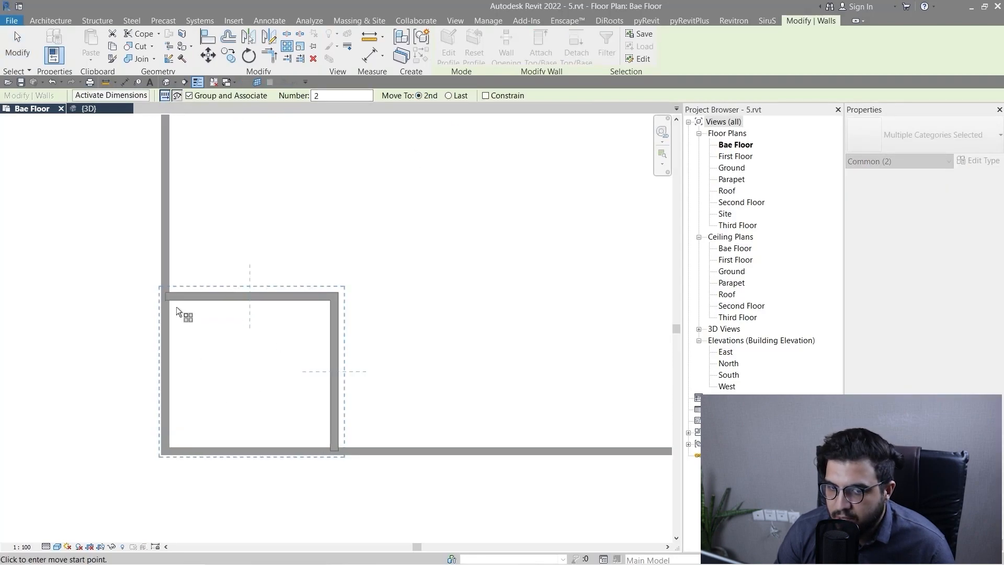
{"action": "left_click", "coordinate": [169, 302]}
{"action": "scroll", "coordinate": [336, 302], "scroll_direction": "up", "scroll_amount": 3}
{"action": "middle_click_drag", "start_coordinate": [327, 294], "coordinate": [301, 308]}
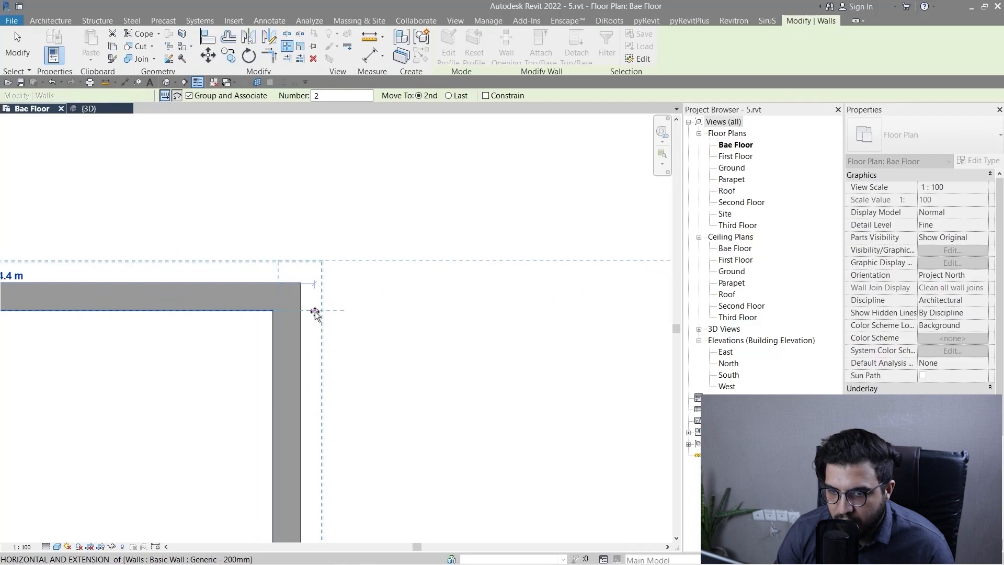
{"action": "left_click", "coordinate": [303, 309]}
{"action": "scroll", "coordinate": [343, 359], "scroll_direction": "down", "scroll_amount": 5}
{"action": "scroll", "coordinate": [342, 362], "scroll_direction": "down", "scroll_amount": 3}
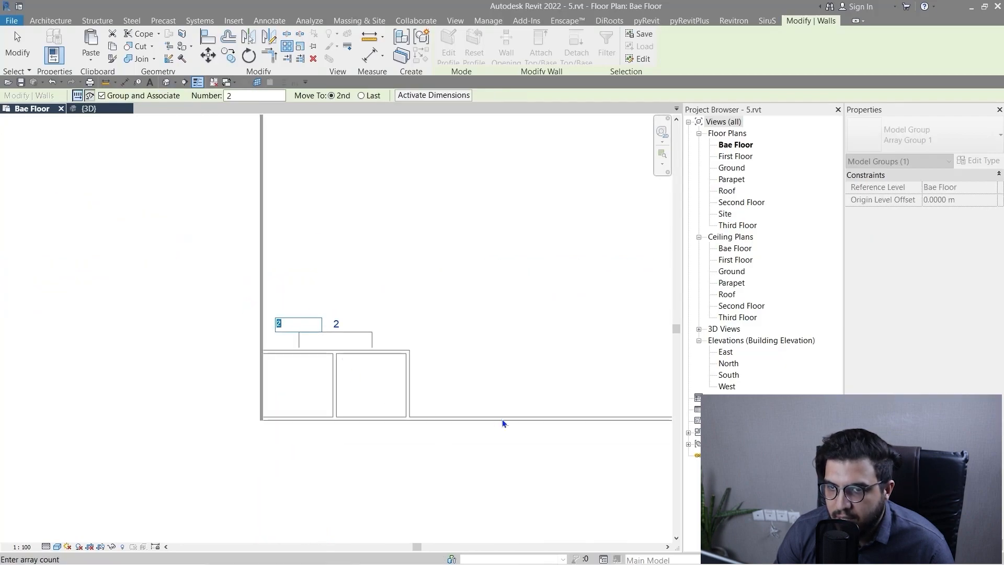
Set the room array's member count to 5 and increase it to 8.
{"action": "scroll", "coordinate": [525, 440], "scroll_direction": "down", "scroll_amount": 2}
{"action": "middle_click_drag", "start_coordinate": [526, 440], "coordinate": [266, 412]}
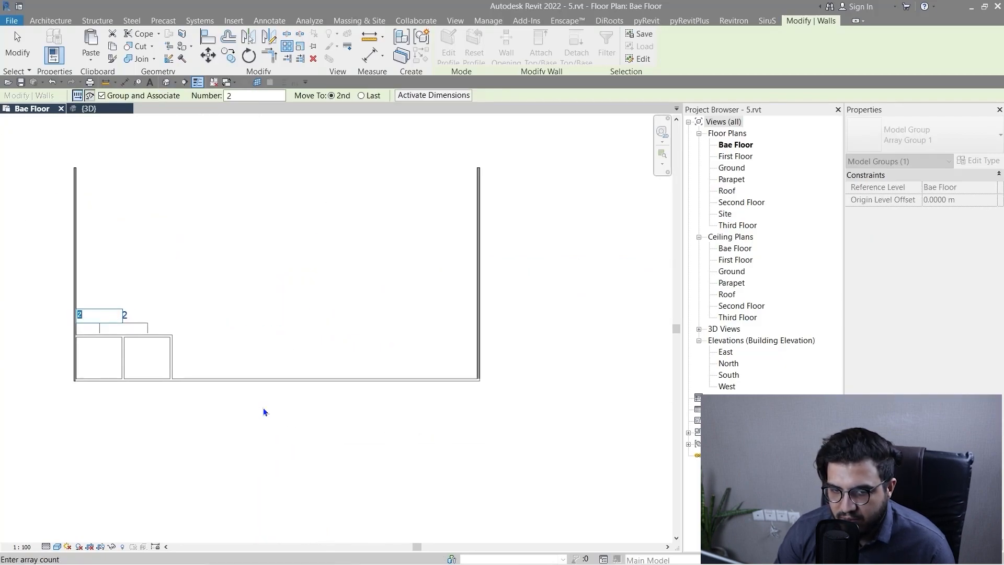
{"action": "key", "text": "Return"}
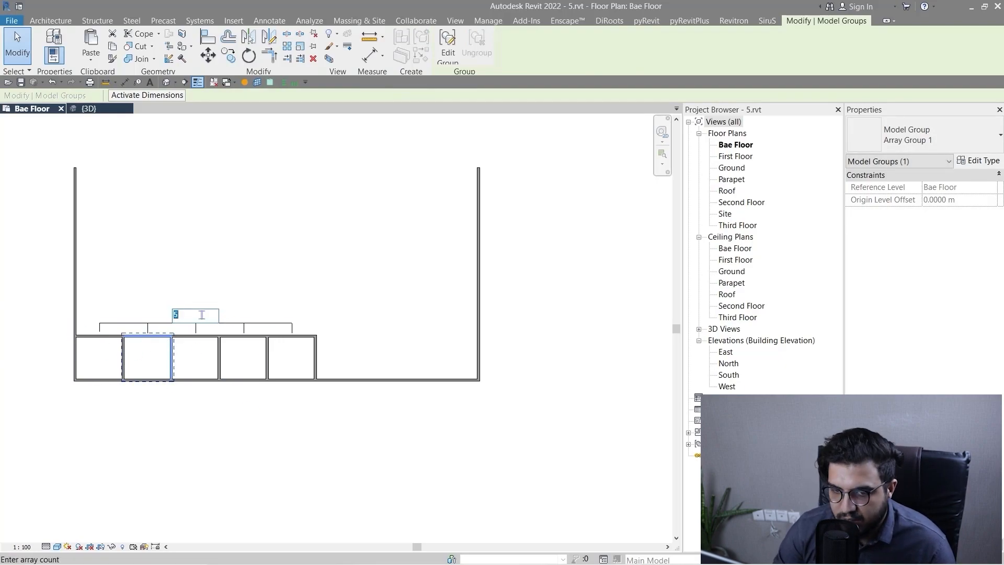
{"action": "key", "text": "Return"}
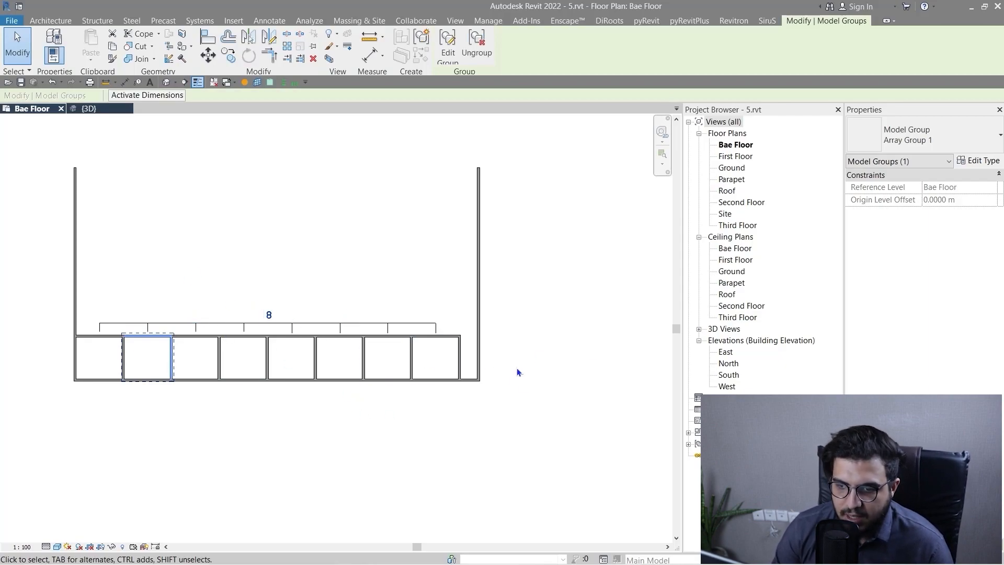
{"action": "left_click", "coordinate": [246, 417]}
Dismiss the save reminder and draw a horizontal wall about 36.1 m long between both side walls, about 4.1 m above the rooms.
{"action": "scroll", "coordinate": [190, 390], "scroll_direction": "down", "scroll_amount": 2}
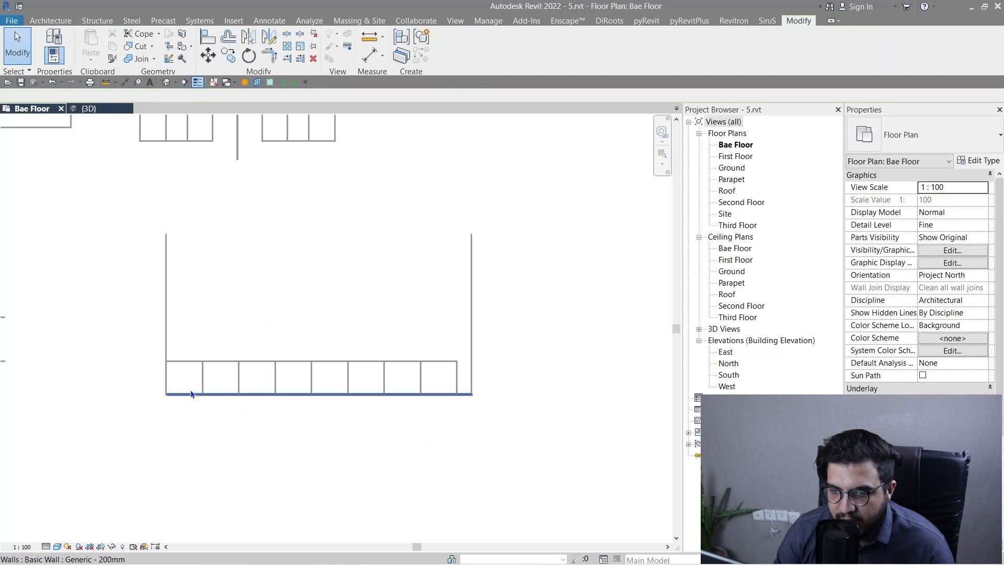
{"action": "middle_click_drag", "start_coordinate": [274, 433], "coordinate": [235, 471]}
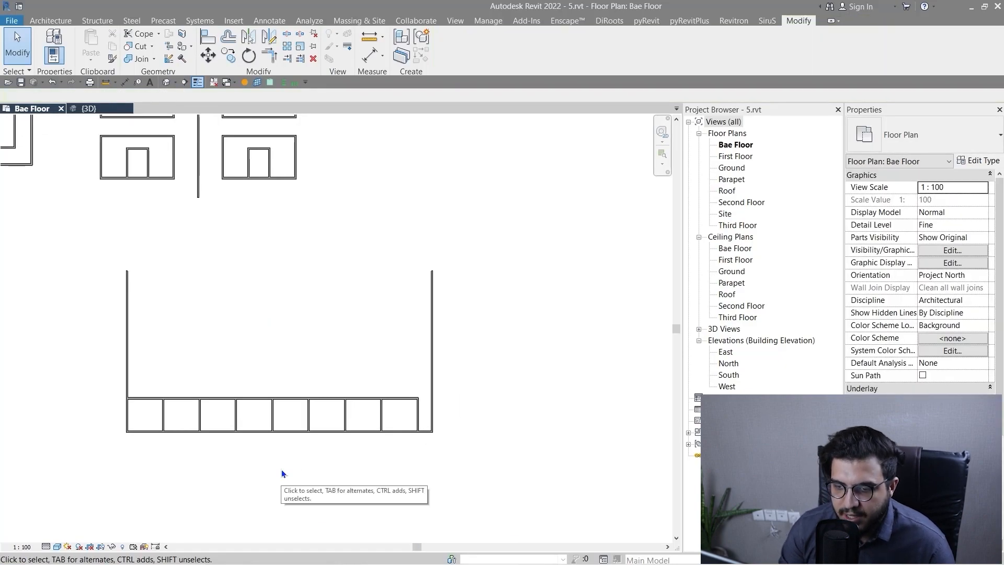
{"action": "scroll", "coordinate": [253, 343], "scroll_direction": "up", "scroll_amount": 2}
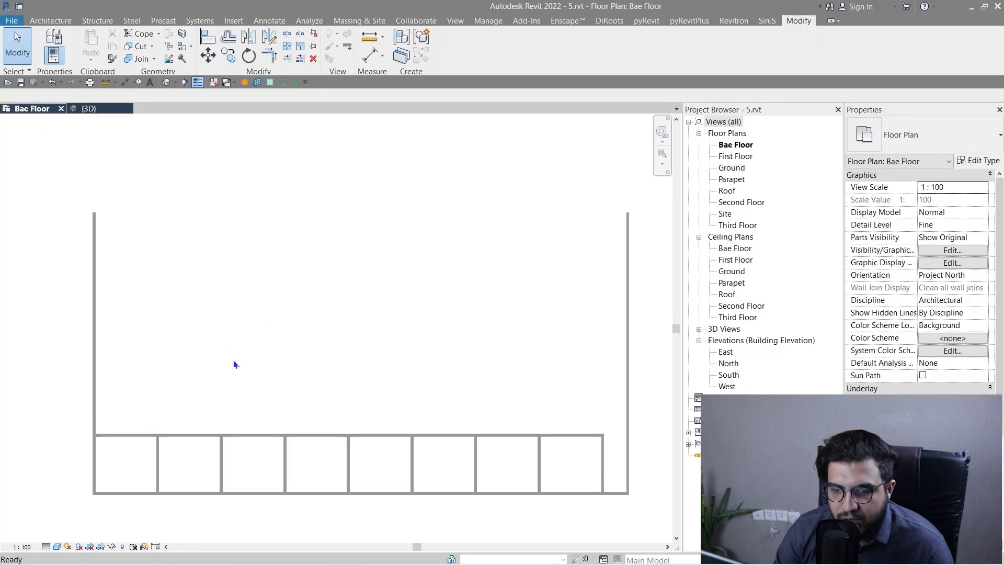
{"action": "scroll", "coordinate": [229, 359], "scroll_direction": "up", "scroll_amount": 1}
{"action": "scroll", "coordinate": [523, 418], "scroll_direction": "up", "scroll_amount": 1}
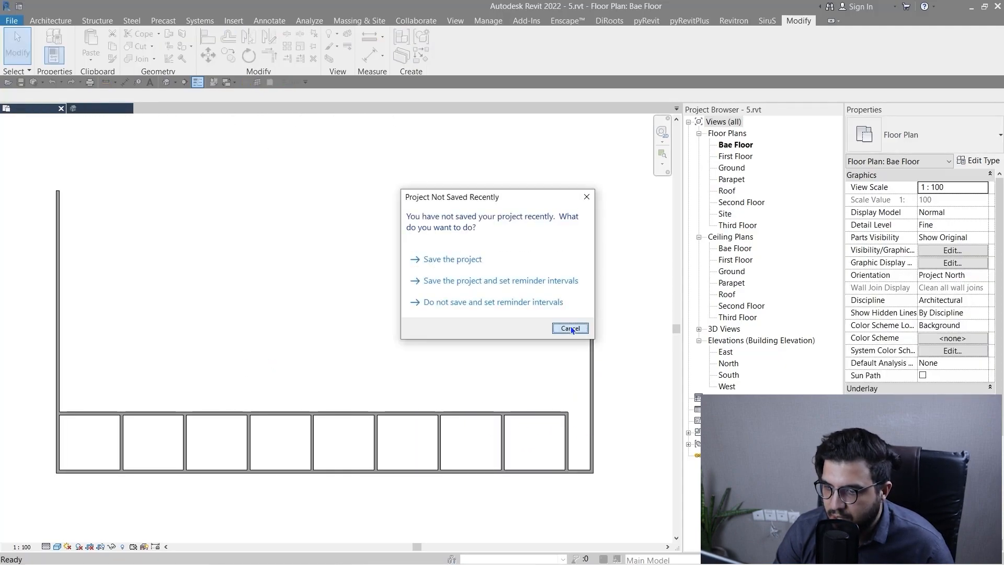
{"action": "left_click", "coordinate": [570, 328]}
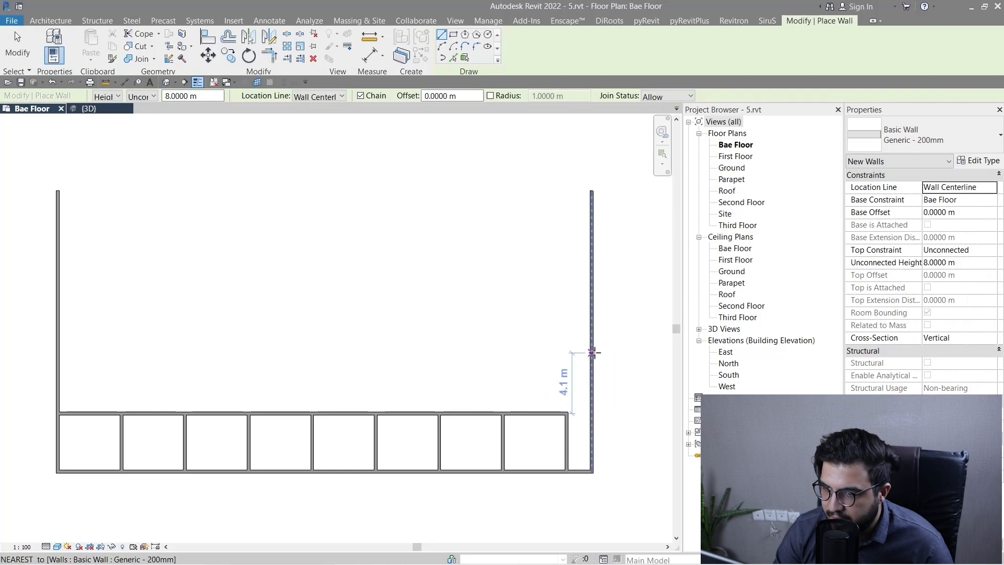
{"action": "left_click", "coordinate": [593, 353]}
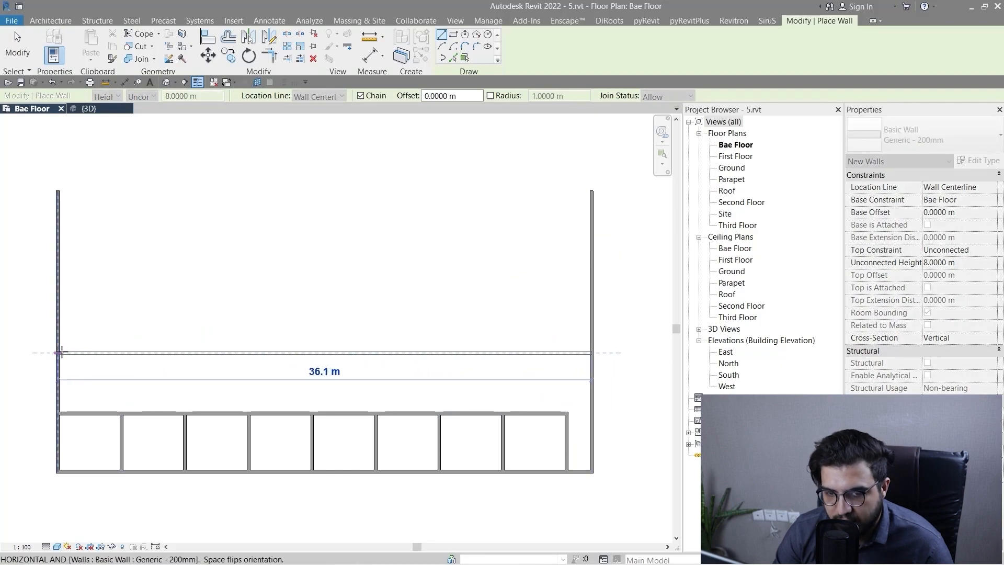
{"action": "left_click", "coordinate": [61, 352]}
{"action": "scroll", "coordinate": [105, 410], "scroll_direction": "up", "scroll_amount": 2}
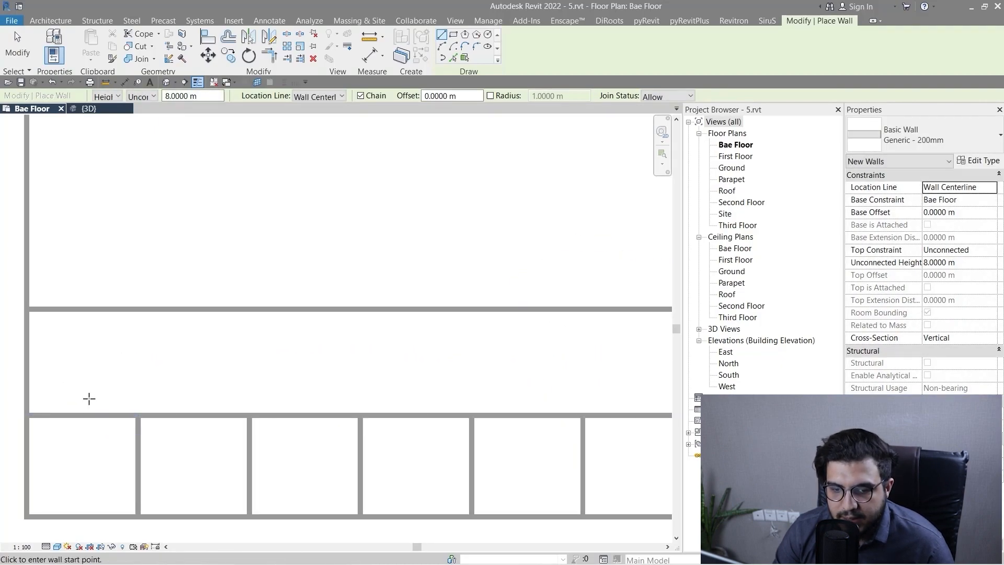
{"action": "scroll", "coordinate": [81, 402], "scroll_direction": "up", "scroll_amount": 2}
{"action": "middle_click_drag", "start_coordinate": [153, 403], "coordinate": [275, 407]}
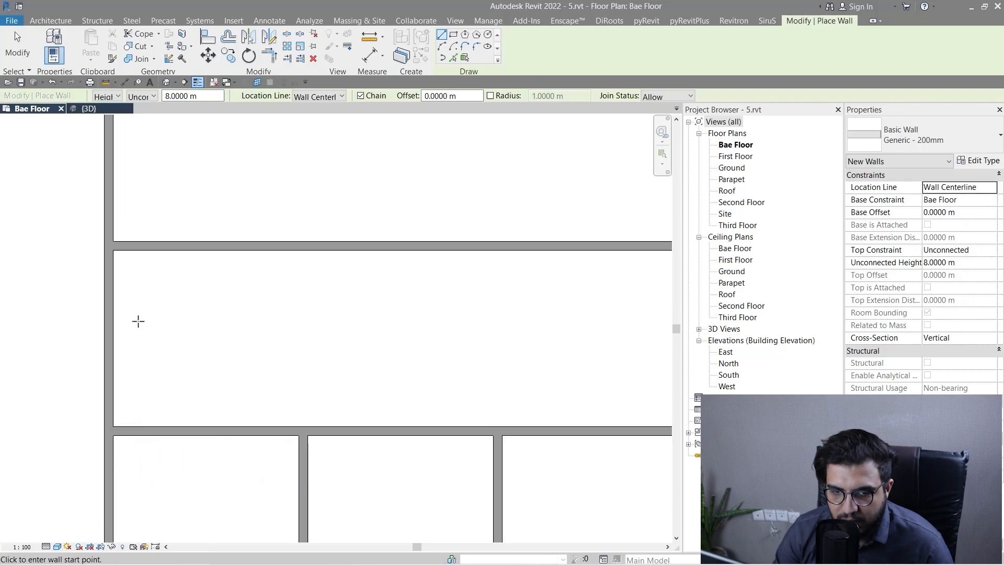
{"action": "key", "text": "Escape"}
Split the left side wall where the new horizontal wall meets it.
{"action": "scroll", "coordinate": [100, 228], "scroll_direction": "up", "scroll_amount": 2}
{"action": "middle_click_drag", "start_coordinate": [125, 263], "coordinate": [242, 298]}
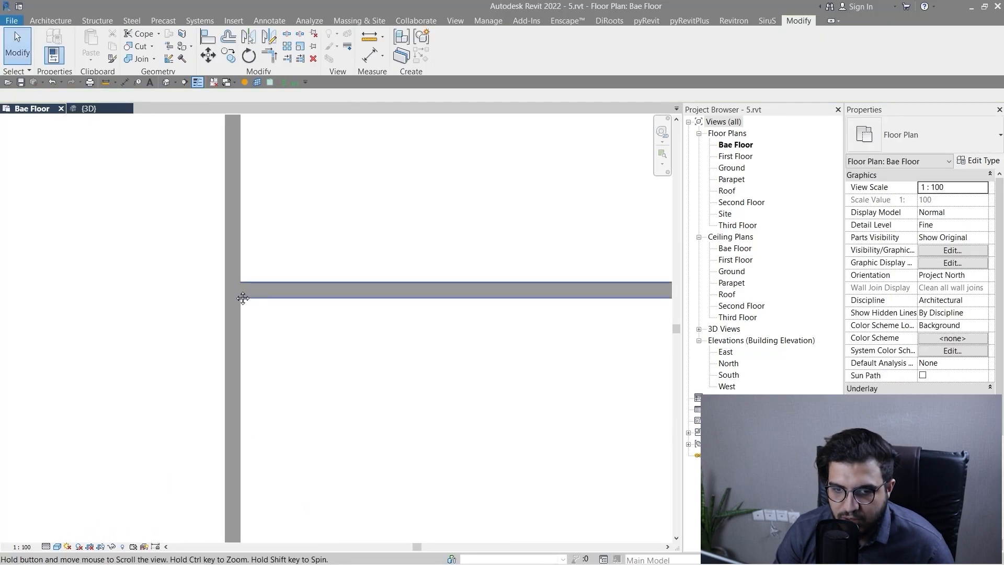
{"action": "left_click", "coordinate": [285, 33]}
{"action": "scroll", "coordinate": [209, 280], "scroll_direction": "up", "scroll_amount": 2}
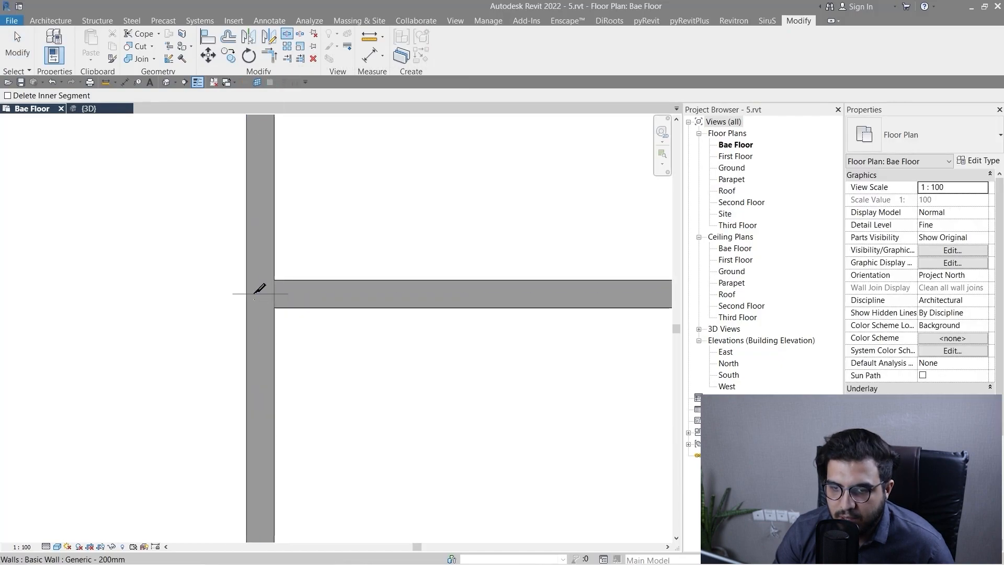
{"action": "left_click", "coordinate": [254, 294]}
{"action": "scroll", "coordinate": [328, 436], "scroll_direction": "down", "scroll_amount": 5}
{"action": "scroll", "coordinate": [296, 361], "scroll_direction": "up", "scroll_amount": 6}
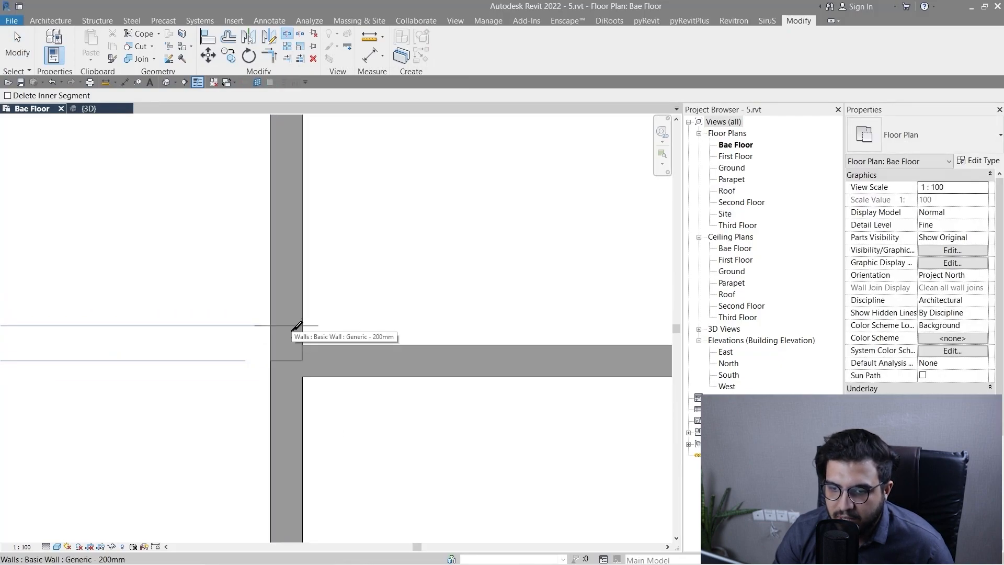
{"action": "scroll", "coordinate": [335, 399], "scroll_direction": "down", "scroll_amount": 5}
{"action": "key", "text": "Escape"}
Split the left side wall where the upper wall of the room row meets it.
{"action": "middle_click_drag", "start_coordinate": [393, 515], "coordinate": [281, 328]}
{"action": "scroll", "coordinate": [230, 379], "scroll_direction": "up", "scroll_amount": 3}
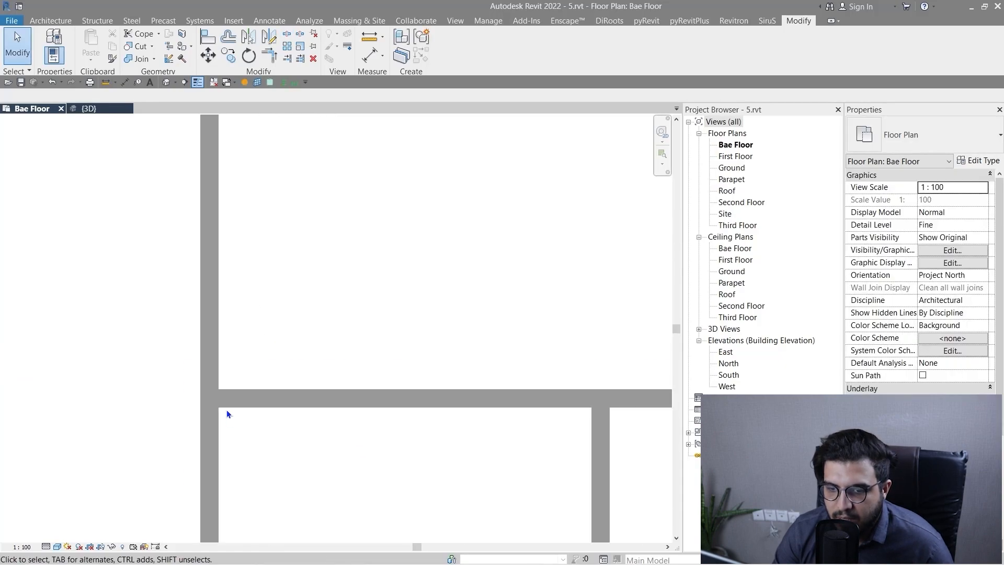
{"action": "scroll", "coordinate": [227, 413], "scroll_direction": "up", "scroll_amount": 3}
{"action": "key", "text": "s"}
{"action": "key", "text": "l"}
{"action": "scroll", "coordinate": [203, 383], "scroll_direction": "down", "scroll_amount": 1}
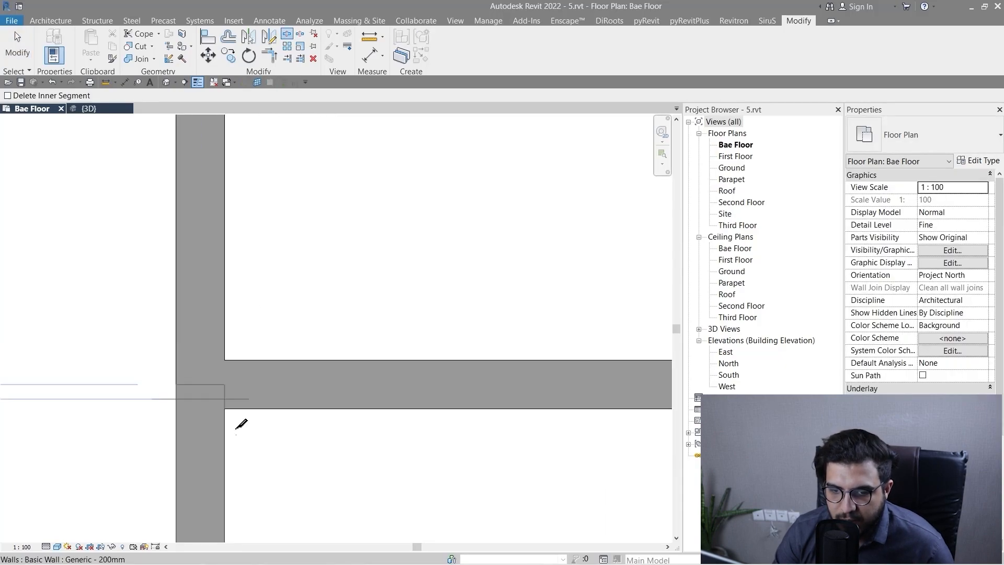
{"action": "scroll", "coordinate": [299, 462], "scroll_direction": "down", "scroll_amount": 4}
{"action": "key", "text": "Escape"}
Array the split-off left wall segment horizontally with Move To set to Last, placing the last member on the right side wall.
{"action": "left_click", "coordinate": [265, 358]}
{"action": "scroll", "coordinate": [286, 382], "scroll_direction": "down", "scroll_amount": 5}
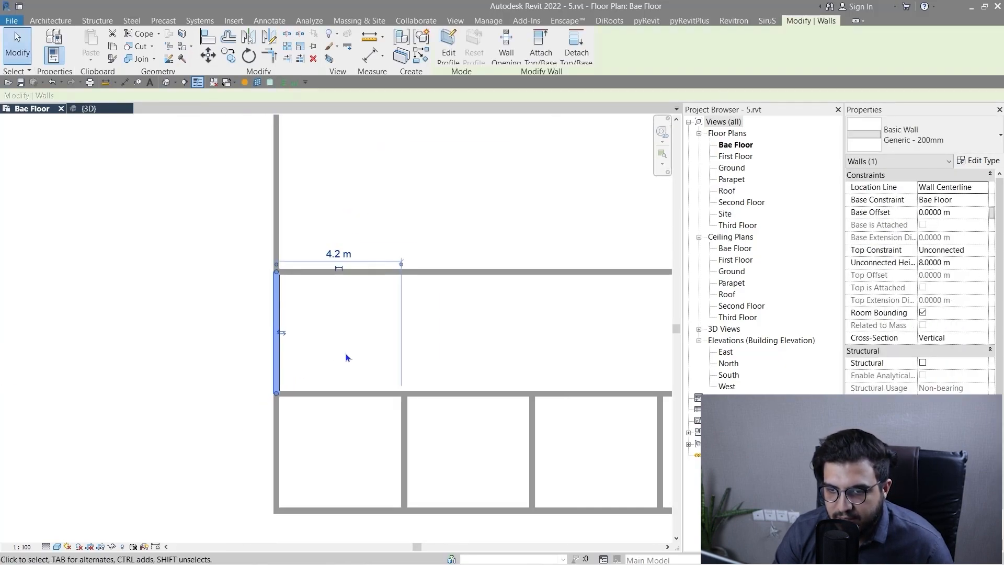
{"action": "middle_click_drag", "start_coordinate": [346, 358], "coordinate": [243, 365]}
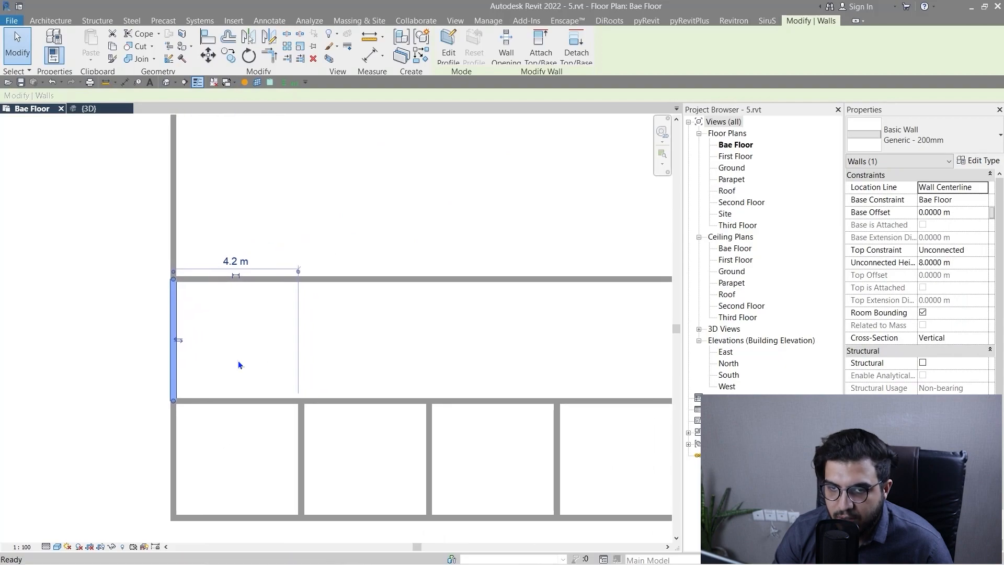
{"action": "left_click", "coordinate": [287, 46]}
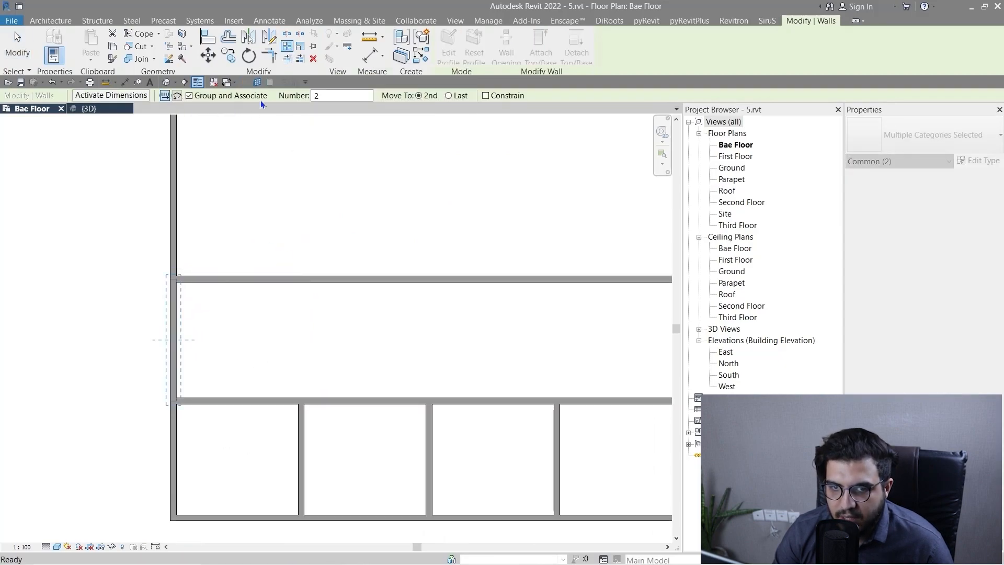
{"action": "left_click", "coordinate": [454, 97]}
{"action": "scroll", "coordinate": [165, 280], "scroll_direction": "up", "scroll_amount": 5}
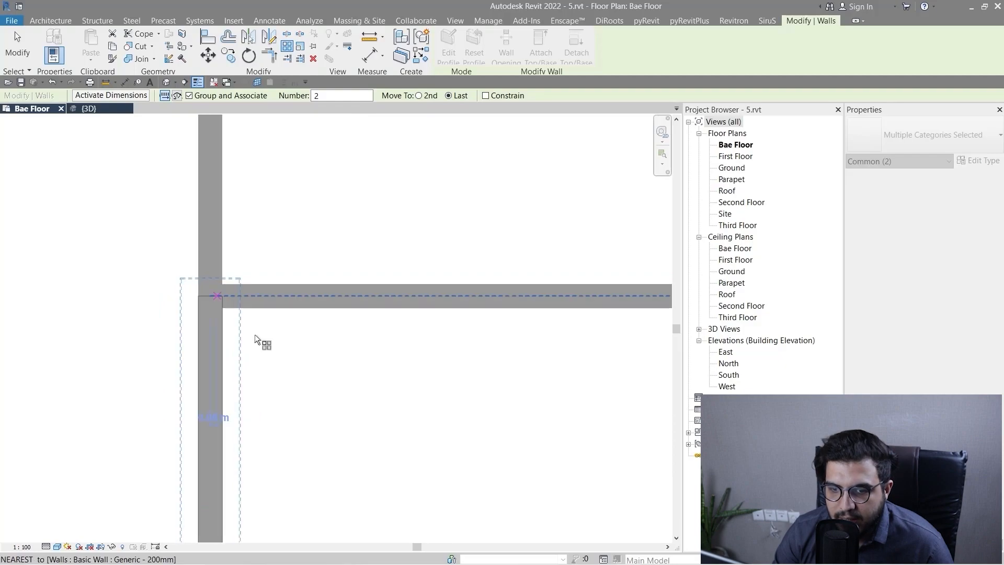
{"action": "left_click", "coordinate": [223, 309]}
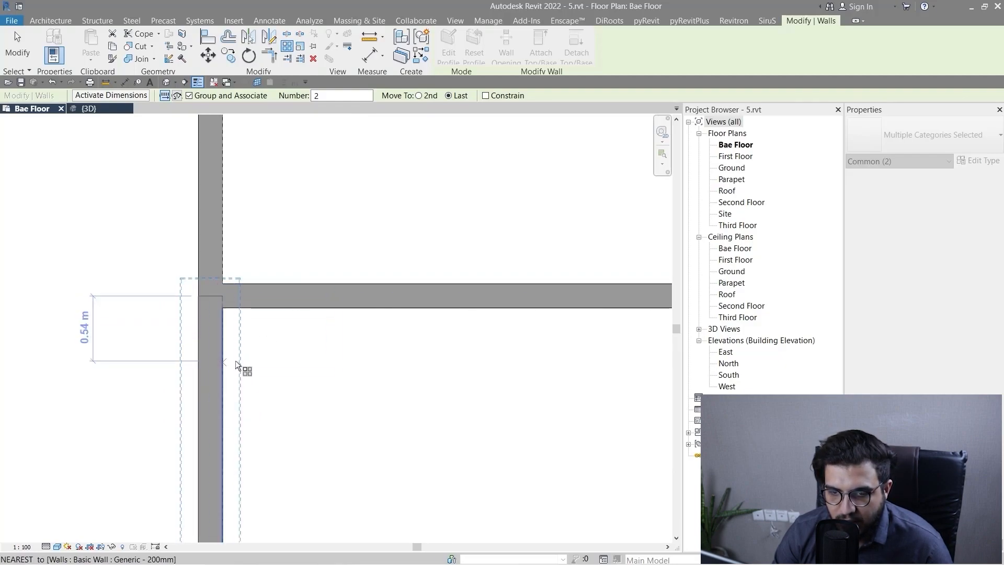
{"action": "scroll", "coordinate": [241, 369], "scroll_direction": "down", "scroll_amount": 8}
{"action": "middle_click_drag", "start_coordinate": [585, 447], "coordinate": [291, 391]}
{"action": "middle_click_drag", "start_coordinate": [41, 391], "coordinate": [285, 378]}
{"action": "scroll", "coordinate": [243, 366], "scroll_direction": "up", "scroll_amount": 3}
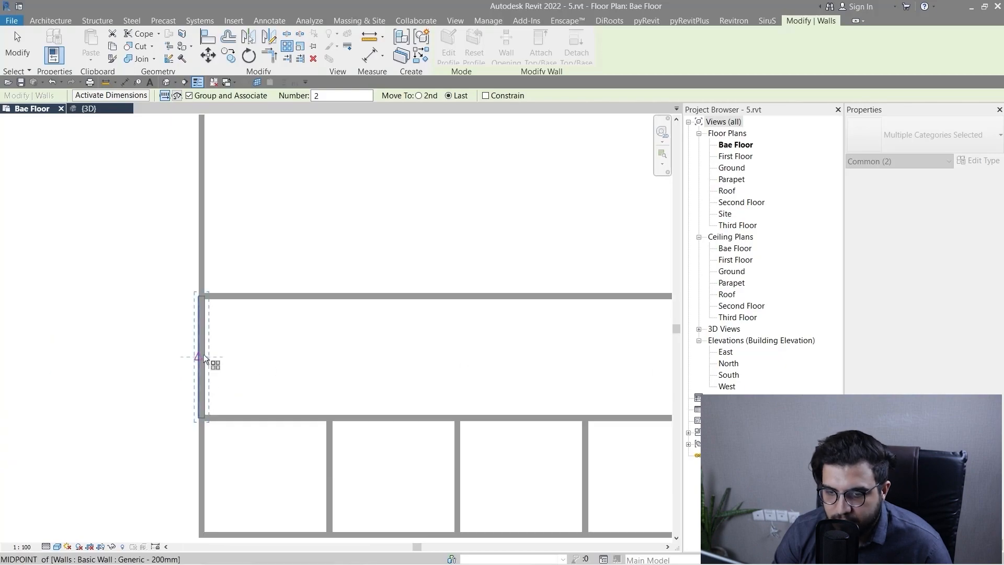
{"action": "scroll", "coordinate": [204, 362], "scroll_direction": "up", "scroll_amount": 7}
{"action": "left_click", "coordinate": [207, 352]}
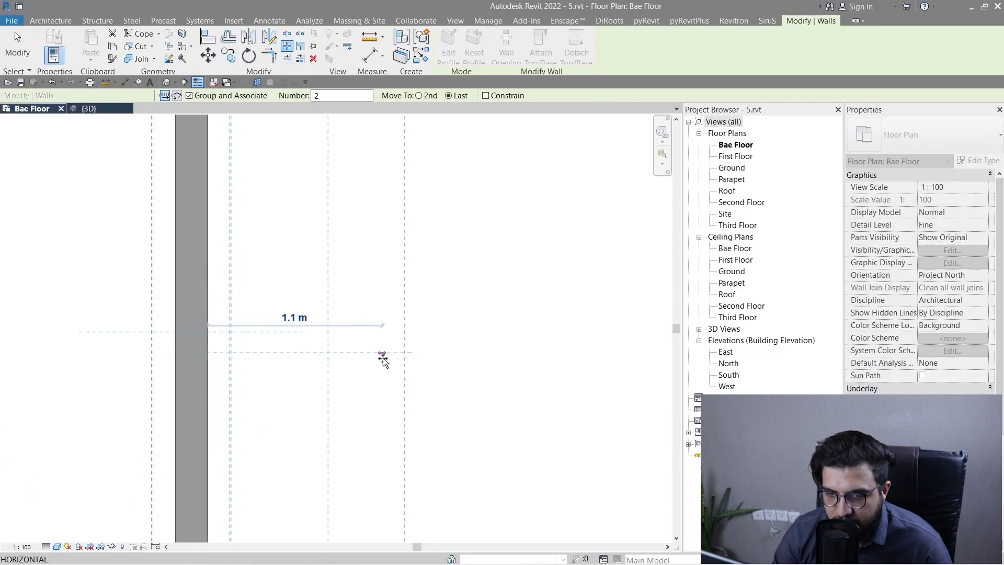
{"action": "scroll", "coordinate": [381, 359], "scroll_direction": "down", "scroll_amount": 4}
{"action": "middle_click_drag", "start_coordinate": [561, 287], "coordinate": [166, 372]}
{"action": "scroll", "coordinate": [444, 355], "scroll_direction": "up", "scroll_amount": 10}
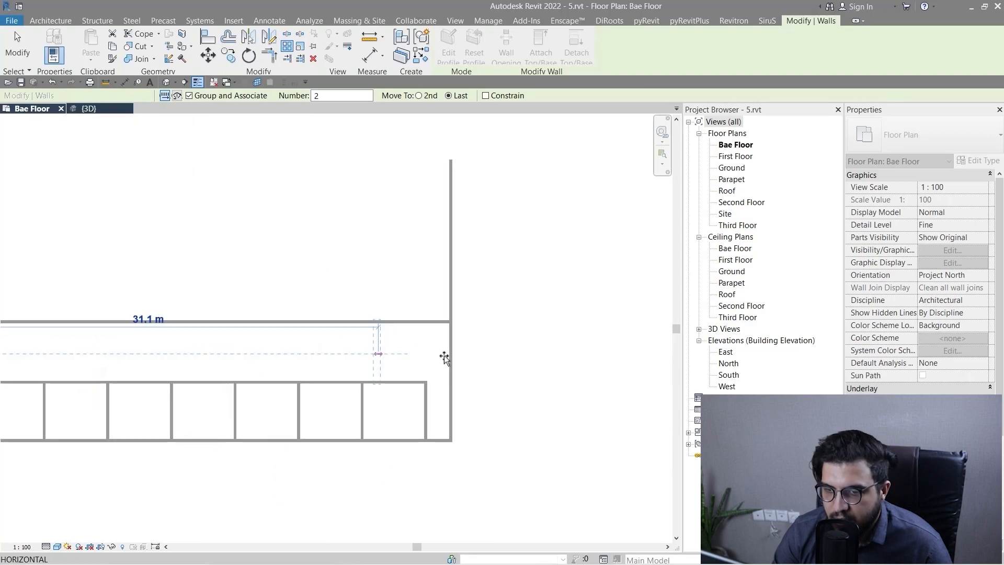
{"action": "left_click", "coordinate": [494, 351]}
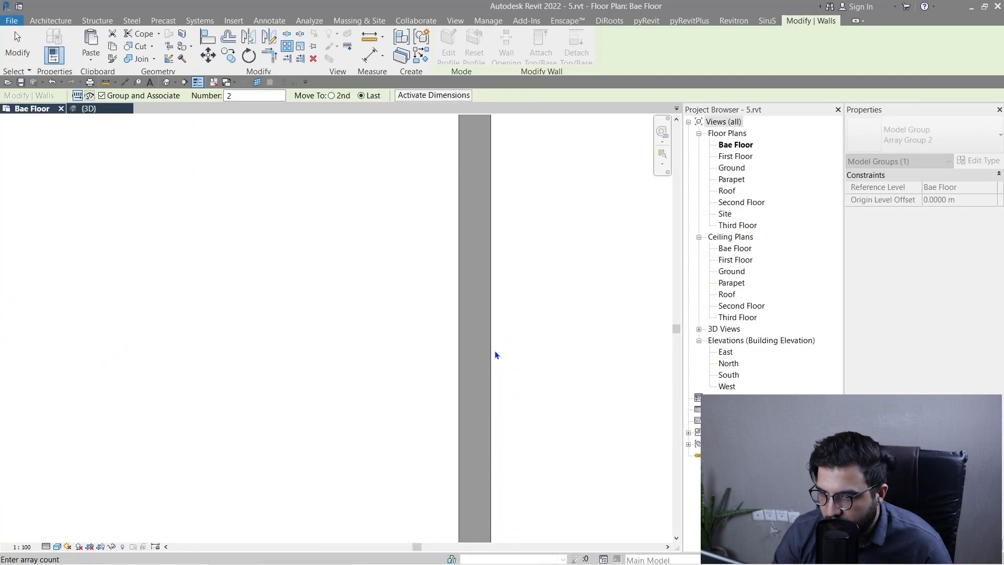
Set the wall segment array's member count to 8.
{"action": "scroll", "coordinate": [494, 350], "scroll_direction": "down", "scroll_amount": 8}
{"action": "middle_click_drag", "start_coordinate": [281, 351], "coordinate": [362, 346]}
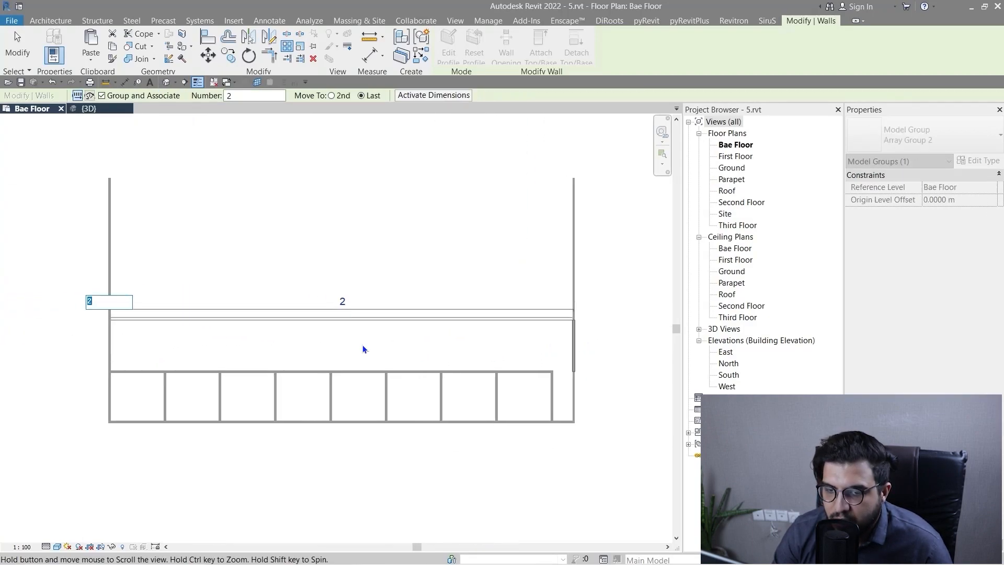
{"action": "type", "text": "8"}
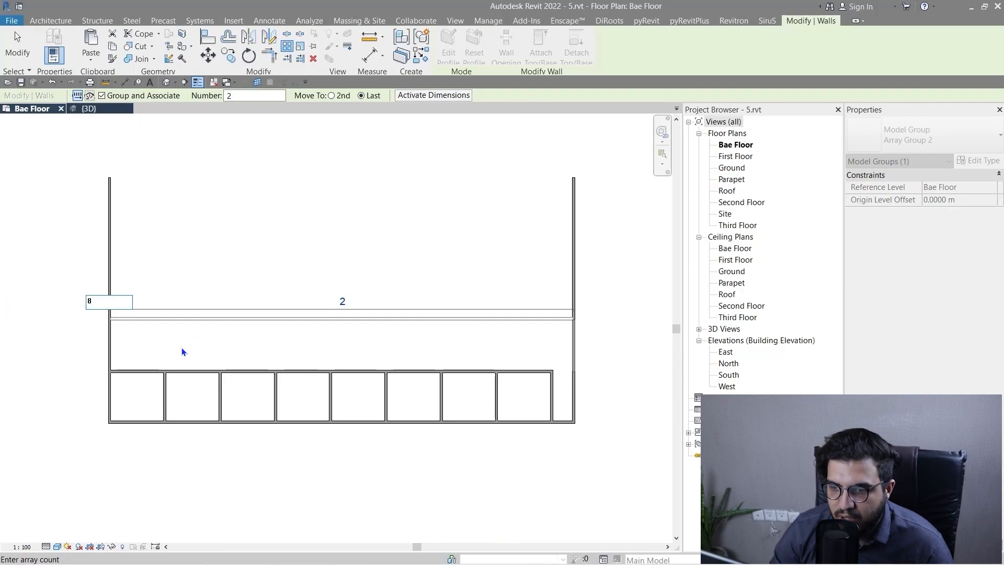
{"action": "key", "text": "Return"}
Set the member count of the arrayed dividing walls in the upper row to 10.
{"action": "left_click", "coordinate": [542, 323]}
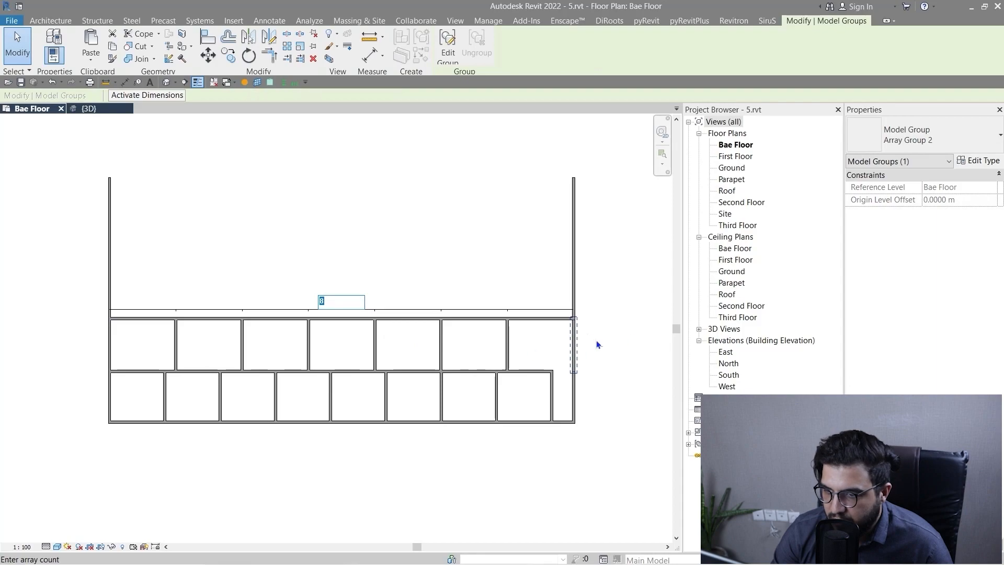
{"action": "scroll", "coordinate": [596, 342], "scroll_direction": "up", "scroll_amount": 2}
{"action": "scroll", "coordinate": [573, 355], "scroll_direction": "down", "scroll_amount": 1}
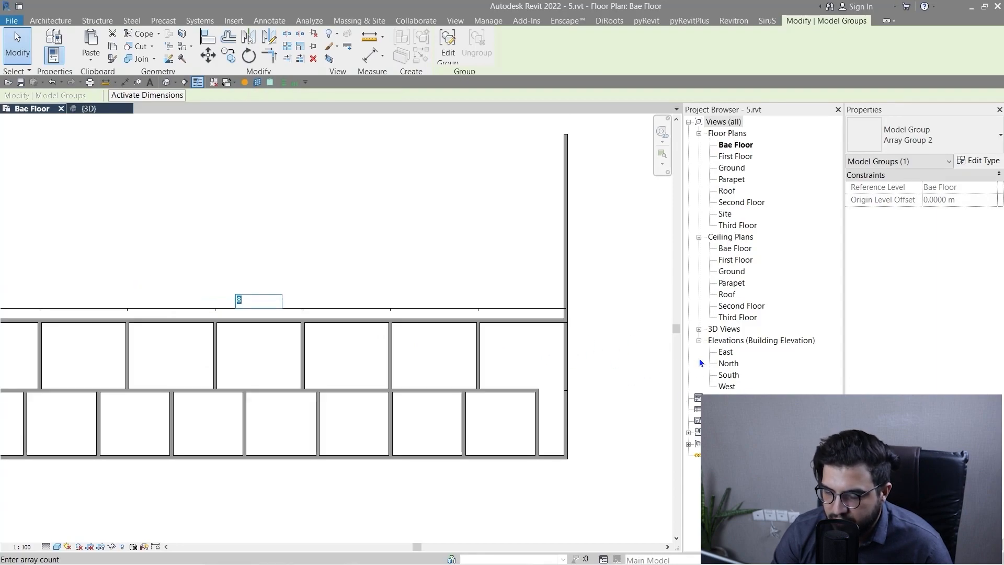
{"action": "middle_click_drag", "start_coordinate": [228, 265], "coordinate": [311, 253]}
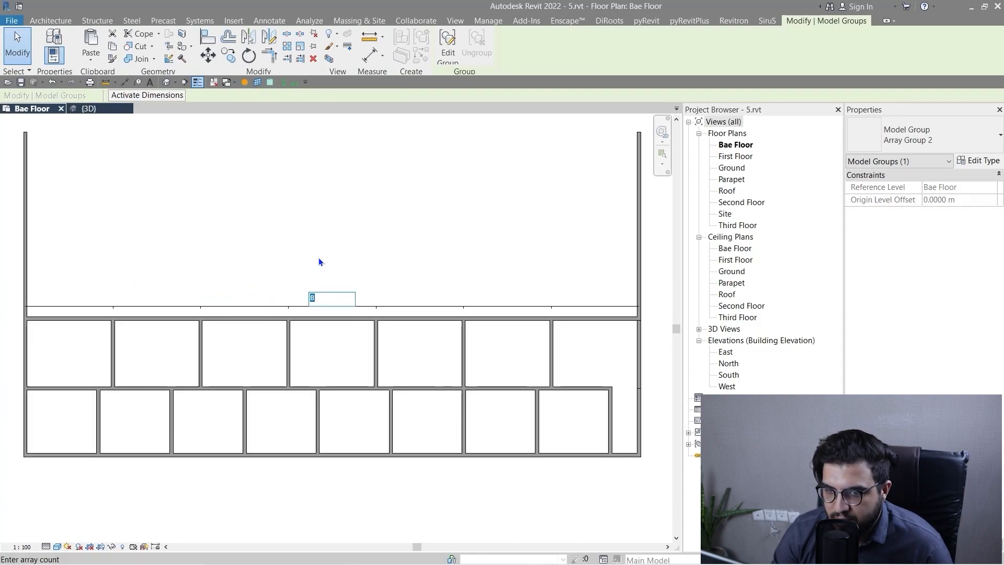
{"action": "scroll", "coordinate": [320, 262], "scroll_direction": "down", "scroll_amount": 1}
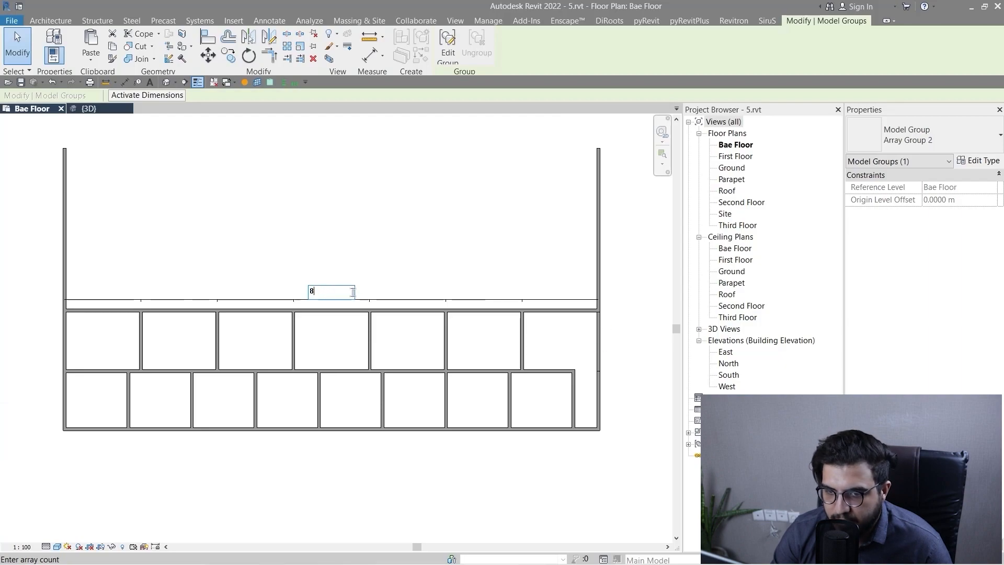
{"action": "type", "text": "10"}
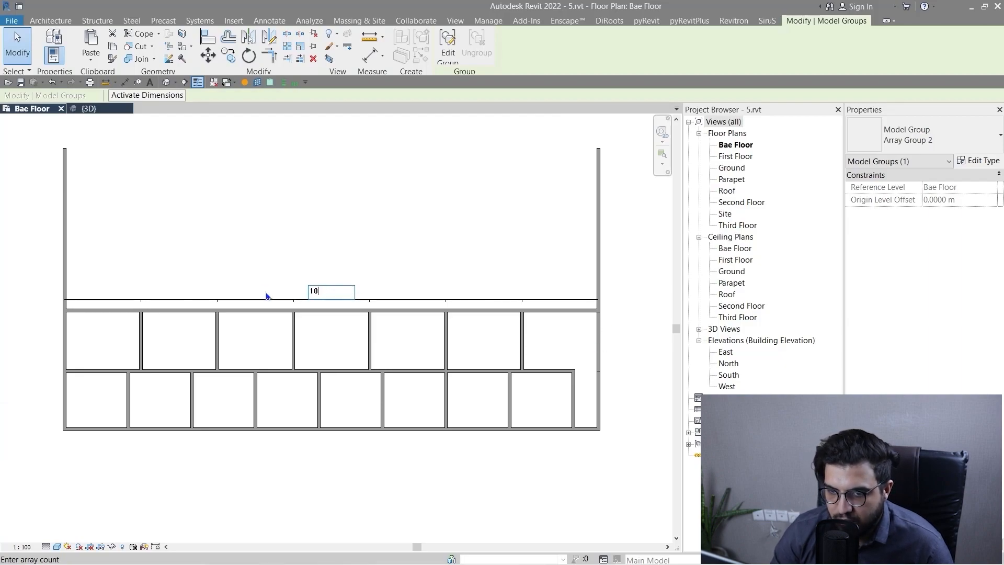
{"action": "key", "text": "Return"}
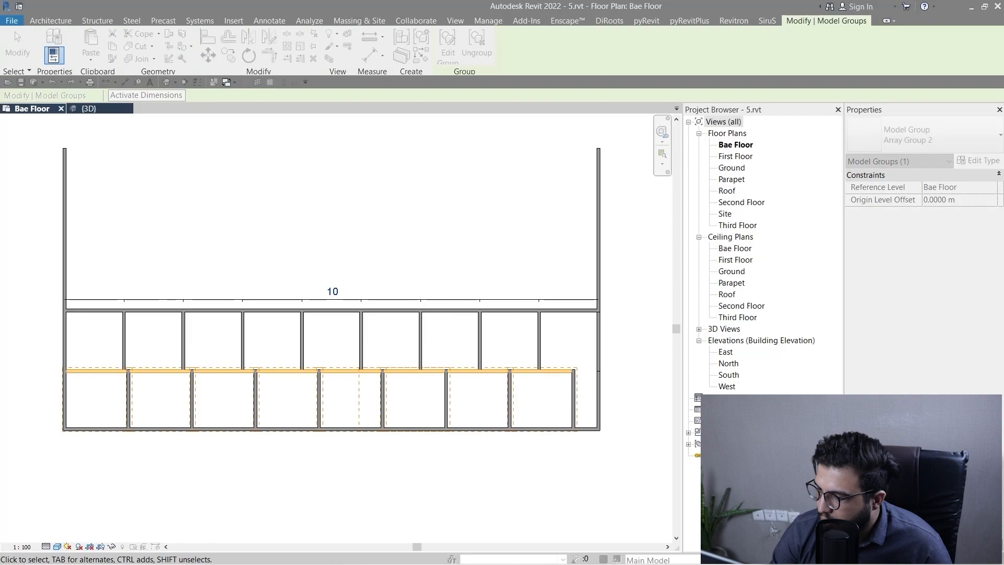
Try a member count of 15 for the upper row's dividing wall array, and undo that change.
{"action": "left_click", "coordinate": [464, 288]}
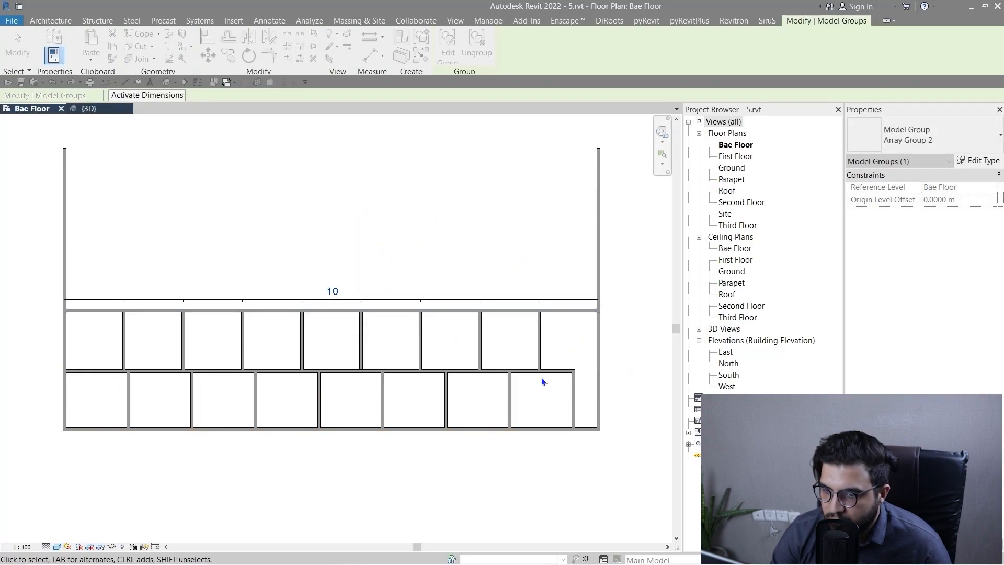
{"action": "left_click", "coordinate": [337, 291]}
{"action": "type", "text": "15"}
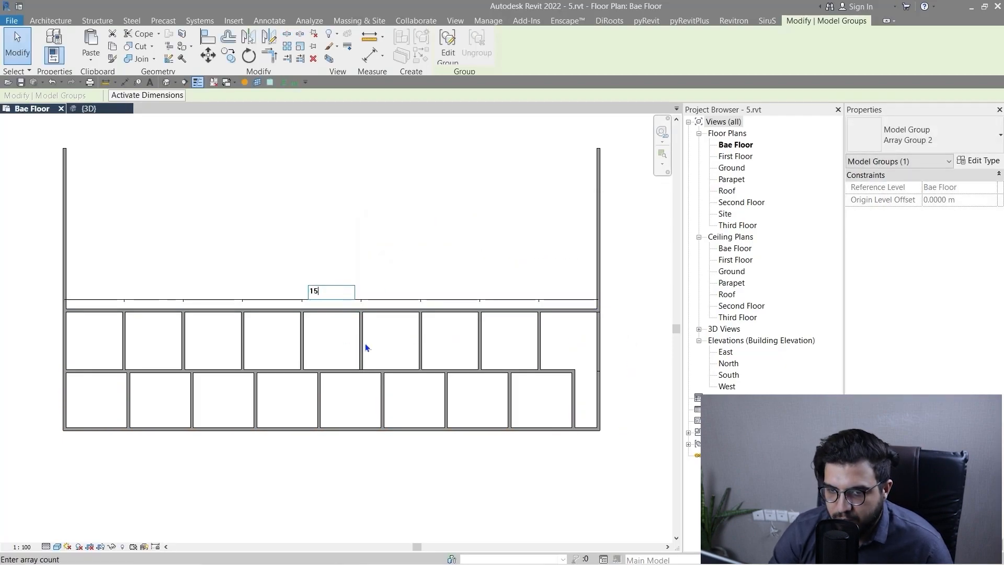
{"action": "key", "text": "Return"}
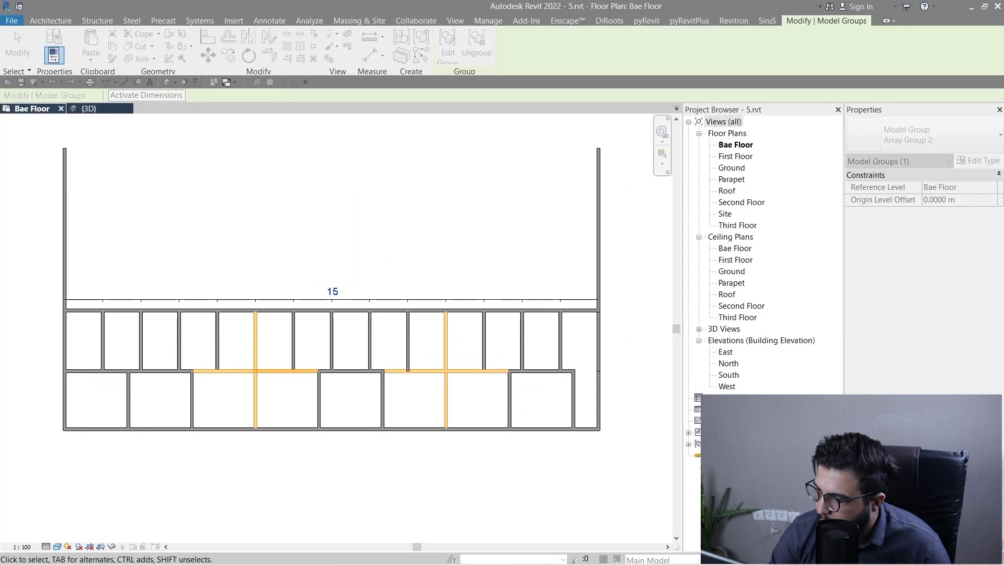
{"action": "key", "text": "ctrl+z"}
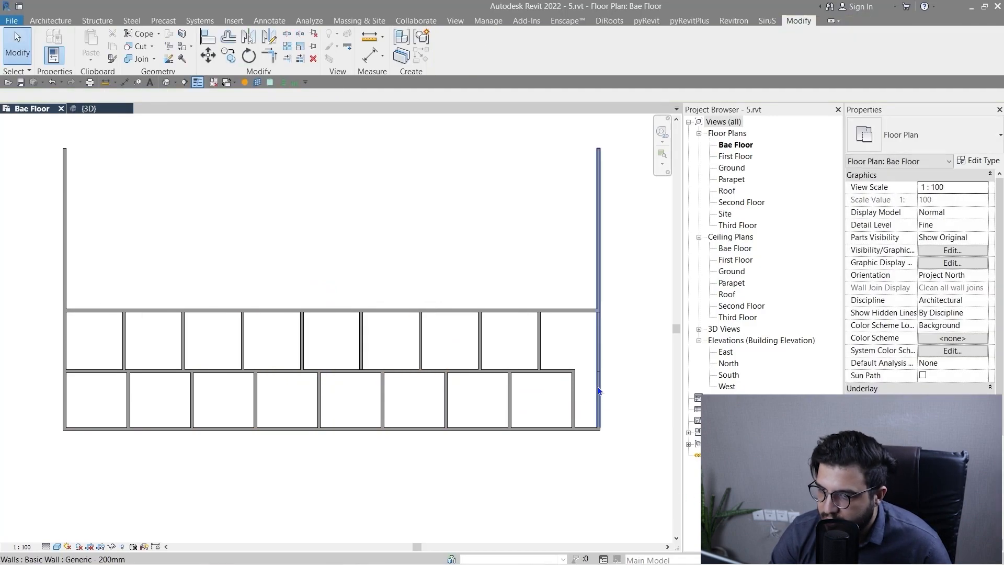
Delete the whole lower row of arrayed room walls by selecting all instances of its array groups.
{"action": "left_click", "coordinate": [573, 401]}
{"action": "key", "text": "s"}
{"action": "key", "text": "a"}
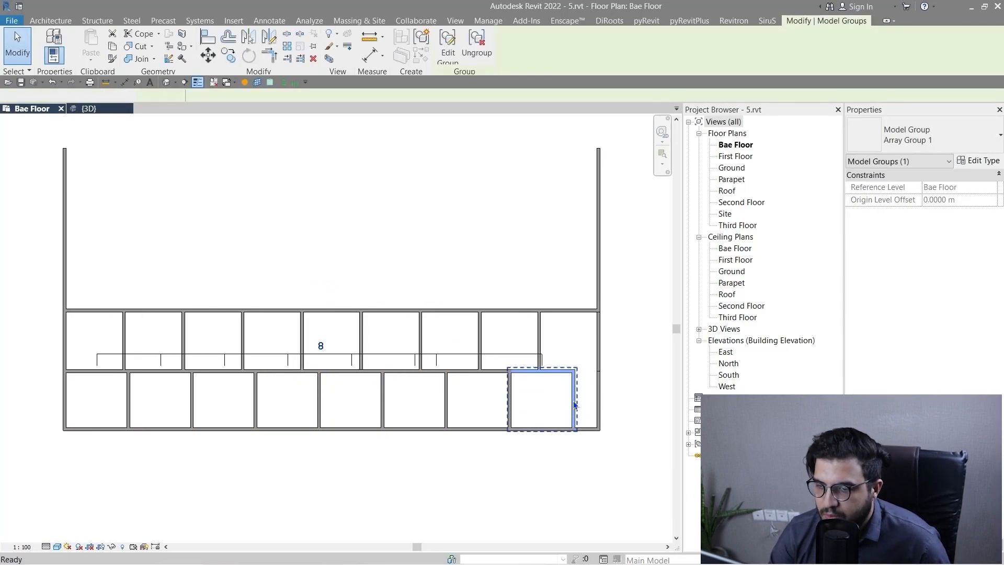
{"action": "key", "text": "Delete"}
{"action": "left_click", "coordinate": [508, 395]}
{"action": "key", "text": "Delete"}
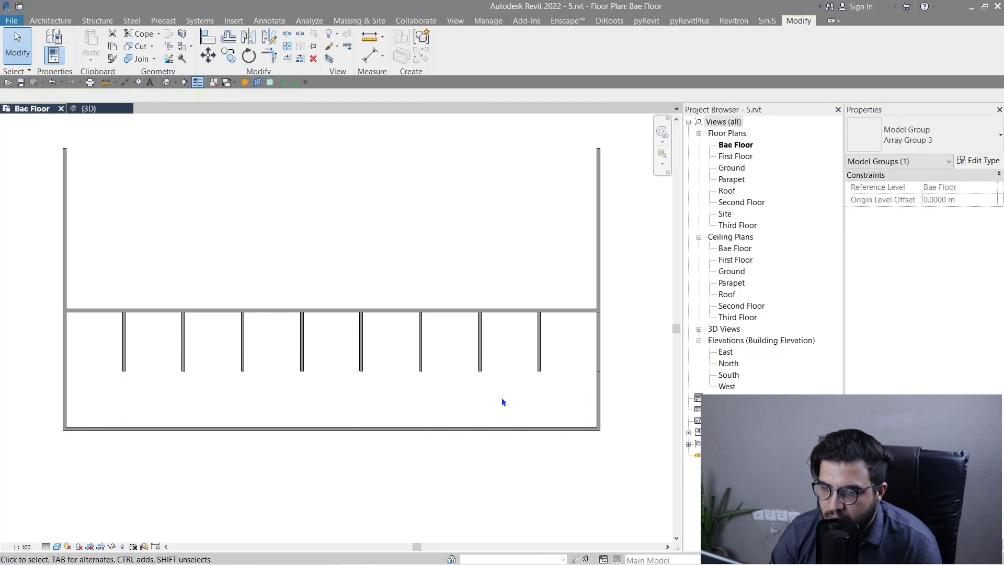
Set the member count of the remaining dividing wall array to 8.
{"action": "scroll", "coordinate": [388, 392], "scroll_direction": "down", "scroll_amount": 3}
{"action": "middle_click_drag", "start_coordinate": [339, 393], "coordinate": [448, 362]}
{"action": "scroll", "coordinate": [342, 320], "scroll_direction": "up", "scroll_amount": 4}
{"action": "scroll", "coordinate": [456, 365], "scroll_direction": "down", "scroll_amount": 2}
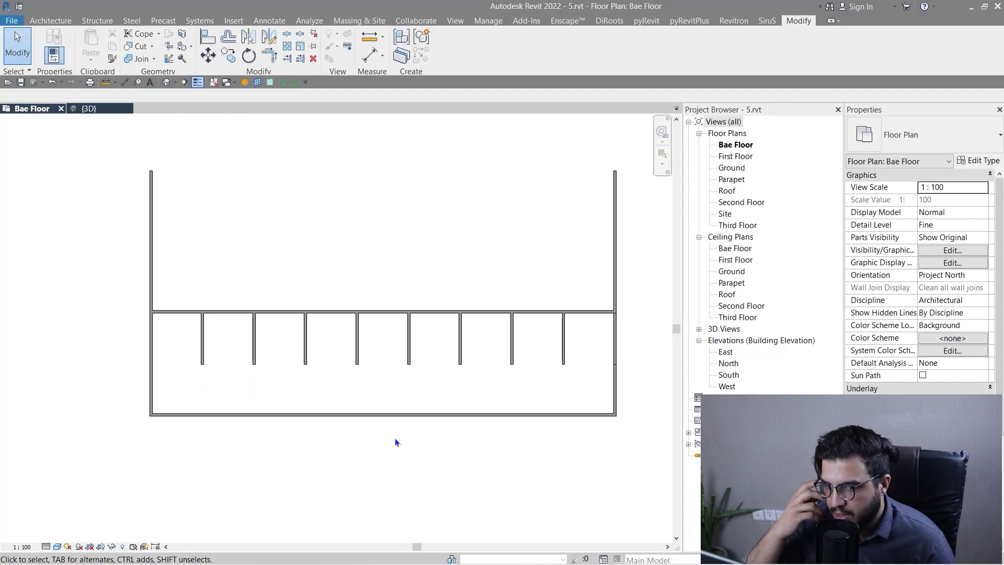
{"action": "left_click", "coordinate": [461, 366]}
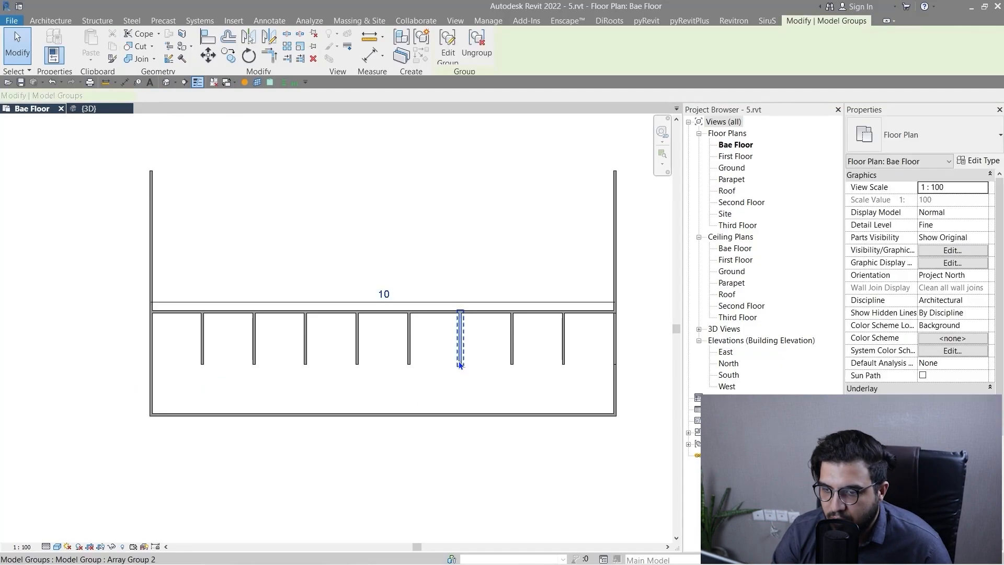
{"action": "left_click", "coordinate": [386, 293]}
{"action": "middle_click_drag", "start_coordinate": [418, 483], "coordinate": [379, 485]}
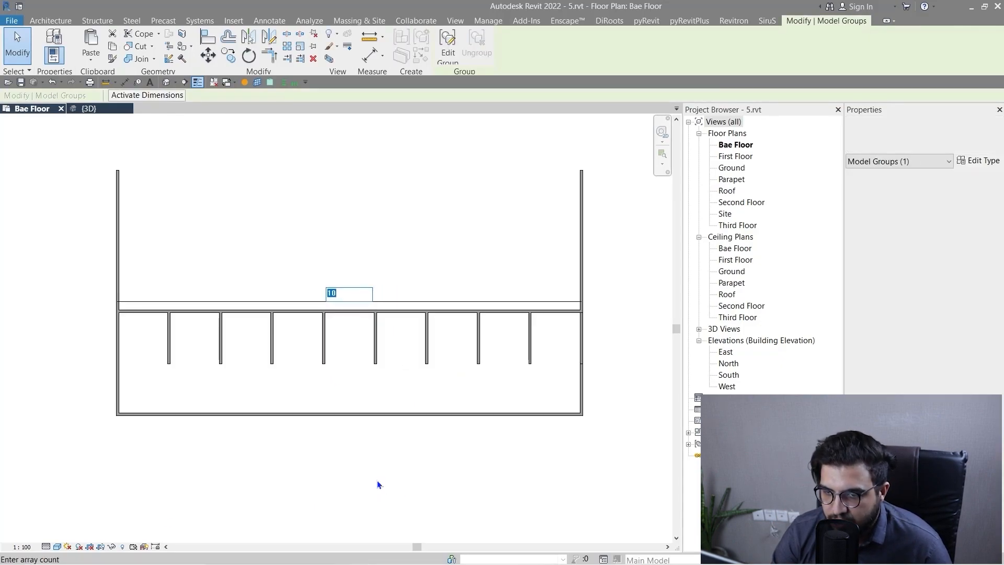
{"action": "type", "text": "8"}
{"action": "key", "text": "Return"}
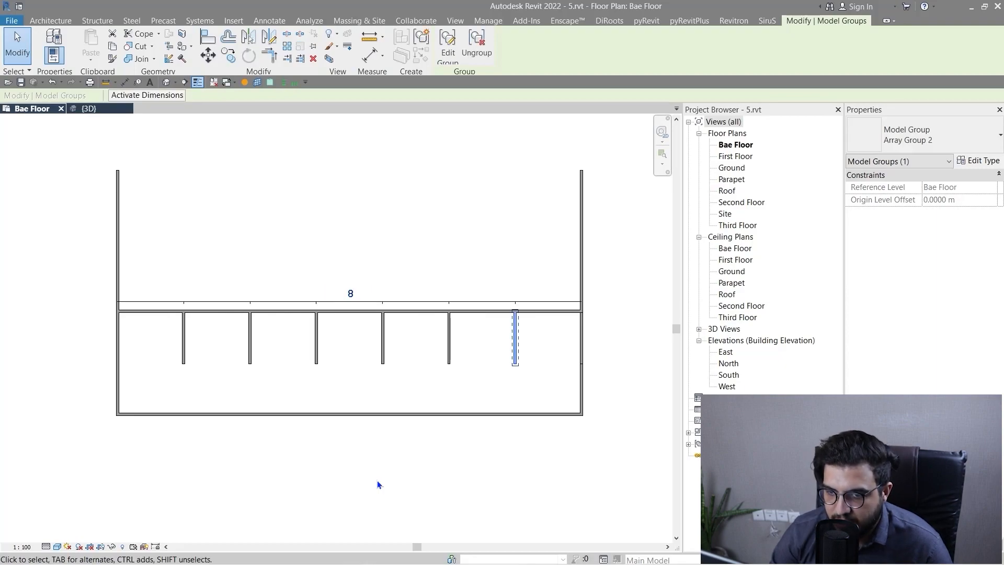
Set the dividing wall array's member count to 7 and deselect it.
{"action": "left_click", "coordinate": [349, 293]}
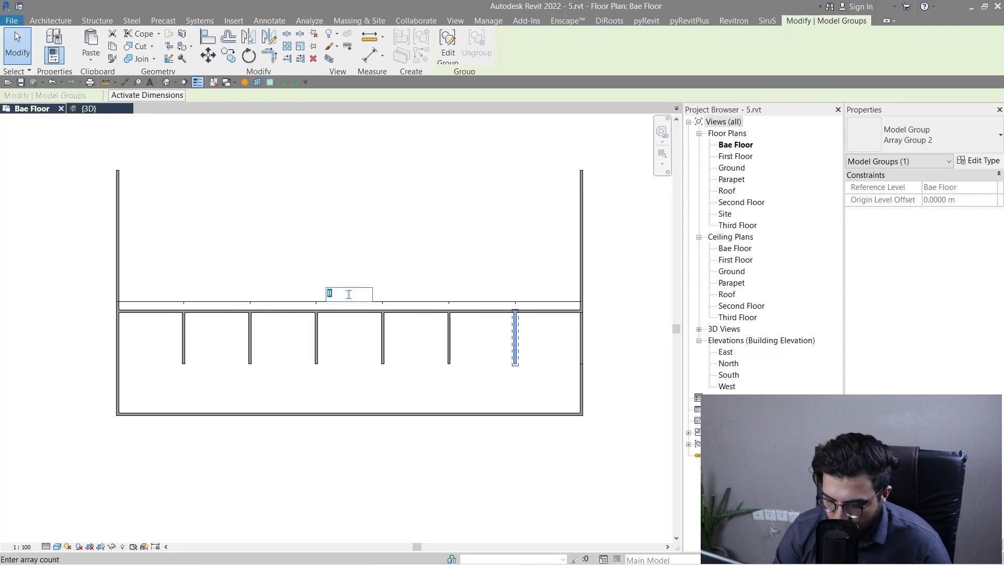
{"action": "type", "text": "7"}
{"action": "key", "text": "Return"}
{"action": "key", "text": "Escape"}
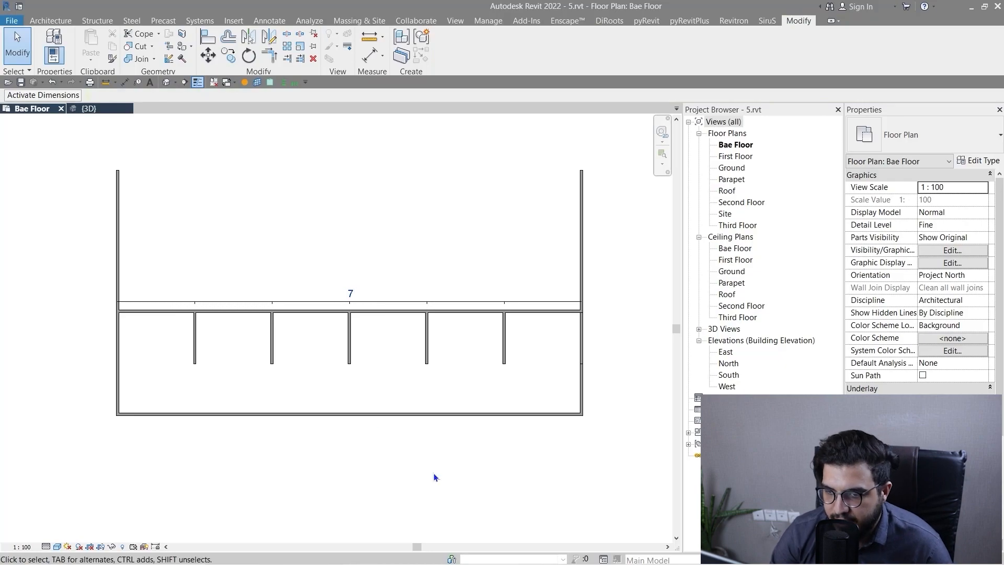
Ungroup the five arrayed dividing walls between the two side walls into independent walls.
{"action": "scroll", "coordinate": [234, 383], "scroll_direction": "up", "scroll_amount": 3}
{"action": "scroll", "coordinate": [255, 387], "scroll_direction": "down", "scroll_amount": 2}
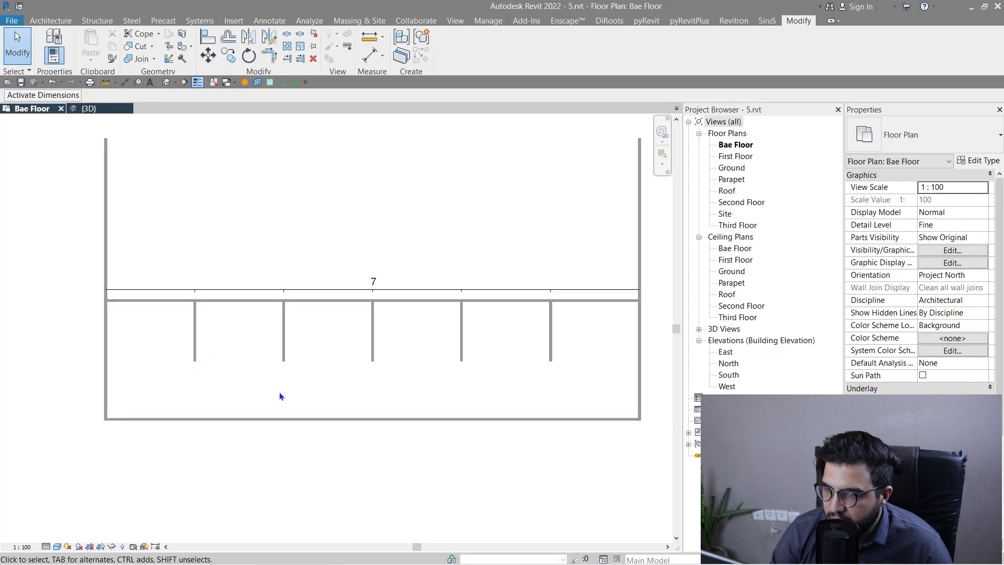
{"action": "middle_click_drag", "start_coordinate": [279, 391], "coordinate": [219, 417]}
{"action": "left_click", "coordinate": [134, 380]}
{"action": "left_click", "coordinate": [223, 379], "text": "ctrl"}
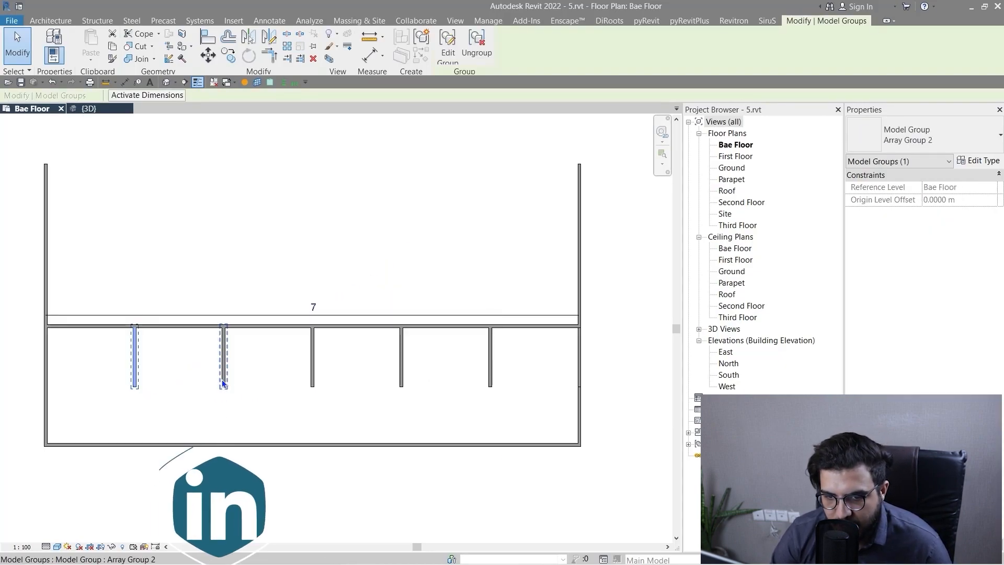
{"action": "left_click", "coordinate": [312, 382], "text": "ctrl"}
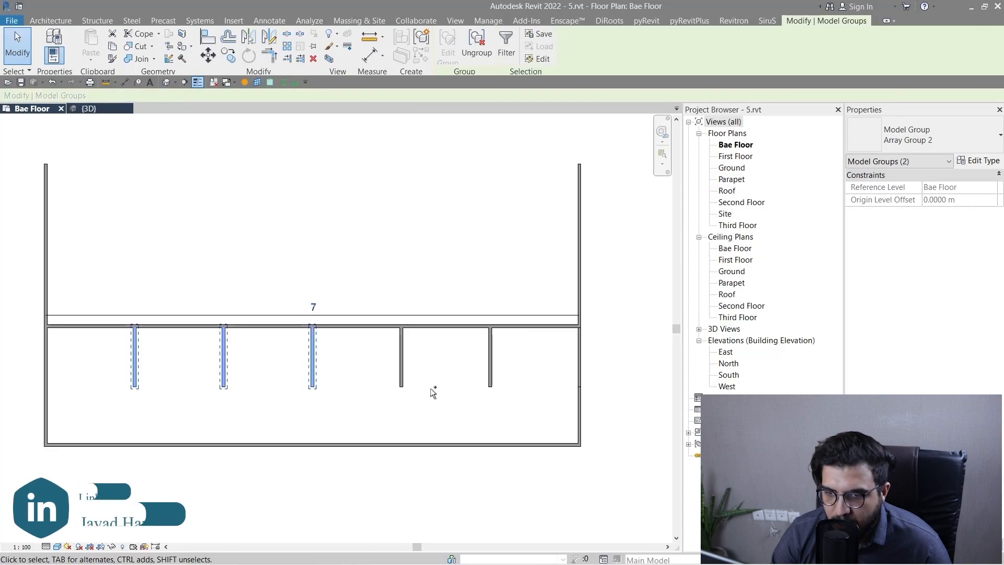
{"action": "left_click", "coordinate": [402, 369], "text": "ctrl"}
{"action": "left_click", "coordinate": [490, 372], "text": "ctrl"}
{"action": "left_click", "coordinate": [474, 411]}
{"action": "scroll", "coordinate": [482, 413], "scroll_direction": "down", "scroll_amount": 2}
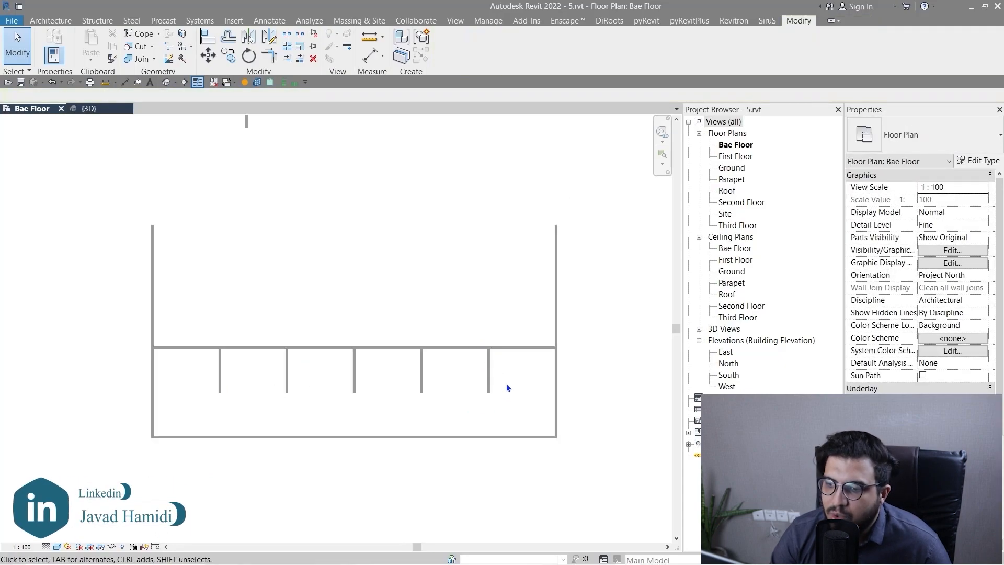
{"action": "left_click_drag", "start_coordinate": [506, 384], "coordinate": [183, 378]}
{"action": "left_click", "coordinate": [477, 46]}
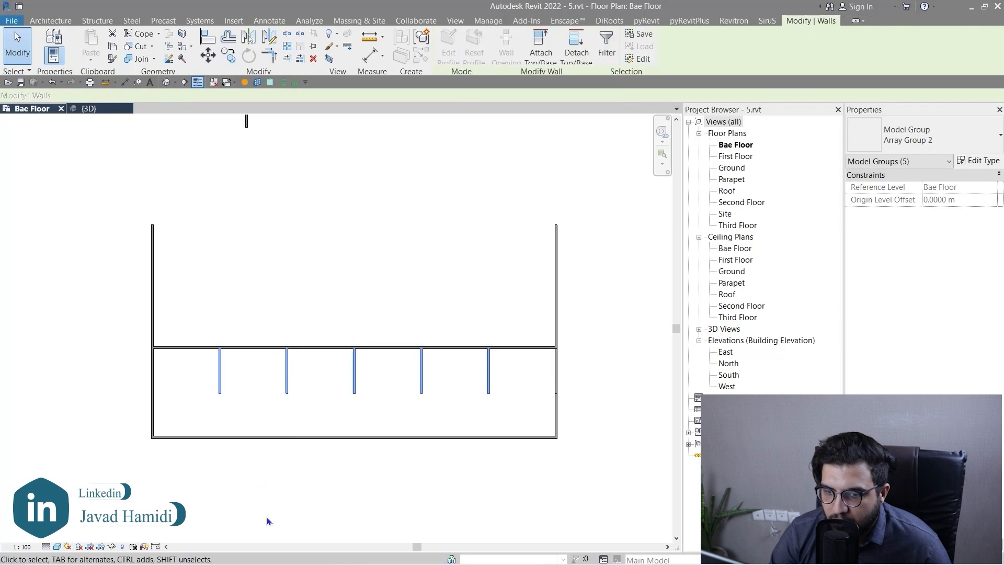
{"action": "left_click", "coordinate": [267, 516]}
{"action": "left_click", "coordinate": [287, 390]}
{"action": "left_click", "coordinate": [332, 417]}
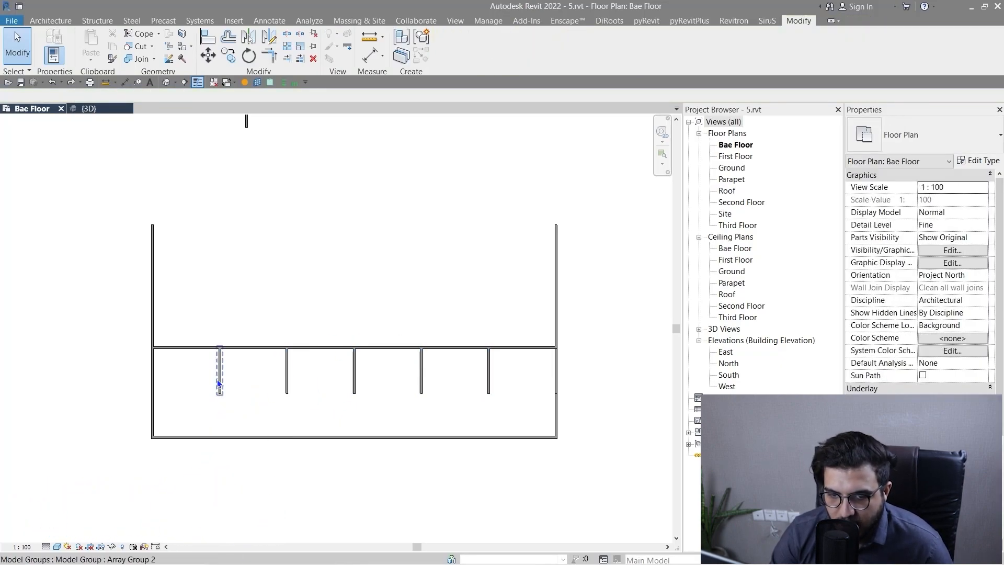
{"action": "scroll", "coordinate": [515, 395], "scroll_direction": "up", "scroll_amount": 2}
{"action": "scroll", "coordinate": [515, 397], "scroll_direction": "down", "scroll_amount": 2}
{"action": "middle_click_drag", "start_coordinate": [331, 437], "coordinate": [425, 433]}
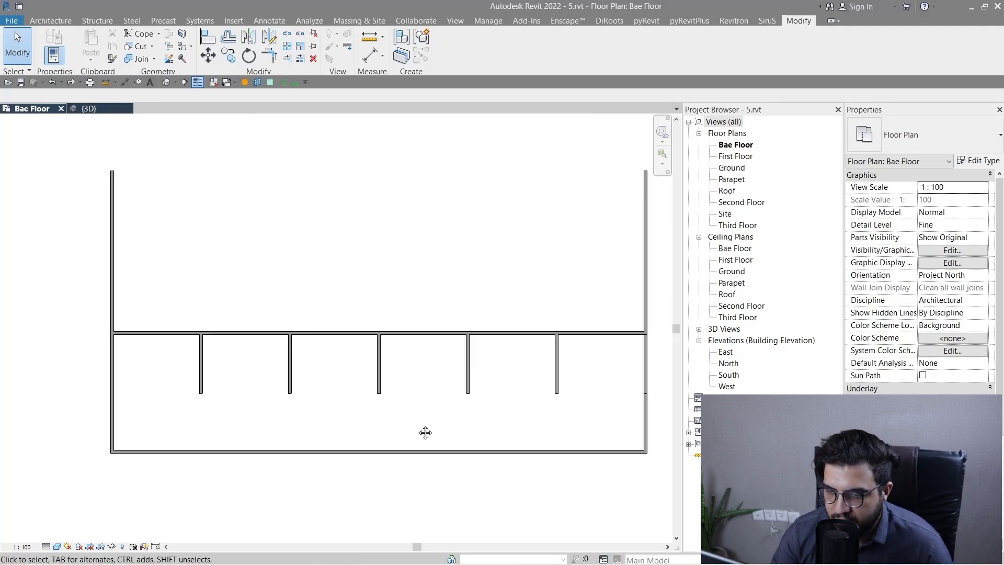
{"action": "scroll", "coordinate": [413, 426], "scroll_direction": "down", "scroll_amount": 2}
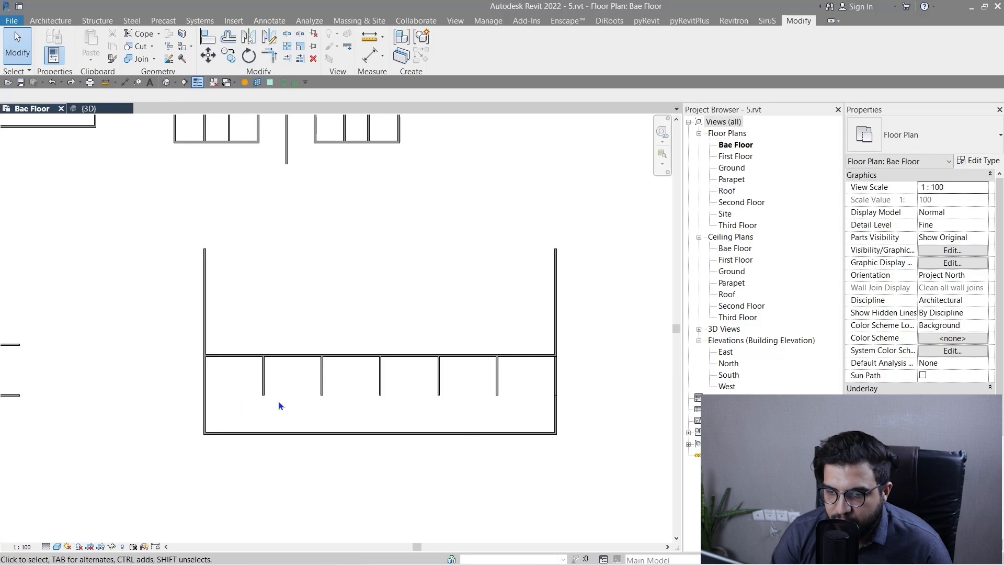
{"action": "scroll", "coordinate": [411, 440], "scroll_direction": "down", "scroll_amount": 3}
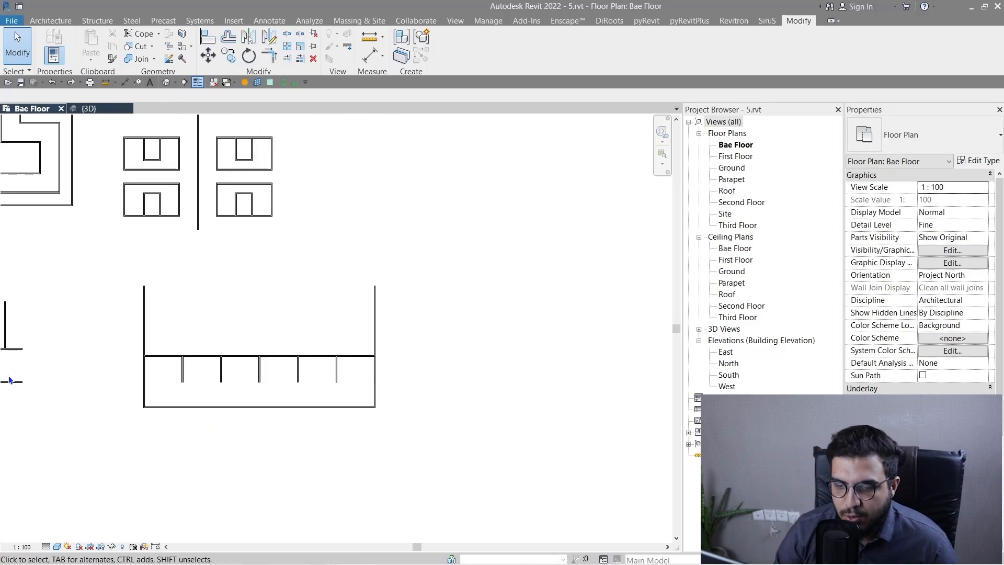
{"action": "scroll", "coordinate": [244, 388], "scroll_direction": "up", "scroll_amount": 2}
{"action": "scroll", "coordinate": [372, 397], "scroll_direction": "down", "scroll_amount": 2}
Draw a horizontal Generic - 200mm wall about 7.7 m long in the empty area to the right of the room row.
{"action": "middle_click_drag", "start_coordinate": [372, 399], "coordinate": [236, 399]}
{"action": "scroll", "coordinate": [302, 413], "scroll_direction": "up", "scroll_amount": 4}
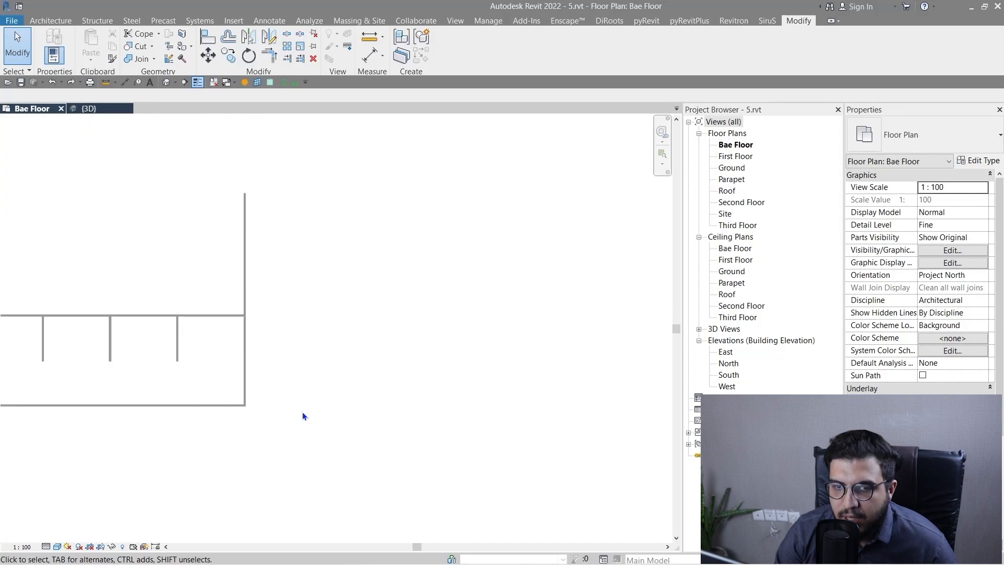
{"action": "key", "text": "w"}
{"action": "key", "text": "a"}
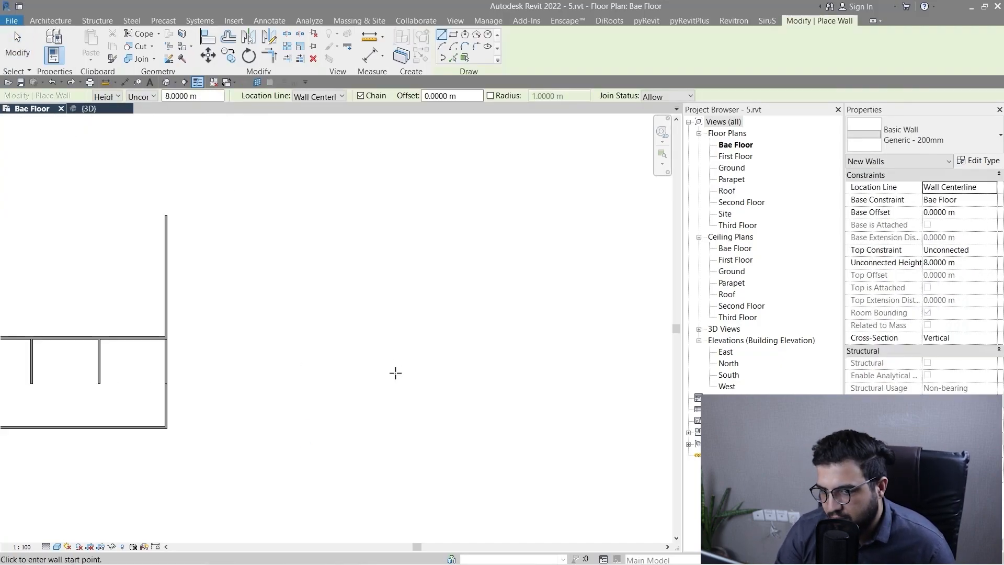
{"action": "scroll", "coordinate": [396, 367], "scroll_direction": "up", "scroll_amount": 1}
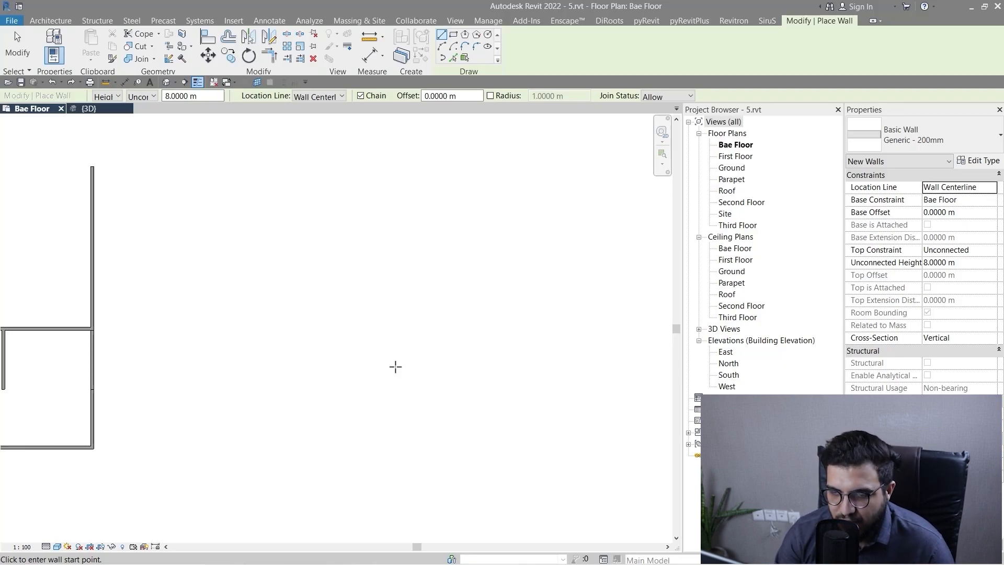
{"action": "scroll", "coordinate": [538, 325], "scroll_direction": "down", "scroll_amount": 1}
{"action": "scroll", "coordinate": [466, 354], "scroll_direction": "up", "scroll_amount": 2}
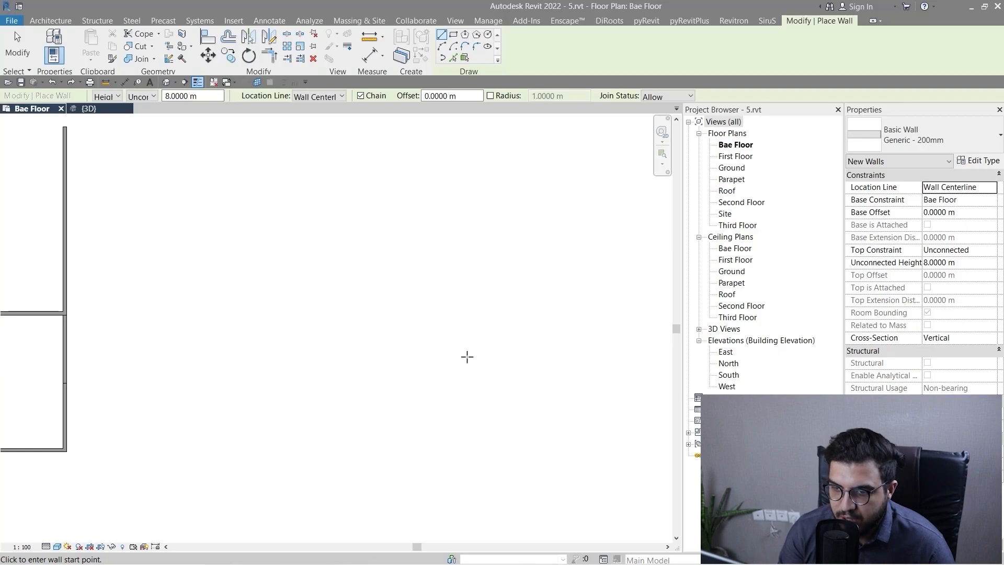
{"action": "scroll", "coordinate": [457, 384], "scroll_direction": "down", "scroll_amount": 1}
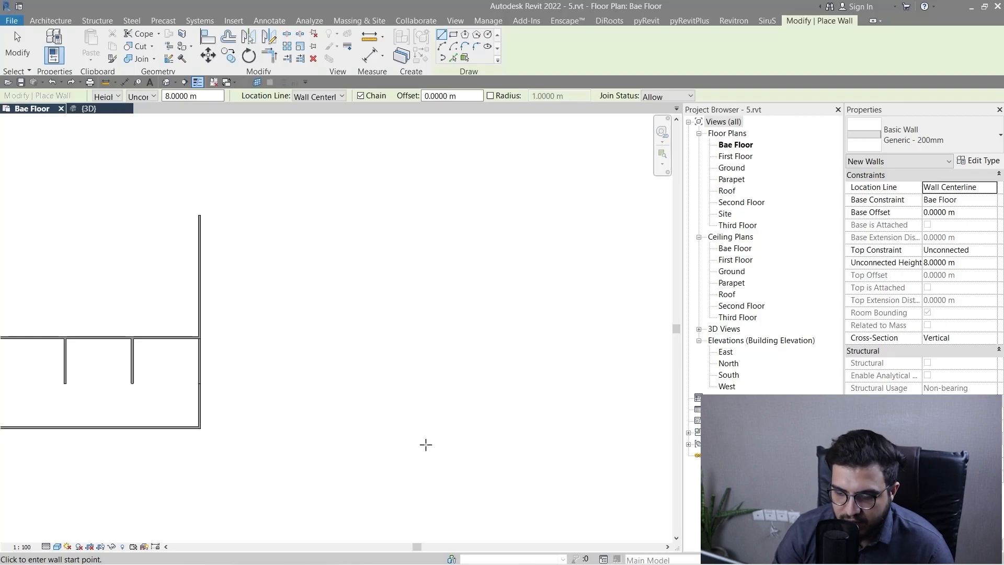
{"action": "scroll", "coordinate": [425, 444], "scroll_direction": "down", "scroll_amount": 2}
{"action": "middle_click_drag", "start_coordinate": [454, 461], "coordinate": [410, 436]}
{"action": "scroll", "coordinate": [401, 352], "scroll_direction": "up", "scroll_amount": 3}
{"action": "left_click", "coordinate": [421, 367]}
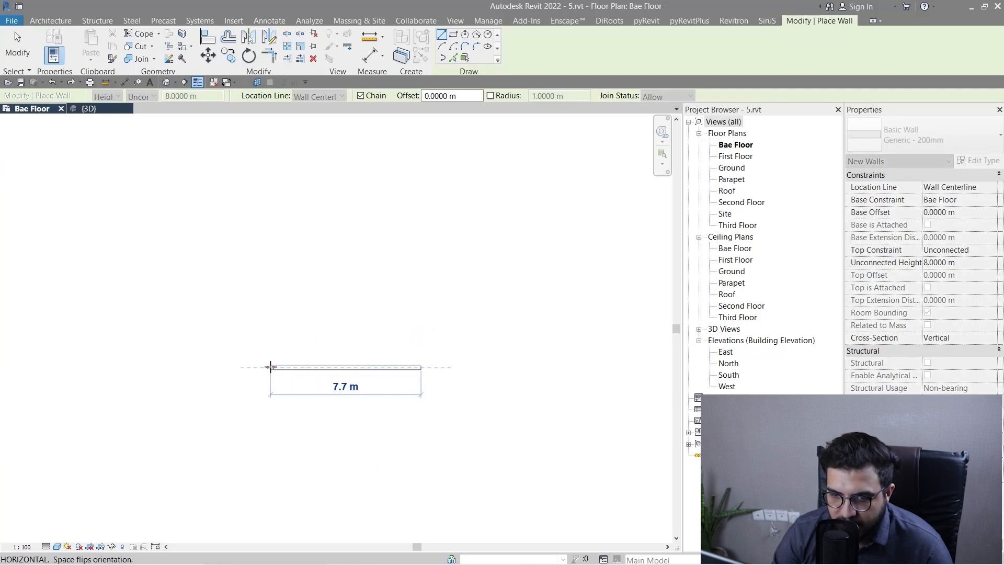
{"action": "left_click", "coordinate": [270, 366]}
{"action": "key", "text": "Escape"}
{"action": "key", "text": "Escape"}
Start a radial array of the new standalone 7.7 m wall, with grouping and association kept on.
{"action": "scroll", "coordinate": [374, 413], "scroll_direction": "down", "scroll_amount": 2}
{"action": "middle_click_drag", "start_coordinate": [375, 412], "coordinate": [348, 421]}
{"action": "scroll", "coordinate": [355, 397], "scroll_direction": "up", "scroll_amount": 3}
{"action": "left_click", "coordinate": [356, 360]}
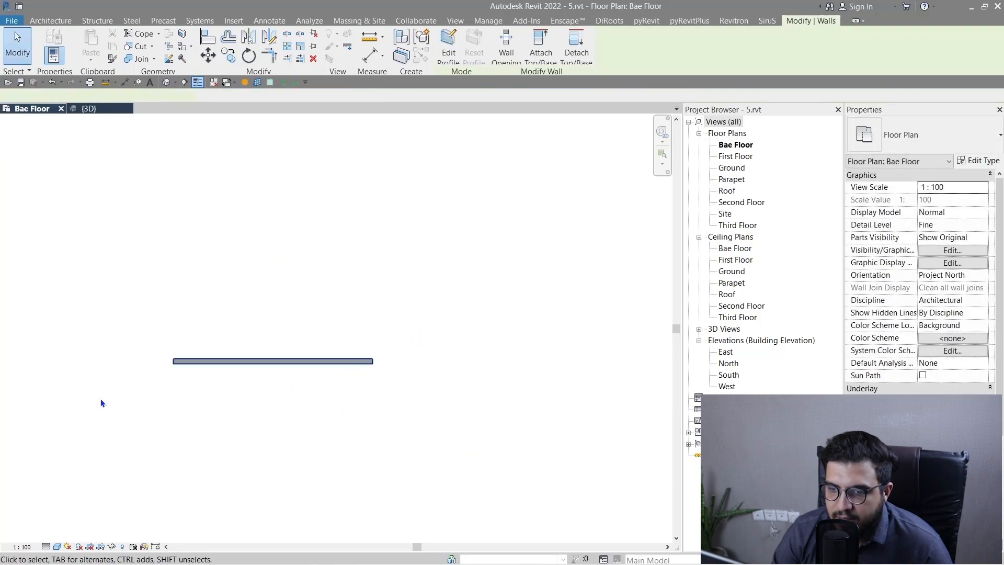
{"action": "scroll", "coordinate": [354, 399], "scroll_direction": "down", "scroll_amount": 1}
{"action": "middle_click_drag", "start_coordinate": [350, 306], "coordinate": [338, 230]}
{"action": "scroll", "coordinate": [339, 230], "scroll_direction": "down", "scroll_amount": 1}
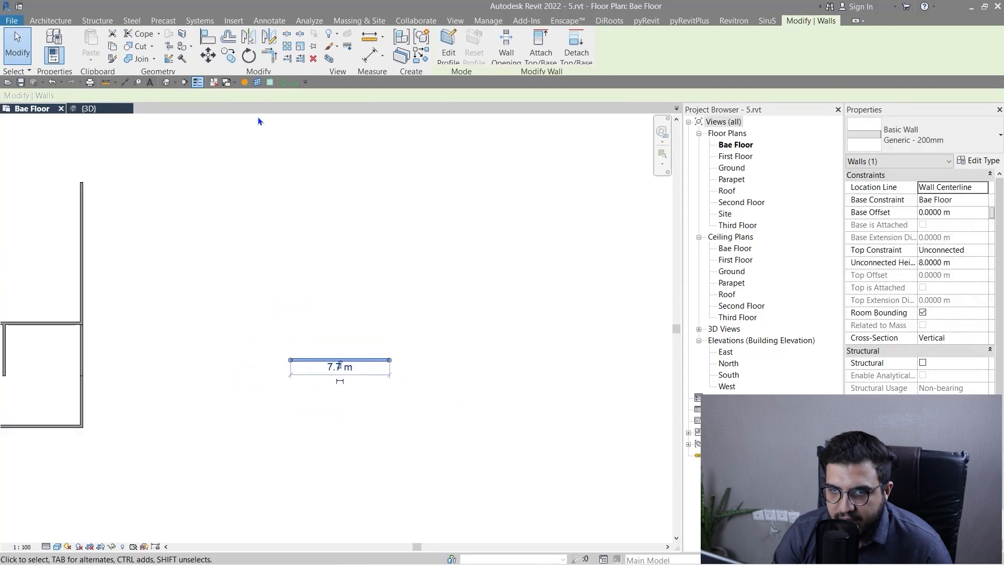
{"action": "left_click", "coordinate": [287, 46]}
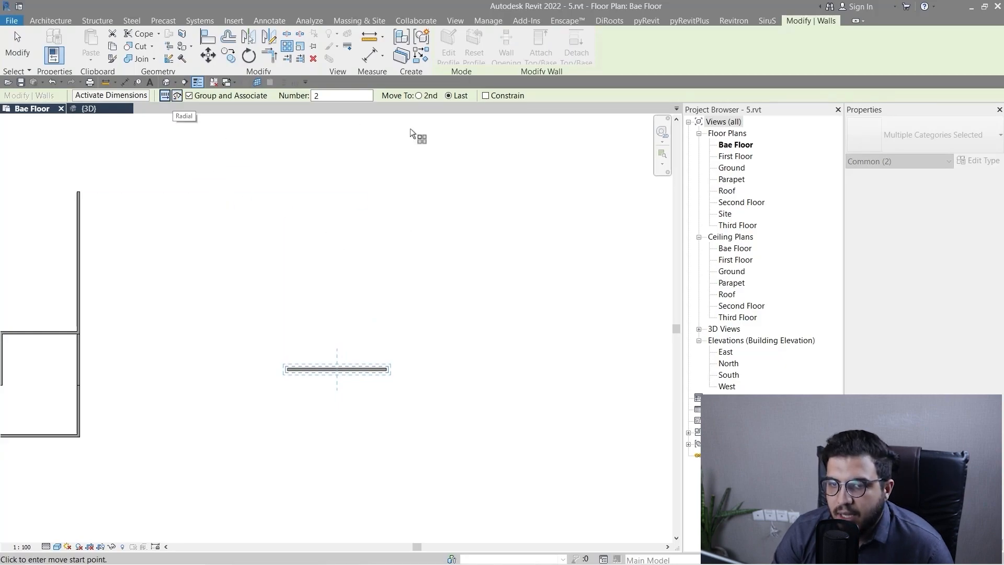
{"action": "left_click", "coordinate": [176, 95]}
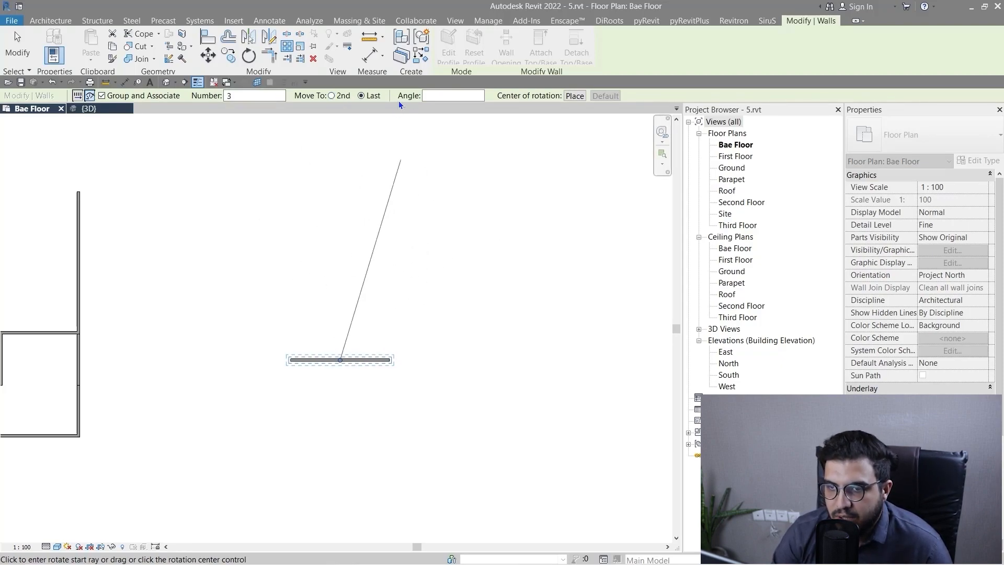
Place the radial array's center of rotation at the right end of the wall.
{"action": "left_click", "coordinate": [569, 95]}
{"action": "scroll", "coordinate": [395, 378], "scroll_direction": "up", "scroll_amount": 4}
{"action": "scroll", "coordinate": [387, 340], "scroll_direction": "up", "scroll_amount": 4}
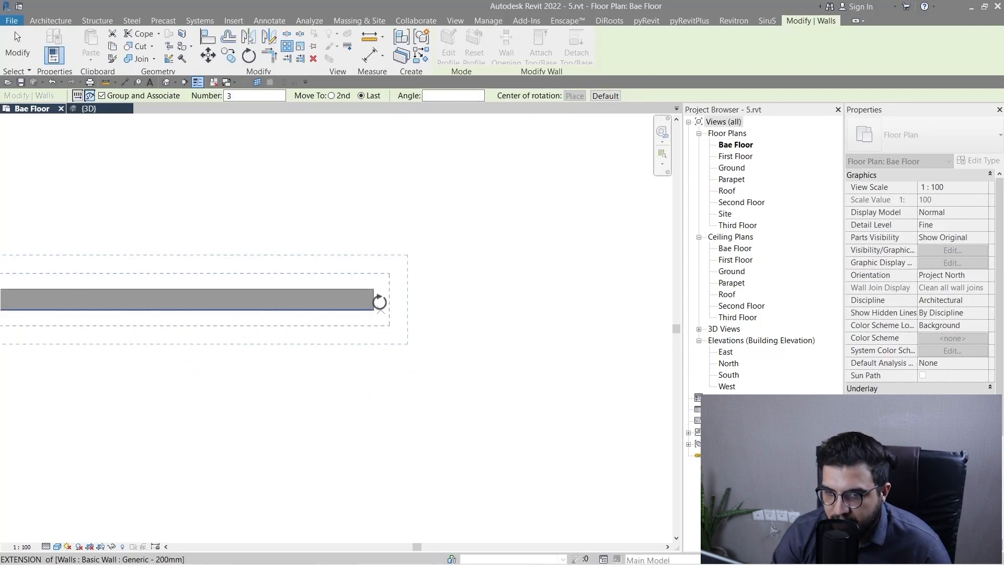
{"action": "left_click", "coordinate": [374, 299]}
{"action": "scroll", "coordinate": [227, 393], "scroll_direction": "down", "scroll_amount": 2}
{"action": "scroll", "coordinate": [233, 397], "scroll_direction": "down", "scroll_amount": 2}
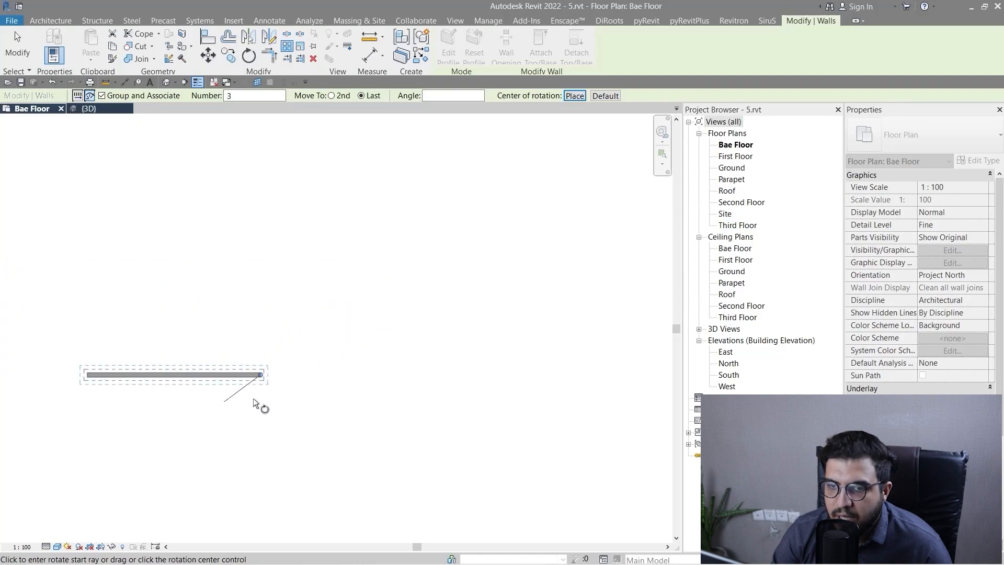
Sweep the array from the wall's centerline through 180° to the last member and set the member count to 8.
{"action": "scroll", "coordinate": [193, 369], "scroll_direction": "up", "scroll_amount": 3}
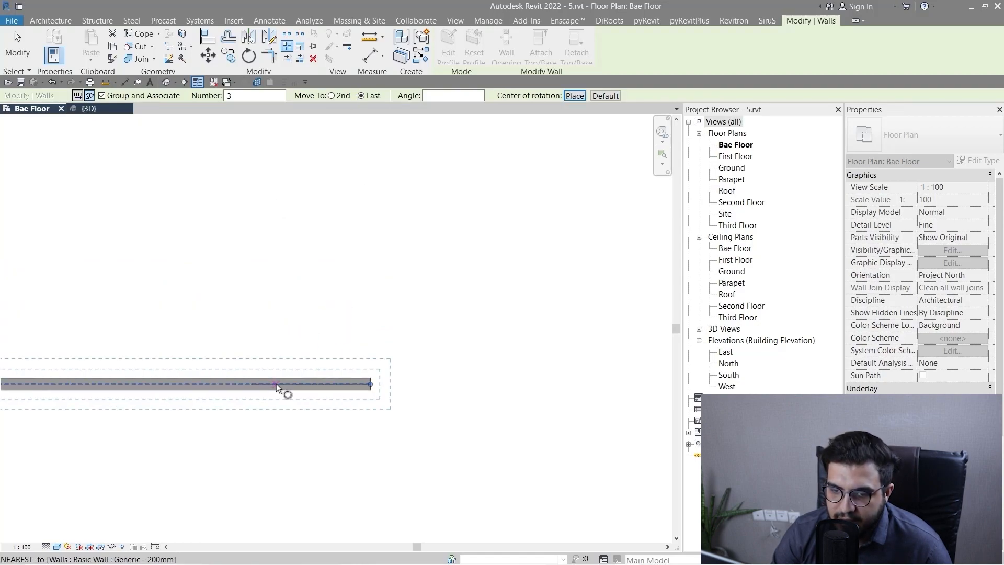
{"action": "scroll", "coordinate": [244, 422], "scroll_direction": "down", "scroll_amount": 2}
{"action": "scroll", "coordinate": [313, 426], "scroll_direction": "up", "scroll_amount": 5}
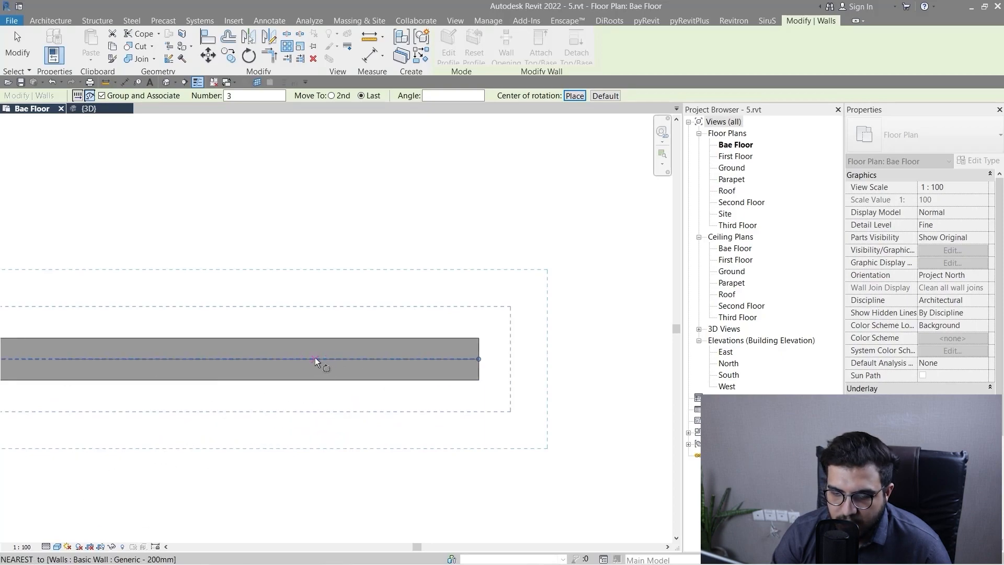
{"action": "left_click", "coordinate": [310, 358]}
{"action": "scroll", "coordinate": [299, 281], "scroll_direction": "down", "scroll_amount": 4}
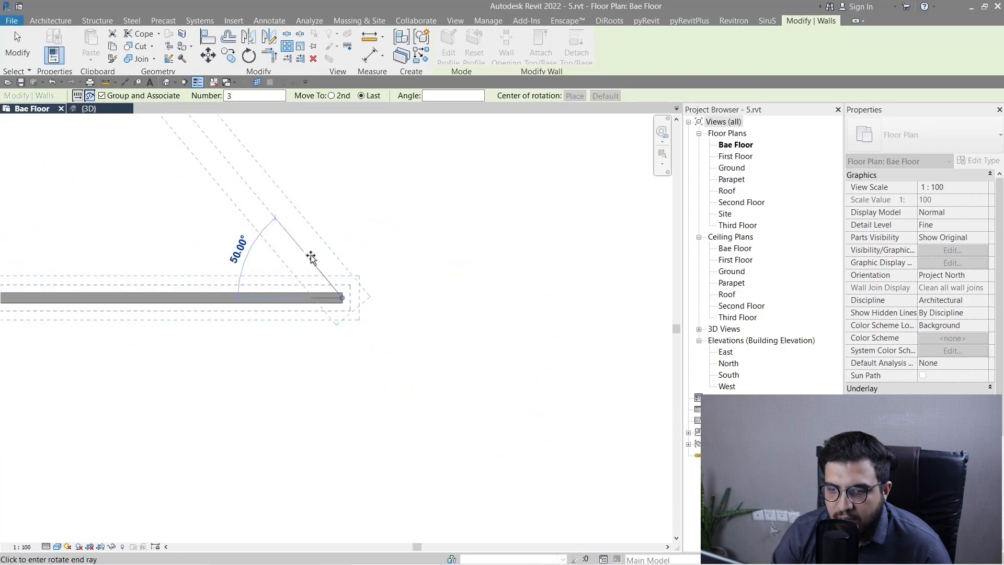
{"action": "scroll", "coordinate": [424, 231], "scroll_direction": "up", "scroll_amount": 3}
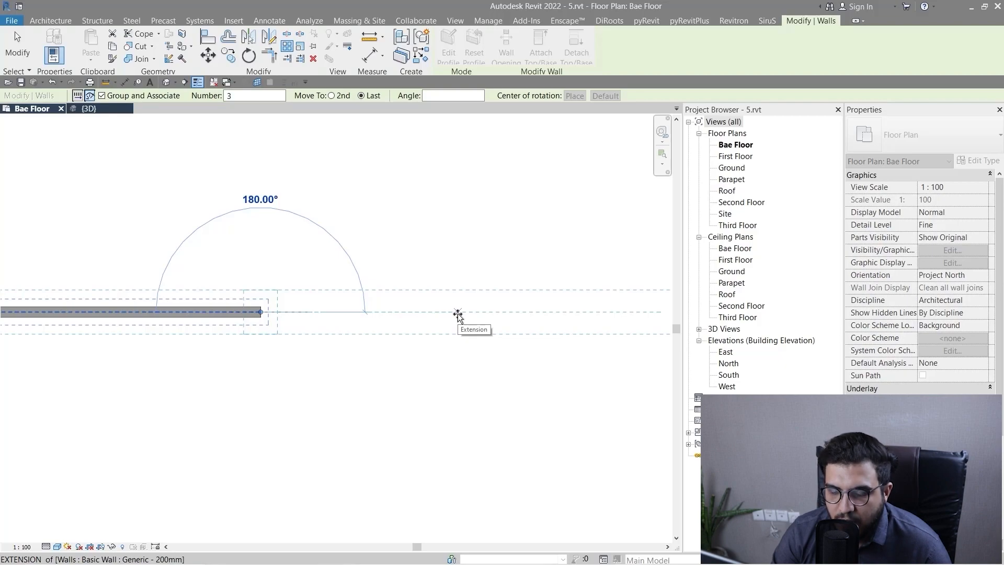
{"action": "left_click", "coordinate": [457, 314]}
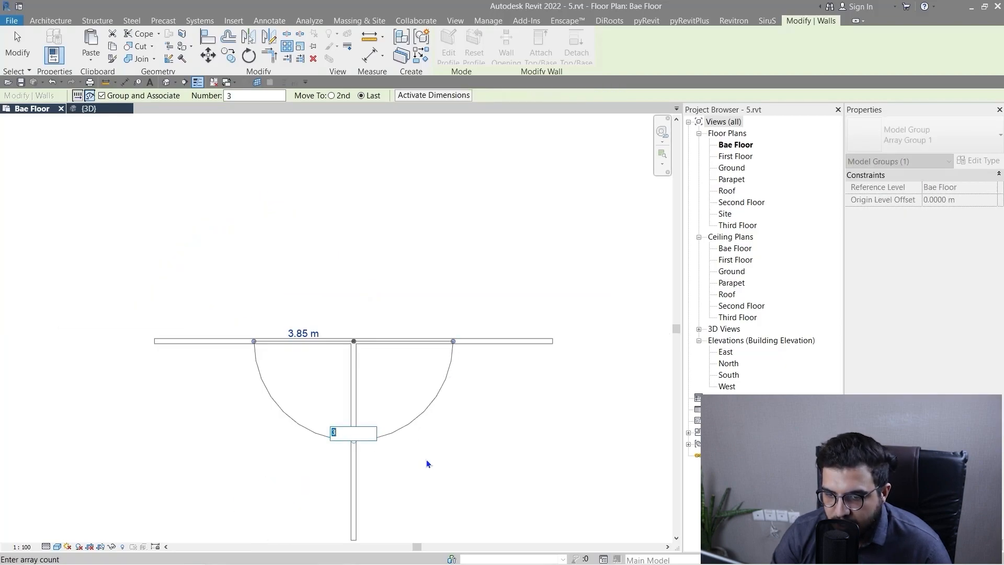
{"action": "type", "text": "8"}
{"action": "key", "text": "Return"}
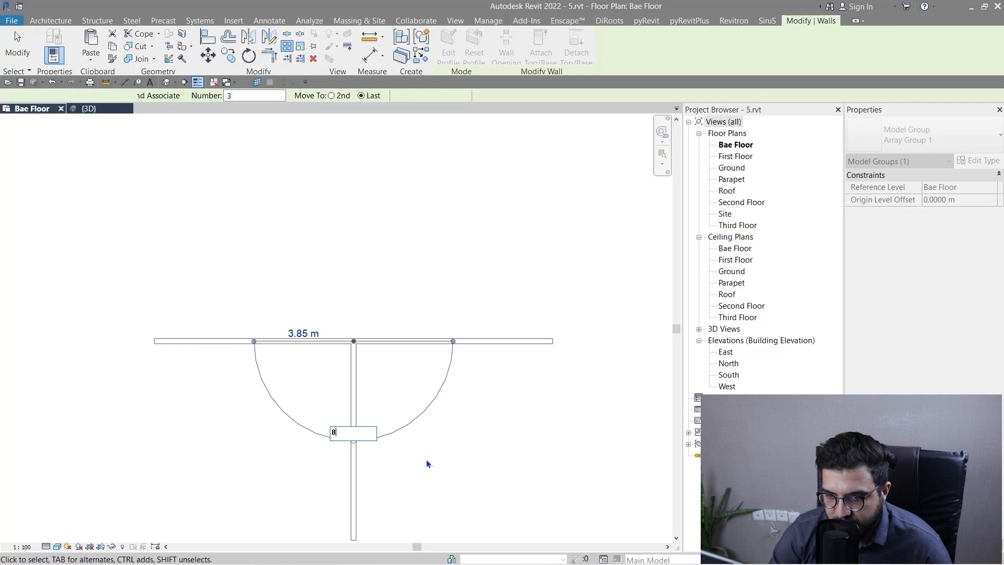
Set the half-circle wall array's member count to 9.
{"action": "scroll", "coordinate": [451, 460], "scroll_direction": "down", "scroll_amount": 1}
{"action": "middle_click_drag", "start_coordinate": [501, 440], "coordinate": [450, 342]}
{"action": "left_click", "coordinate": [316, 336]}
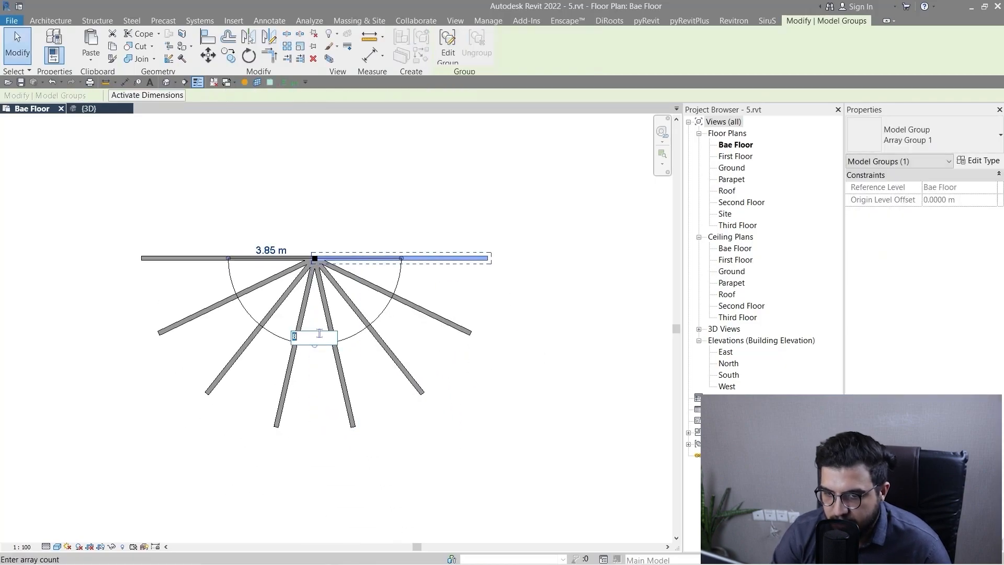
{"action": "type", "text": "9"}
{"action": "key", "text": "Return"}
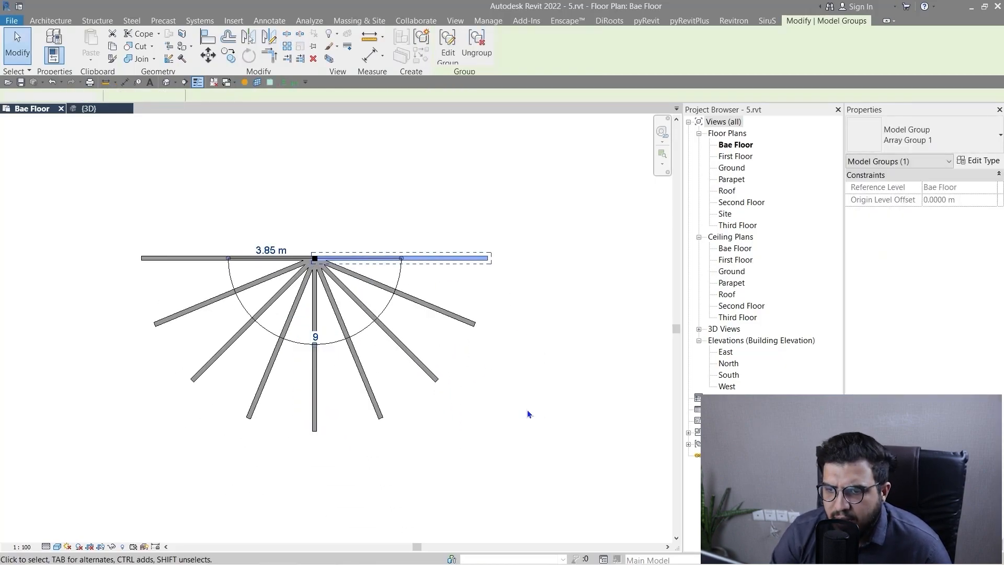
Extend the radial array's end around to its start so the walls span a full circle, and deselect it.
{"action": "left_click", "coordinate": [403, 277]}
{"action": "left_click", "coordinate": [397, 268]}
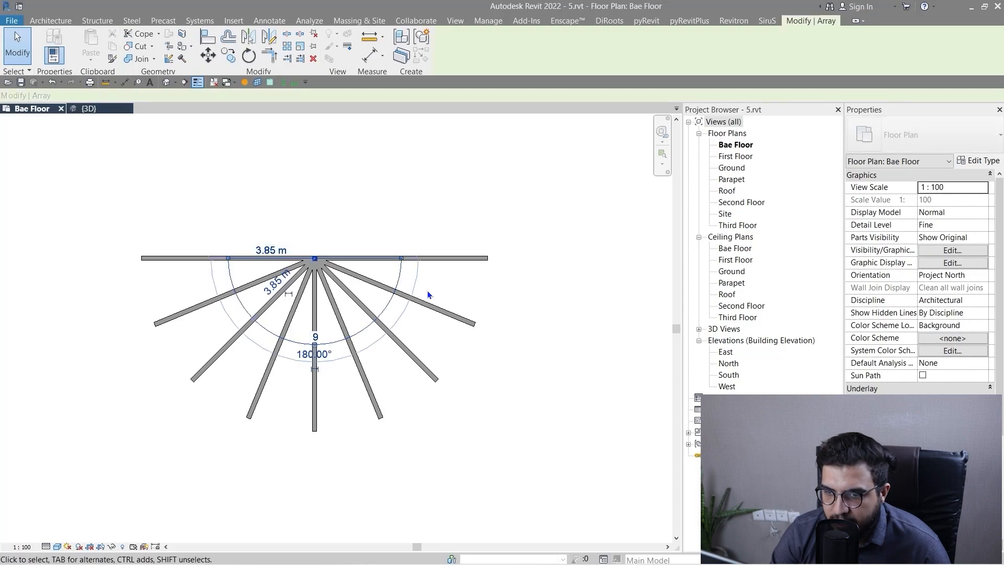
{"action": "scroll", "coordinate": [408, 269], "scroll_direction": "up", "scroll_amount": 2}
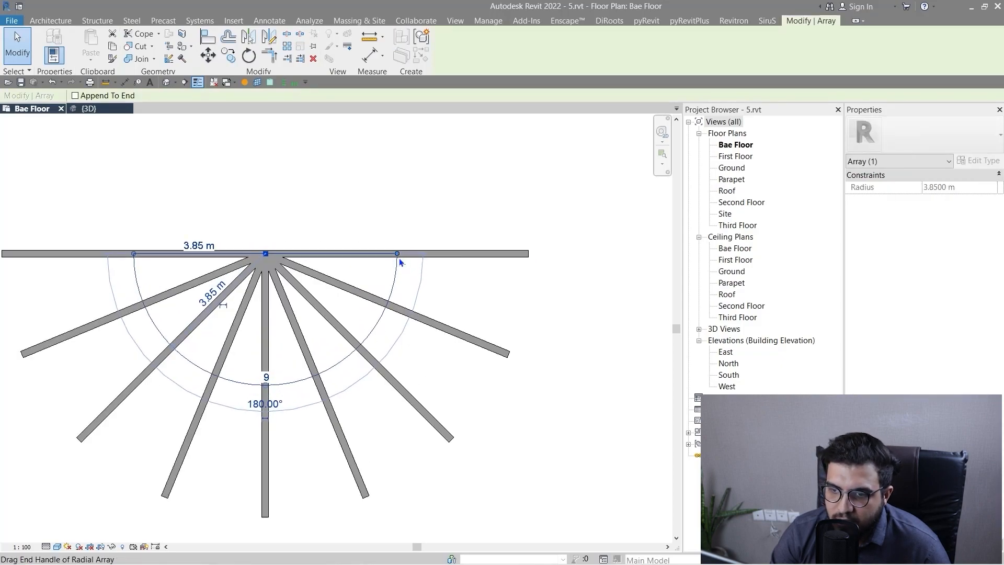
{"action": "left_click_drag", "start_coordinate": [398, 257], "coordinate": [137, 252]}
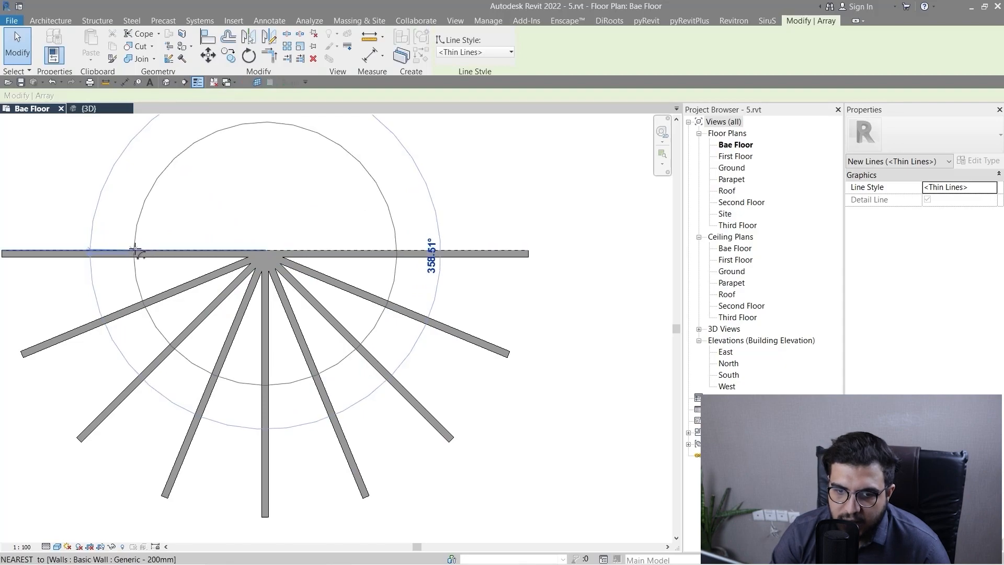
{"action": "scroll", "coordinate": [137, 252], "scroll_direction": "up", "scroll_amount": 4}
{"action": "mouse_move", "coordinate": [134, 252]}
{"action": "left_mouse_down"}
{"action": "mouse_move", "coordinate": [142, 263]}
{"action": "mouse_move", "coordinate": [134, 256]}
{"action": "left_mouse_up"}
{"action": "scroll", "coordinate": [182, 308], "scroll_direction": "down", "scroll_amount": 6}
{"action": "left_click", "coordinate": [396, 367]}
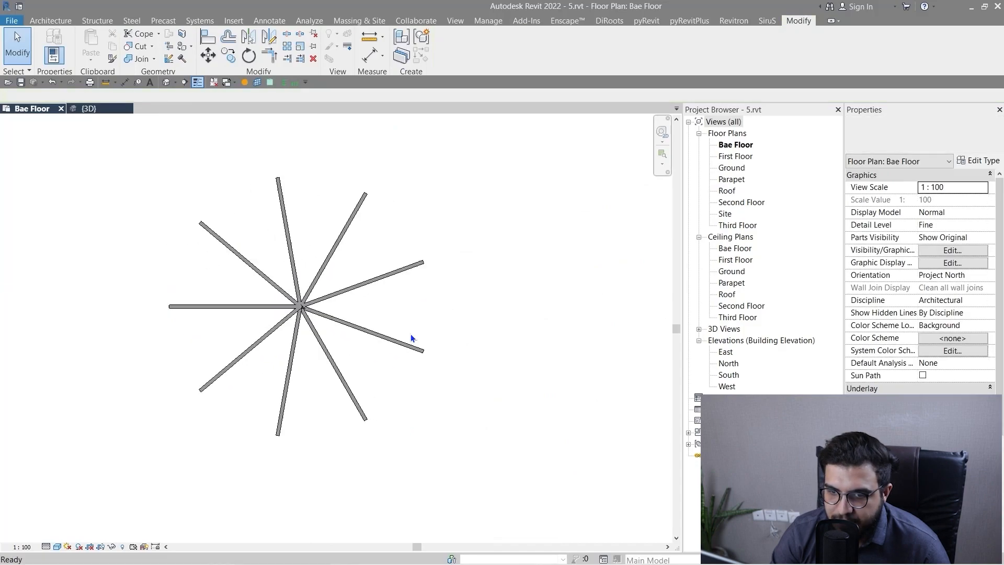
Set the full-circle wall array's member count to 10.
{"action": "scroll", "coordinate": [365, 325], "scroll_direction": "up", "scroll_amount": 4}
{"action": "left_click", "coordinate": [374, 361]}
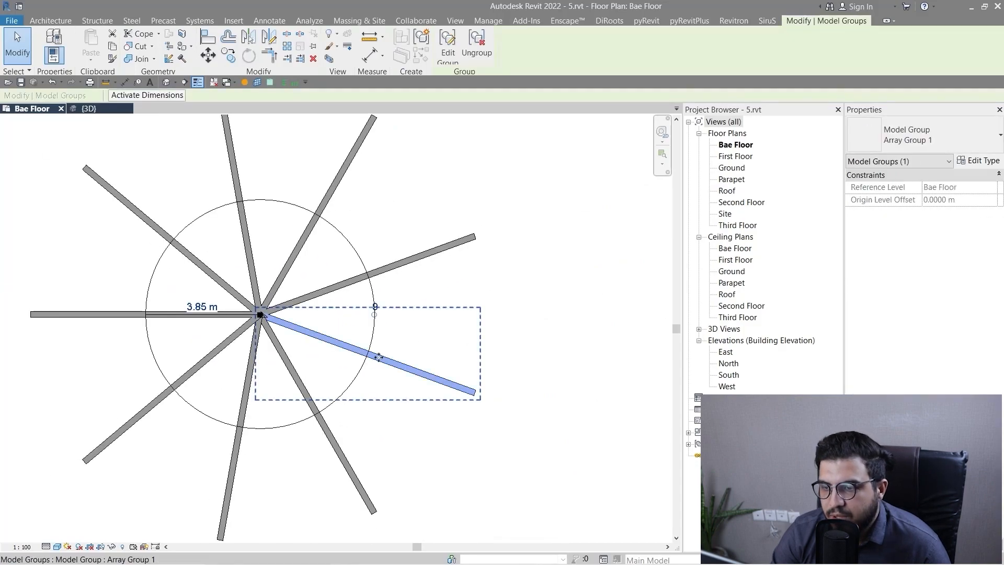
{"action": "left_click", "coordinate": [373, 308]}
{"action": "type", "text": "10"}
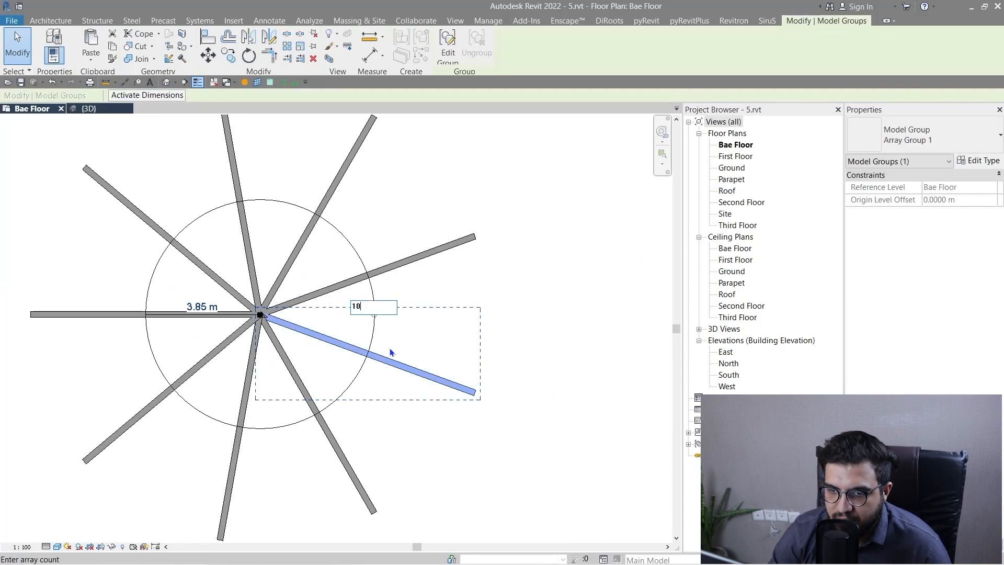
{"action": "key", "text": "Return"}
Set the full-circle wall array's member count to 12 and deselect it.
{"action": "left_click", "coordinate": [378, 308]}
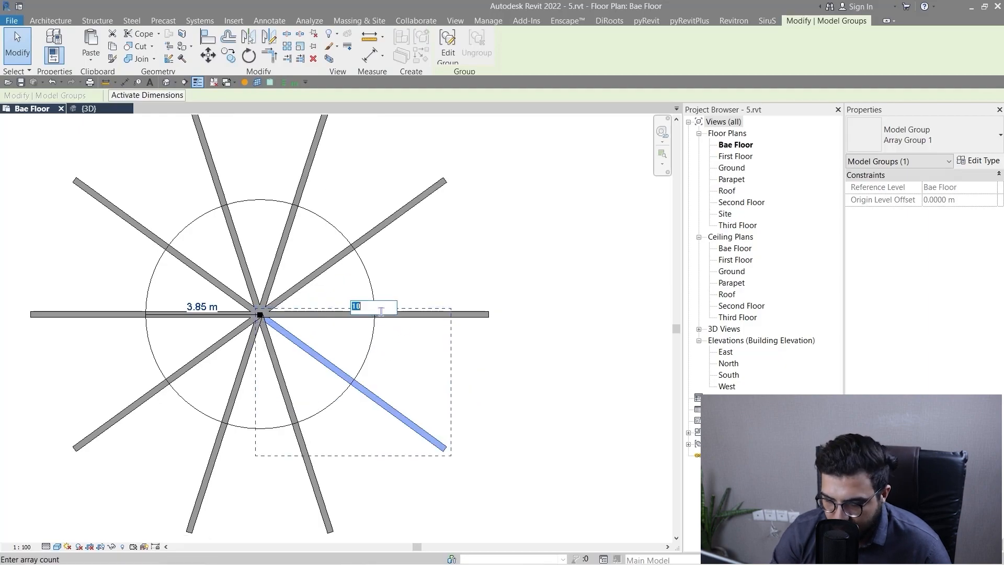
{"action": "key", "text": "Return"}
{"action": "left_click", "coordinate": [500, 339]}
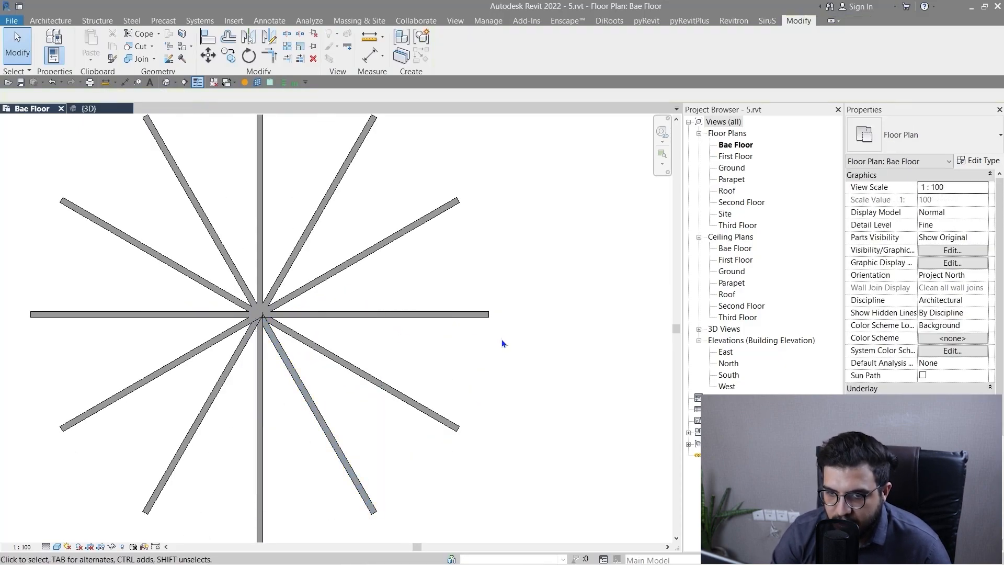
Draw a horizontal Generic - 200mm wall about 7.2 m long in the empty area to the right of the circular array.
{"action": "scroll", "coordinate": [501, 340], "scroll_direction": "down", "scroll_amount": 4}
{"action": "middle_click_drag", "start_coordinate": [609, 420], "coordinate": [278, 355]}
{"action": "scroll", "coordinate": [491, 431], "scroll_direction": "down", "scroll_amount": 4}
{"action": "scroll", "coordinate": [354, 375], "scroll_direction": "up", "scroll_amount": 3}
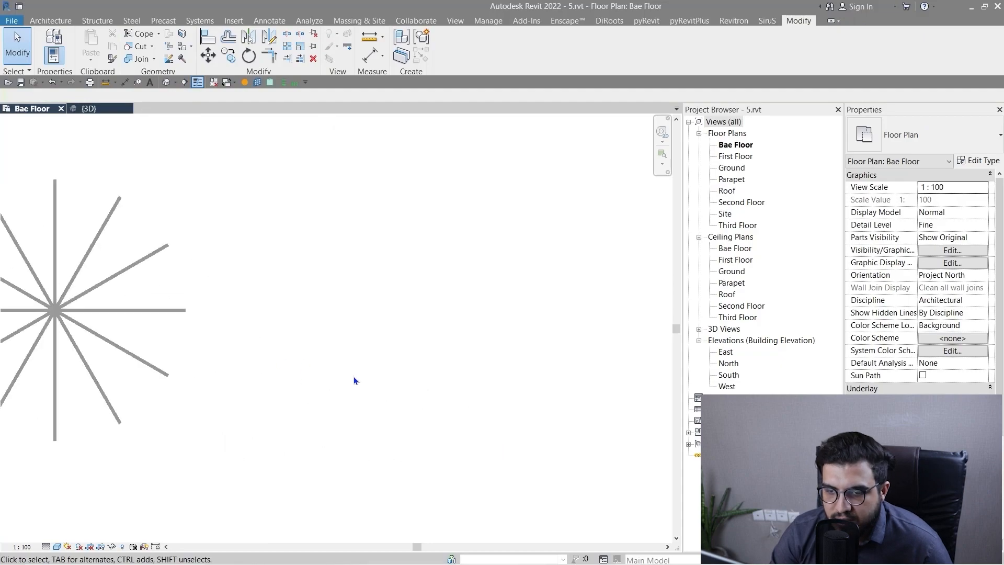
{"action": "key", "text": "w"}
{"action": "key", "text": "a"}
{"action": "left_click", "coordinate": [411, 310]}
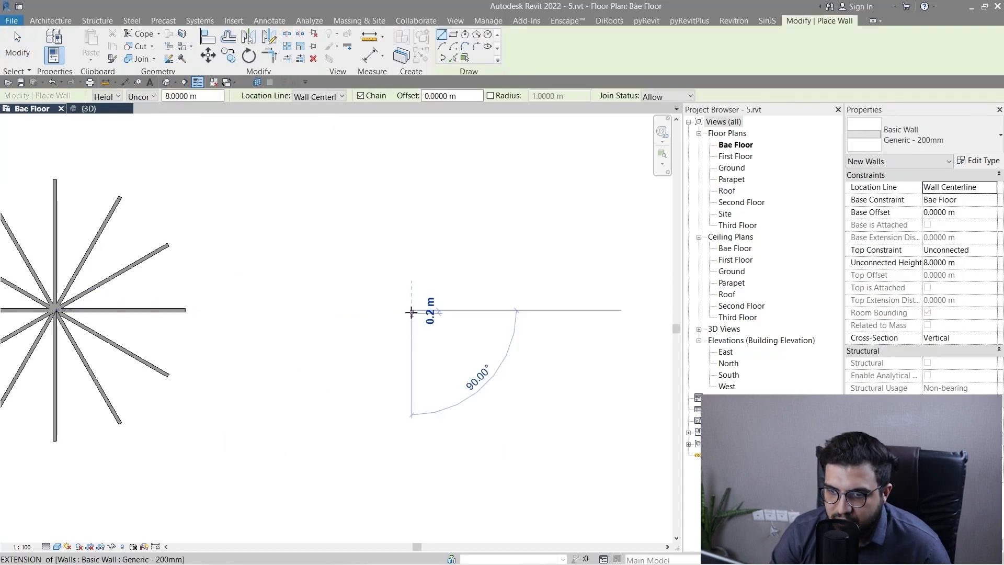
{"action": "left_click", "coordinate": [289, 310]}
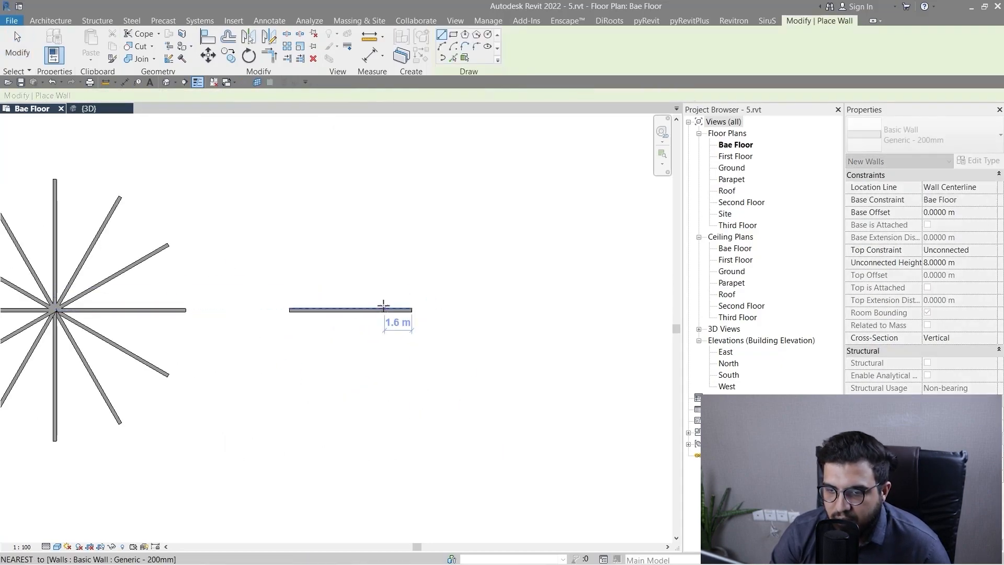
{"action": "key", "text": "Escape"}
{"action": "key", "text": "Escape"}
Start a radial array of the new 7.2 m wall with its center of rotation at the wall's right end.
{"action": "left_click", "coordinate": [376, 310]}
{"action": "middle_click_drag", "start_coordinate": [118, 293], "coordinate": [67, 302]}
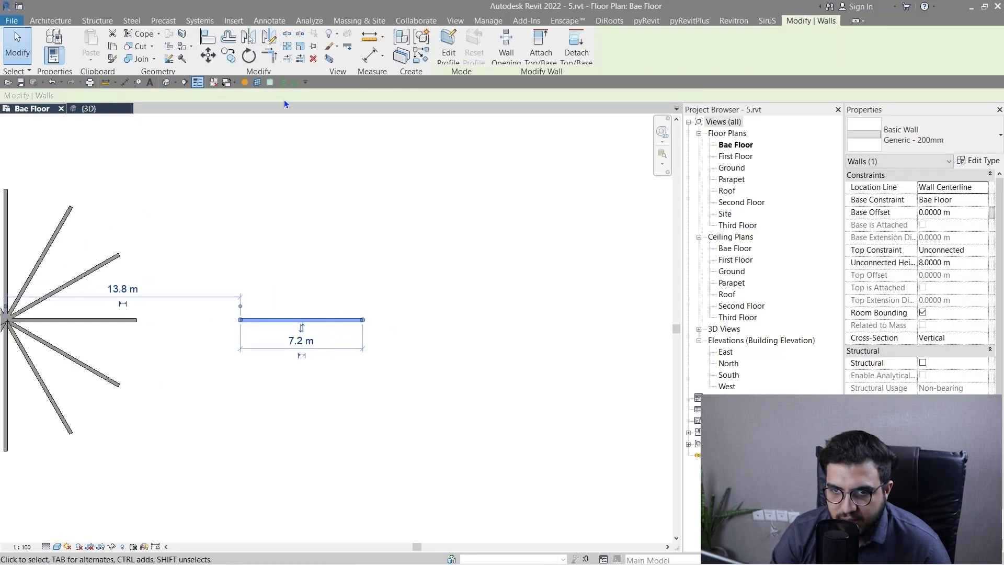
{"action": "key", "text": "r"}
{"action": "key", "text": "o"}
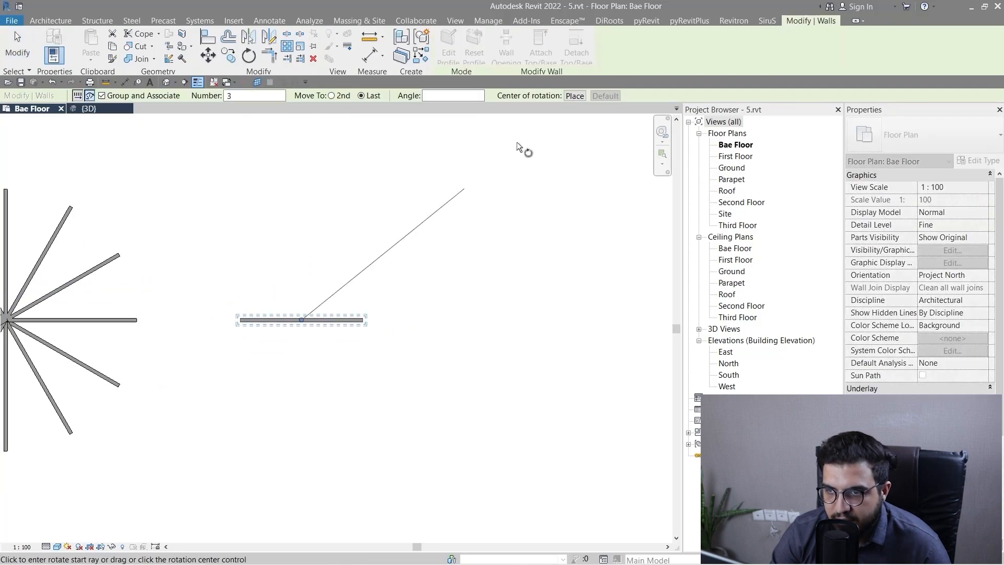
{"action": "left_click", "coordinate": [574, 96]}
{"action": "scroll", "coordinate": [373, 329], "scroll_direction": "up", "scroll_amount": 3}
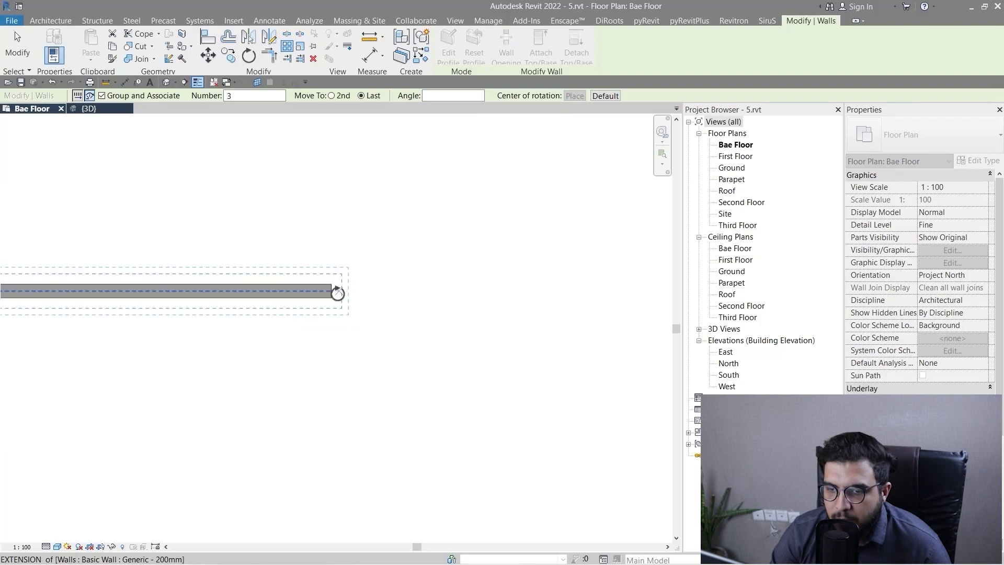
{"action": "left_click", "coordinate": [338, 293]}
{"action": "scroll", "coordinate": [321, 395], "scroll_direction": "down", "scroll_amount": 3}
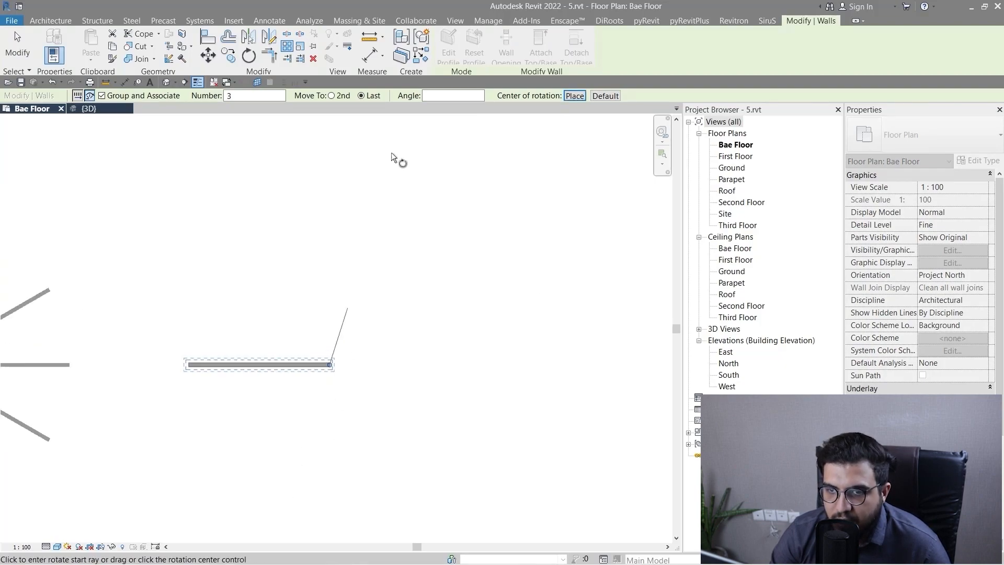
Array the wall about its right end with second-member spacing, placing the start ray along the wall and the end ray 20° above it.
{"action": "scroll", "coordinate": [246, 349], "scroll_direction": "up", "scroll_amount": 2}
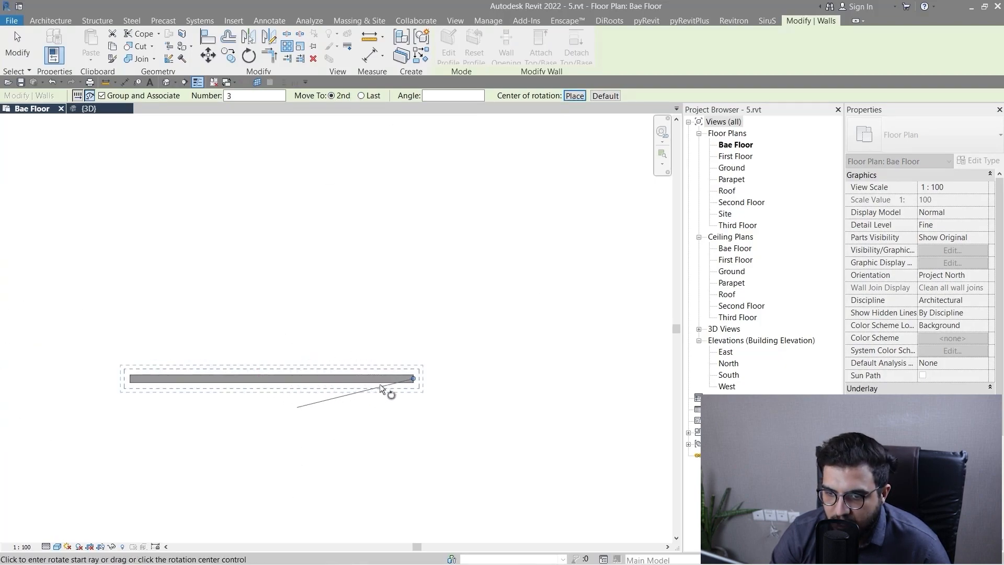
{"action": "scroll", "coordinate": [384, 387], "scroll_direction": "up", "scroll_amount": 2}
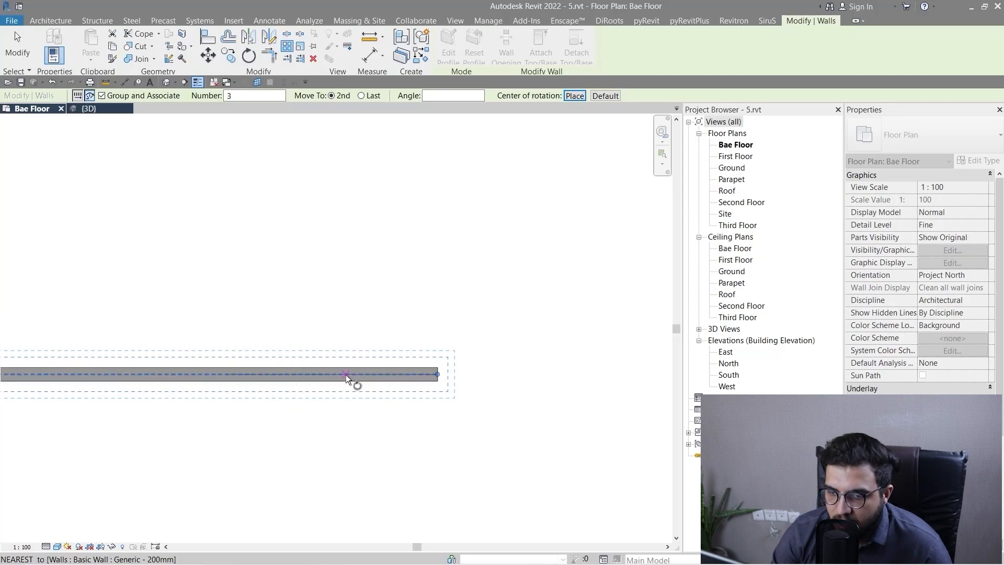
{"action": "left_click", "coordinate": [319, 374]}
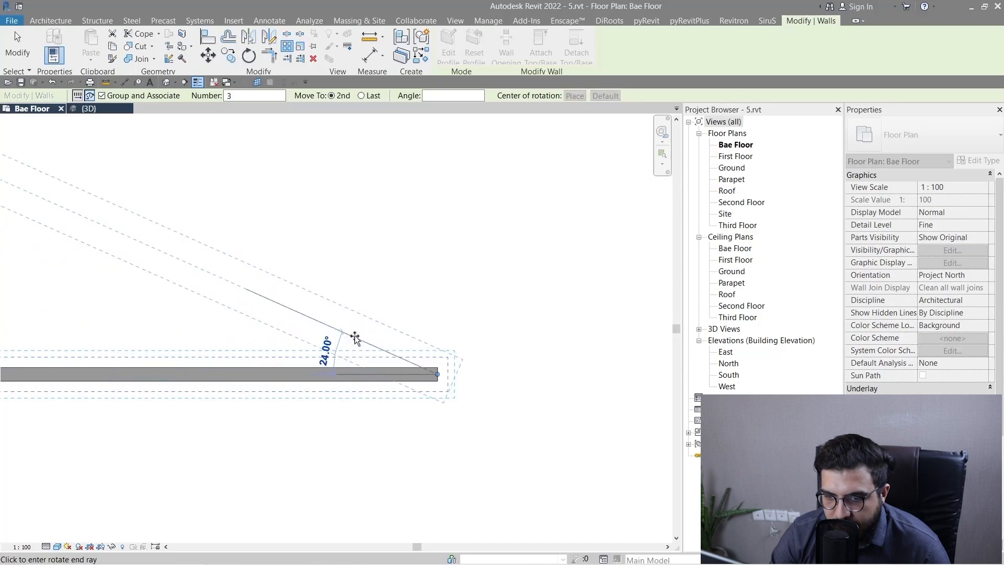
{"action": "scroll", "coordinate": [315, 296], "scroll_direction": "down", "scroll_amount": 2}
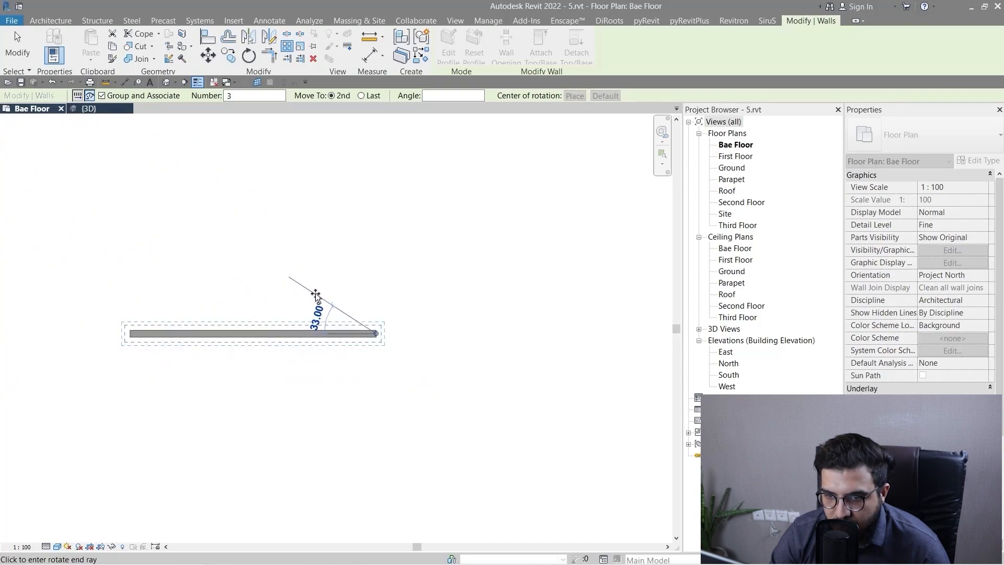
{"action": "scroll", "coordinate": [315, 298], "scroll_direction": "up", "scroll_amount": 4}
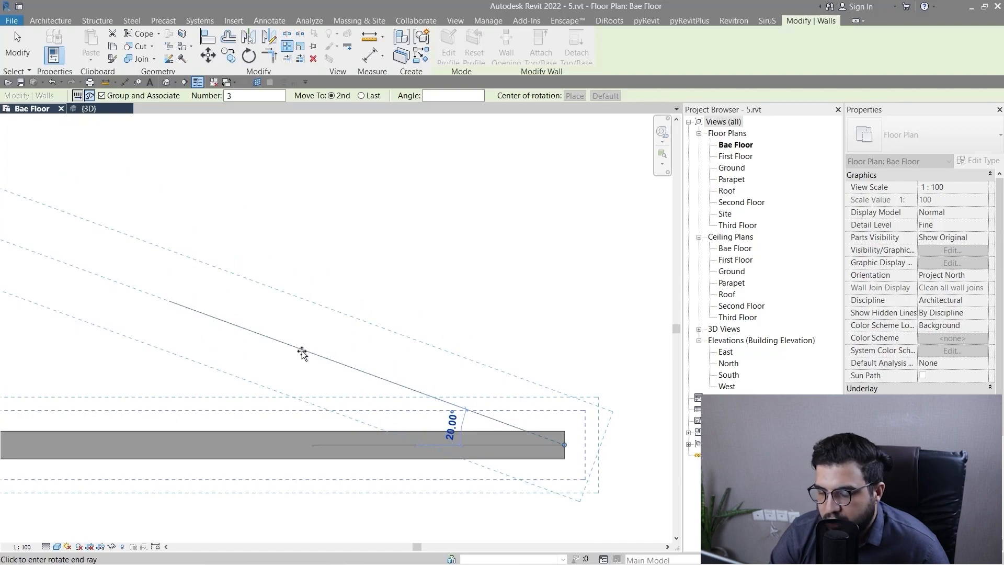
{"action": "left_click", "coordinate": [302, 354]}
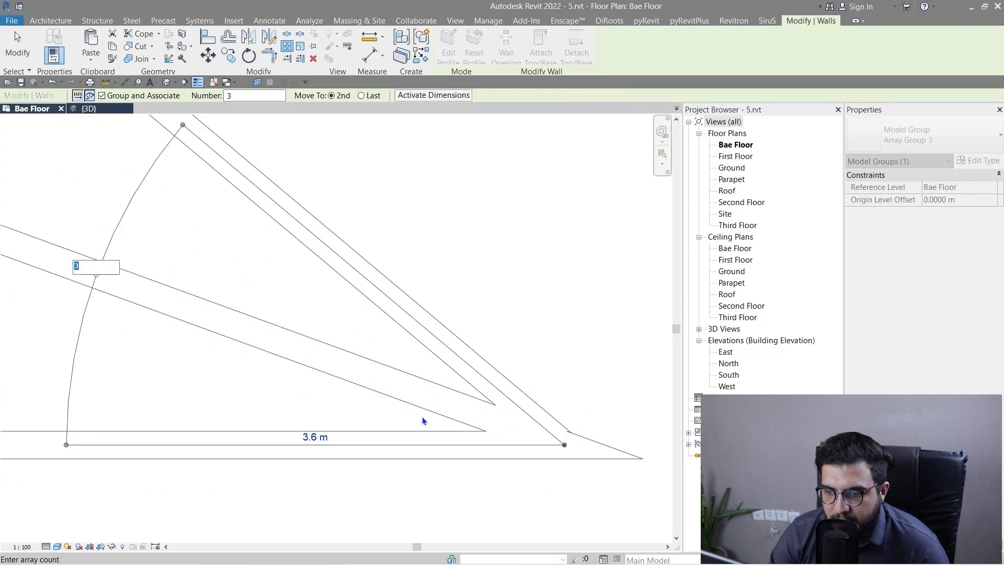
Set the new radial wall array's member count to 6.
{"action": "scroll", "coordinate": [422, 416], "scroll_direction": "down", "scroll_amount": 2}
{"action": "scroll", "coordinate": [523, 434], "scroll_direction": "down", "scroll_amount": 2}
{"action": "middle_click_drag", "start_coordinate": [566, 447], "coordinate": [429, 440]}
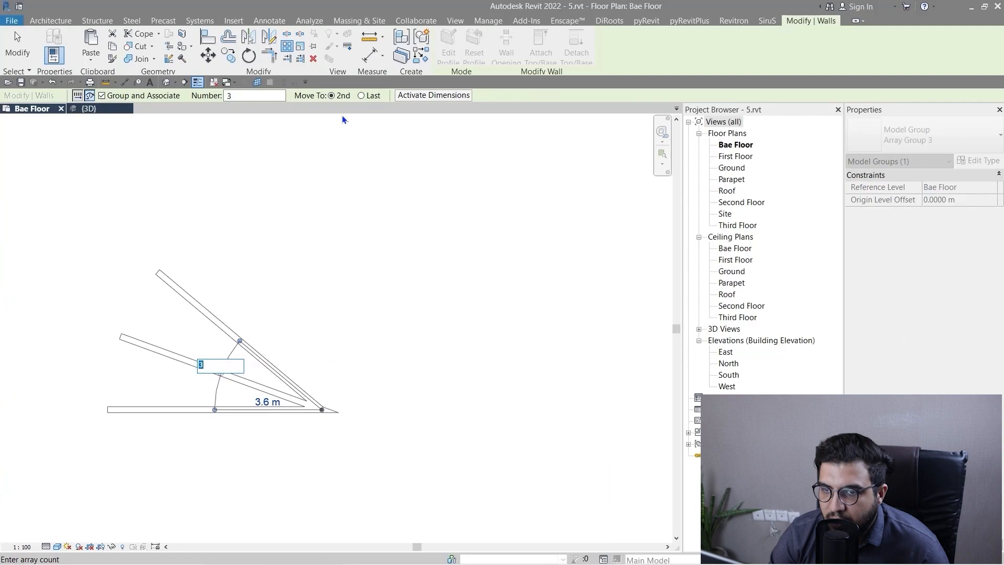
{"action": "scroll", "coordinate": [416, 386], "scroll_direction": "down", "scroll_amount": 3}
{"action": "type", "text": "6"}
{"action": "key", "text": "Return"}
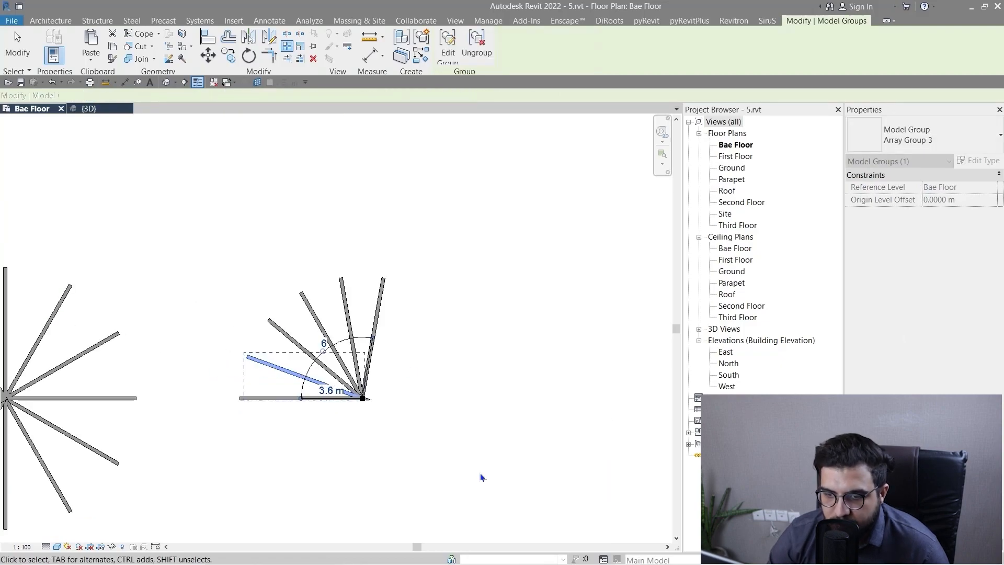
Raise the 20° radial wall array's member count first to 8 and again to 10.
{"action": "left_click", "coordinate": [330, 344]}
{"action": "type", "text": "8"}
{"action": "key", "text": "Return"}
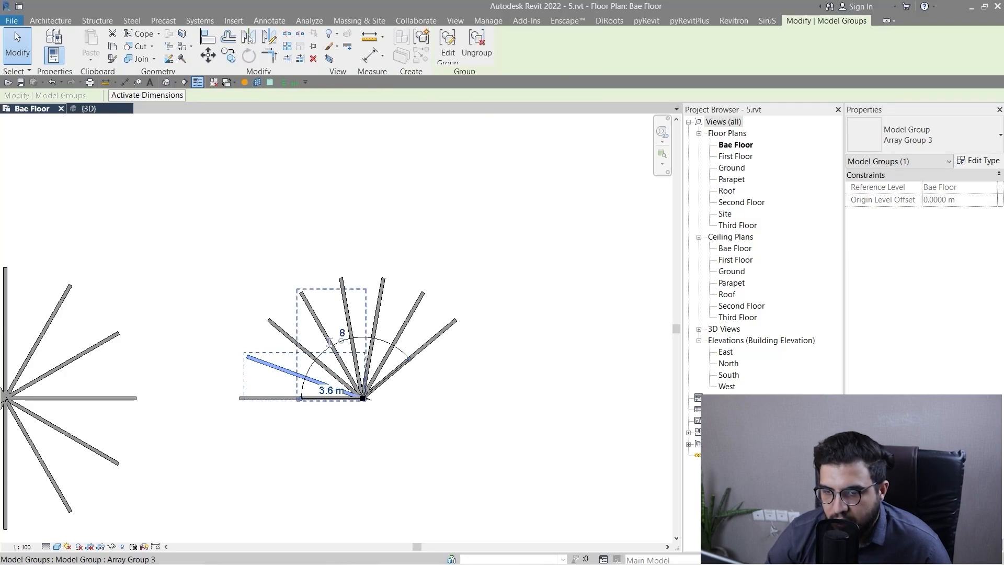
{"action": "left_click", "coordinate": [342, 334]}
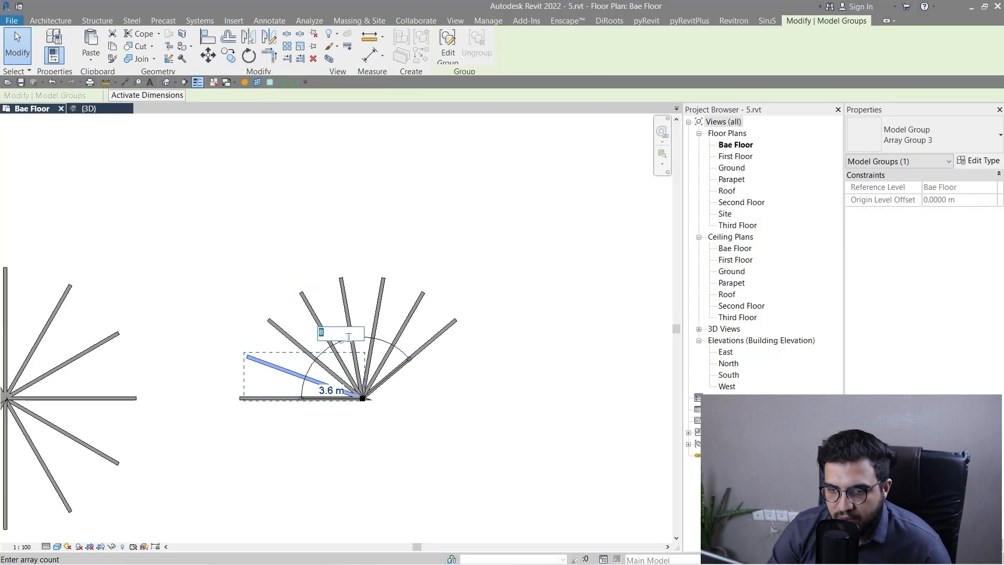
{"action": "type", "text": "10"}
{"action": "key", "text": "Return"}
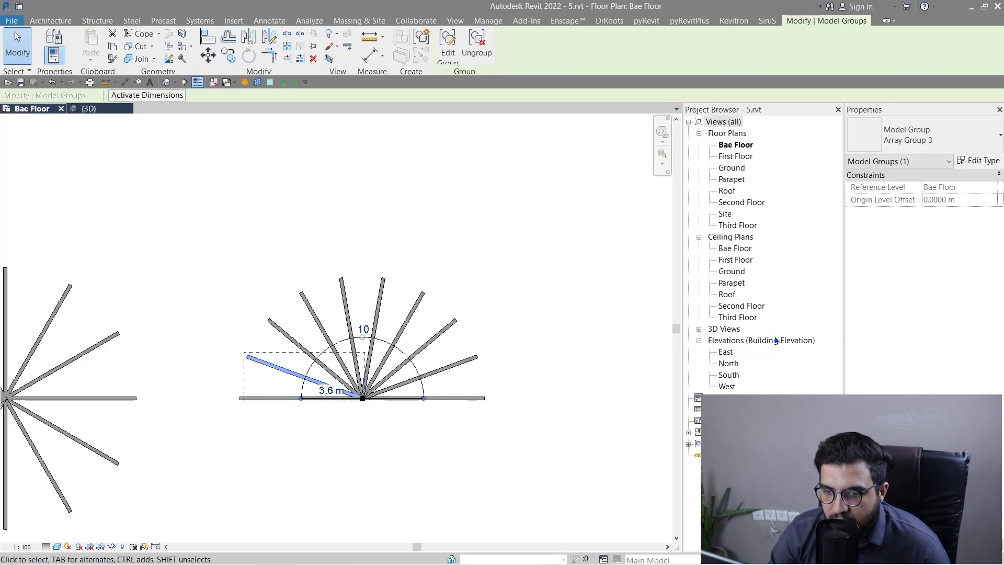
Try member counts of 20 and 19 for the 20° radial wall array, dismissing each message.
{"action": "left_click", "coordinate": [359, 325]}
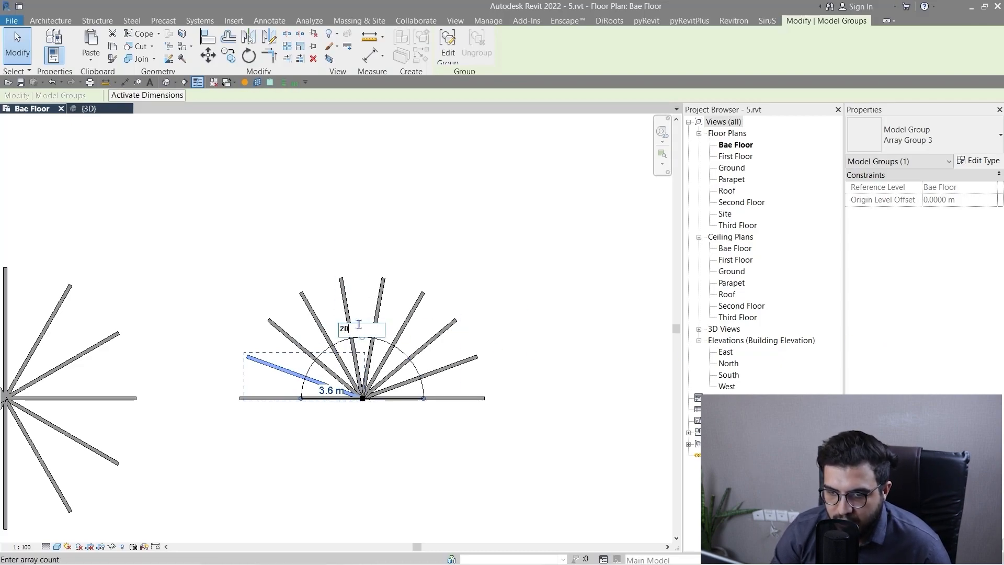
{"action": "key", "text": "Return"}
{"action": "left_click", "coordinate": [574, 309]}
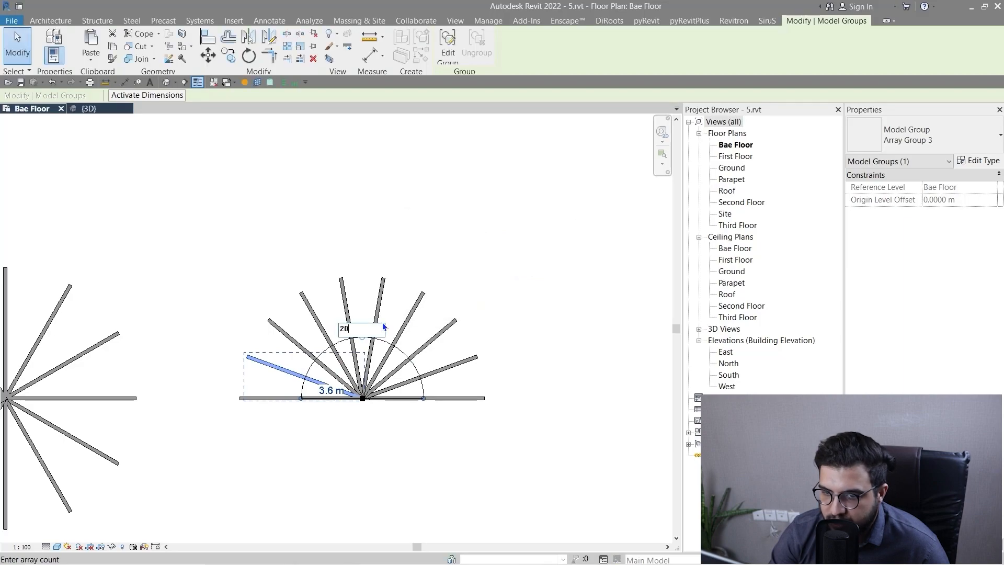
{"action": "key", "text": "Return"}
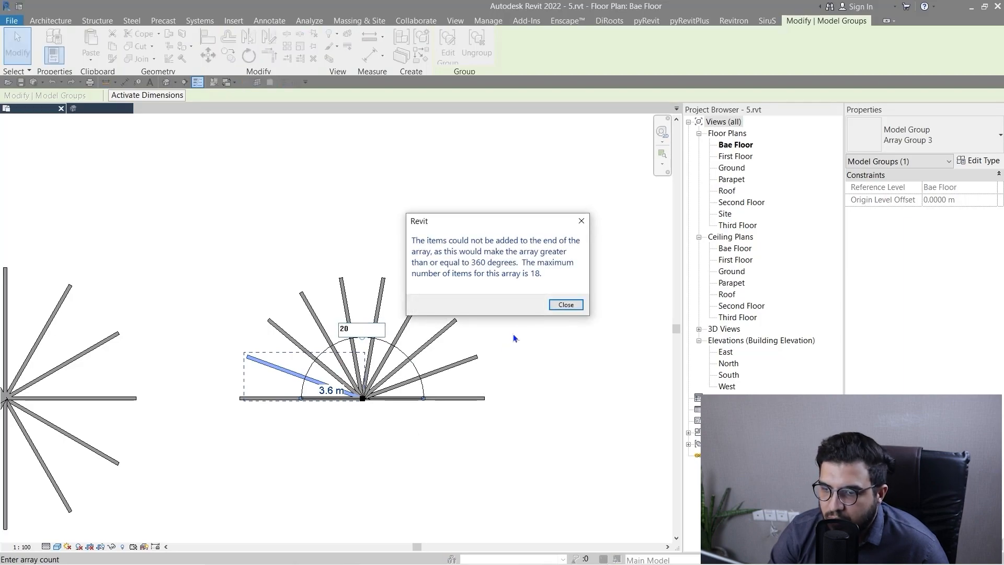
{"action": "left_click", "coordinate": [565, 305]}
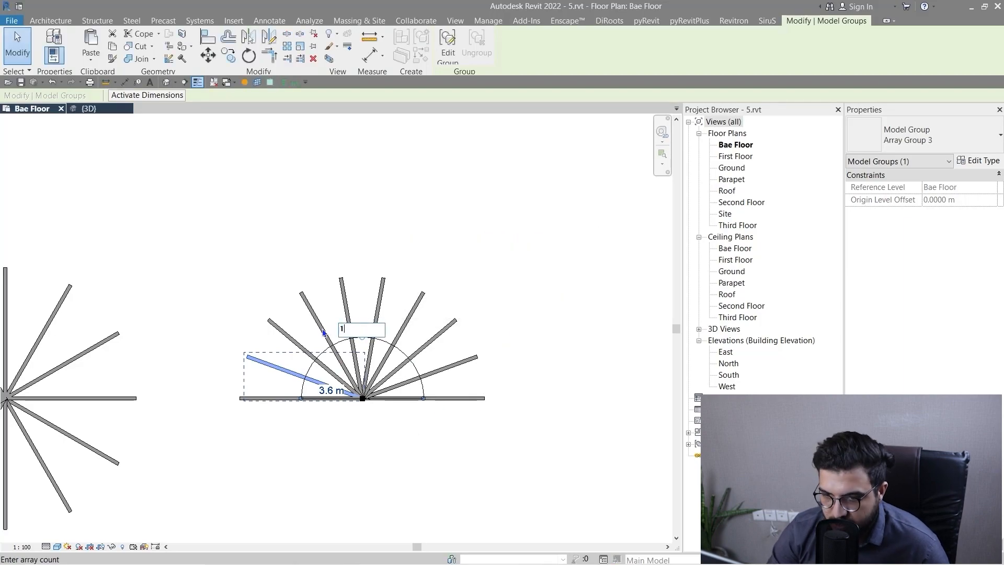
{"action": "key", "text": "Return"}
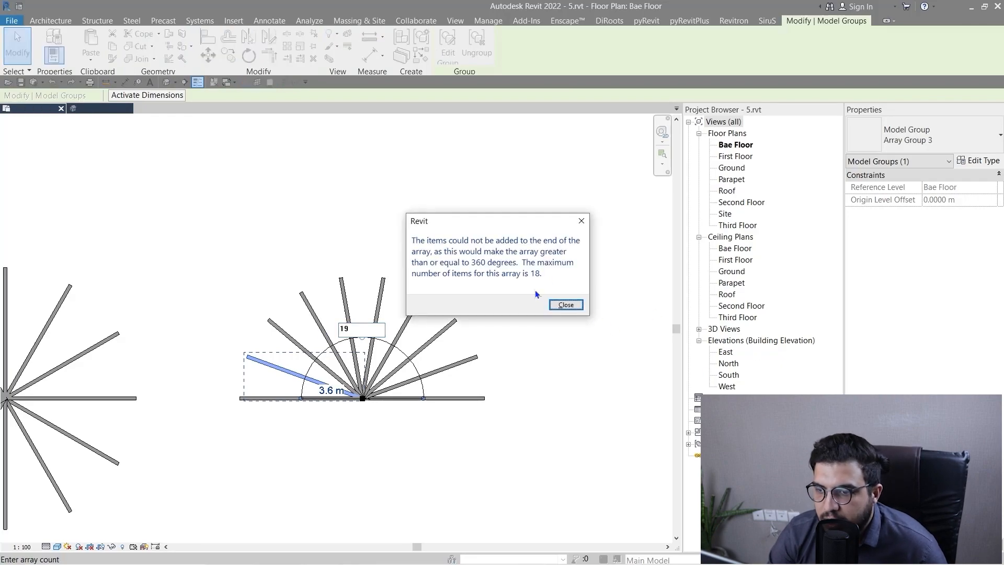
{"action": "left_click", "coordinate": [568, 306]}
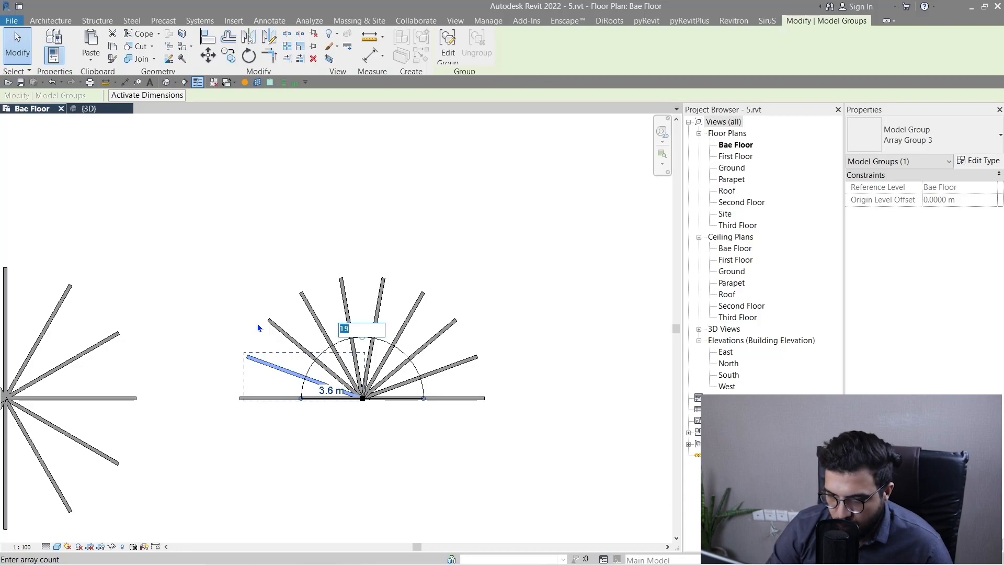
Raise the 20° radial wall array's member count in turn to 15, 16 and 17.
{"action": "key", "text": "Return"}
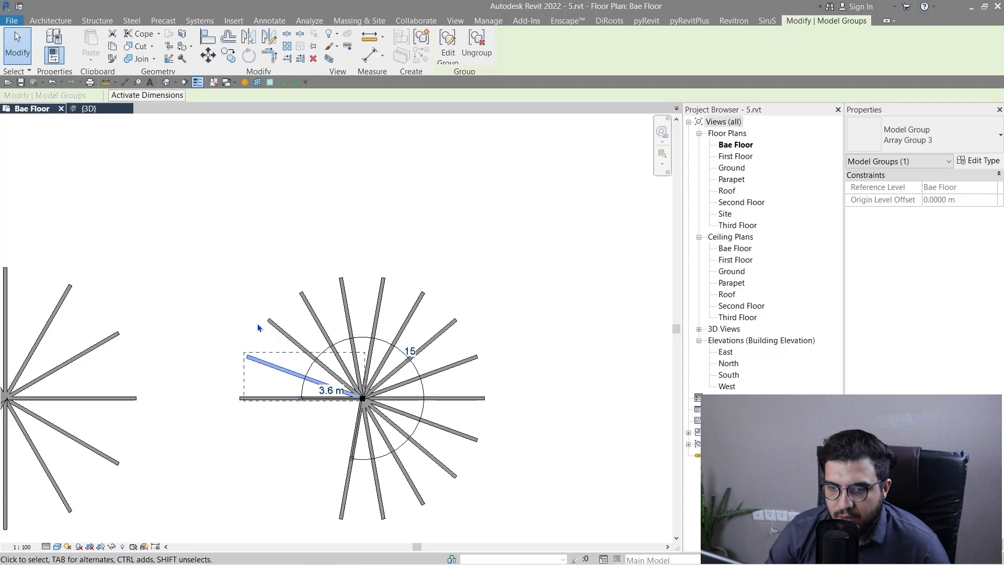
{"action": "left_click", "coordinate": [417, 349]}
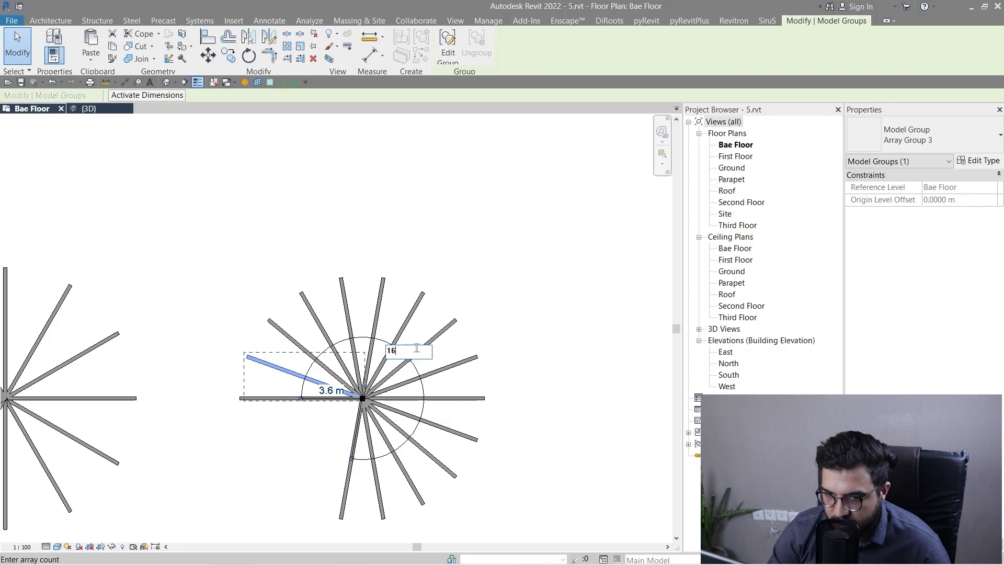
{"action": "type", "text": "16"}
{"action": "key", "text": "Return"}
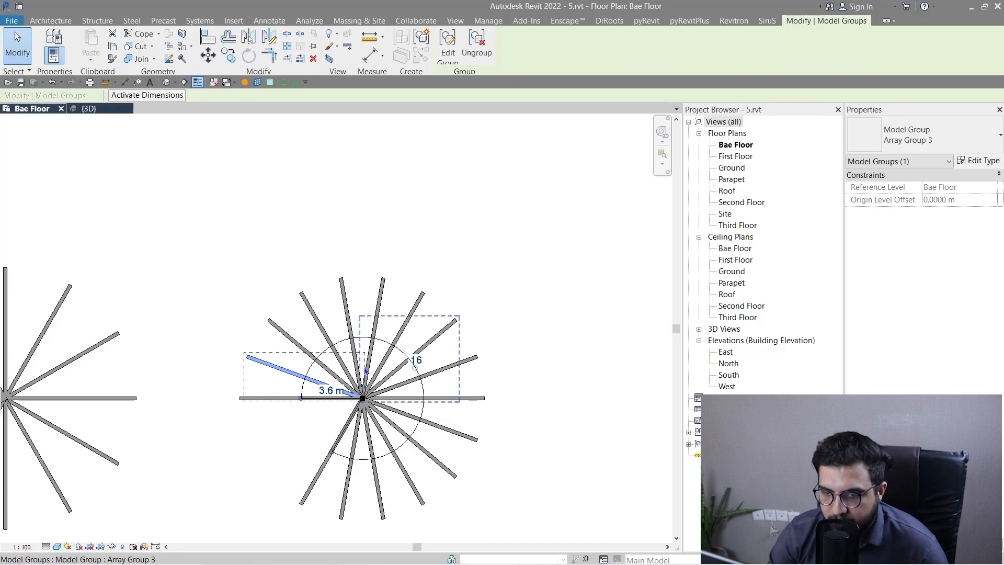
{"action": "left_click", "coordinate": [416, 359]}
{"action": "type", "text": "17"}
{"action": "key", "text": "Return"}
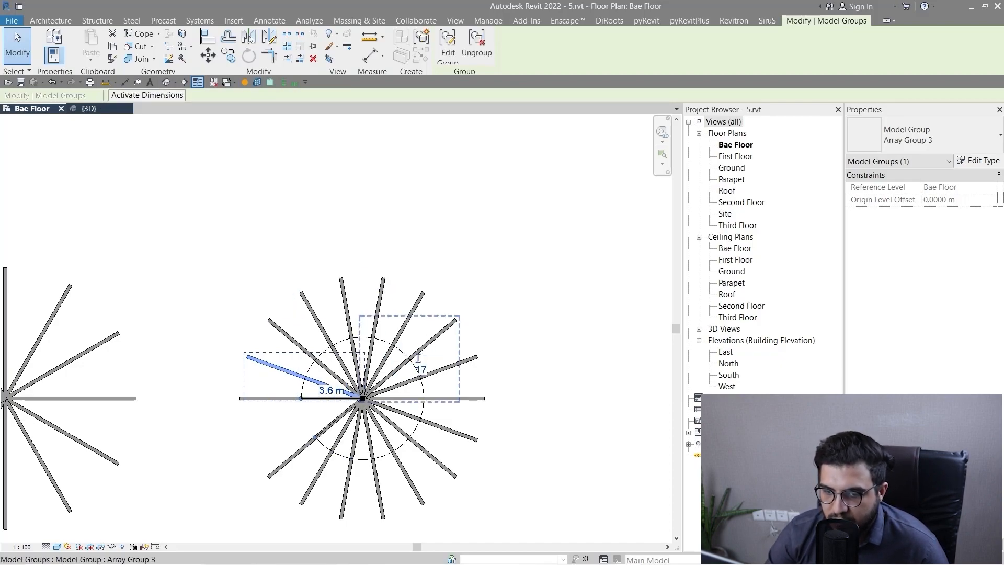
Set the 20° radial wall array's member count to 18 and deselect it.
{"action": "left_click", "coordinate": [425, 366]}
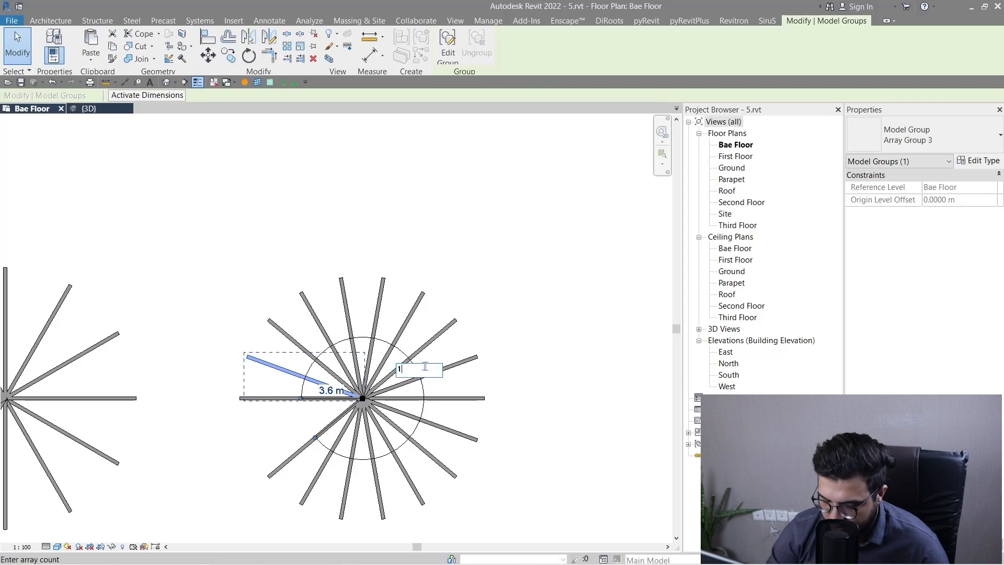
{"action": "key", "text": "Return"}
{"action": "left_click", "coordinate": [583, 438]}
{"action": "scroll", "coordinate": [556, 449], "scroll_direction": "down", "scroll_amount": 2}
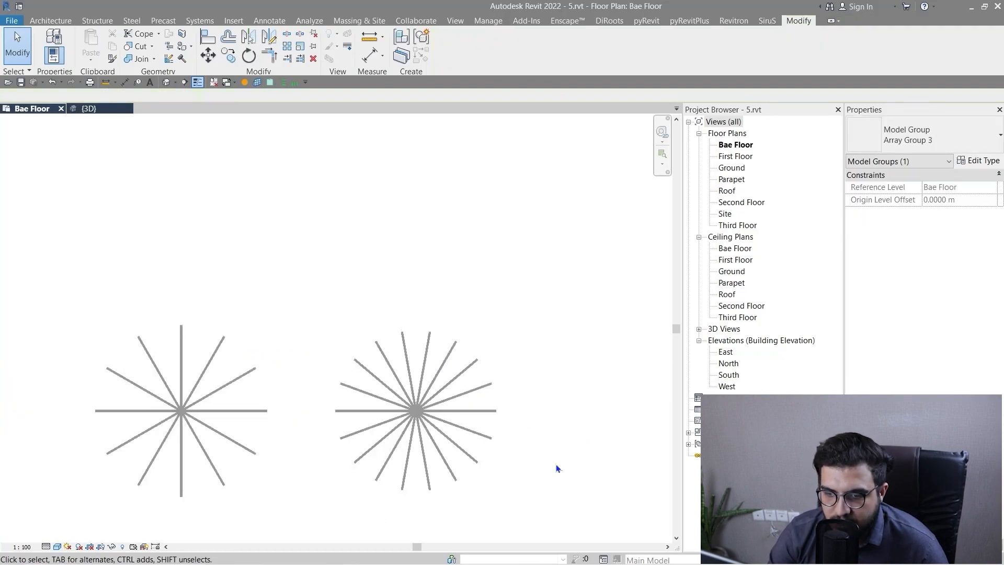
Review the two finished circular arrays and the other wall examples across the Bae Floor plan.
{"action": "middle_click_drag", "start_coordinate": [464, 450], "coordinate": [468, 403]}
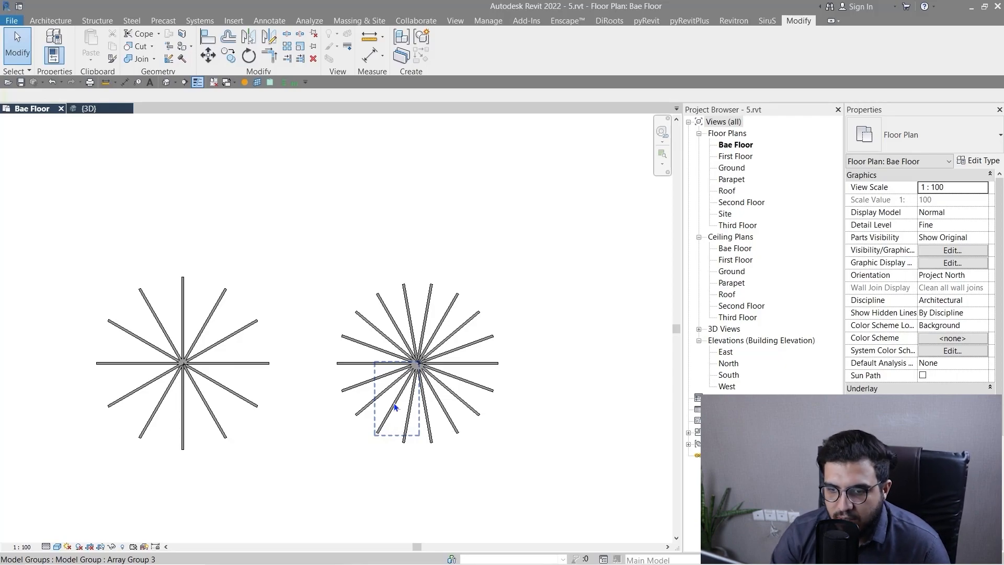
{"action": "scroll", "coordinate": [395, 407], "scroll_direction": "down", "scroll_amount": 2}
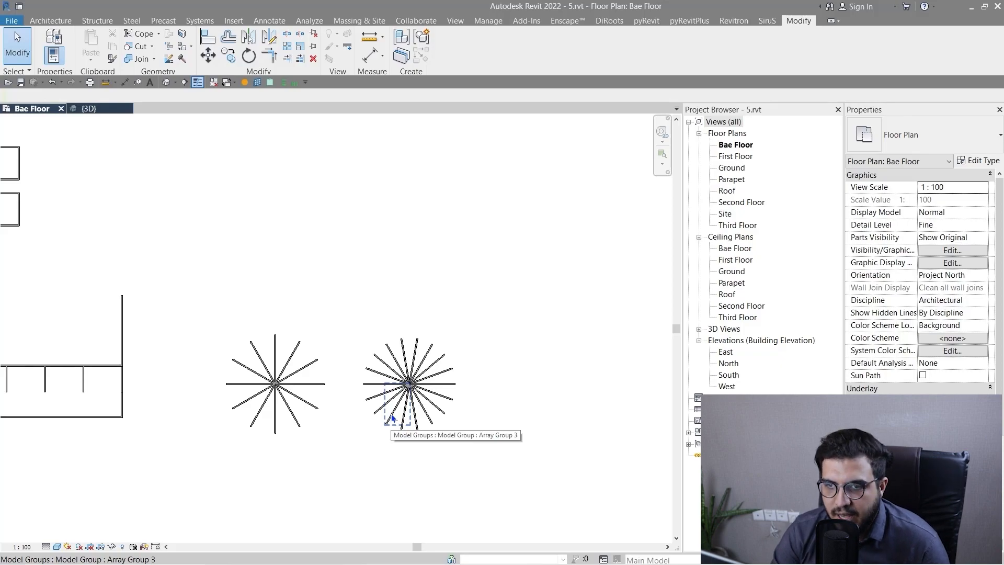
{"action": "scroll", "coordinate": [481, 298], "scroll_direction": "down", "scroll_amount": 3}
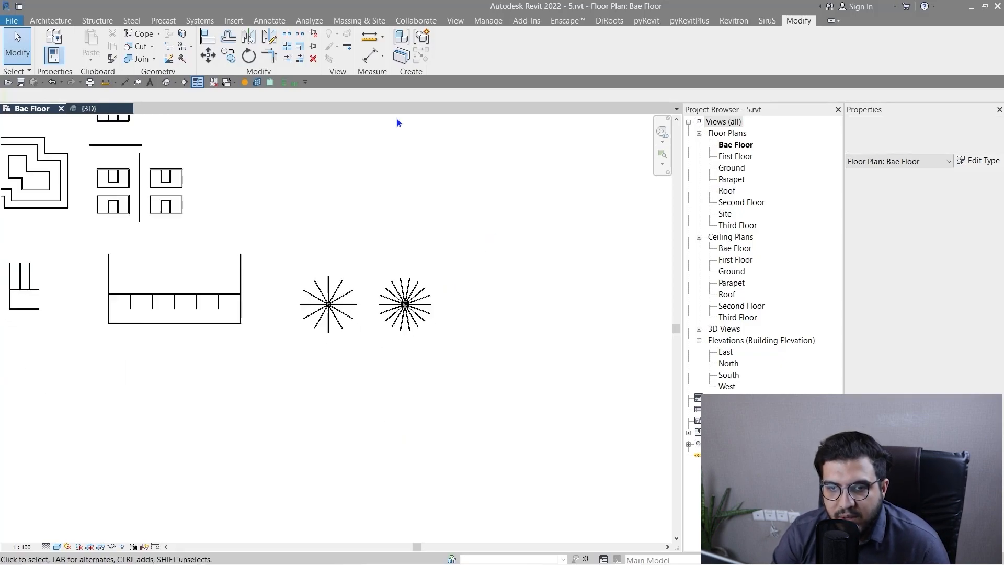
{"action": "scroll", "coordinate": [520, 238], "scroll_direction": "down", "scroll_amount": 2}
{"action": "middle_click_drag", "start_coordinate": [343, 342], "coordinate": [289, 356]}
{"action": "scroll", "coordinate": [373, 337], "scroll_direction": "up", "scroll_amount": 3}
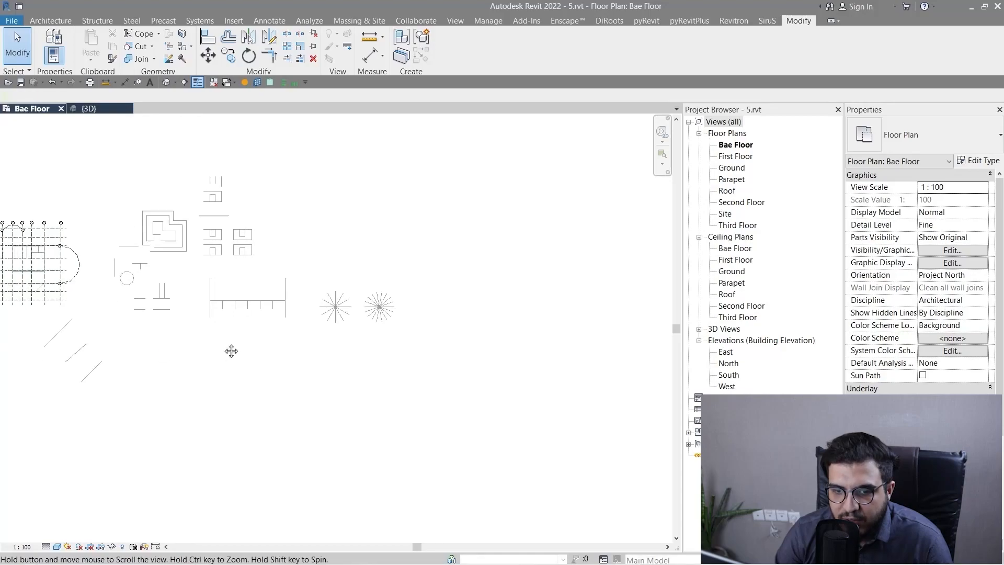
{"action": "middle_click_drag", "start_coordinate": [230, 349], "coordinate": [421, 364]}
{"action": "scroll", "coordinate": [414, 357], "scroll_direction": "down", "scroll_amount": 2}
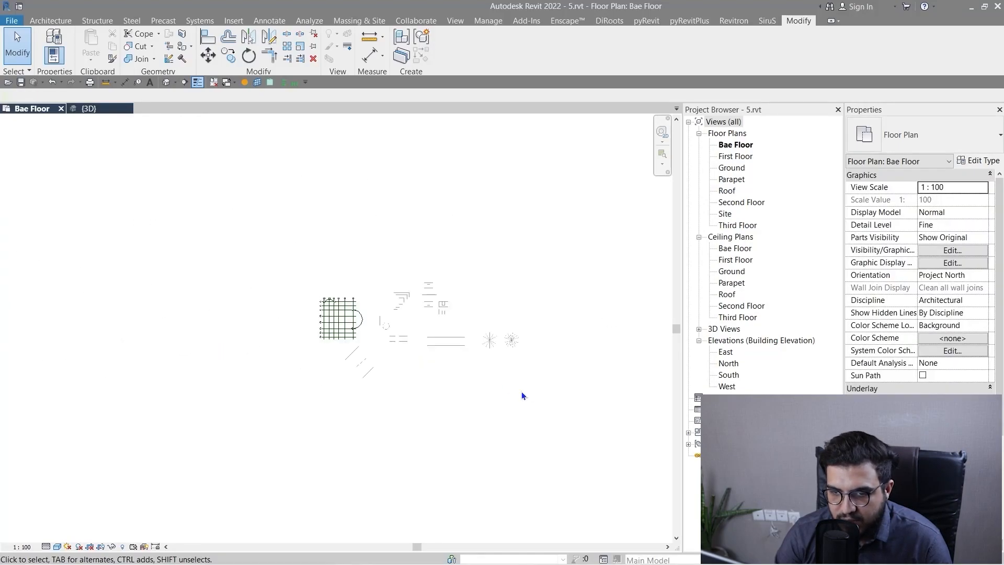
{"action": "middle_click_drag", "start_coordinate": [522, 396], "coordinate": [455, 377]}
{"action": "scroll", "coordinate": [405, 352], "scroll_direction": "up", "scroll_amount": 2}
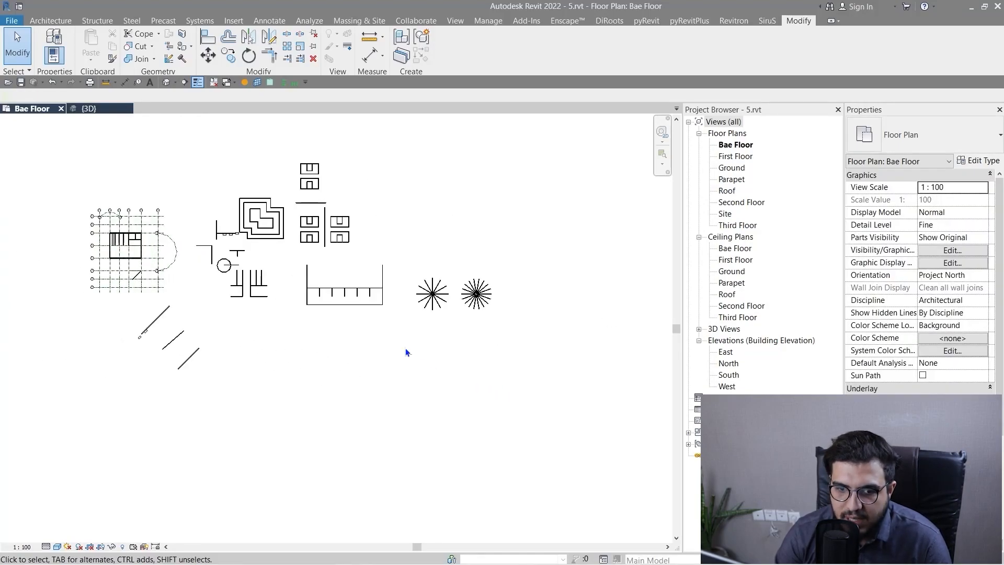
{"action": "scroll", "coordinate": [403, 353], "scroll_direction": "down", "scroll_amount": 1}
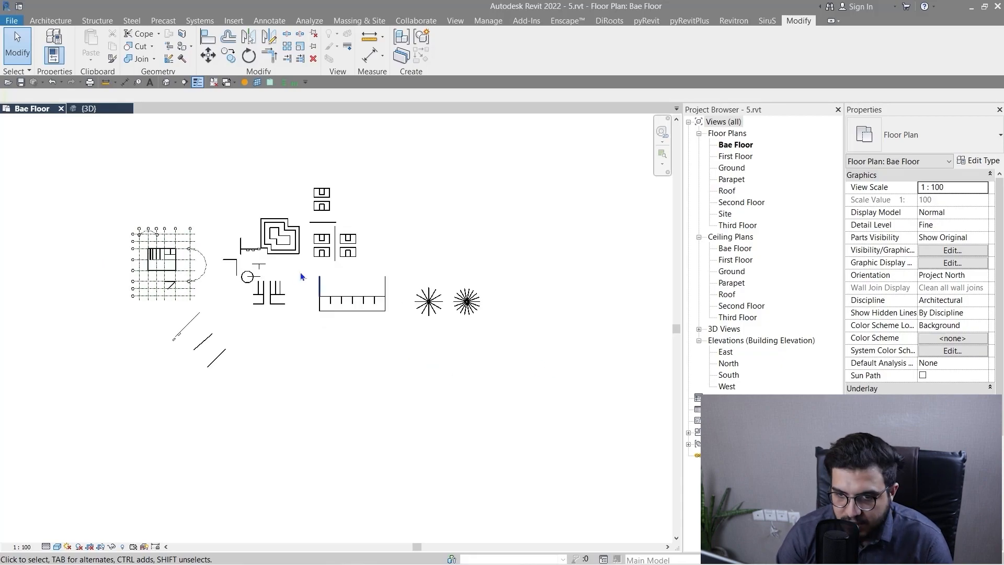
{"action": "scroll", "coordinate": [296, 285], "scroll_direction": "up", "scroll_amount": 3}
{"action": "scroll", "coordinate": [291, 292], "scroll_direction": "down", "scroll_amount": 2}
{"action": "middle_click_drag", "start_coordinate": [374, 387], "coordinate": [365, 431]}
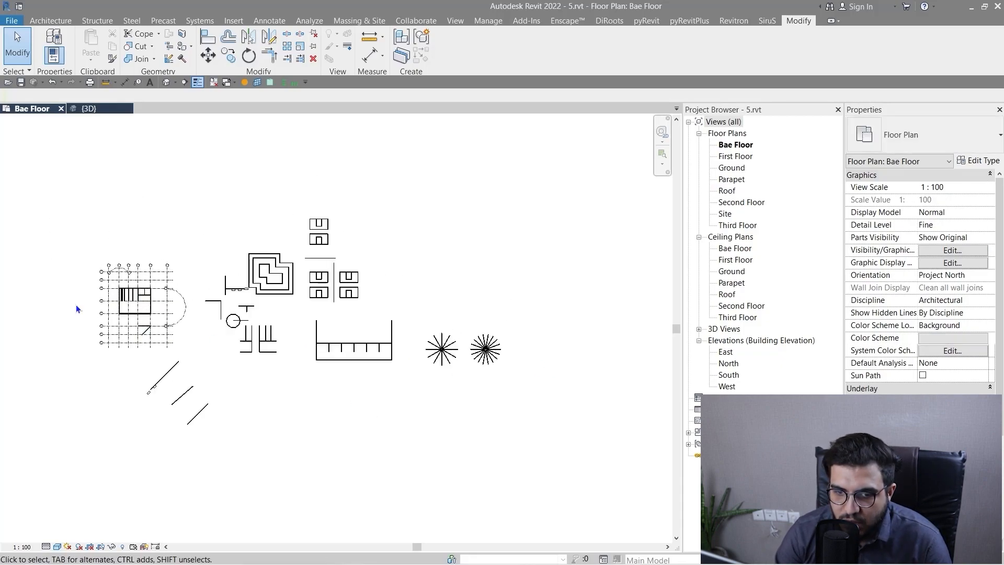
Delete the horizontal wall on grid F-1 and the diagonal wall joined to it below the building.
{"action": "scroll", "coordinate": [186, 315], "scroll_direction": "up", "scroll_amount": 10}
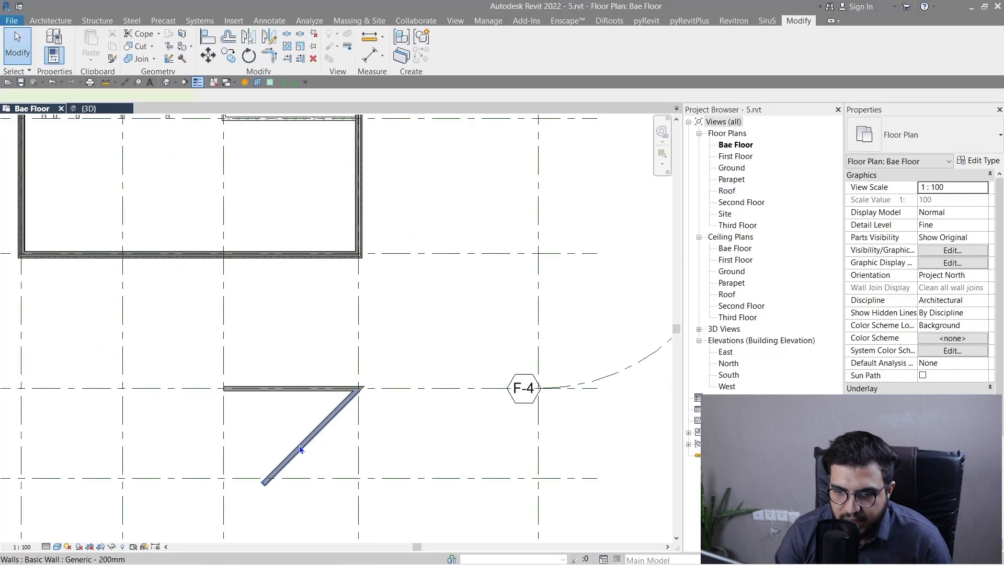
{"action": "left_click", "coordinate": [299, 448]}
{"action": "left_click", "coordinate": [267, 390], "text": "ctrl"}
{"action": "scroll", "coordinate": [267, 397], "scroll_direction": "down", "scroll_amount": 2}
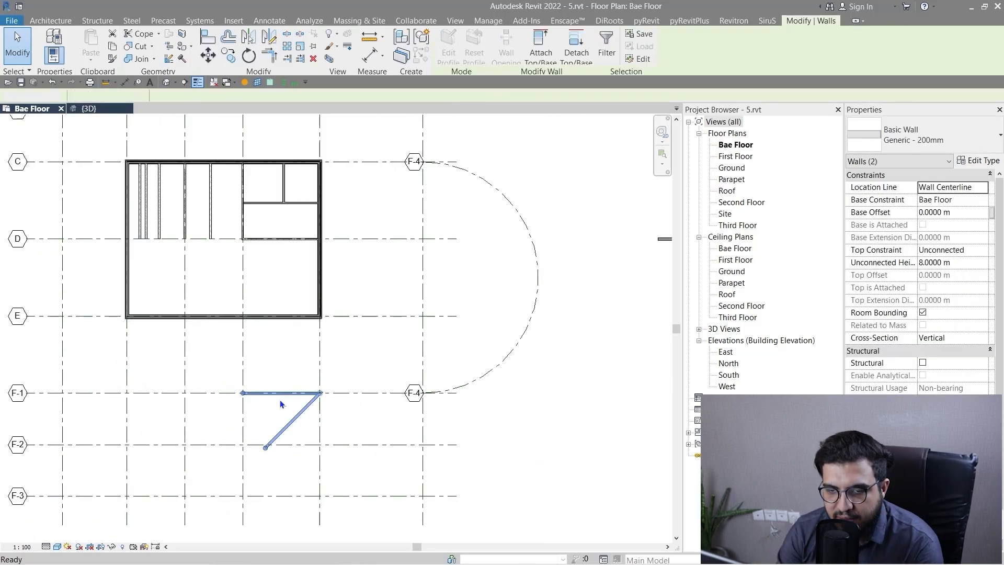
{"action": "key", "text": "Delete"}
Draw a horizontal building section across the full width of the building between grids D and E, looking toward grid C.
{"action": "scroll", "coordinate": [281, 400], "scroll_direction": "down", "scroll_amount": 2}
{"action": "middle_click_drag", "start_coordinate": [246, 354], "coordinate": [283, 377]}
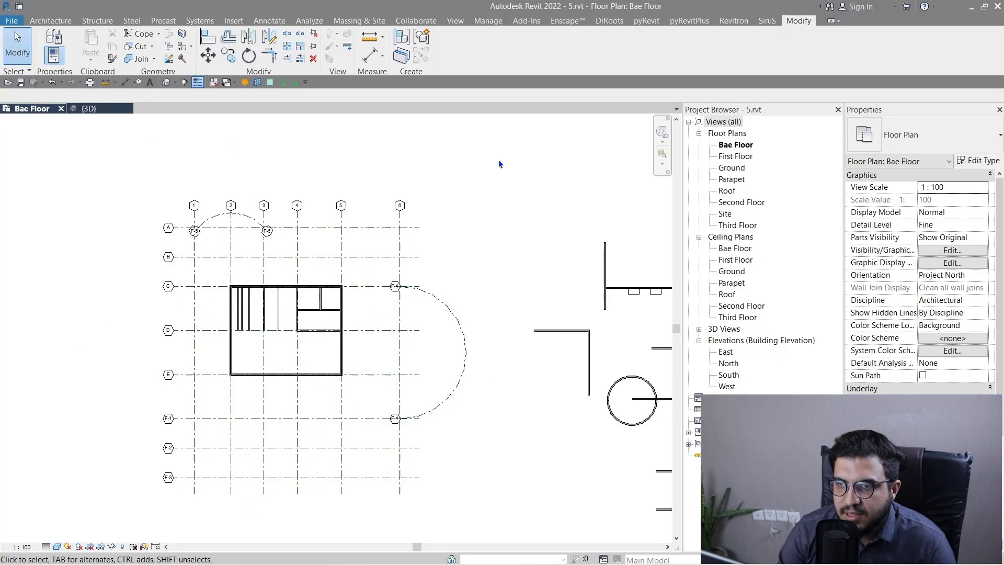
{"action": "left_click", "coordinate": [453, 20]}
{"action": "left_click", "coordinate": [419, 51]}
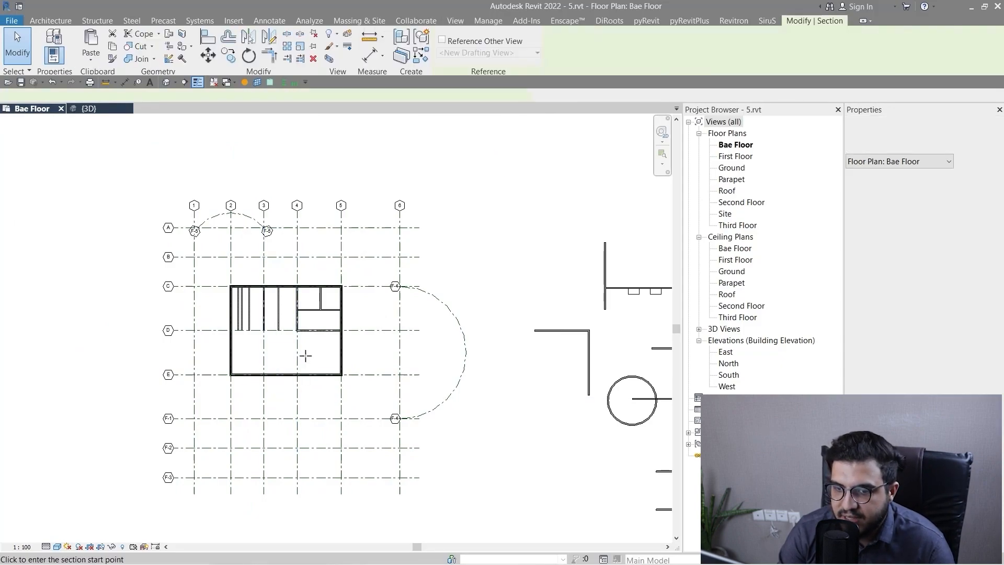
{"action": "scroll", "coordinate": [304, 354], "scroll_direction": "up", "scroll_amount": 3}
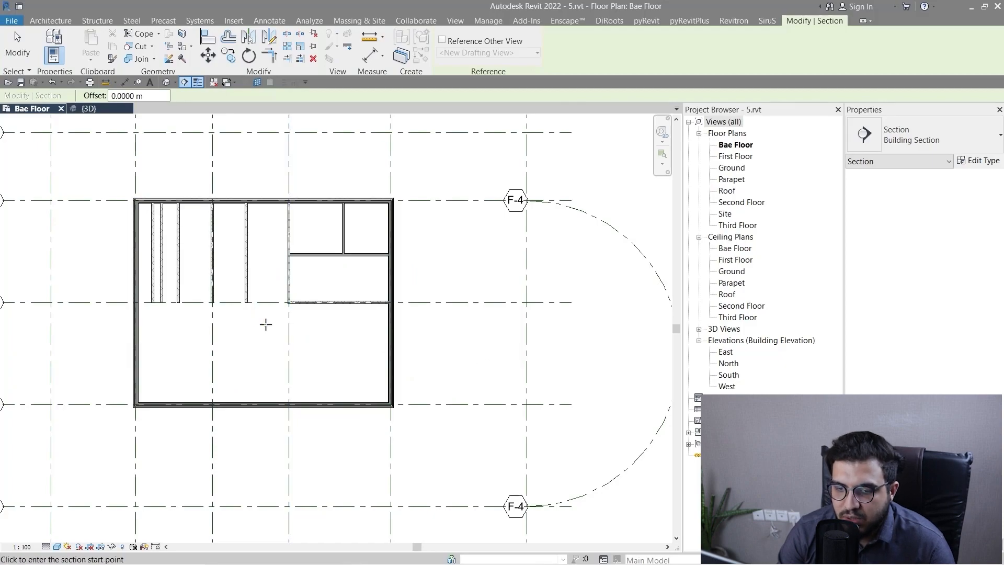
{"action": "scroll", "coordinate": [287, 336], "scroll_direction": "down", "scroll_amount": 1}
{"action": "scroll", "coordinate": [320, 354], "scroll_direction": "up", "scroll_amount": 3}
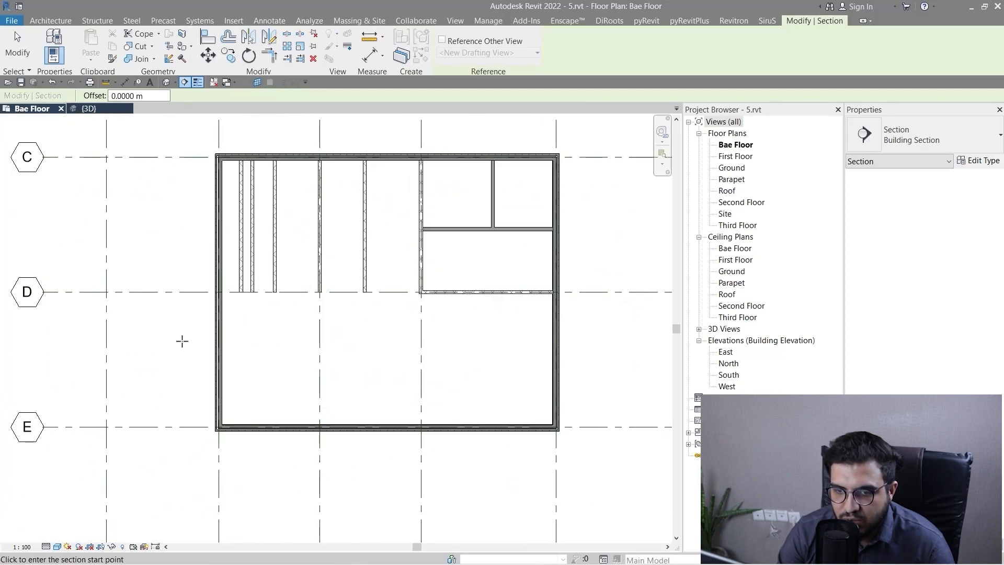
{"action": "middle_click_drag", "start_coordinate": [165, 366], "coordinate": [134, 394]}
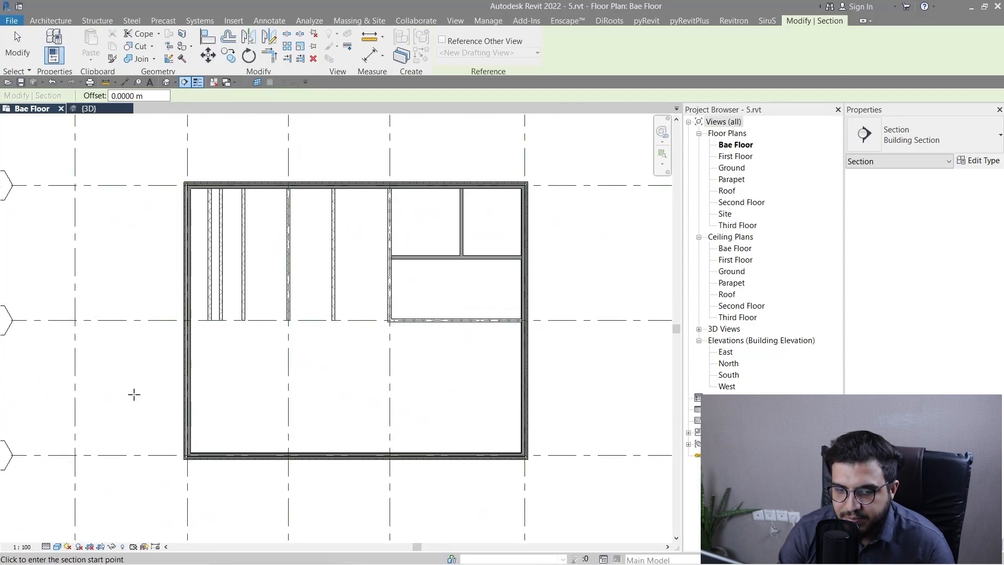
{"action": "left_click", "coordinate": [119, 371]}
{"action": "left_click", "coordinate": [571, 374]}
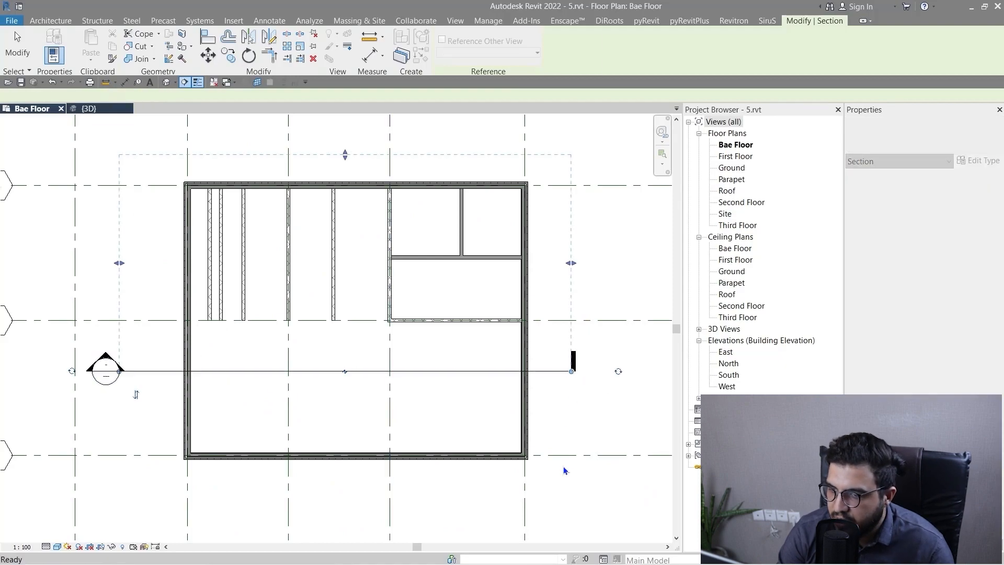
{"action": "key", "text": "Escape"}
Move the section line up so it cuts through the interior walls just above grid D.
{"action": "left_click", "coordinate": [139, 372]}
{"action": "scroll", "coordinate": [139, 372], "scroll_direction": "down", "scroll_amount": 3}
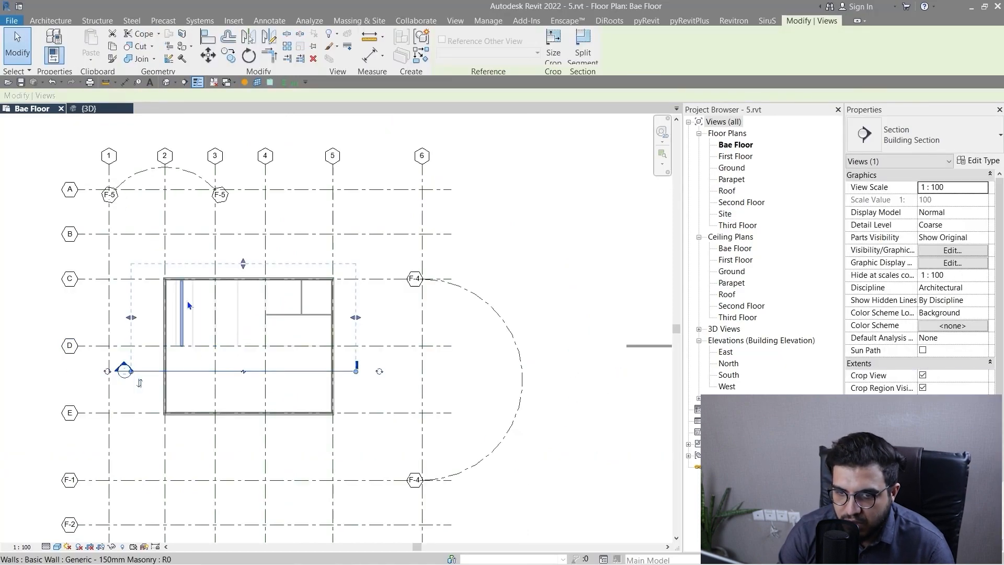
{"action": "scroll", "coordinate": [187, 300], "scroll_direction": "up", "scroll_amount": 3}
{"action": "left_click_drag", "start_coordinate": [344, 226], "coordinate": [347, 259]}
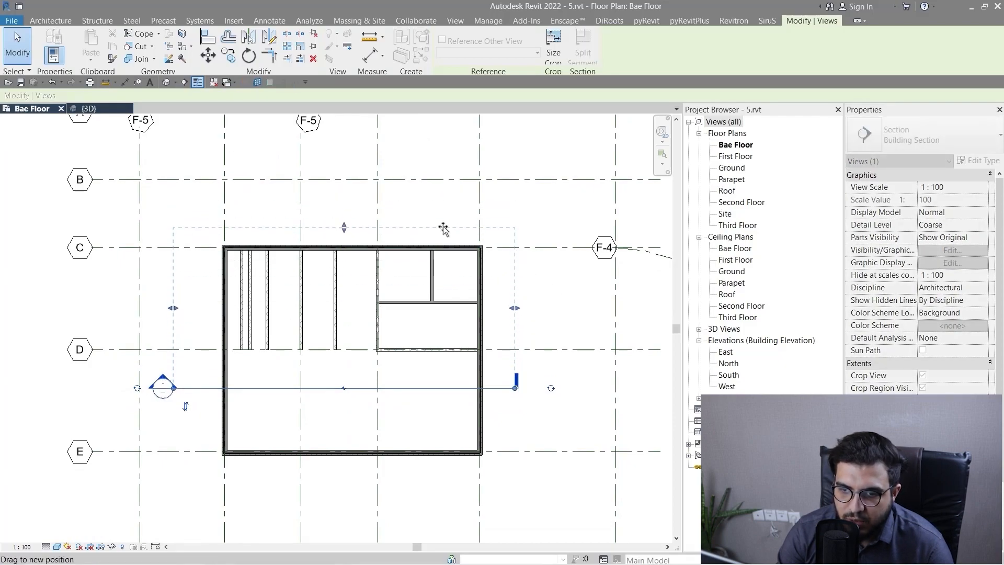
{"action": "left_click_drag", "start_coordinate": [443, 228], "coordinate": [444, 227]}
{"action": "left_click_drag", "start_coordinate": [316, 389], "coordinate": [319, 324]}
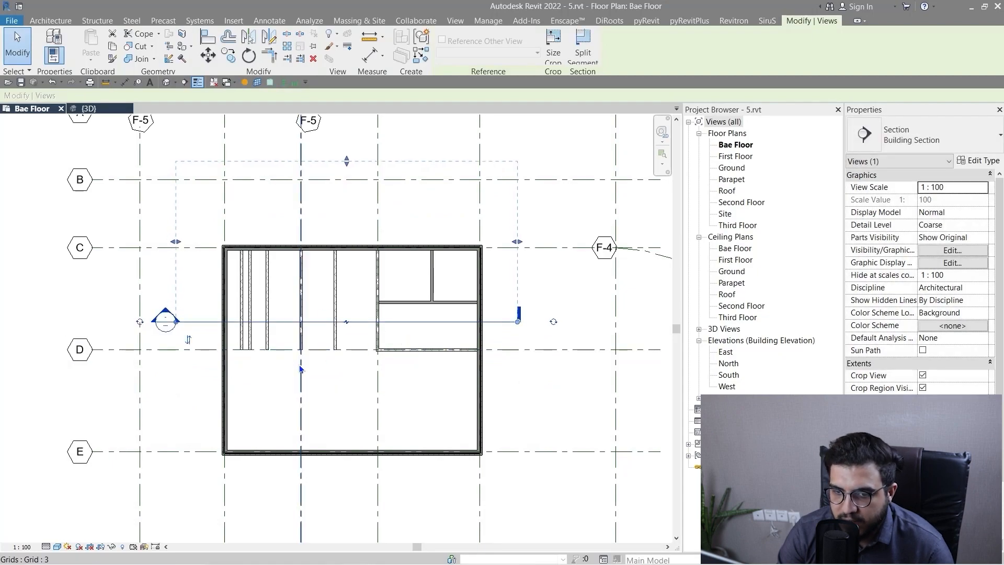
{"action": "key", "text": "Escape"}
Open the section's view and set it to Fine detail level with the Shaded visual style.
{"action": "double_click", "coordinate": [167, 321]}
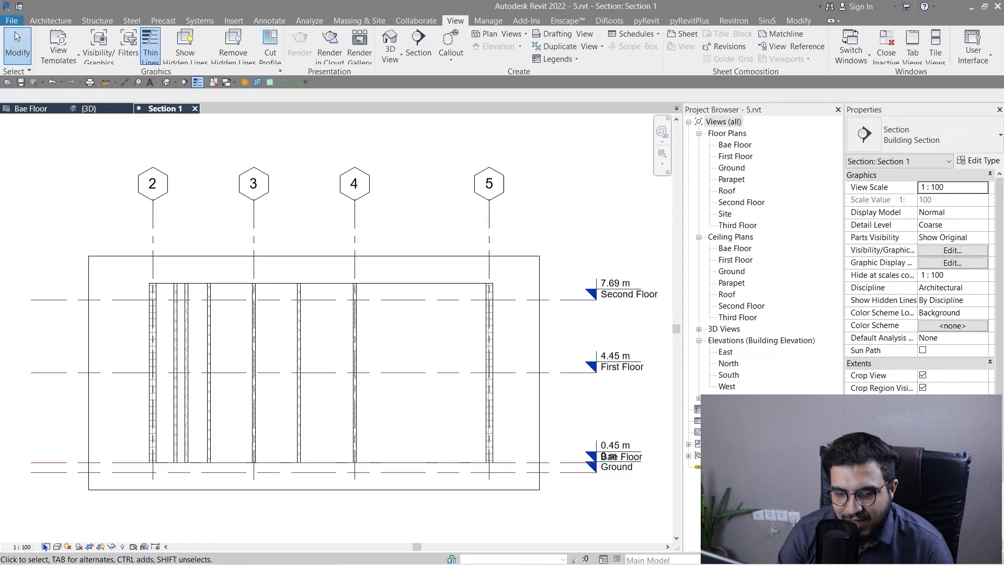
{"action": "left_click", "coordinate": [45, 546]}
{"action": "left_click", "coordinate": [60, 534]}
{"action": "left_click", "coordinate": [57, 547]}
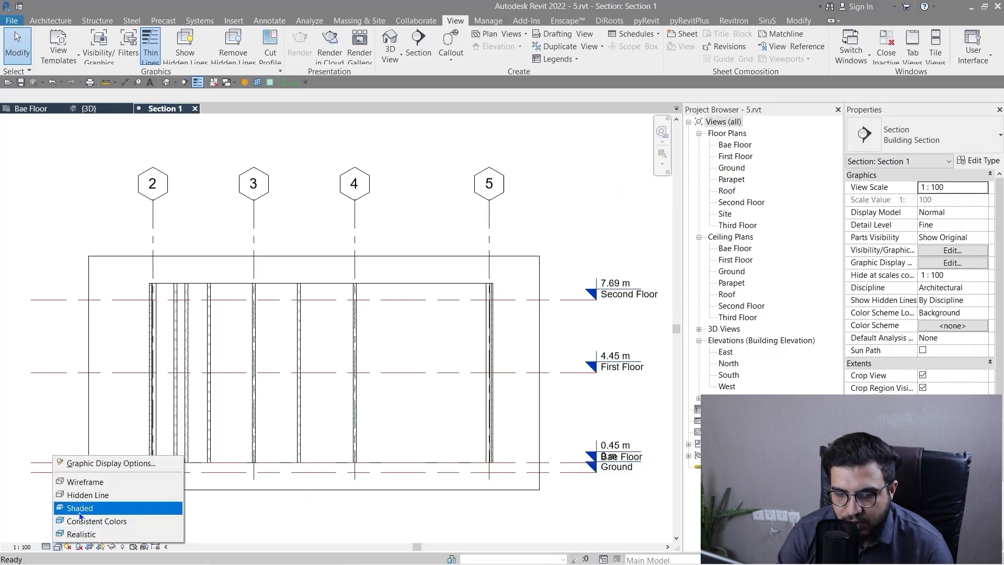
{"action": "left_click", "coordinate": [79, 509]}
{"action": "scroll", "coordinate": [329, 439], "scroll_direction": "down", "scroll_amount": 2}
{"action": "scroll", "coordinate": [146, 186], "scroll_direction": "up", "scroll_amount": 3}
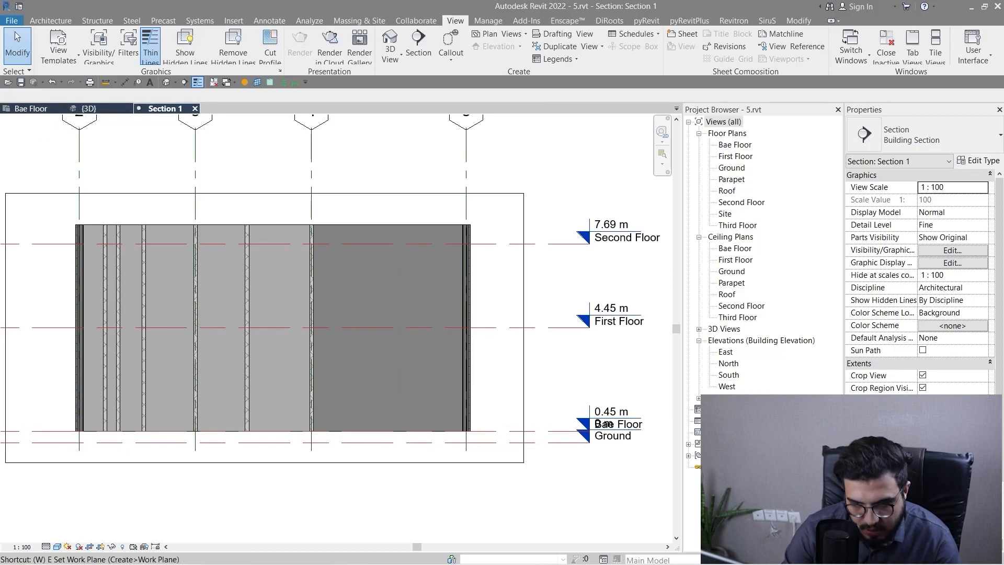
Tile the open section, floor plan and 3D views and fit Section 1 in its pane.
{"action": "key", "text": "t"}
{"action": "key", "text": "z"}
{"action": "key", "text": "a"}
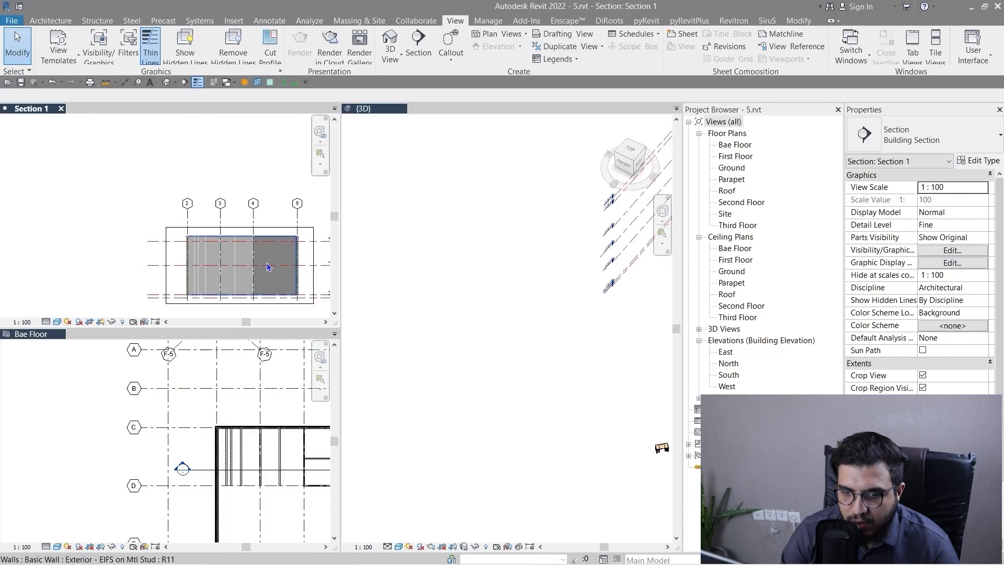
{"action": "scroll", "coordinate": [268, 267], "scroll_direction": "up", "scroll_amount": 3}
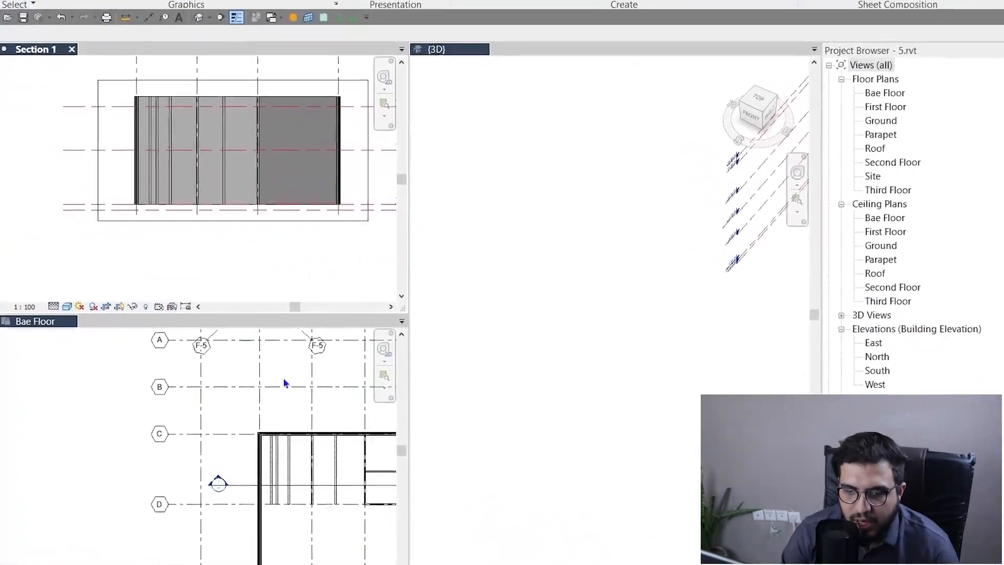
Shift the section line slightly toward grid 6 and grid D in the Bae Floor plan, then deselect it.
{"action": "scroll", "coordinate": [283, 409], "scroll_direction": "down", "scroll_amount": 2}
{"action": "scroll", "coordinate": [253, 463], "scroll_direction": "up", "scroll_amount": 4}
{"action": "left_click", "coordinate": [287, 488]}
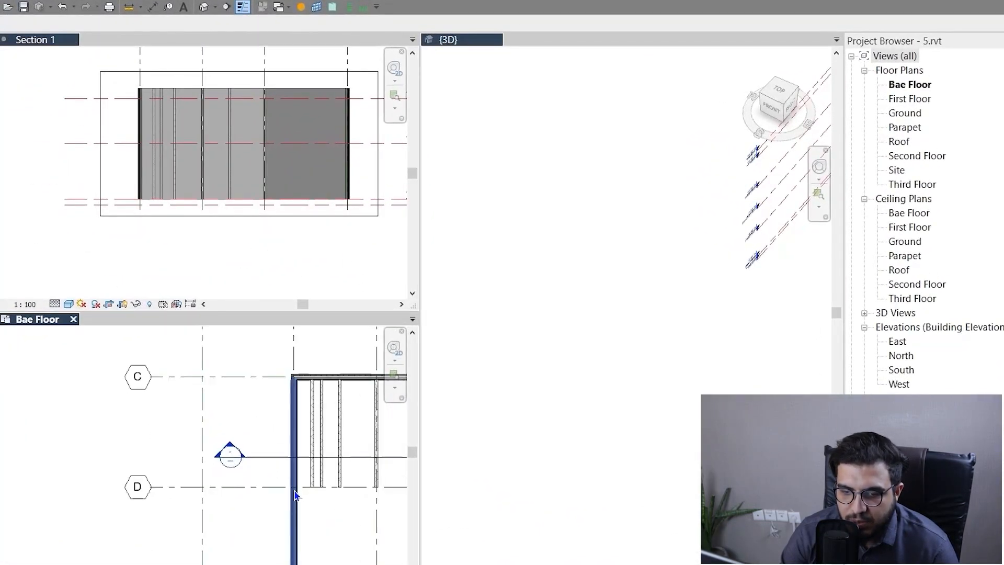
{"action": "middle_click_drag", "start_coordinate": [295, 494], "coordinate": [58, 501]}
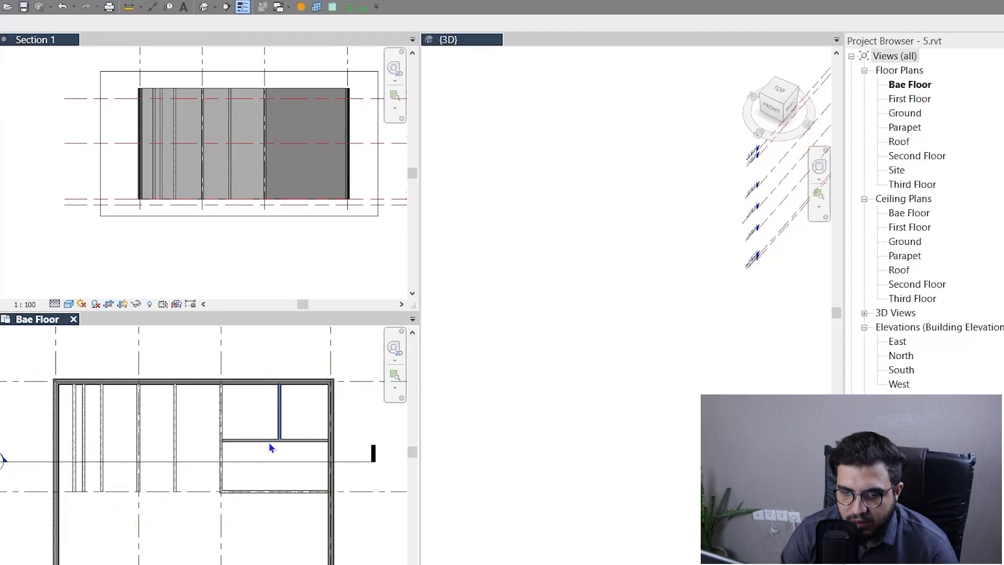
{"action": "mouse_move", "coordinate": [269, 461]}
{"action": "left_mouse_down"}
{"action": "mouse_move", "coordinate": [276, 419]}
{"action": "mouse_move", "coordinate": [264, 466]}
{"action": "left_mouse_up"}
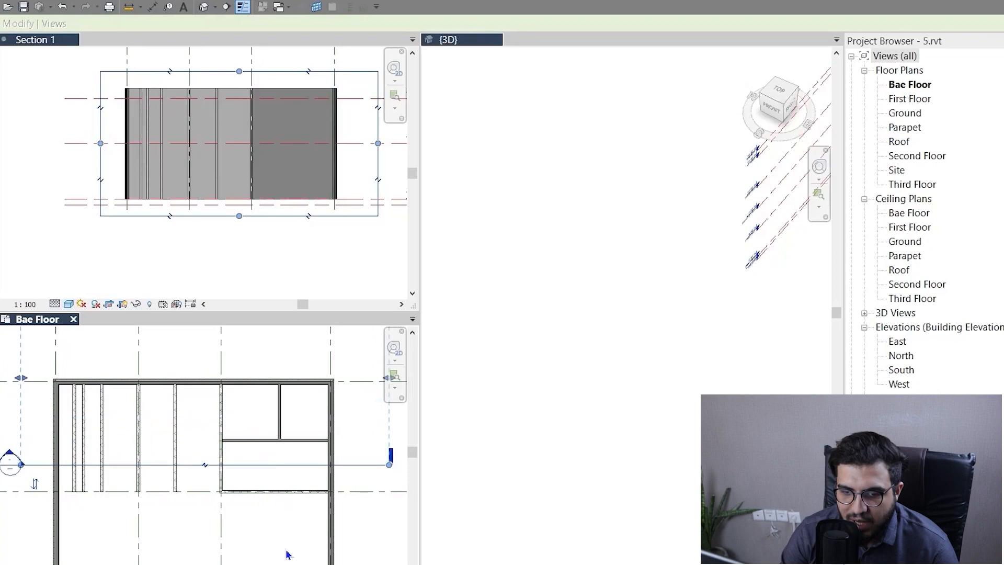
{"action": "scroll", "coordinate": [292, 538], "scroll_direction": "down", "scroll_amount": 2}
{"action": "left_click", "coordinate": [364, 482]}
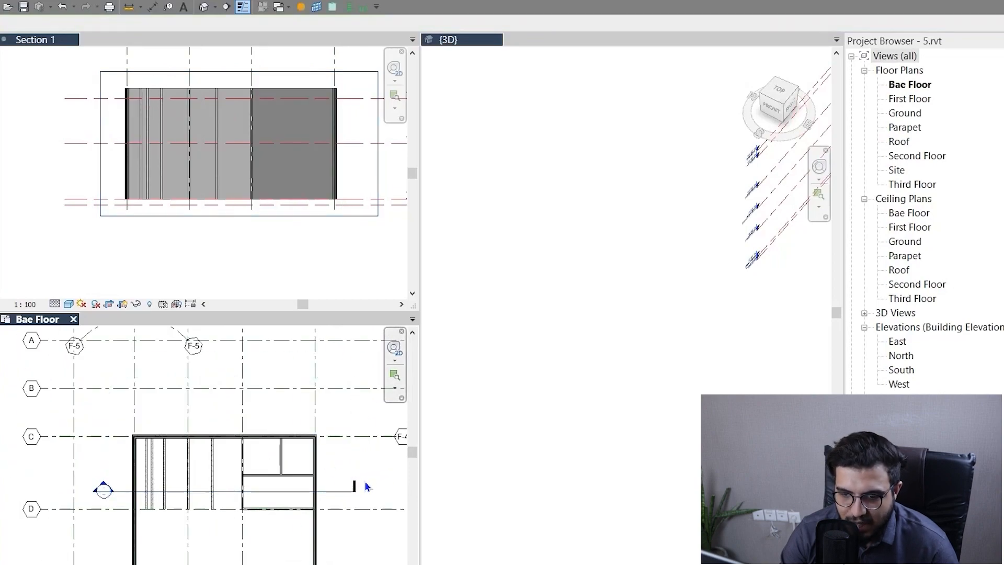
Return the tiled views to tabs and frame the building in the Bae Floor plan.
{"action": "middle_click_drag", "start_coordinate": [366, 523], "coordinate": [293, 492]}
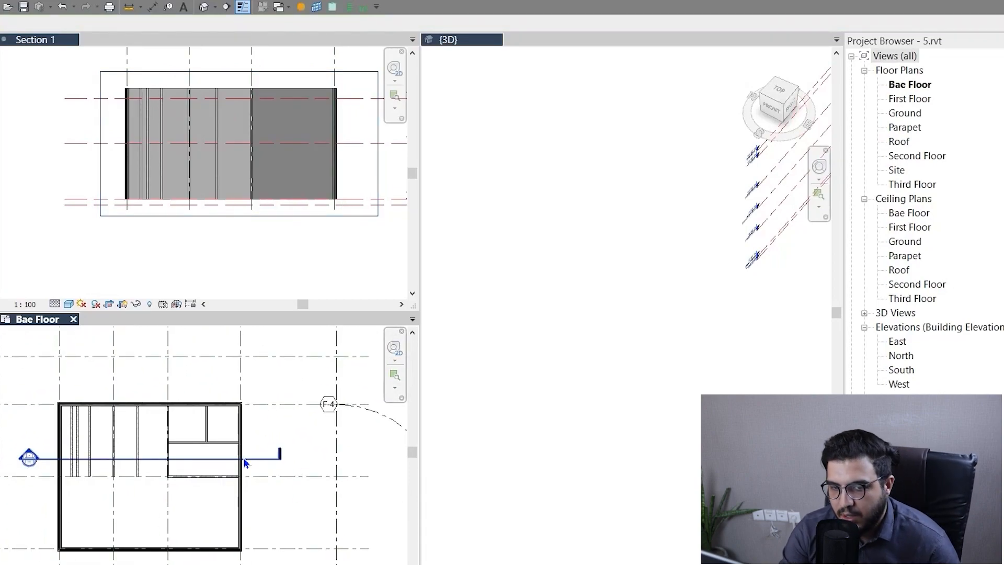
{"action": "key", "text": "t"}
{"action": "key", "text": "w"}
{"action": "scroll", "coordinate": [243, 425], "scroll_direction": "down", "scroll_amount": 3}
{"action": "middle_click_drag", "start_coordinate": [244, 426], "coordinate": [468, 443]}
{"action": "scroll", "coordinate": [464, 452], "scroll_direction": "up", "scroll_amount": 4}
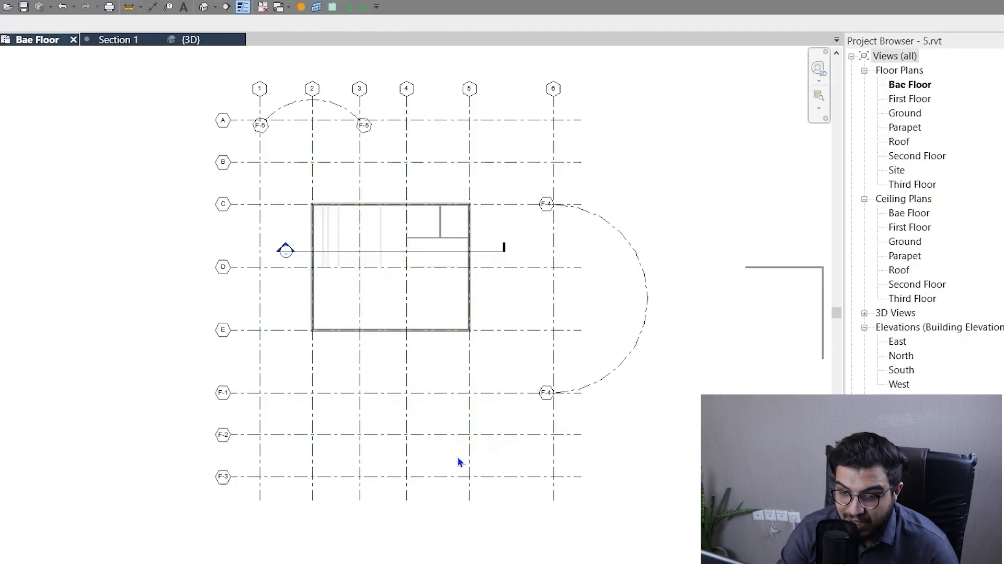
{"action": "scroll", "coordinate": [397, 400], "scroll_direction": "down", "scroll_amount": 3}
{"action": "scroll", "coordinate": [352, 351], "scroll_direction": "up", "scroll_amount": 3}
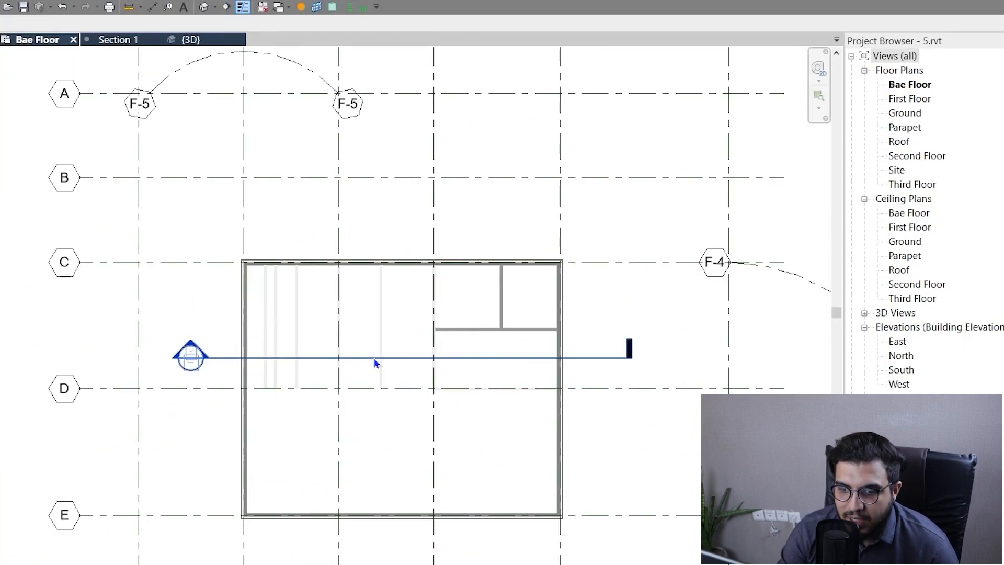
Show a section head at both ends of the section line and flip its view direction toward grid E.
{"action": "left_click", "coordinate": [374, 359]}
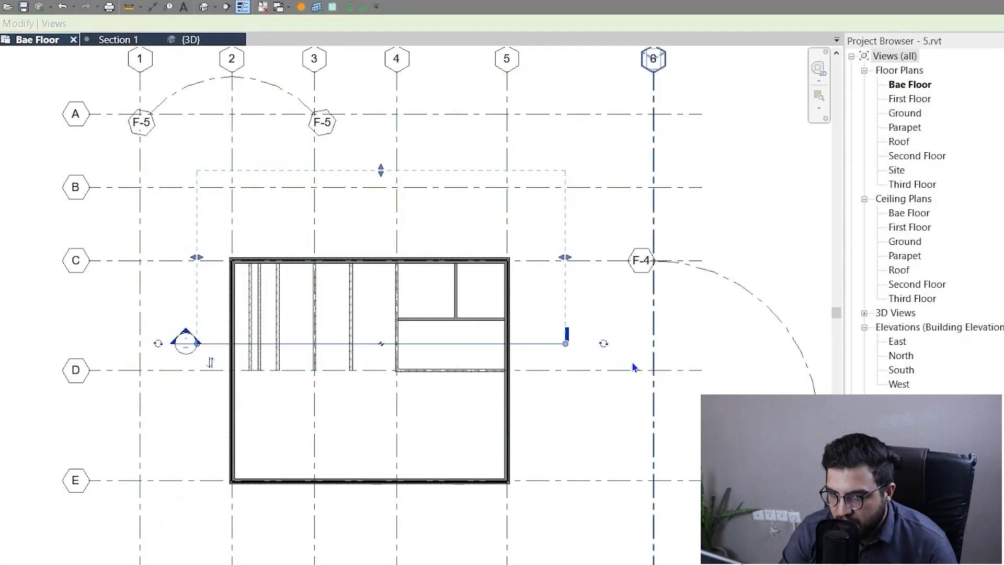
{"action": "middle_click_drag", "start_coordinate": [578, 408], "coordinate": [613, 398]}
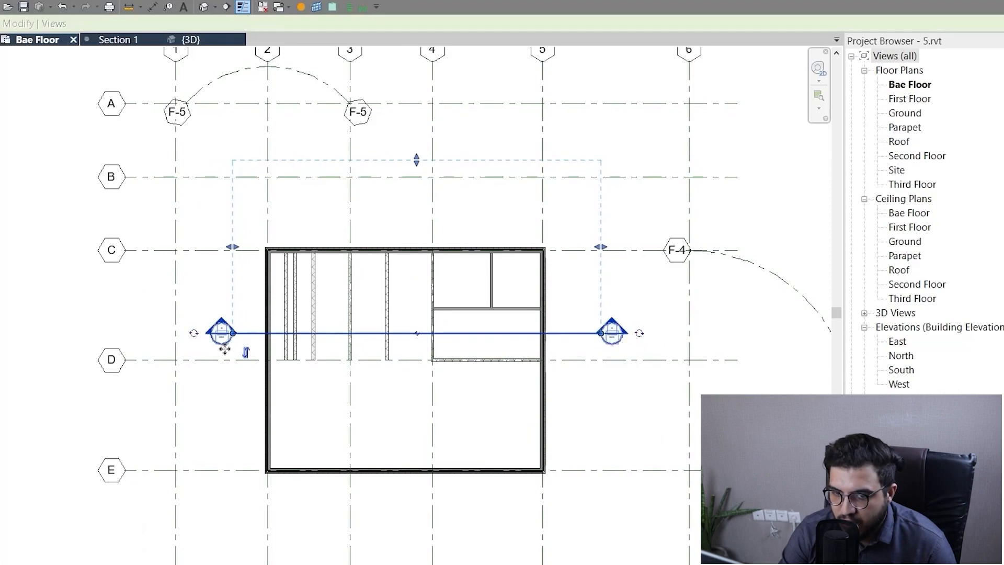
{"action": "left_click", "coordinate": [246, 354]}
{"action": "scroll", "coordinate": [386, 439], "scroll_direction": "down", "scroll_amount": 4}
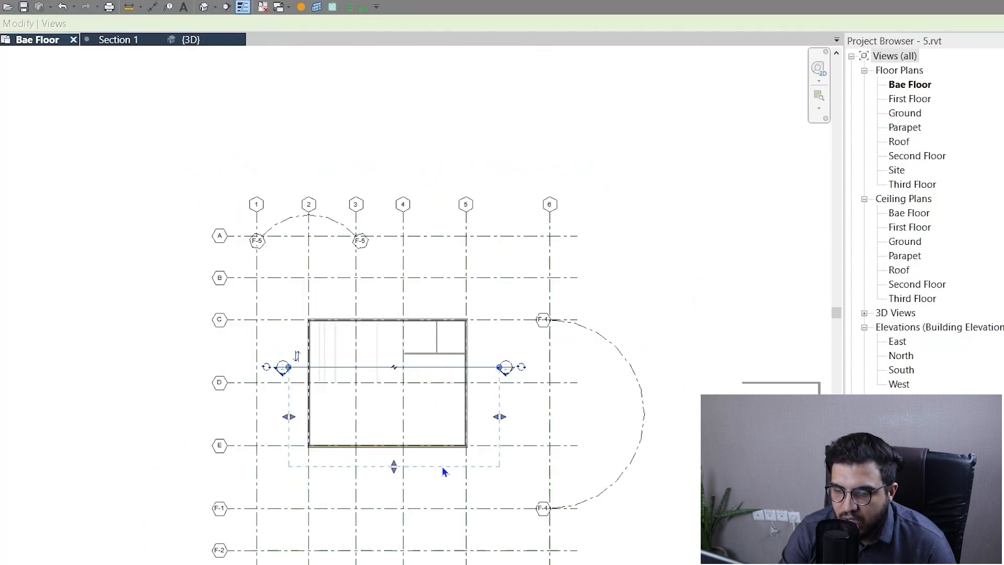
{"action": "scroll", "coordinate": [510, 435], "scroll_direction": "up", "scroll_amount": 2}
{"action": "scroll", "coordinate": [486, 478], "scroll_direction": "down", "scroll_amount": 2}
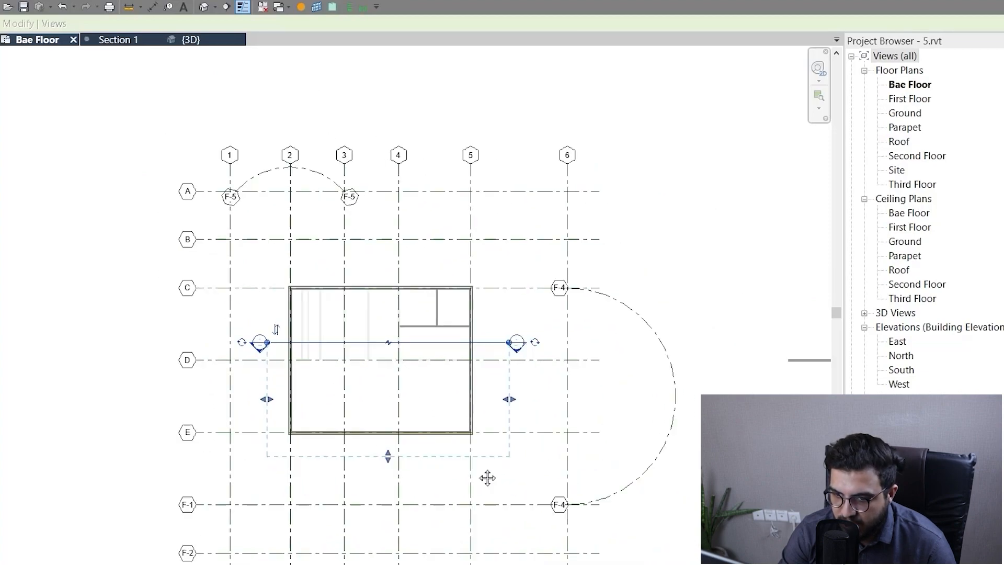
{"action": "scroll", "coordinate": [543, 389], "scroll_direction": "up", "scroll_amount": 4}
{"action": "scroll", "coordinate": [542, 388], "scroll_direction": "down", "scroll_amount": 3}
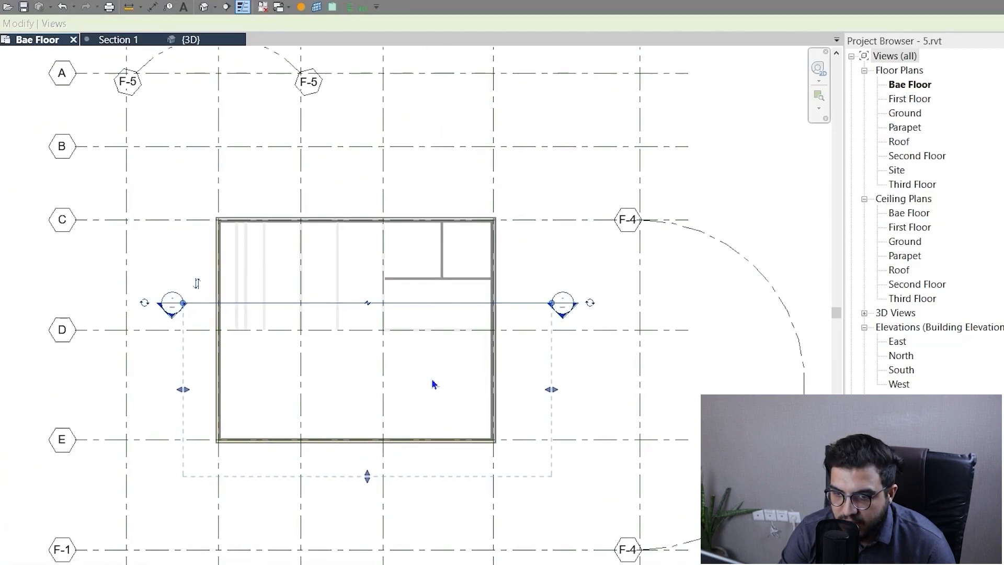
{"action": "left_click", "coordinate": [607, 369]}
Open Section 1 and examine how the building is shown from the flipped view direction.
{"action": "scroll", "coordinate": [544, 387], "scroll_direction": "down", "scroll_amount": 2}
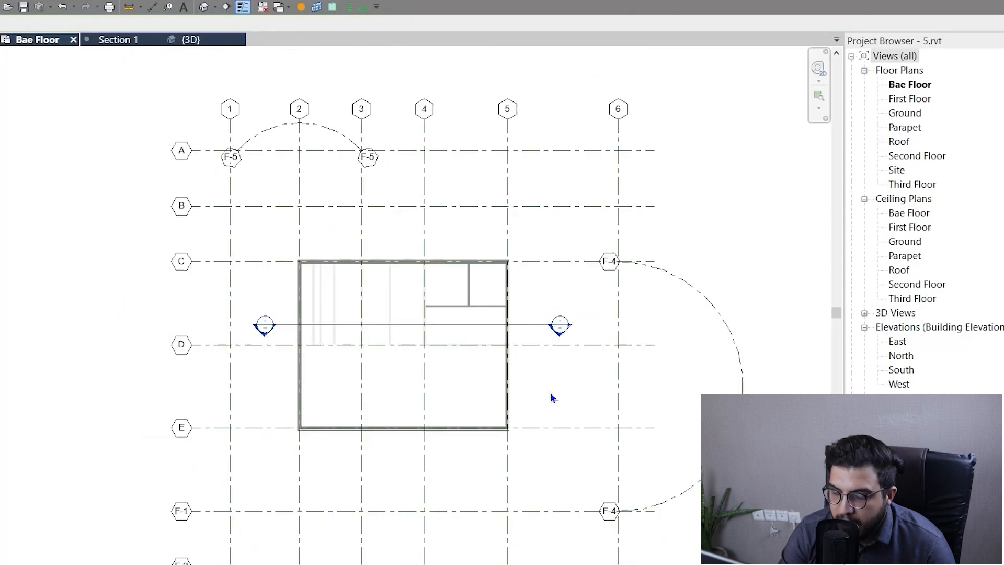
{"action": "middle_click_drag", "start_coordinate": [491, 435], "coordinate": [544, 414]}
{"action": "scroll", "coordinate": [469, 400], "scroll_direction": "up", "scroll_amount": 3}
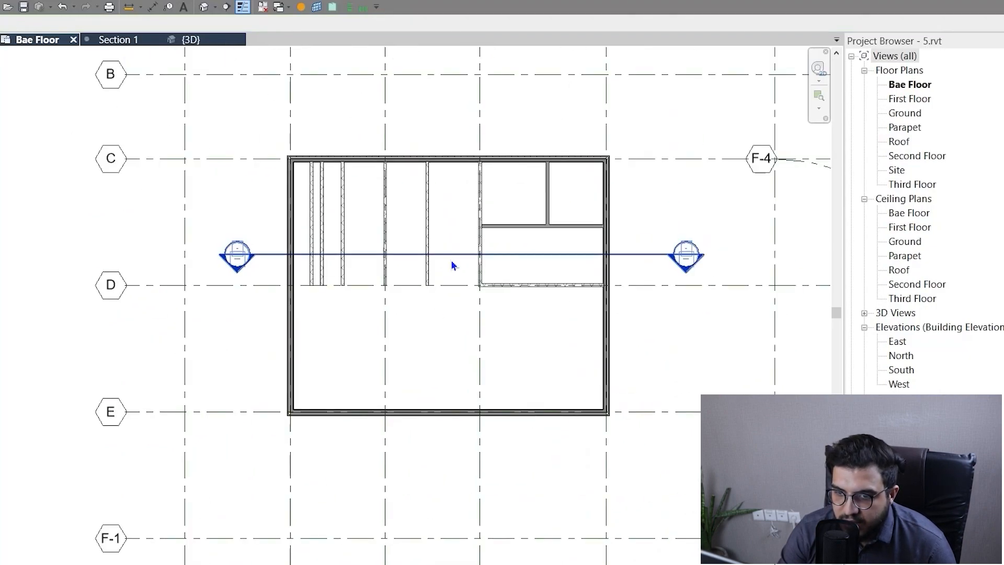
{"action": "left_click", "coordinate": [448, 256]}
{"action": "scroll", "coordinate": [529, 469], "scroll_direction": "down", "scroll_amount": 2}
{"action": "middle_click_drag", "start_coordinate": [529, 469], "coordinate": [479, 497]}
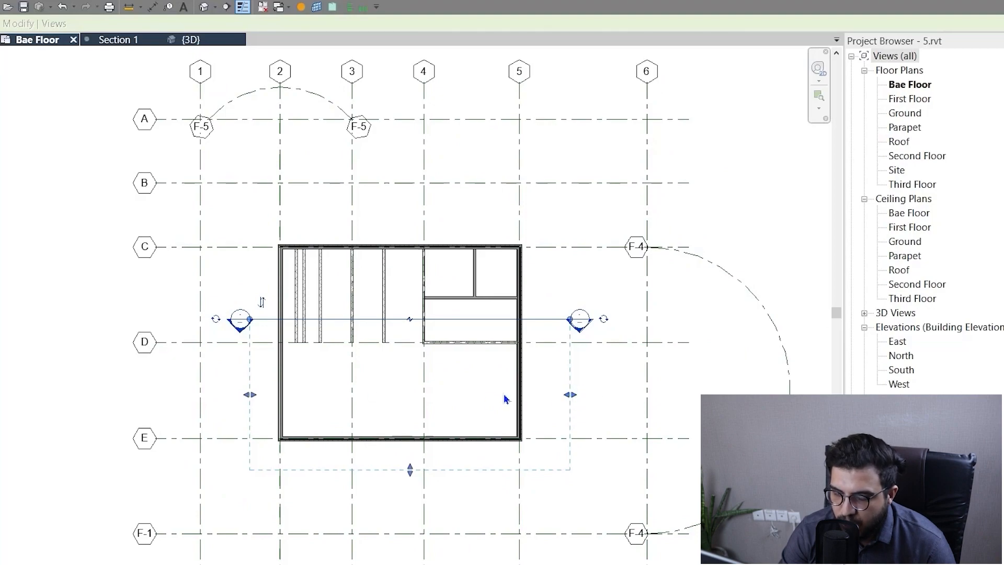
{"action": "left_click", "coordinate": [121, 40]}
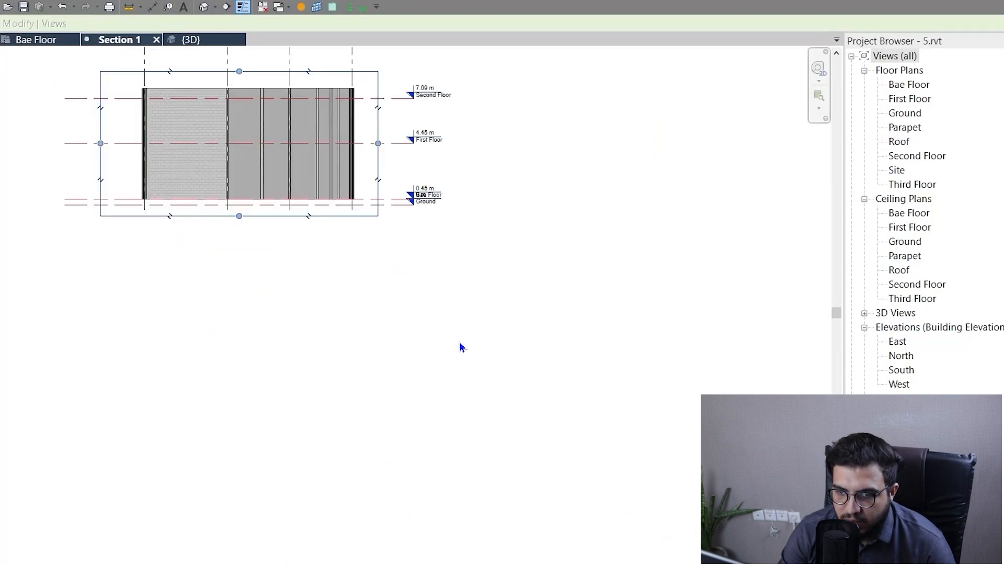
{"action": "scroll", "coordinate": [418, 336], "scroll_direction": "down", "scroll_amount": 2}
{"action": "middle_click_drag", "start_coordinate": [402, 333], "coordinate": [554, 446]}
{"action": "scroll", "coordinate": [509, 367], "scroll_direction": "up", "scroll_amount": 2}
{"action": "left_click", "coordinate": [215, 174]}
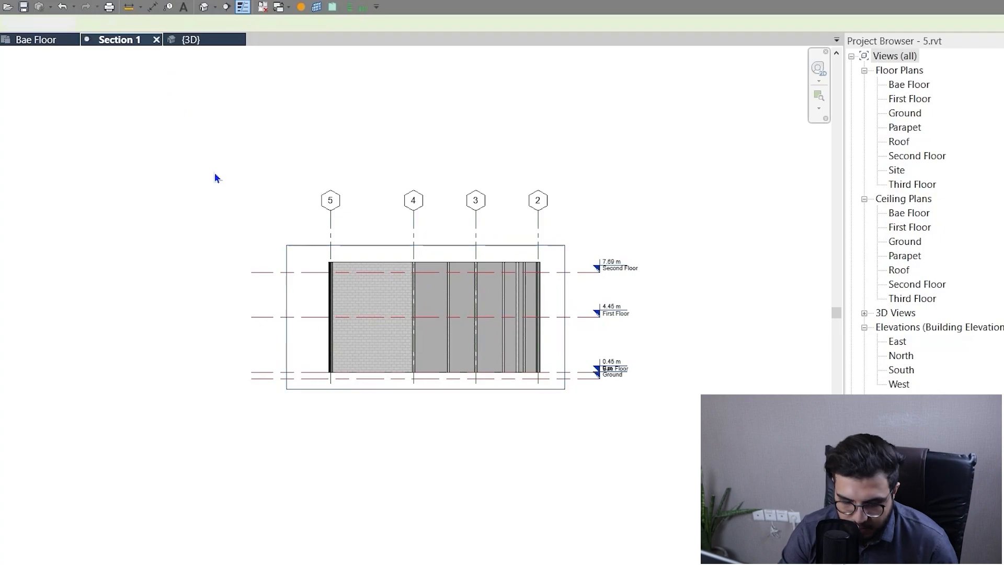
Tile the open views again and bring the whole Section 1 drawing into its pane.
{"action": "key", "text": "w"}
{"action": "key", "text": "t"}
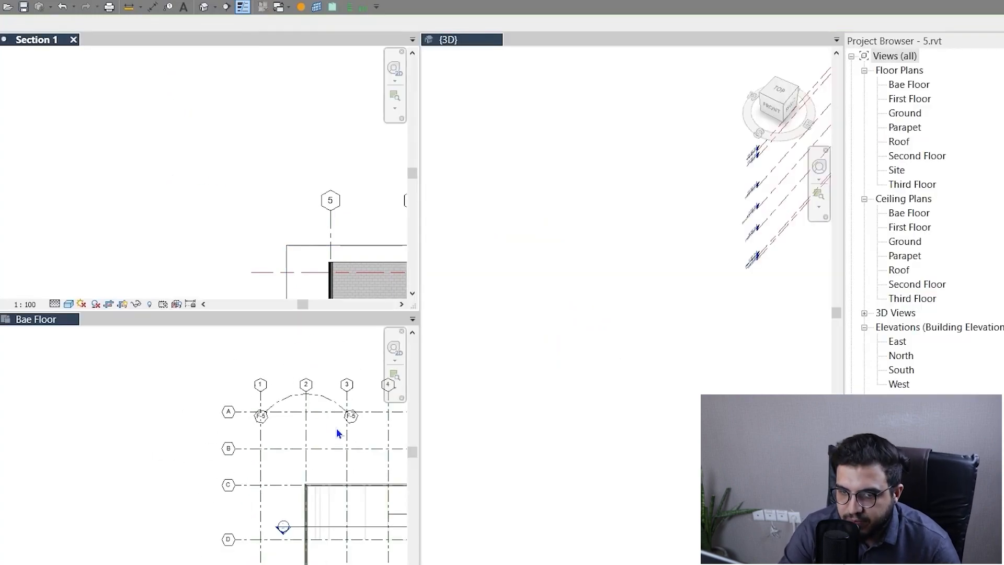
{"action": "scroll", "coordinate": [278, 183], "scroll_direction": "down", "scroll_amount": 2}
{"action": "middle_click_drag", "start_coordinate": [316, 234], "coordinate": [202, 173]}
{"action": "scroll", "coordinate": [274, 473], "scroll_direction": "down", "scroll_amount": 2}
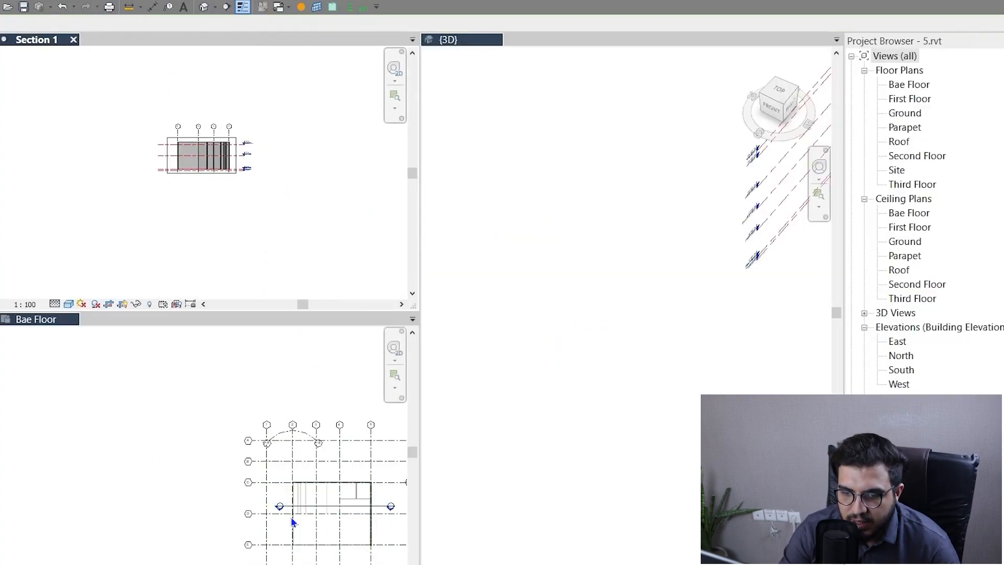
Select the section in the Bae Floor plan, narrow its crop extent to just past grid 4, and enlarge the cropped drawing in Section 1.
{"action": "middle_click_drag", "start_coordinate": [292, 521], "coordinate": [224, 506]}
{"action": "scroll", "coordinate": [190, 448], "scroll_direction": "up", "scroll_amount": 2}
{"action": "scroll", "coordinate": [334, 412], "scroll_direction": "up", "scroll_amount": 3}
{"action": "left_click", "coordinate": [335, 414]}
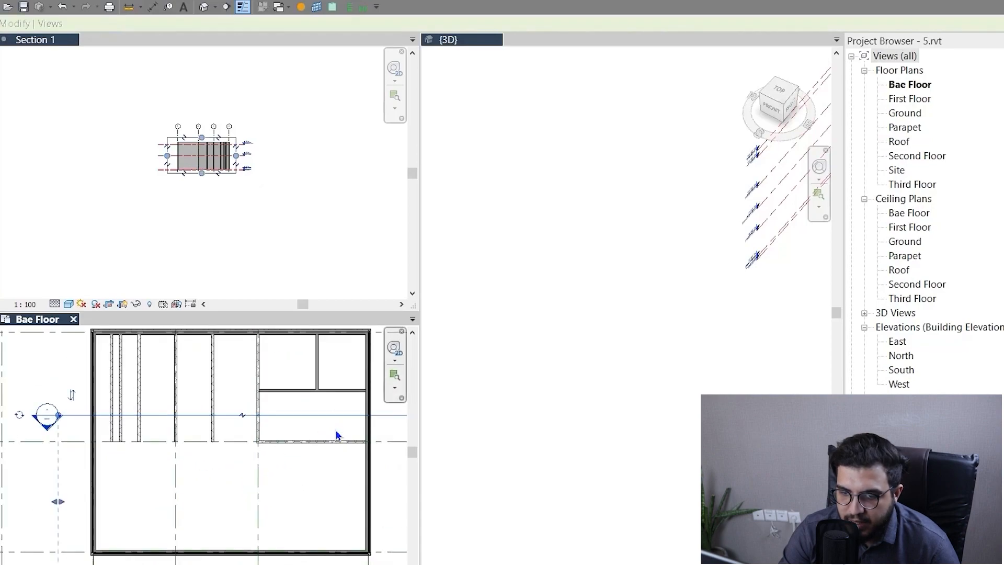
{"action": "scroll", "coordinate": [287, 495], "scroll_direction": "down", "scroll_amount": 2}
{"action": "middle_click_drag", "start_coordinate": [287, 496], "coordinate": [291, 497]}
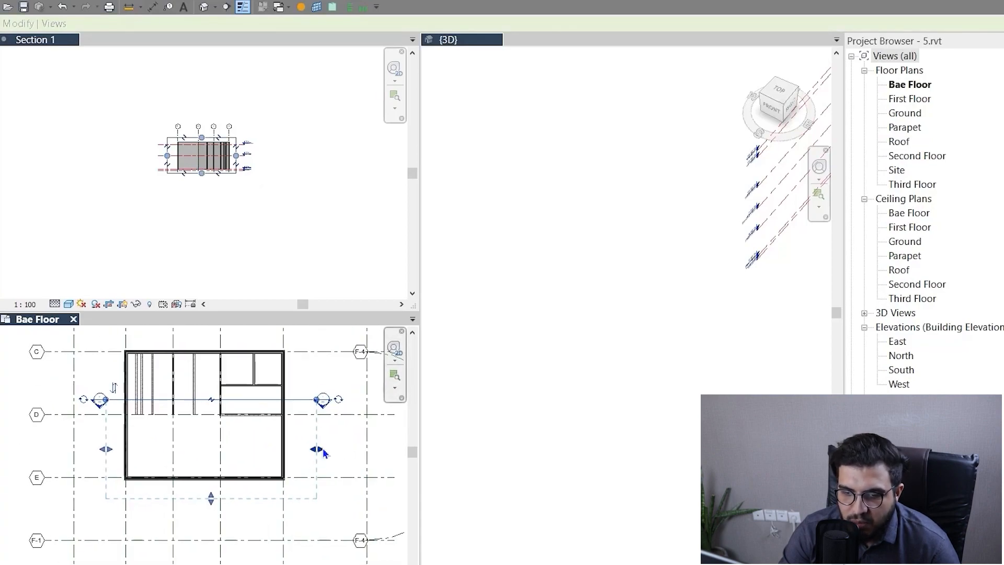
{"action": "left_click_drag", "start_coordinate": [318, 449], "coordinate": [235, 465]}
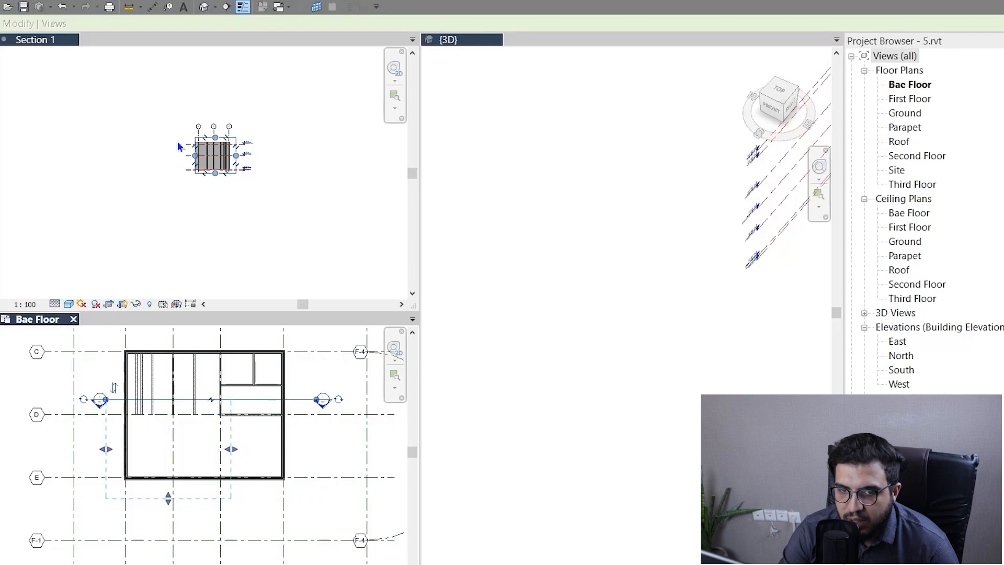
{"action": "scroll", "coordinate": [180, 147], "scroll_direction": "up", "scroll_amount": 4}
{"action": "scroll", "coordinate": [245, 202], "scroll_direction": "down", "scroll_amount": 1}
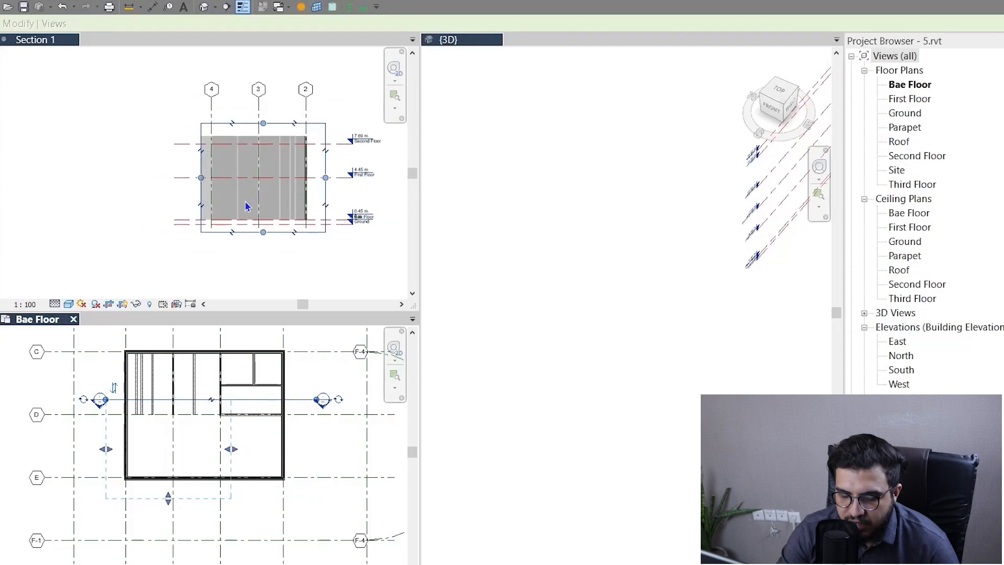
Shorten the section line in the Bae Floor plan so its head sits at the edge of the narrowed crop extent.
{"action": "scroll", "coordinate": [335, 399], "scroll_direction": "up", "scroll_amount": 3}
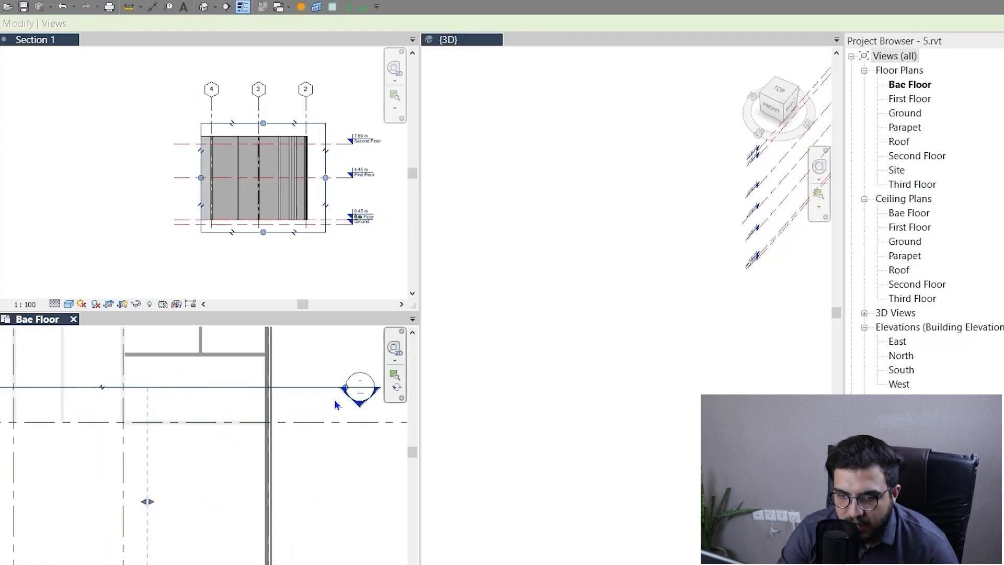
{"action": "scroll", "coordinate": [347, 392], "scroll_direction": "down", "scroll_amount": 3}
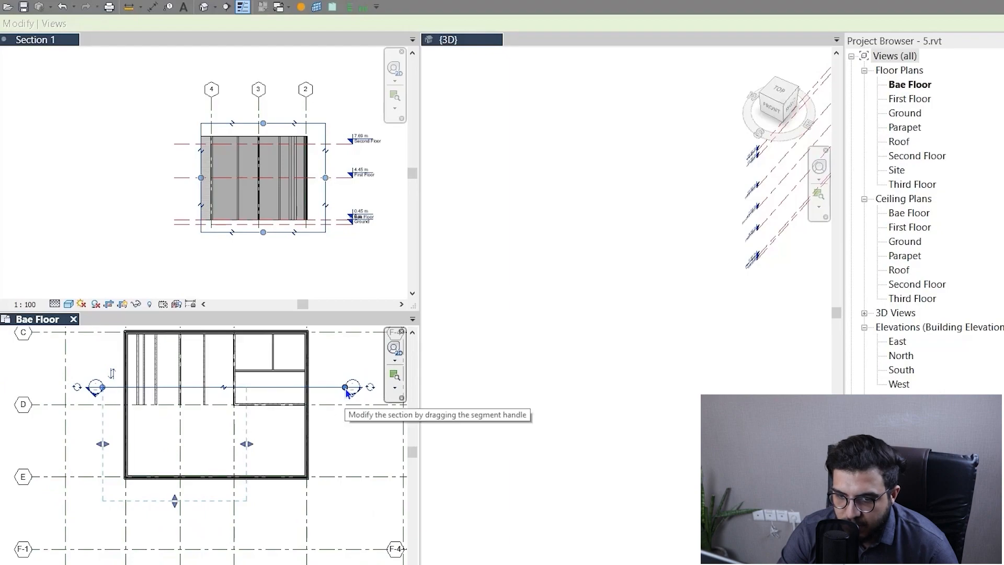
{"action": "left_click_drag", "start_coordinate": [345, 387], "coordinate": [259, 387]}
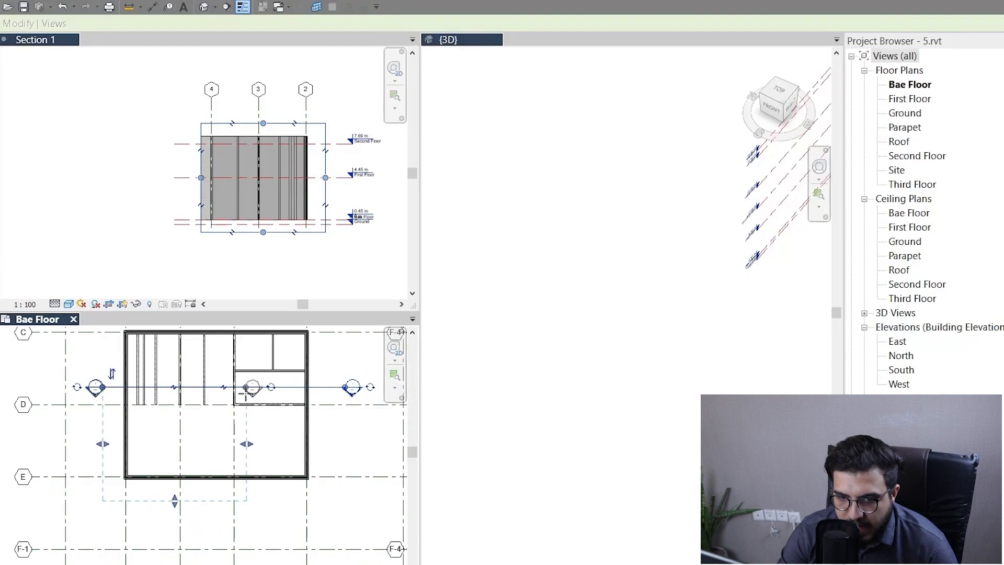
{"action": "left_click", "coordinate": [348, 454]}
{"action": "scroll", "coordinate": [349, 447], "scroll_direction": "down", "scroll_amount": 2}
{"action": "middle_click_drag", "start_coordinate": [361, 448], "coordinate": [314, 456]}
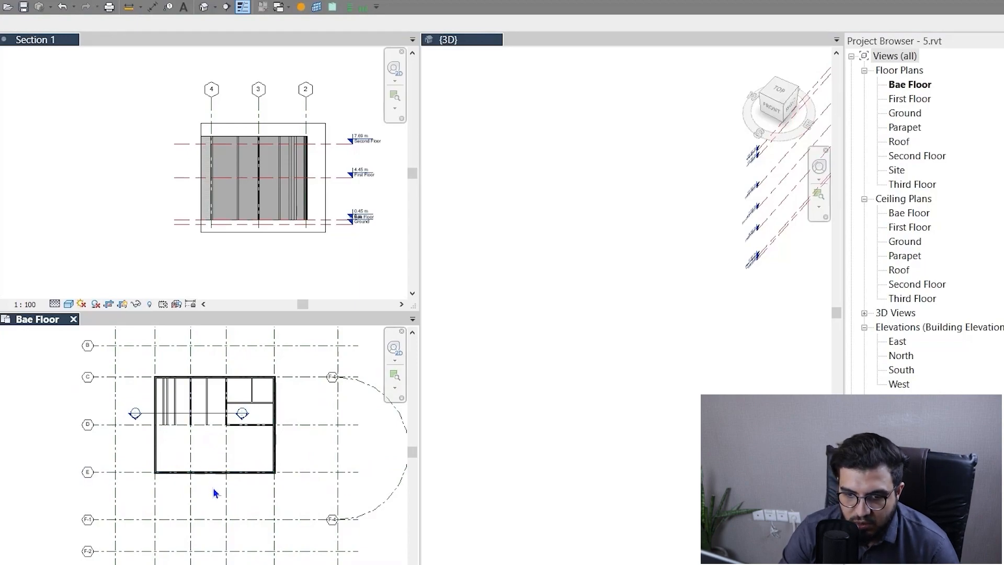
{"action": "scroll", "coordinate": [269, 413], "scroll_direction": "up", "scroll_amount": 5}
{"action": "scroll", "coordinate": [236, 437], "scroll_direction": "down", "scroll_amount": 3}
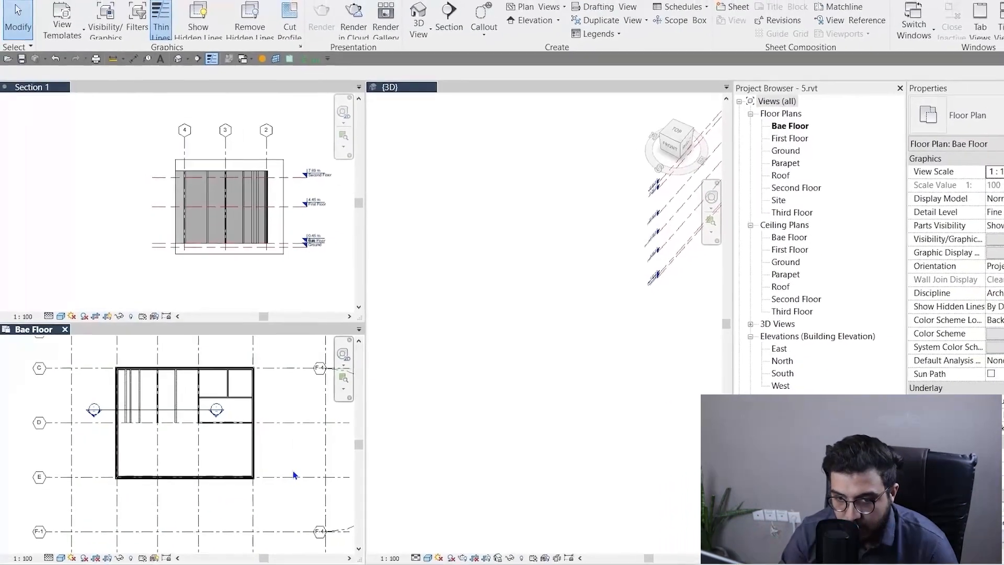
Open the type properties of the Building Section and review its callout tag, section tag and reference label settings.
{"action": "scroll", "coordinate": [292, 413], "scroll_direction": "up", "scroll_amount": 5}
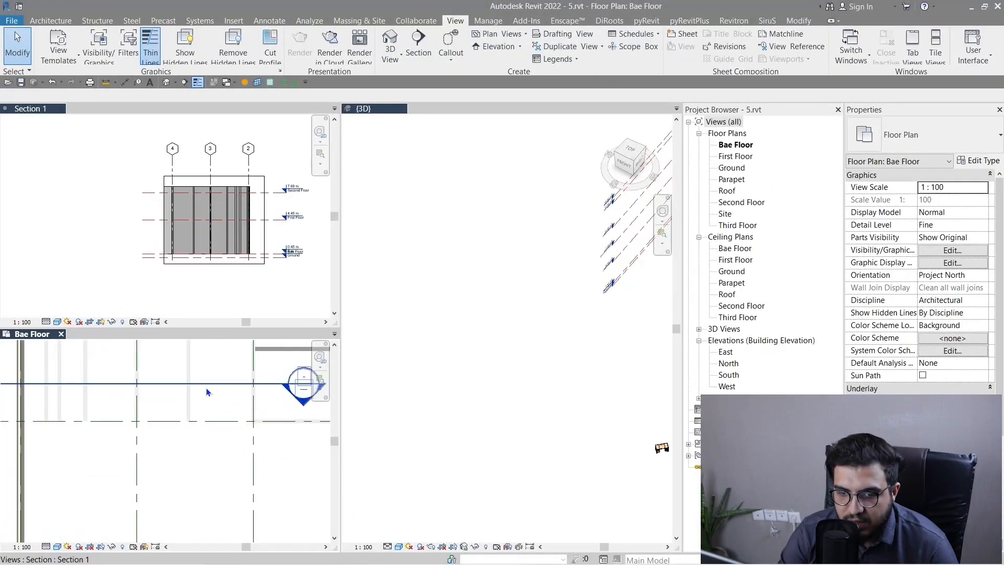
{"action": "left_click", "coordinate": [207, 385]}
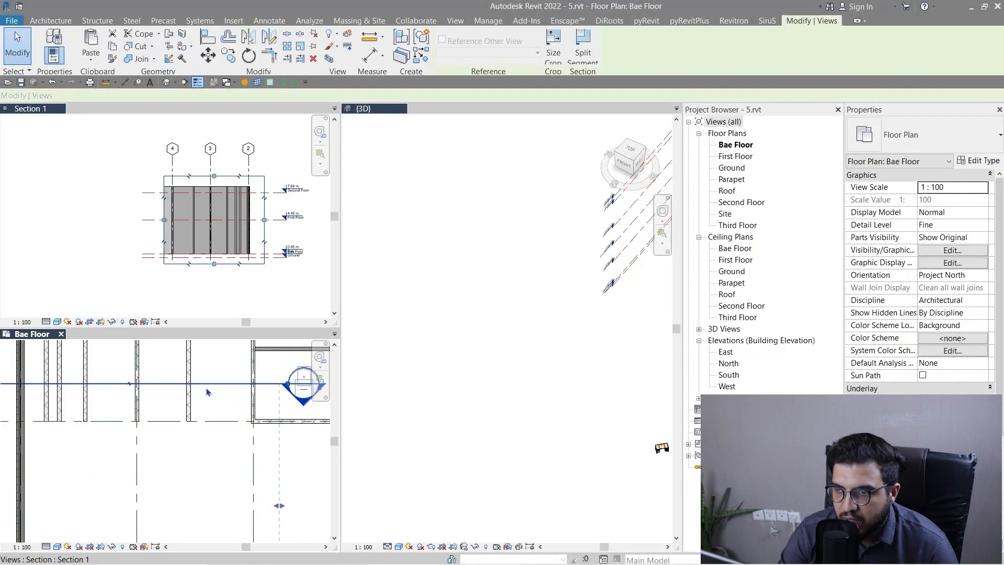
{"action": "left_click", "coordinate": [970, 161]}
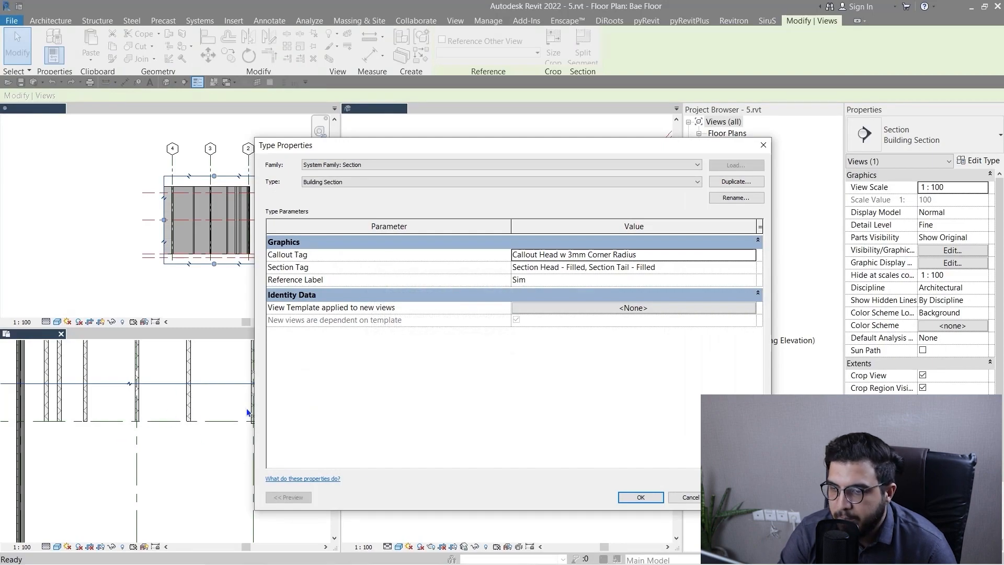
{"action": "left_click", "coordinate": [640, 497]}
{"action": "left_click", "coordinate": [208, 514]}
{"action": "scroll", "coordinate": [208, 500], "scroll_direction": "down", "scroll_amount": 4}
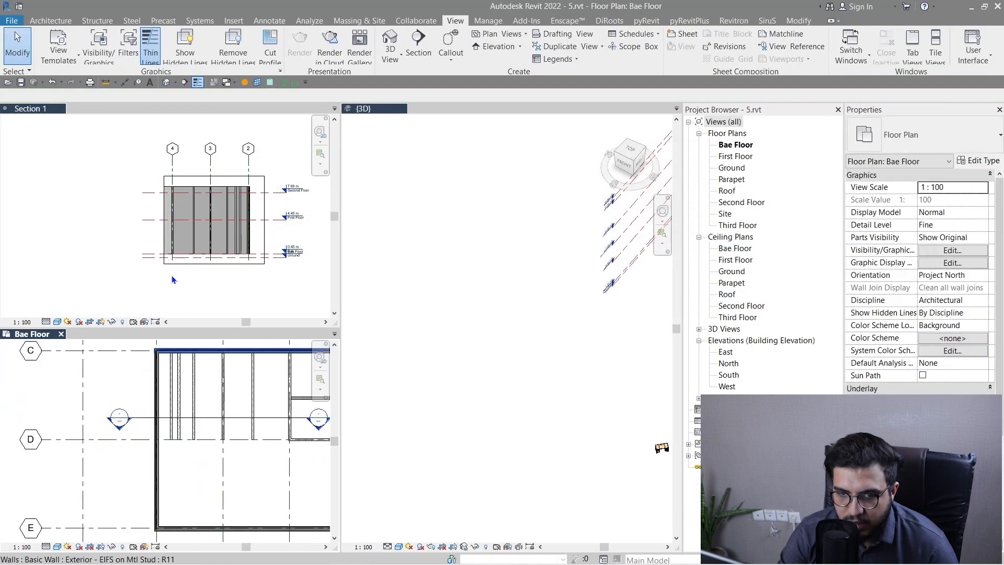
{"action": "scroll", "coordinate": [164, 290], "scroll_direction": "down", "scroll_amount": 2}
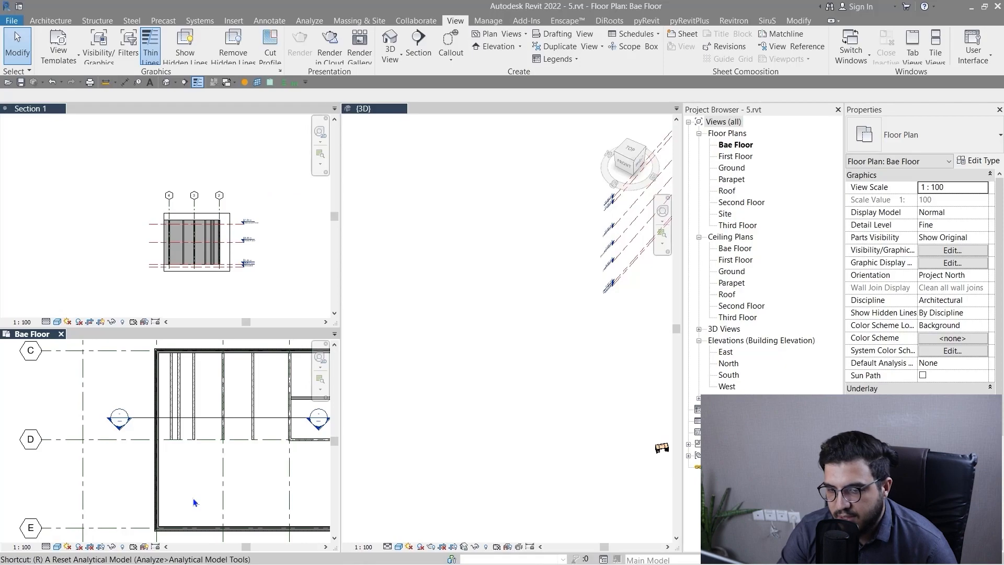
Switch the tiled views back to tabs and frame the building with its shortened section line in the Bae Floor plan.
{"action": "key", "text": "t"}
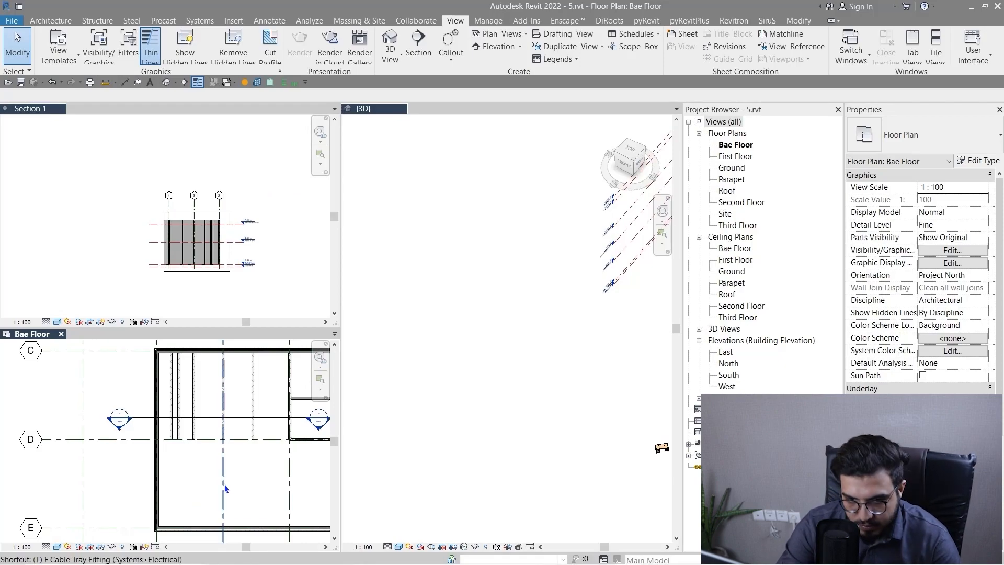
{"action": "key", "text": "w"}
{"action": "scroll", "coordinate": [553, 364], "scroll_direction": "down", "scroll_amount": 1}
{"action": "middle_click_drag", "start_coordinate": [417, 351], "coordinate": [426, 415]}
{"action": "scroll", "coordinate": [366, 320], "scroll_direction": "up", "scroll_amount": 2}
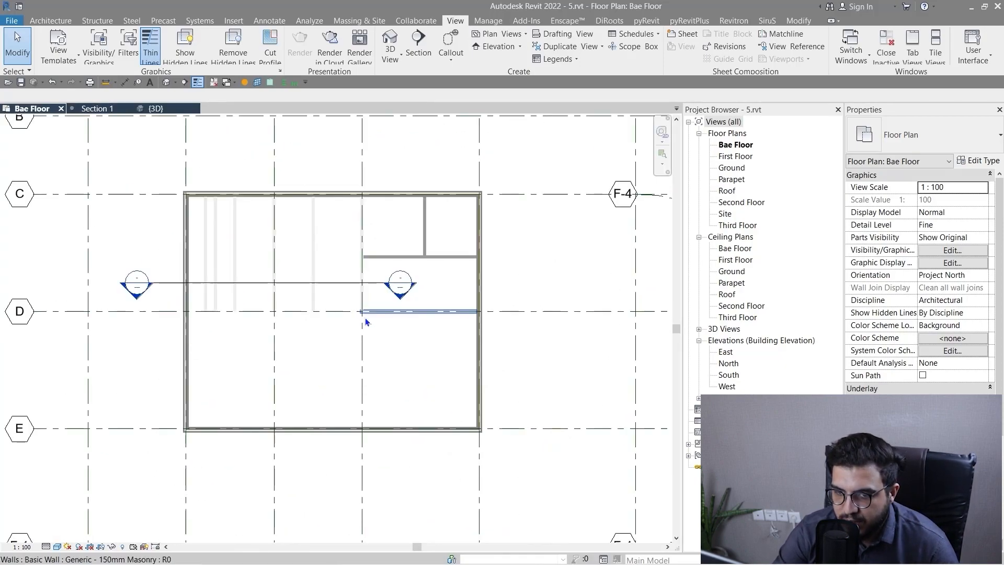
Select the section line and examine its width and depth extents across the building plan.
{"action": "left_click", "coordinate": [334, 281]}
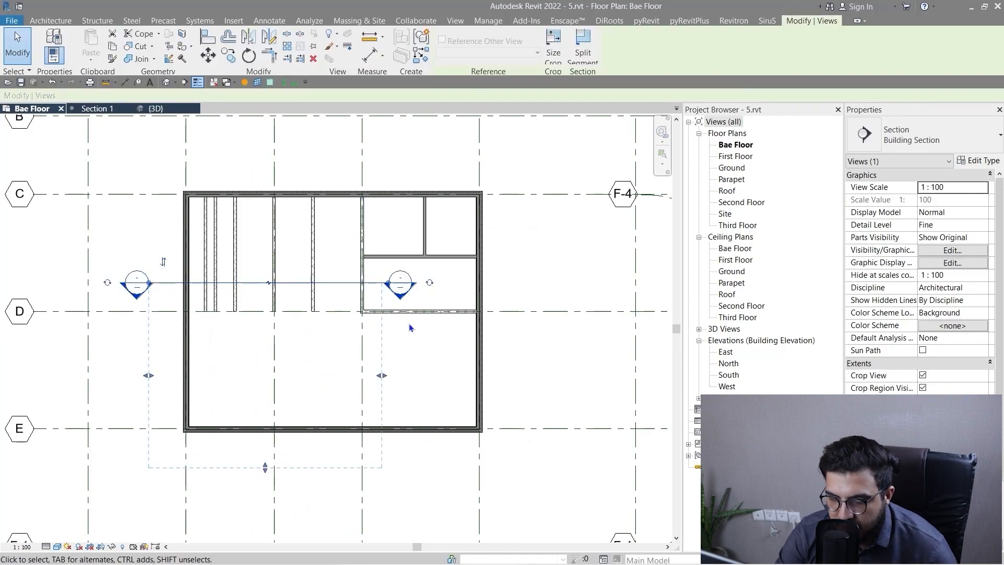
{"action": "scroll", "coordinate": [410, 327], "scroll_direction": "down", "scroll_amount": 2}
{"action": "middle_click_drag", "start_coordinate": [456, 346], "coordinate": [356, 385]}
{"action": "scroll", "coordinate": [384, 425], "scroll_direction": "down", "scroll_amount": 1}
{"action": "middle_click_drag", "start_coordinate": [440, 436], "coordinate": [403, 338]}
{"action": "left_click", "coordinate": [509, 413]}
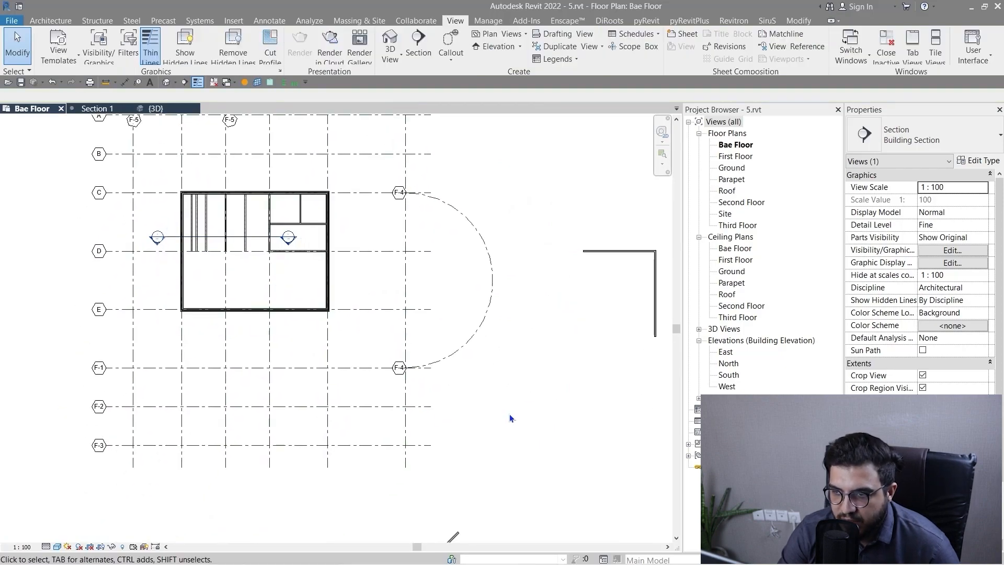
Try a wall from open space above the L-shaped wall, testing the midpoint and endpoint snaps on its horizontal leg.
{"action": "middle_click_drag", "start_coordinate": [646, 333], "coordinate": [415, 352]}
{"action": "scroll", "coordinate": [424, 319], "scroll_direction": "up", "scroll_amount": 3}
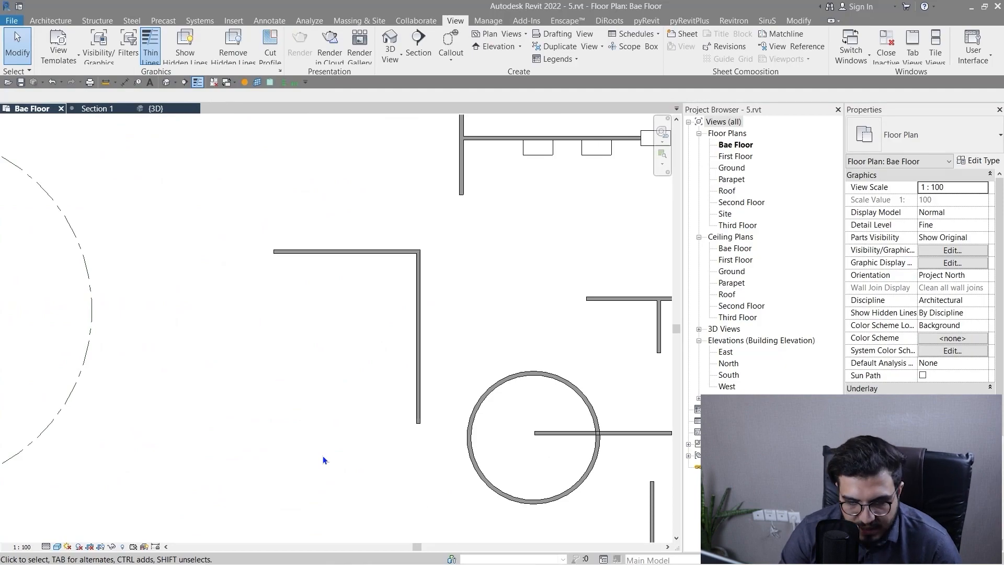
{"action": "scroll", "coordinate": [322, 456], "scroll_direction": "down", "scroll_amount": 2}
{"action": "middle_click_drag", "start_coordinate": [383, 465], "coordinate": [393, 491]}
{"action": "scroll", "coordinate": [320, 312], "scroll_direction": "up", "scroll_amount": 2}
{"action": "middle_click_drag", "start_coordinate": [360, 381], "coordinate": [359, 446]}
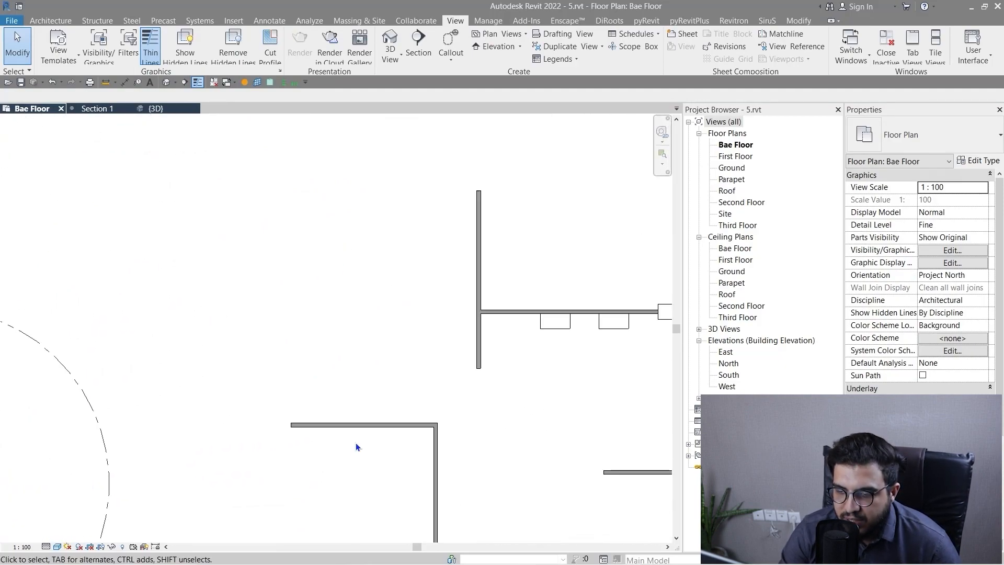
{"action": "key", "text": "w"}
{"action": "key", "text": "a"}
{"action": "scroll", "coordinate": [354, 448], "scroll_direction": "up", "scroll_amount": 2}
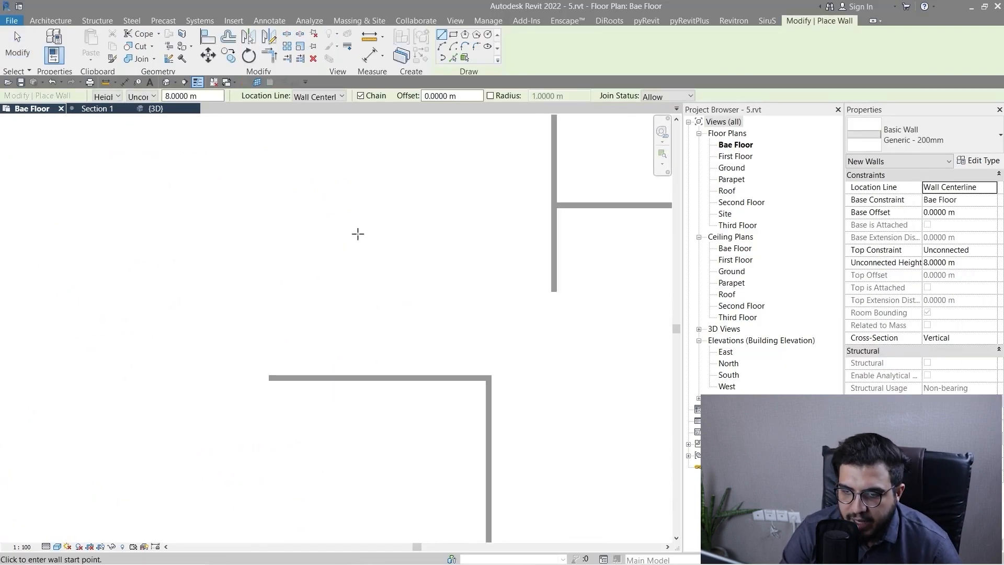
{"action": "left_click", "coordinate": [359, 212]}
{"action": "scroll", "coordinate": [355, 387], "scroll_direction": "up", "scroll_amount": 2}
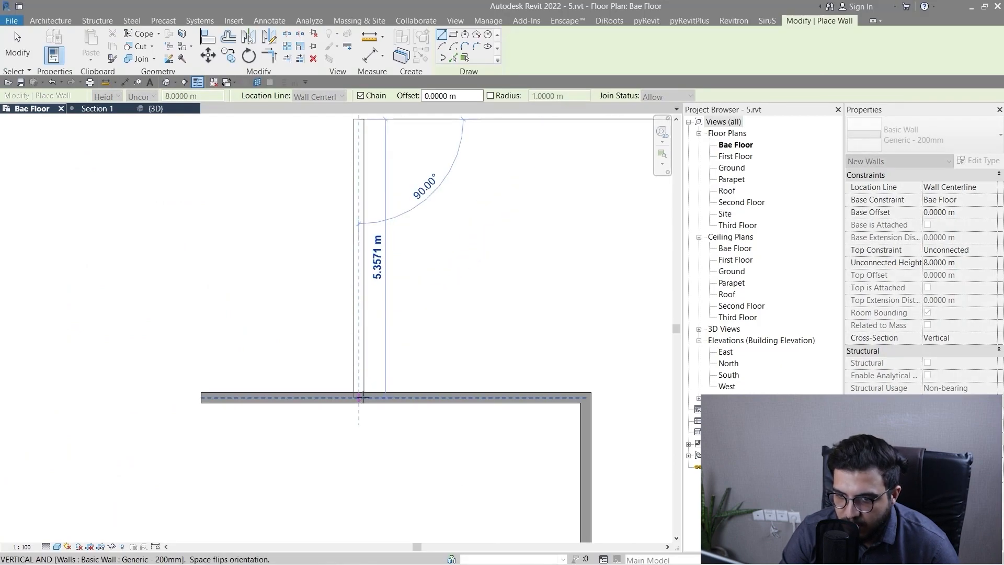
{"action": "scroll", "coordinate": [358, 397], "scroll_direction": "up", "scroll_amount": 1}
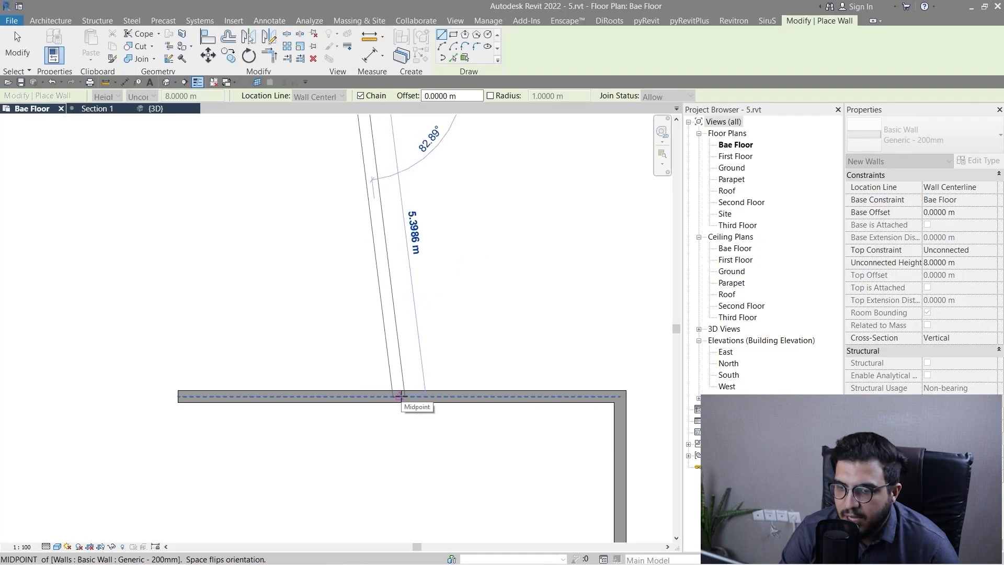
{"action": "scroll", "coordinate": [399, 396], "scroll_direction": "down", "scroll_amount": 2}
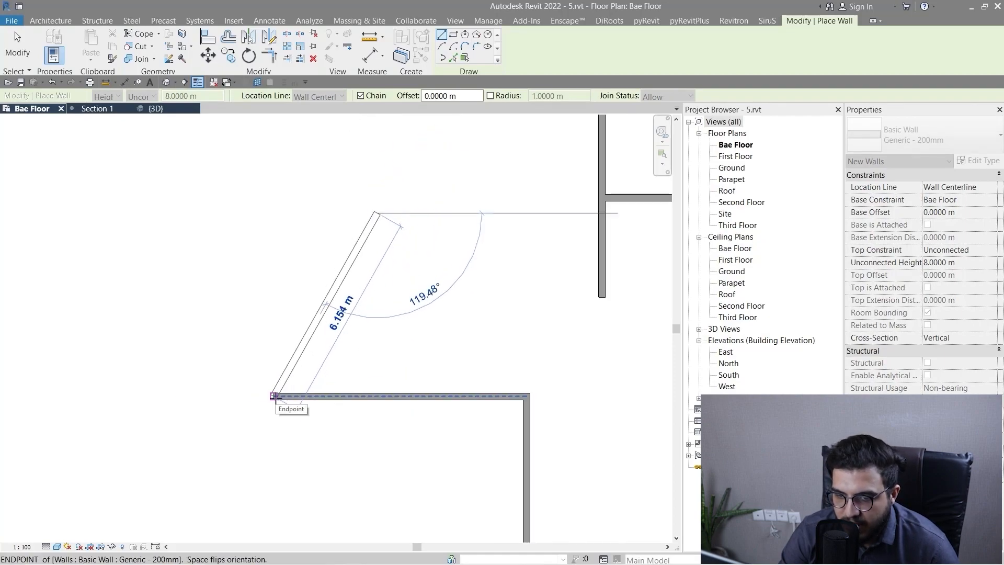
{"action": "scroll", "coordinate": [311, 442], "scroll_direction": "down", "scroll_amount": 2}
{"action": "key", "text": "Escape"}
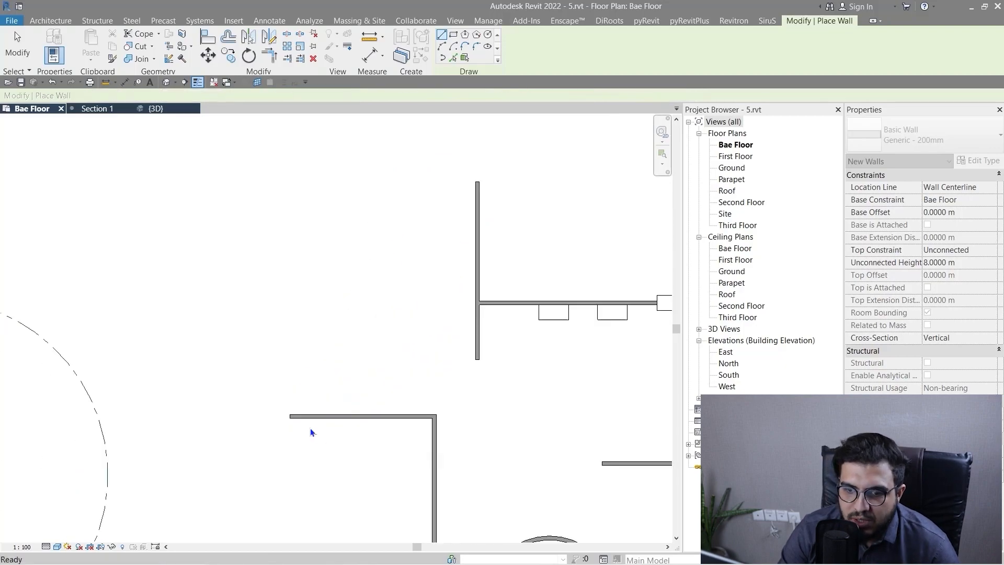
Delete the straight horizontal wall that runs from the middle of the circular wall out past its edge.
{"action": "scroll", "coordinate": [309, 427], "scroll_direction": "down", "scroll_amount": 2}
{"action": "key", "text": "Escape"}
{"action": "scroll", "coordinate": [478, 303], "scroll_direction": "up", "scroll_amount": 5}
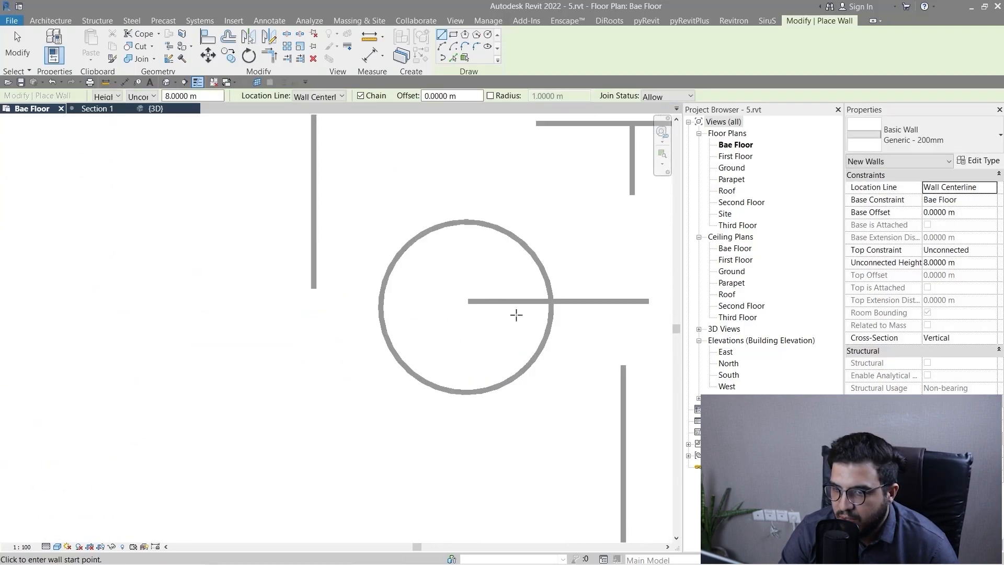
{"action": "left_click", "coordinate": [478, 296]}
{"action": "key", "text": "Delete"}
{"action": "scroll", "coordinate": [471, 335], "scroll_direction": "down", "scroll_amount": 3}
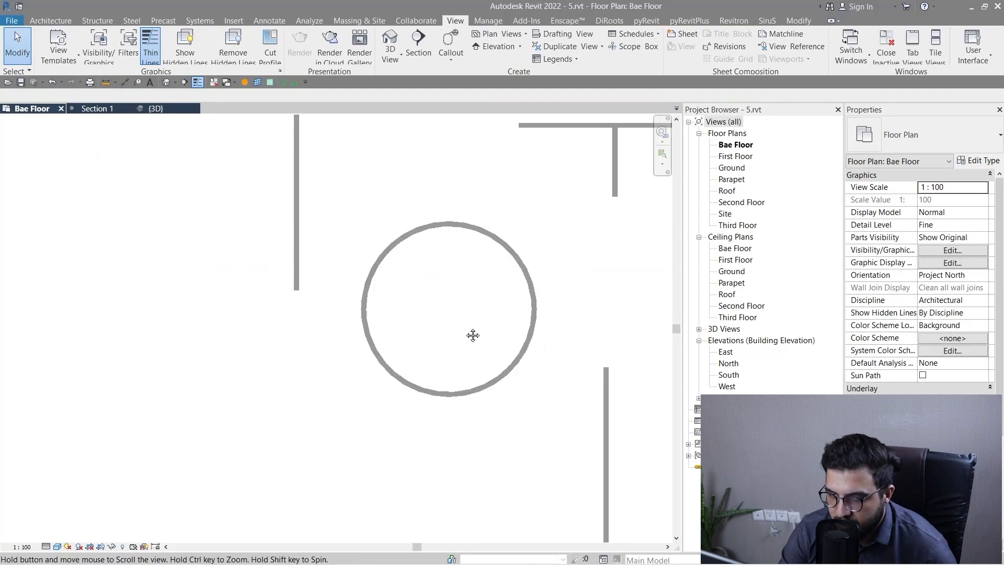
{"action": "key", "text": "w"}
{"action": "key", "text": "a"}
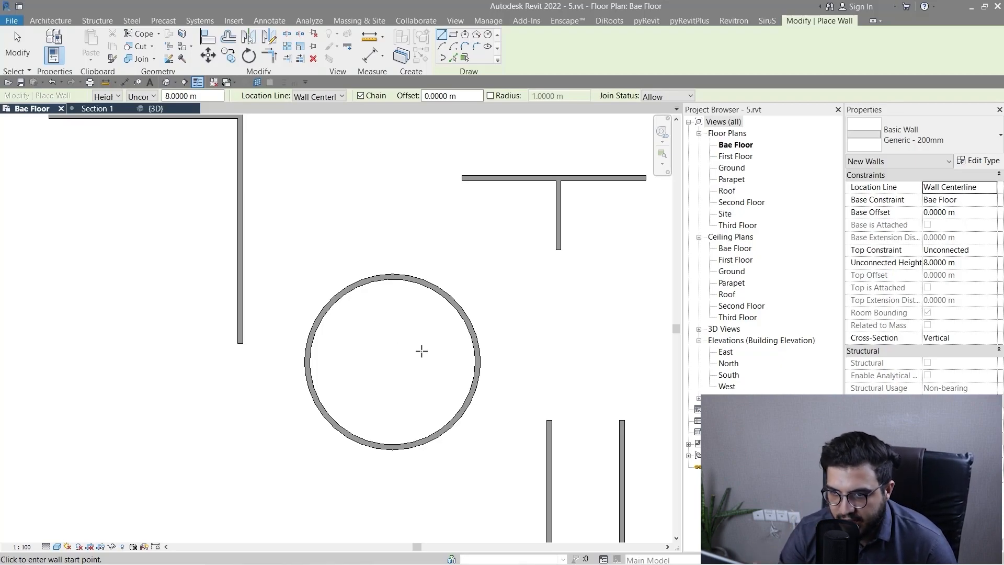
{"action": "scroll", "coordinate": [413, 351], "scroll_direction": "down", "scroll_amount": 3}
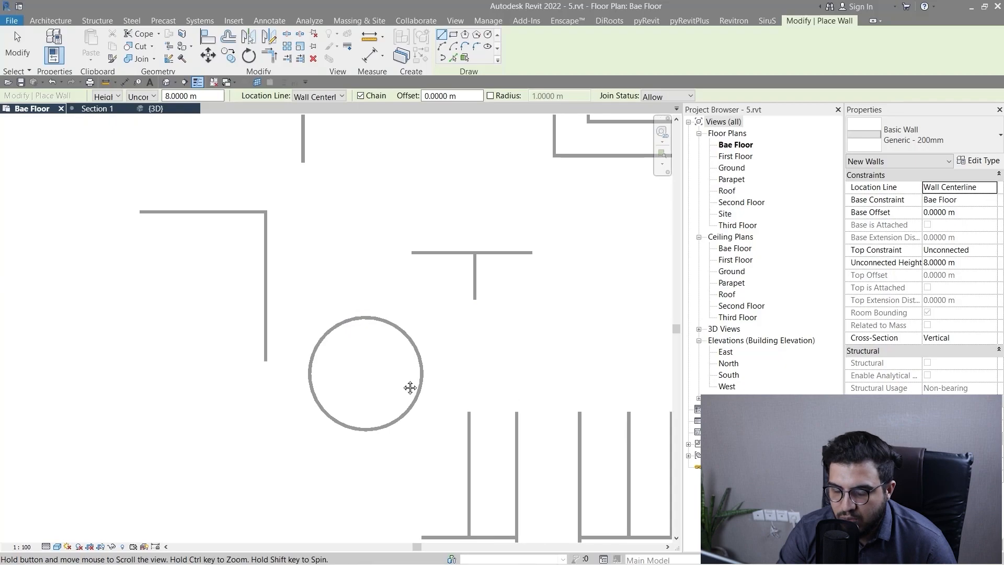
{"action": "scroll", "coordinate": [397, 371], "scroll_direction": "up", "scroll_amount": 3}
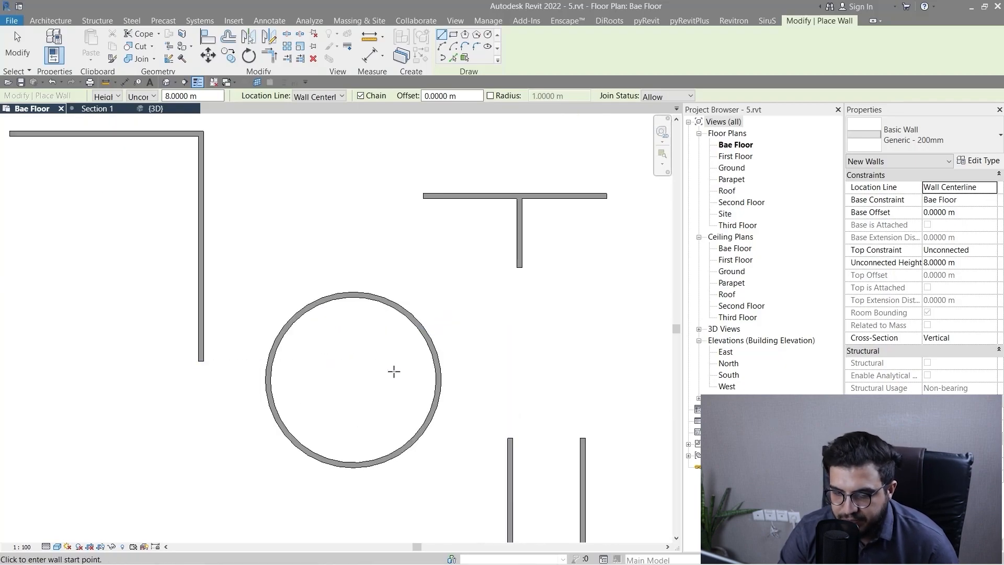
{"action": "key", "text": "Escape"}
{"action": "key", "text": "Escape"}
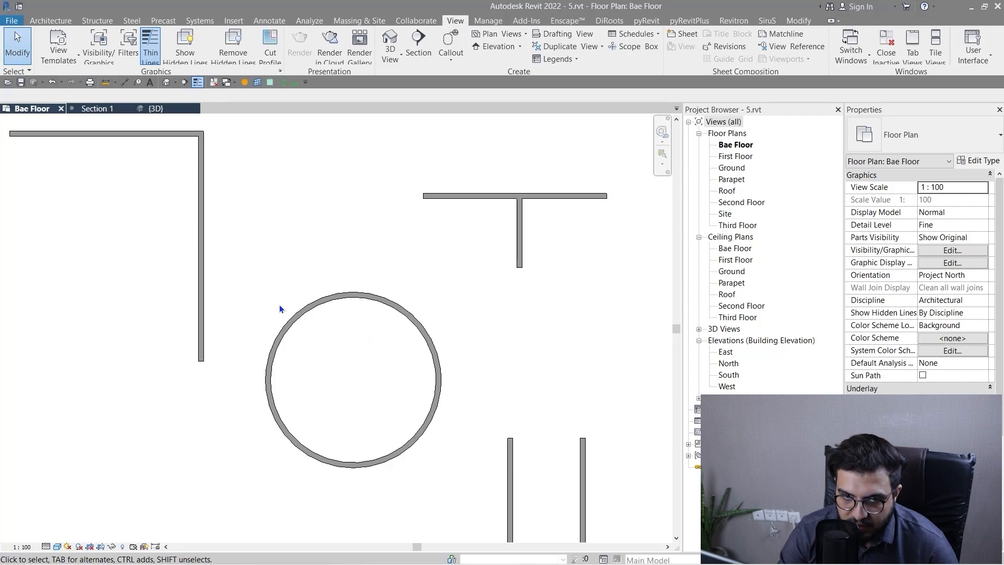
Begin placing a Generic - 200mm wall at the circular wall in the Bae Floor plan.
{"action": "key", "text": "w"}
{"action": "key", "text": "a"}
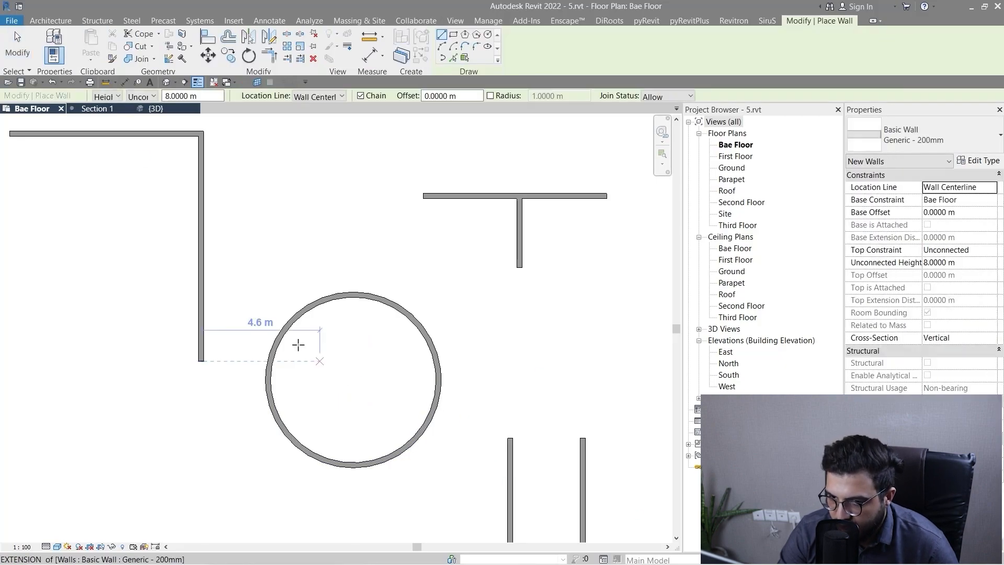
{"action": "middle_click_drag", "start_coordinate": [337, 384], "coordinate": [325, 415]}
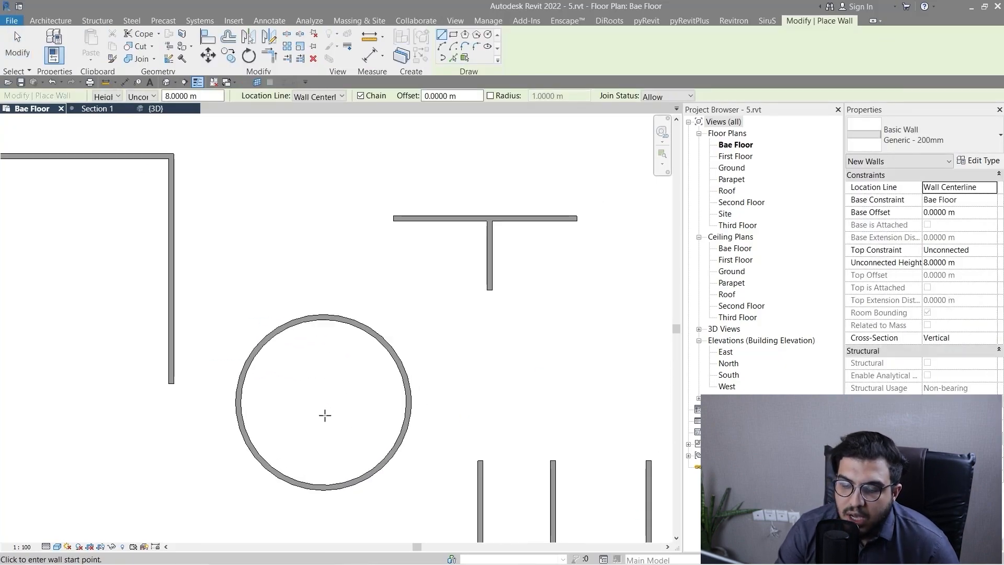
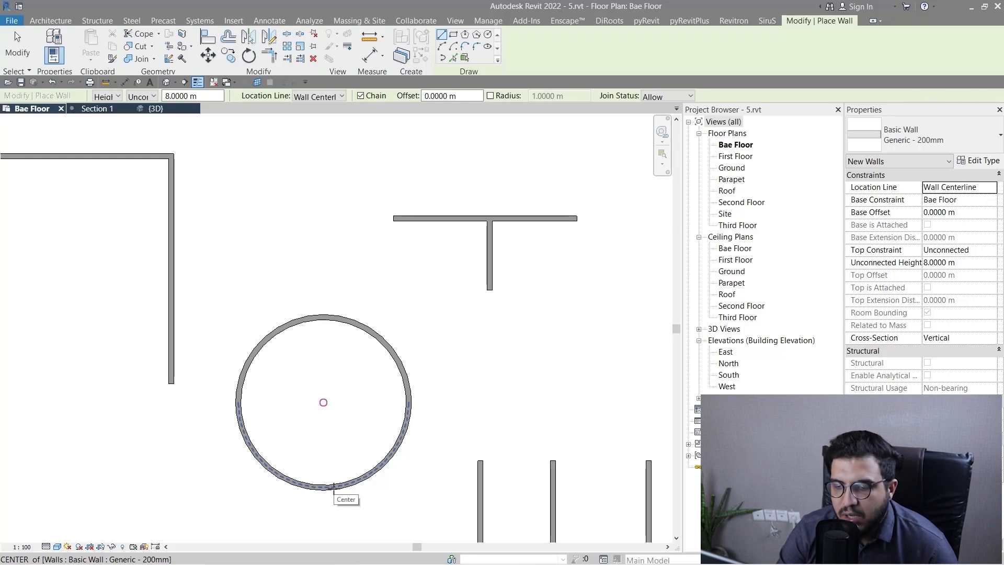
Try a horizontal wall about 3.3 m long from the circular wall's centre snap to its edge, then delete that wall.
{"action": "left_click", "coordinate": [333, 486]}
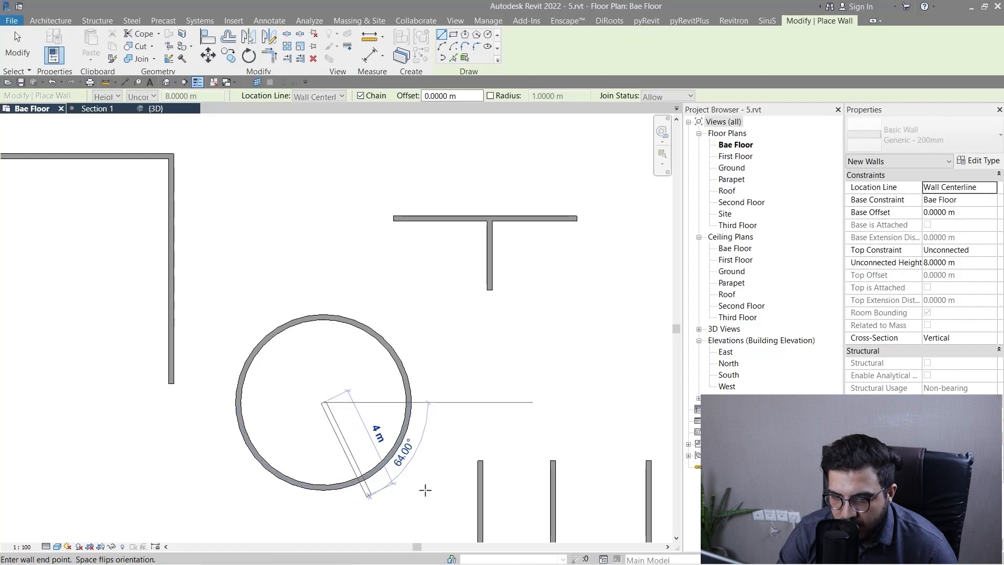
{"action": "scroll", "coordinate": [337, 442], "scroll_direction": "up", "scroll_amount": 3}
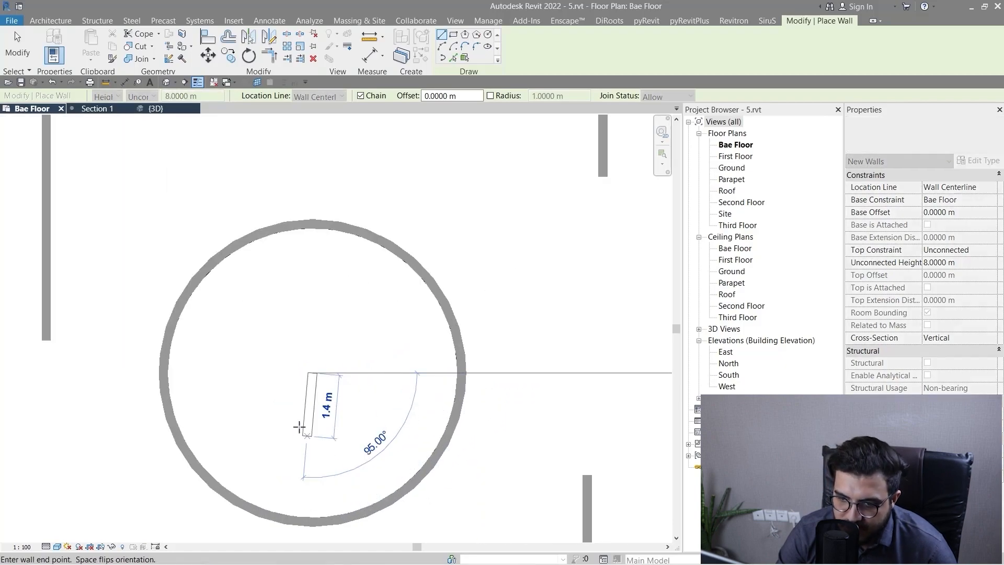
{"action": "scroll", "coordinate": [483, 374], "scroll_direction": "down", "scroll_amount": 3}
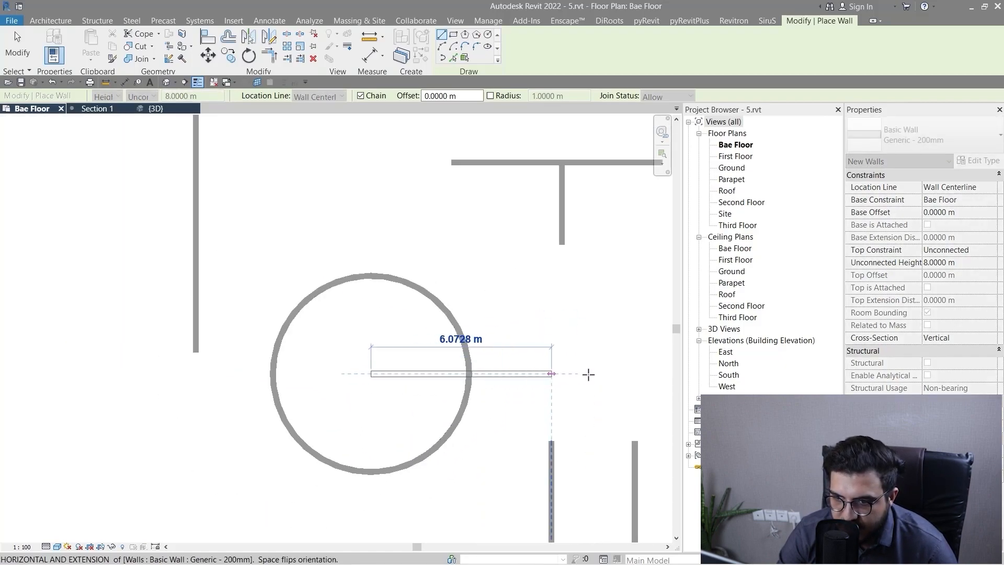
{"action": "left_click", "coordinate": [472, 374]}
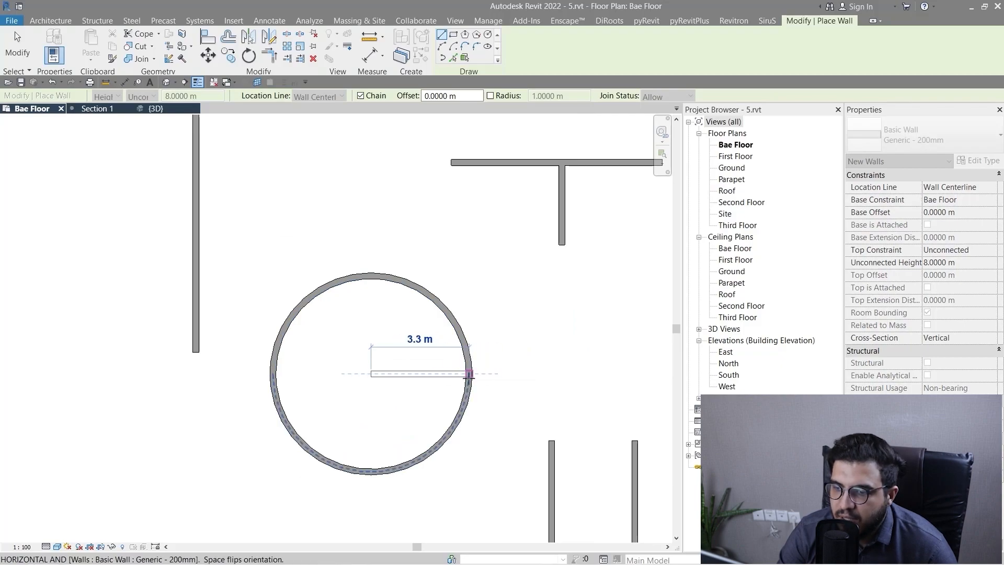
{"action": "key", "text": "Escape"}
{"action": "key", "text": "Escape"}
{"action": "left_click", "coordinate": [398, 389]}
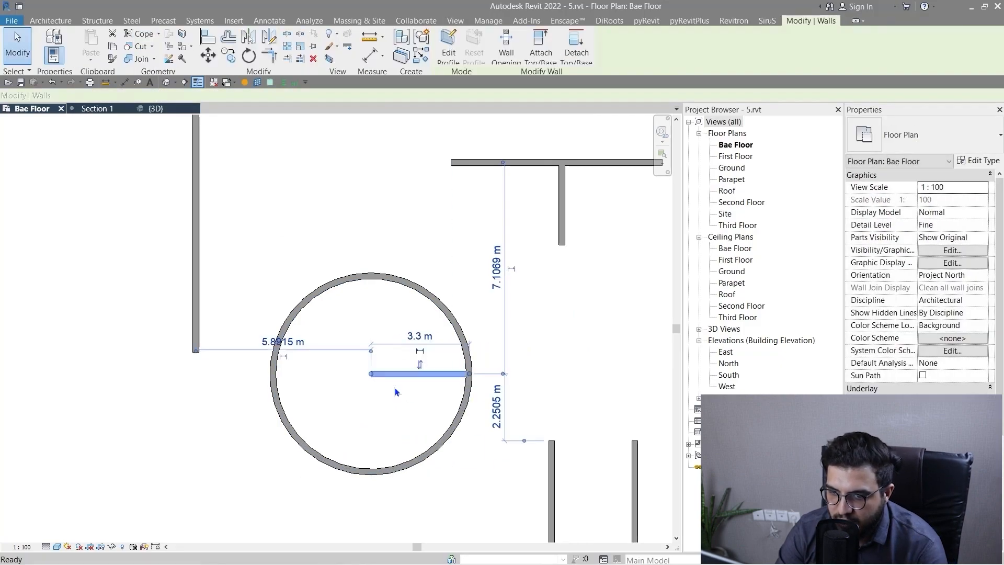
{"action": "key", "text": "Delete"}
Draw a Generic - 200mm wall from the circular wall's centre snap diagonally up and right to the circle's edge.
{"action": "key", "text": "w"}
{"action": "key", "text": "a"}
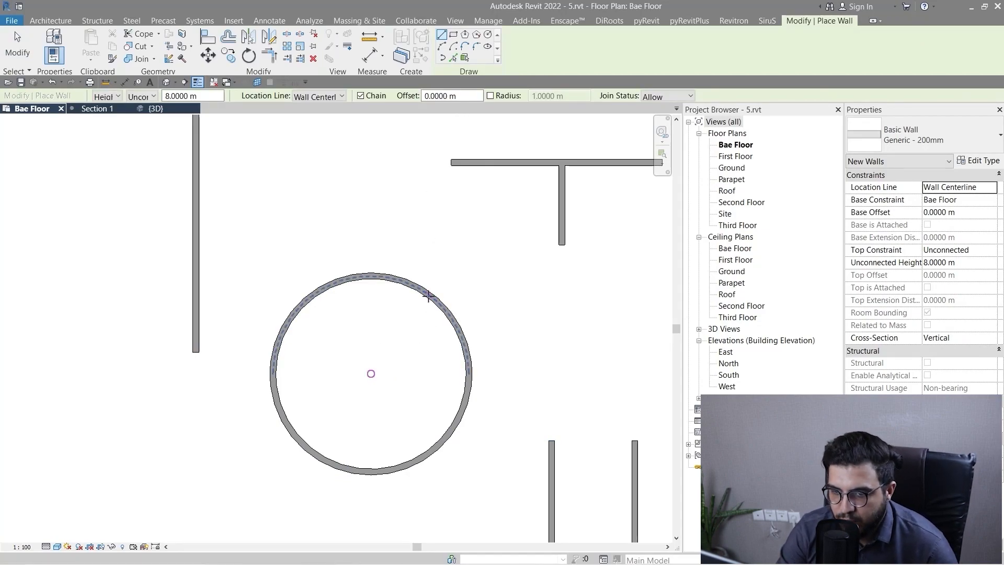
{"action": "left_click", "coordinate": [371, 373]}
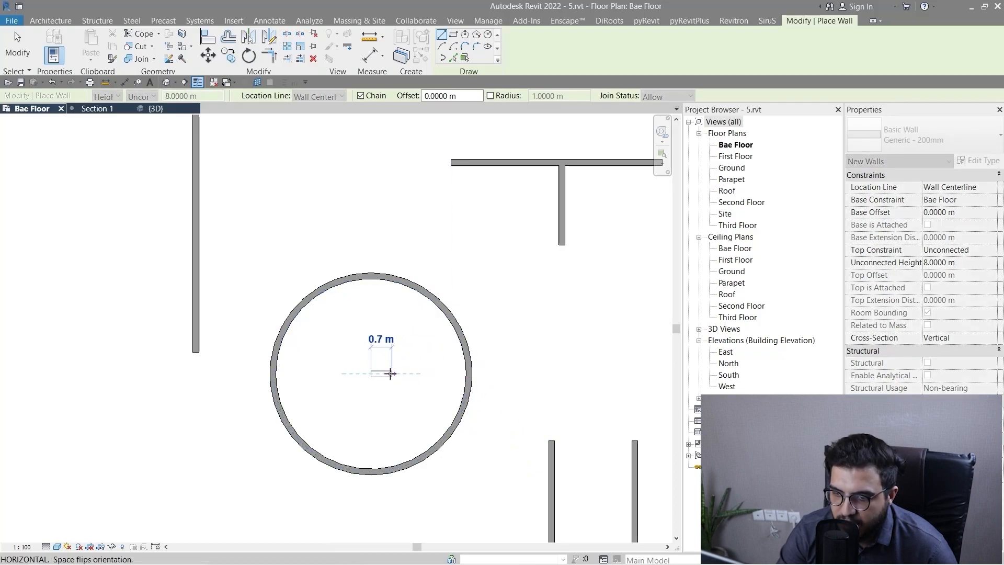
{"action": "left_click", "coordinate": [422, 292]}
{"action": "scroll", "coordinate": [444, 403], "scroll_direction": "down", "scroll_amount": 4}
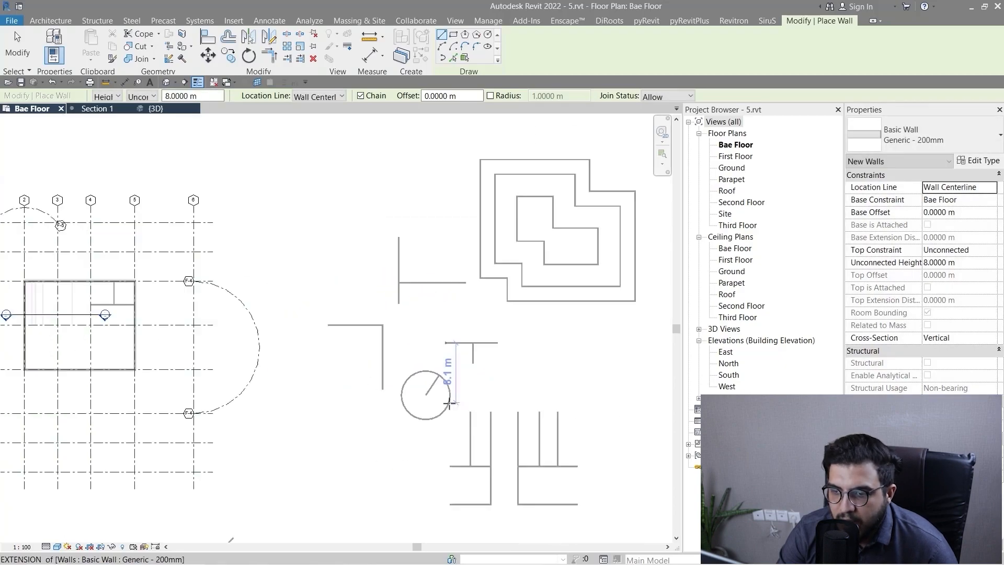
{"action": "key", "text": "Escape"}
{"action": "key", "text": "Escape"}
Review the project's snap settings, covering the length and angular increments, the object snap types and their temporary override shortcuts.
{"action": "scroll", "coordinate": [381, 415], "scroll_direction": "up", "scroll_amount": 3}
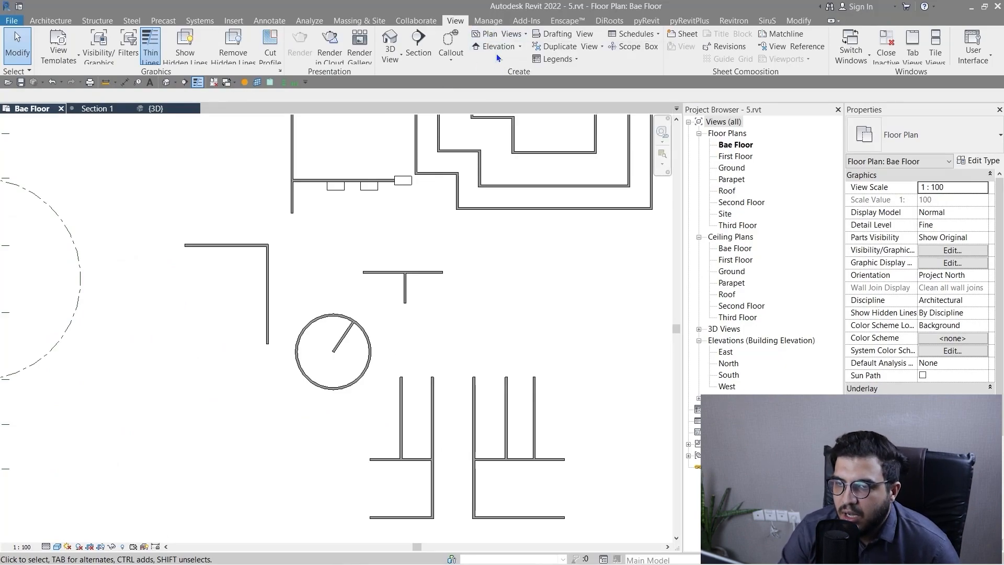
{"action": "left_click", "coordinate": [491, 24]}
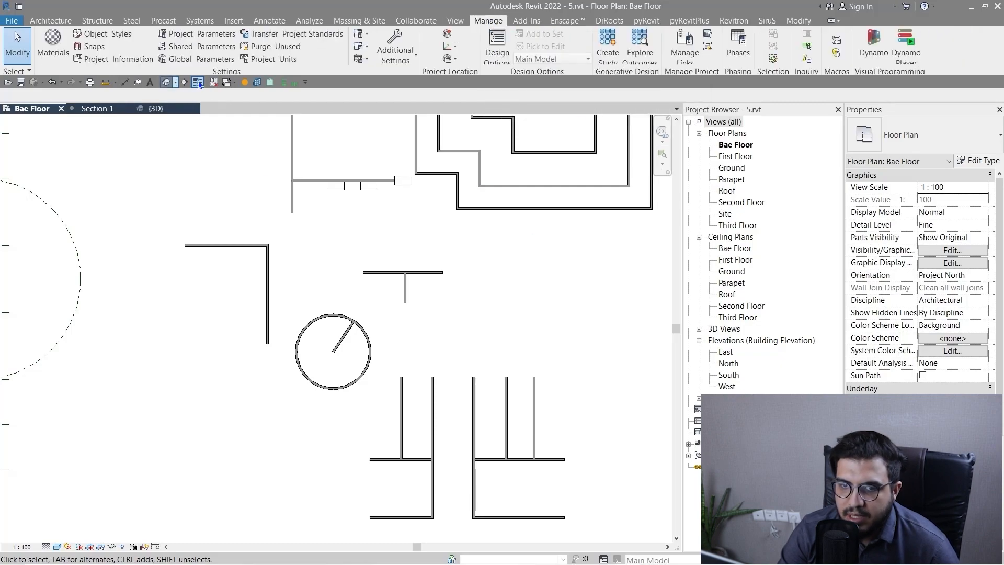
{"action": "left_click", "coordinate": [95, 47]}
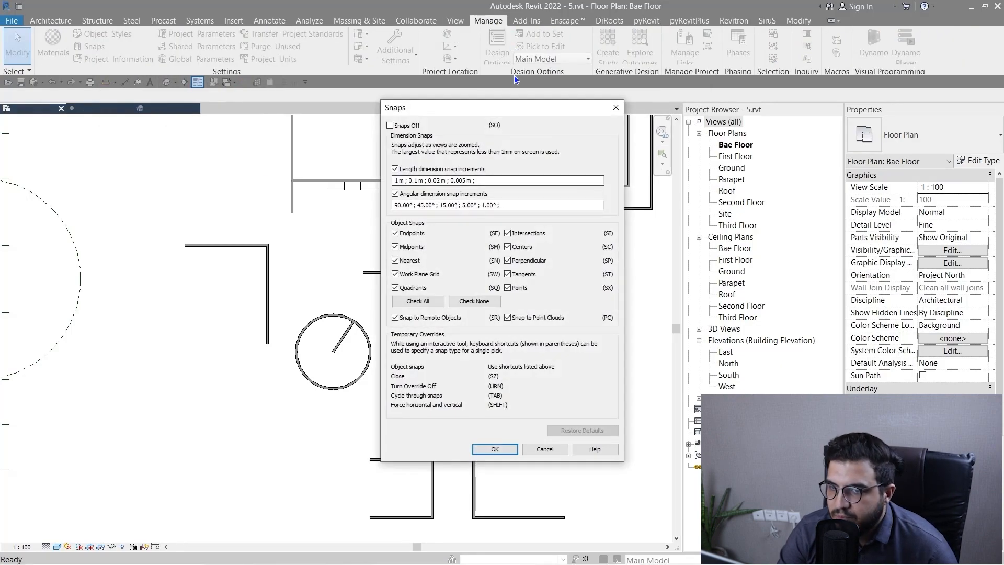
{"action": "left_click_drag", "start_coordinate": [486, 109], "coordinate": [446, 168]}
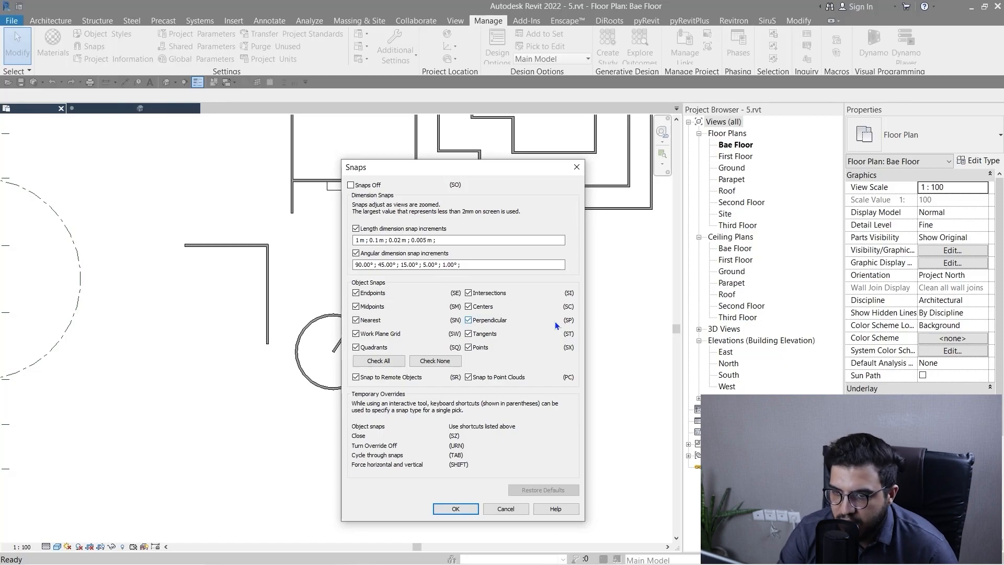
{"action": "left_click", "coordinate": [453, 510]}
{"action": "scroll", "coordinate": [332, 475], "scroll_direction": "down", "scroll_amount": 2}
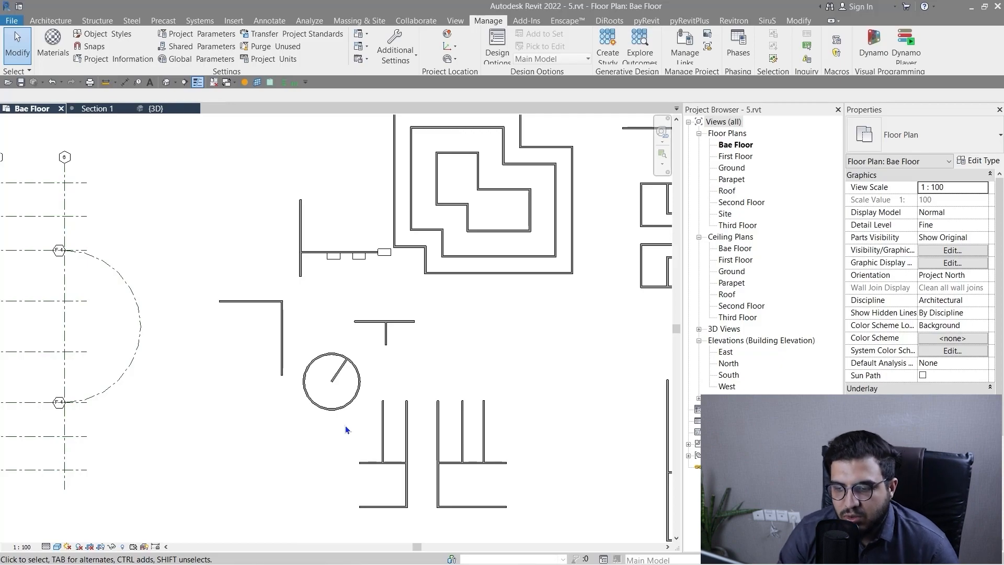
{"action": "scroll", "coordinate": [345, 425], "scroll_direction": "down", "scroll_amount": 1}
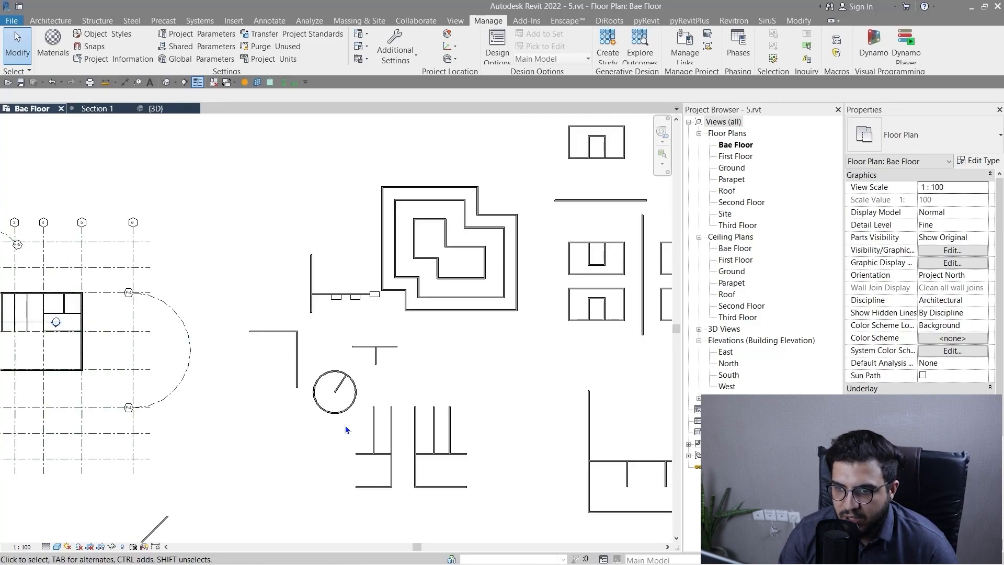